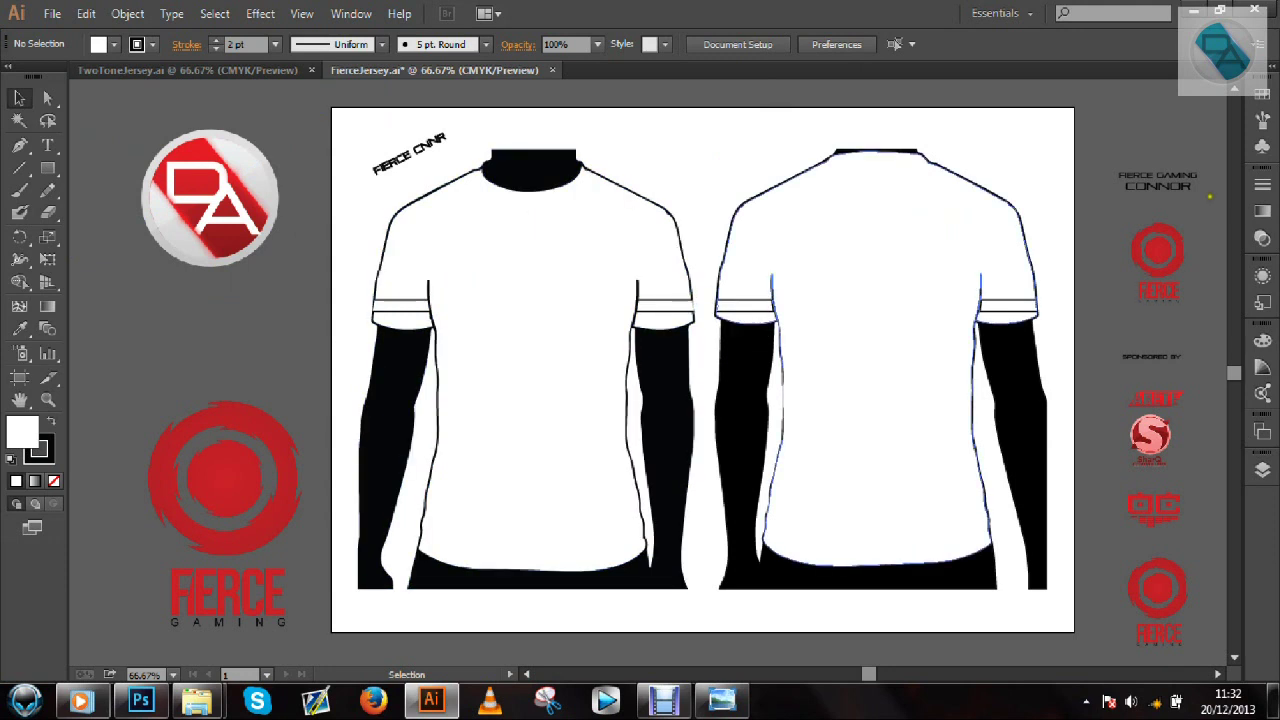
# In TwoToneJersey.ai, shift the front jersey's white centre panel sideways, undo the move, and return to FierceJersey.ai
pyautogui.click(189, 66)
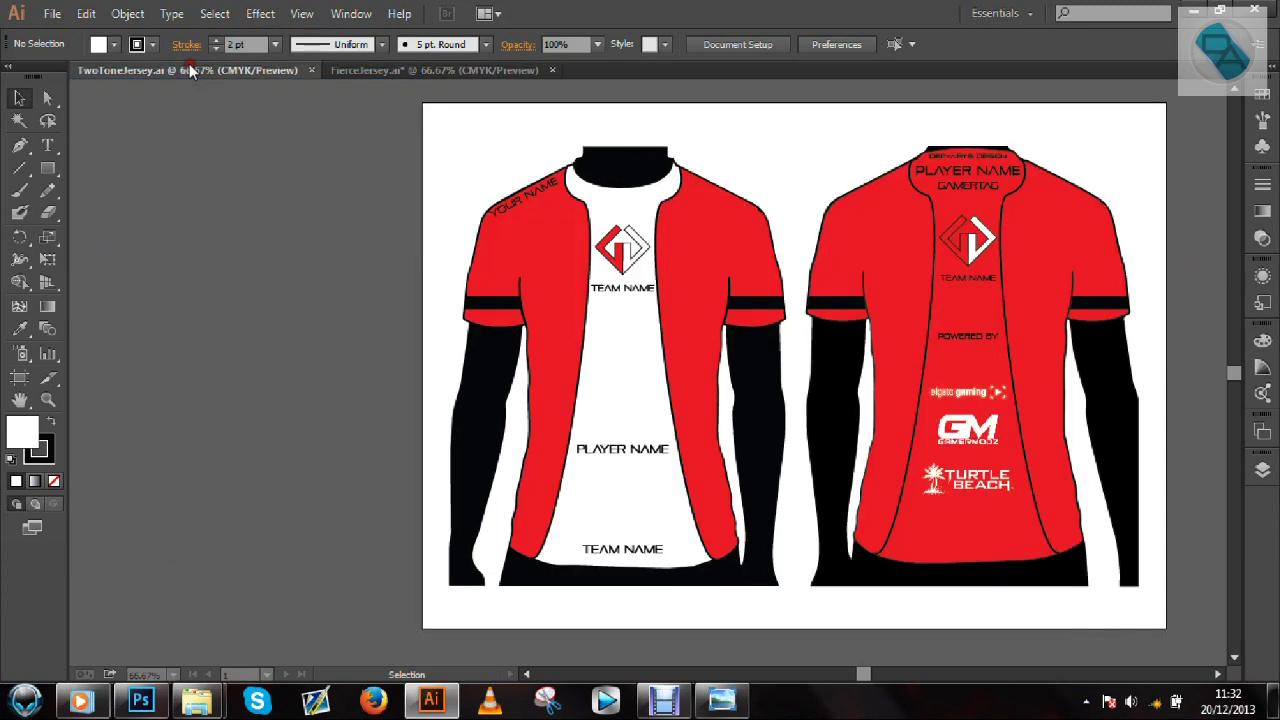
pyautogui.click(1217, 675)
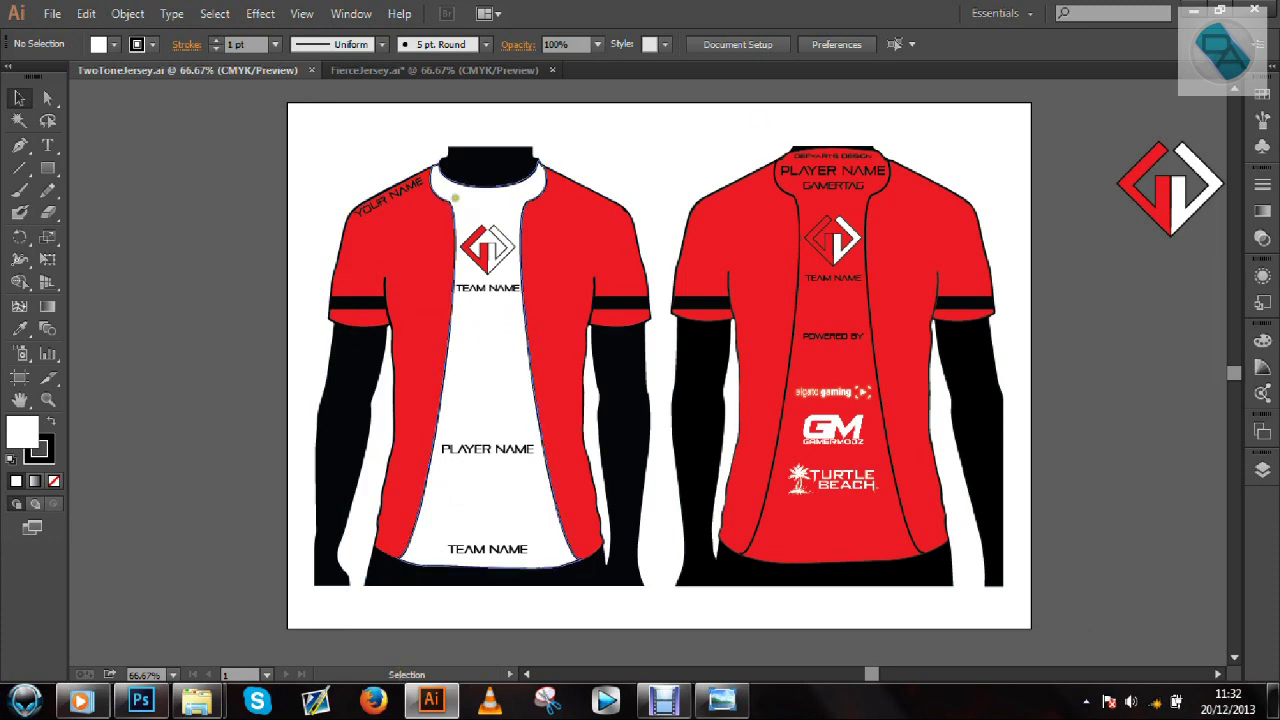
pyautogui.click(460, 212)
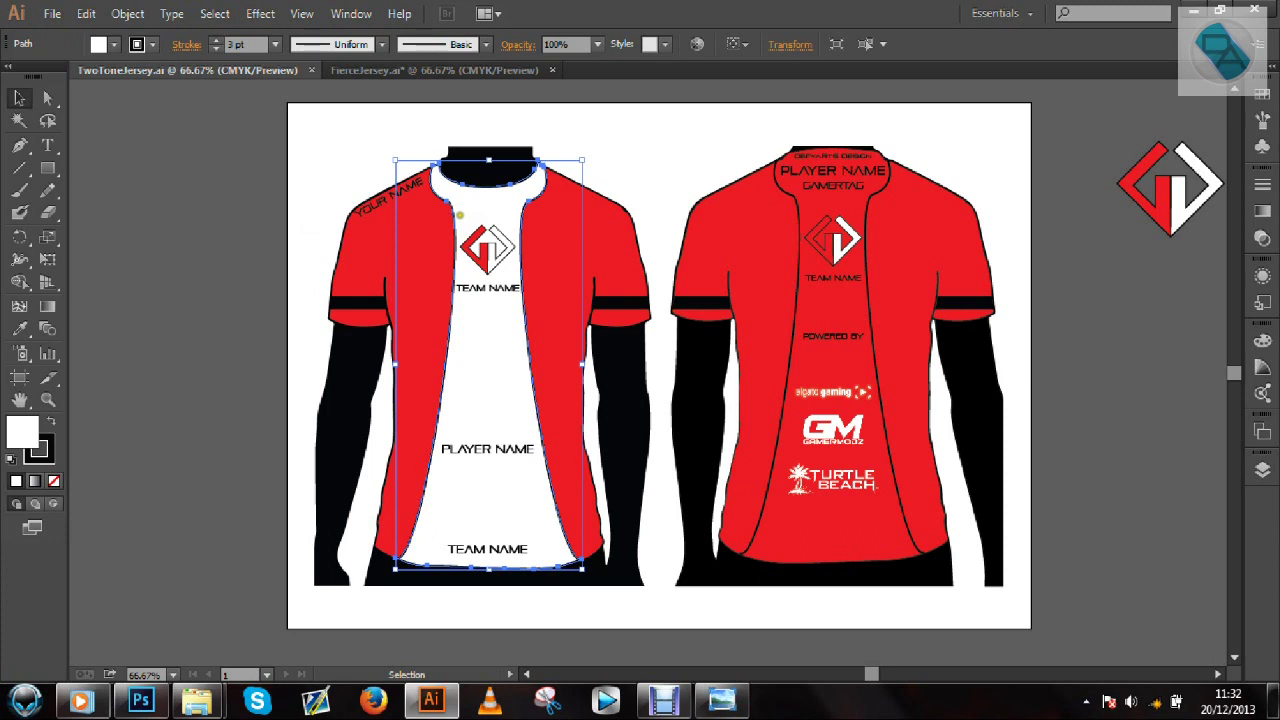
pyautogui.moveTo(460, 216); pyautogui.dragTo(393, 220)
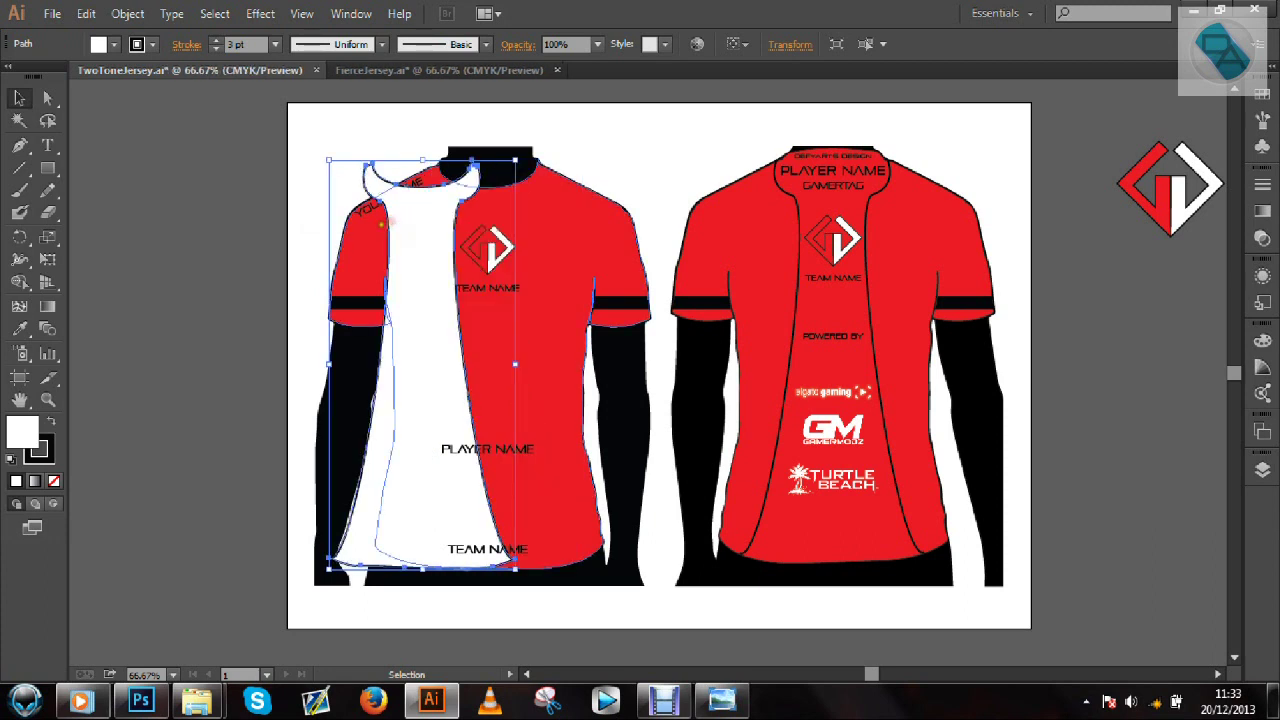
pyautogui.hotkey('ctrl', 'z')
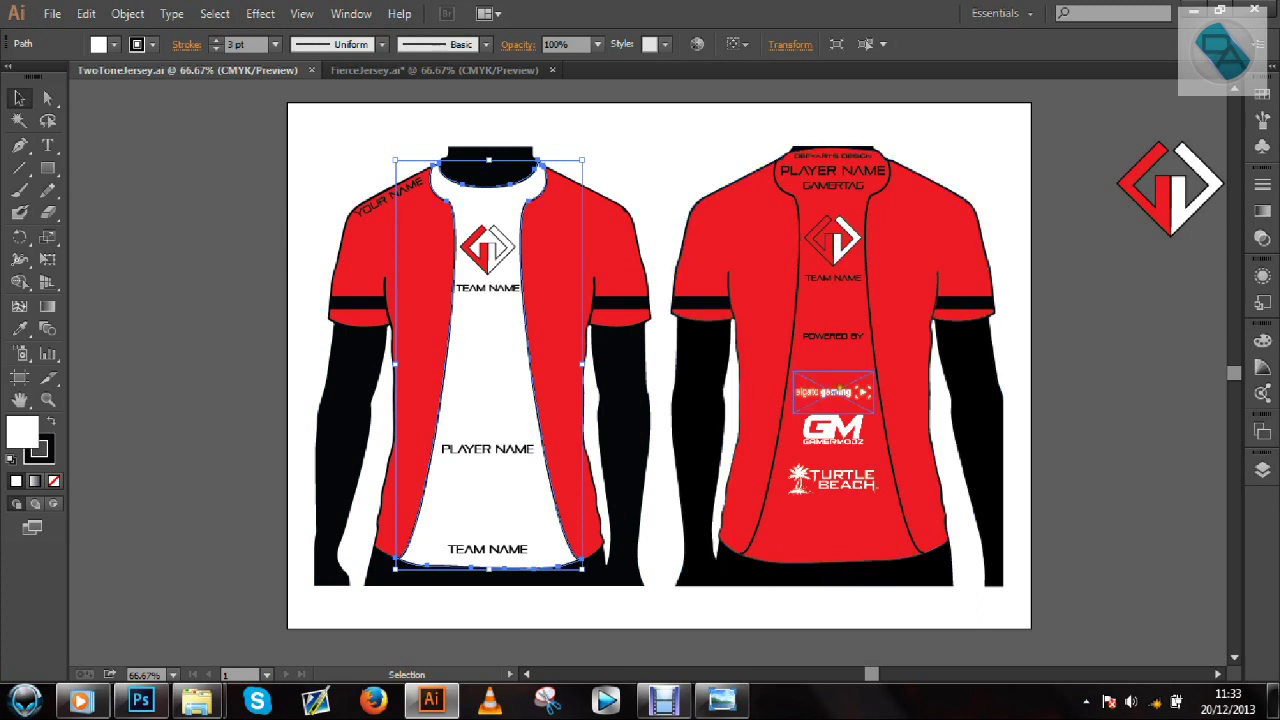
pyautogui.click(1125, 354)
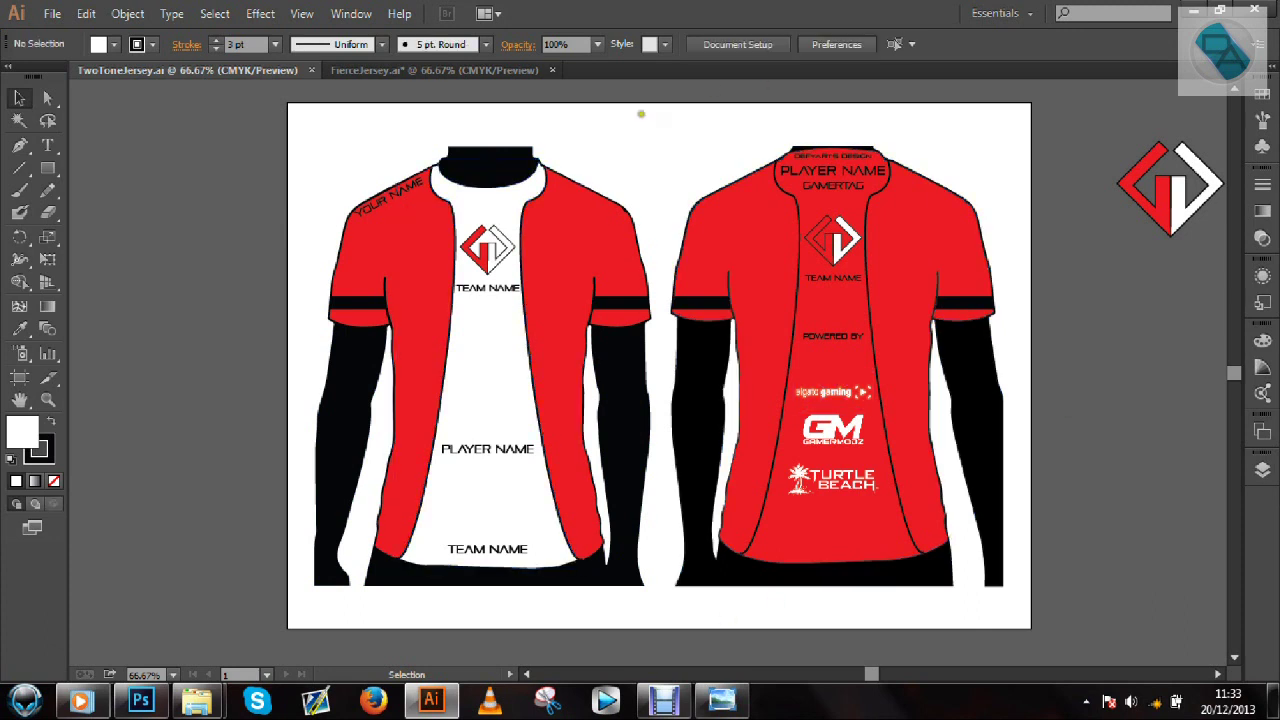
pyautogui.click(421, 68)
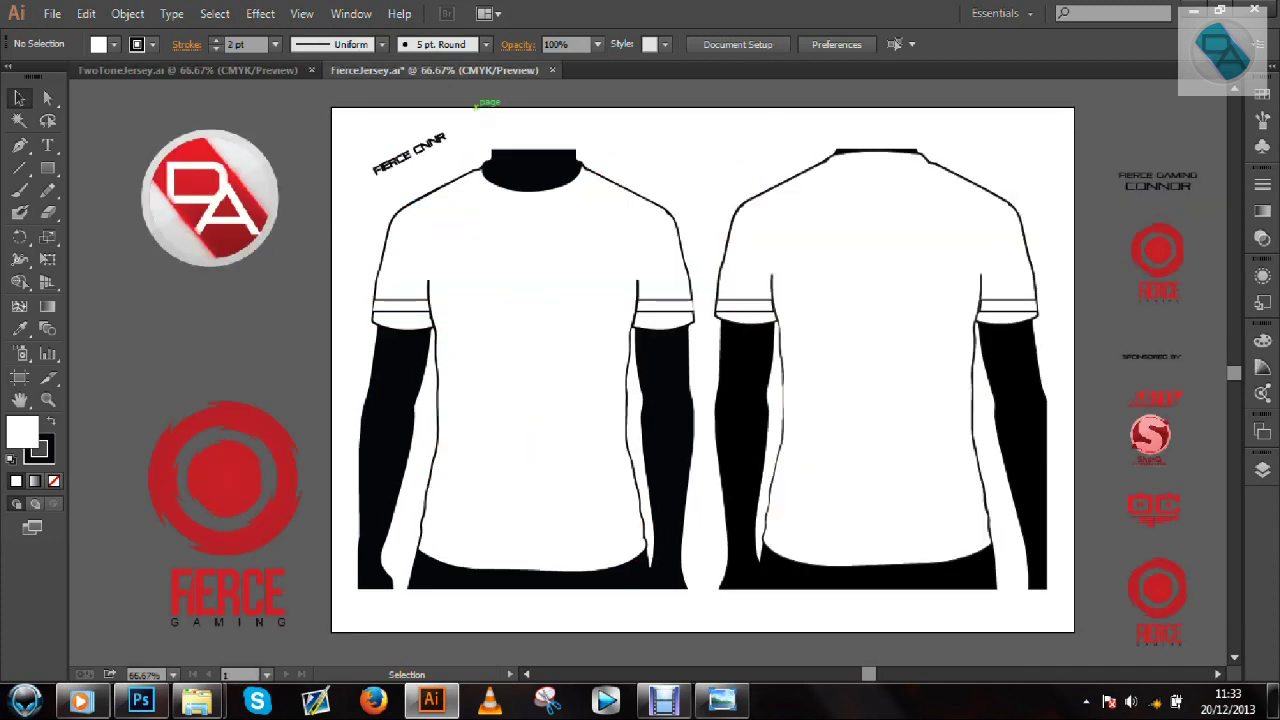
# Find the "TeamEX Jerseys (Brill)" Illustrator file in the Pictures library and open it in a maximized window
pyautogui.moveTo(197, 700)
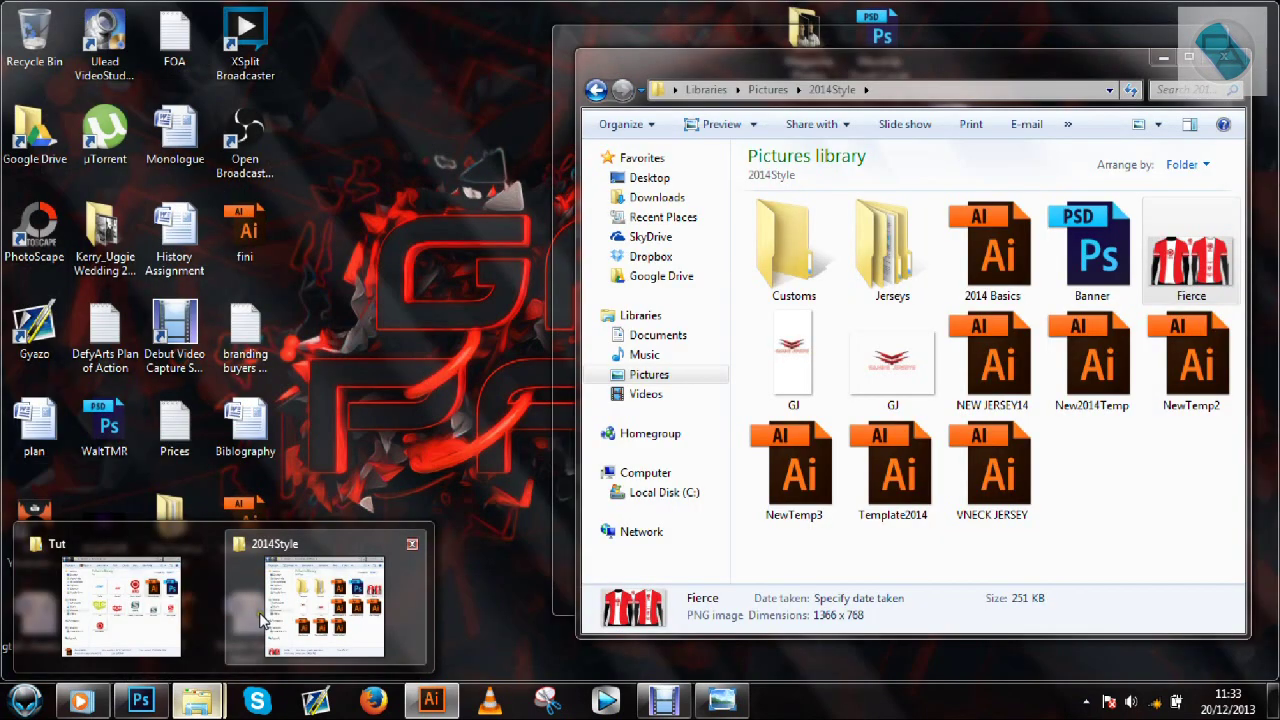
pyautogui.click(262, 620)
pyautogui.press('BackSpace')
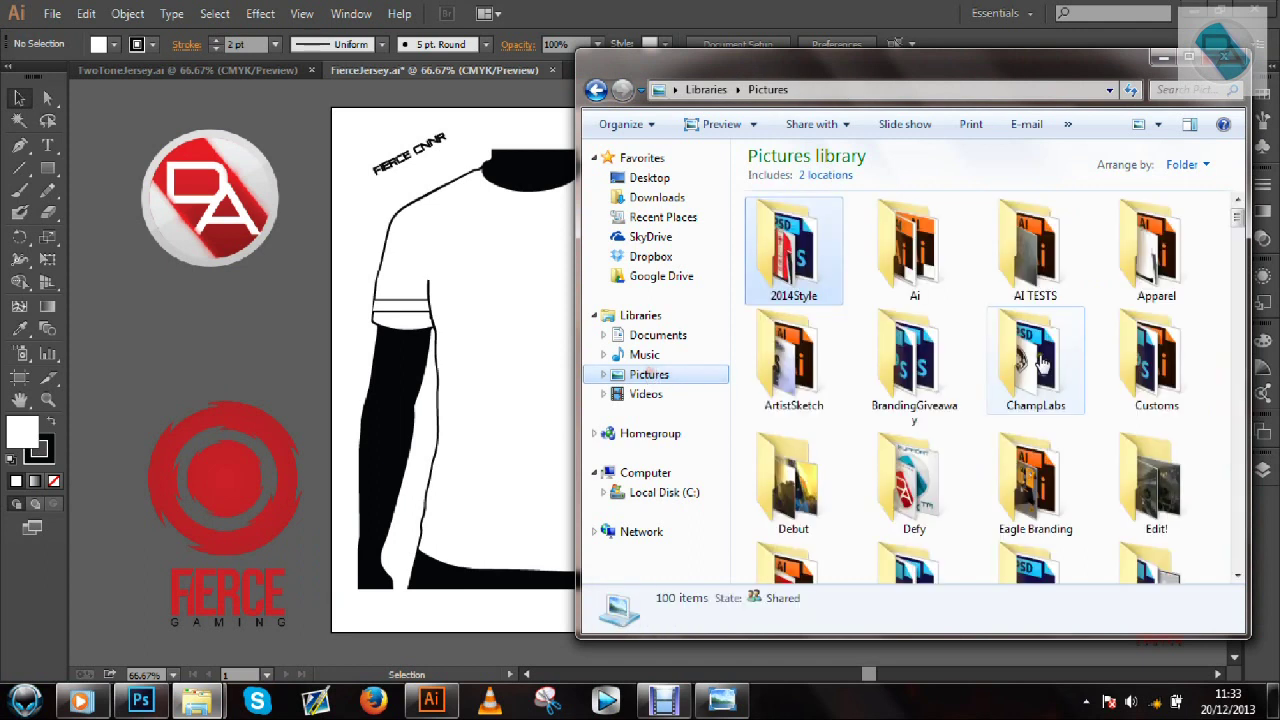
pyautogui.click(1152, 355)
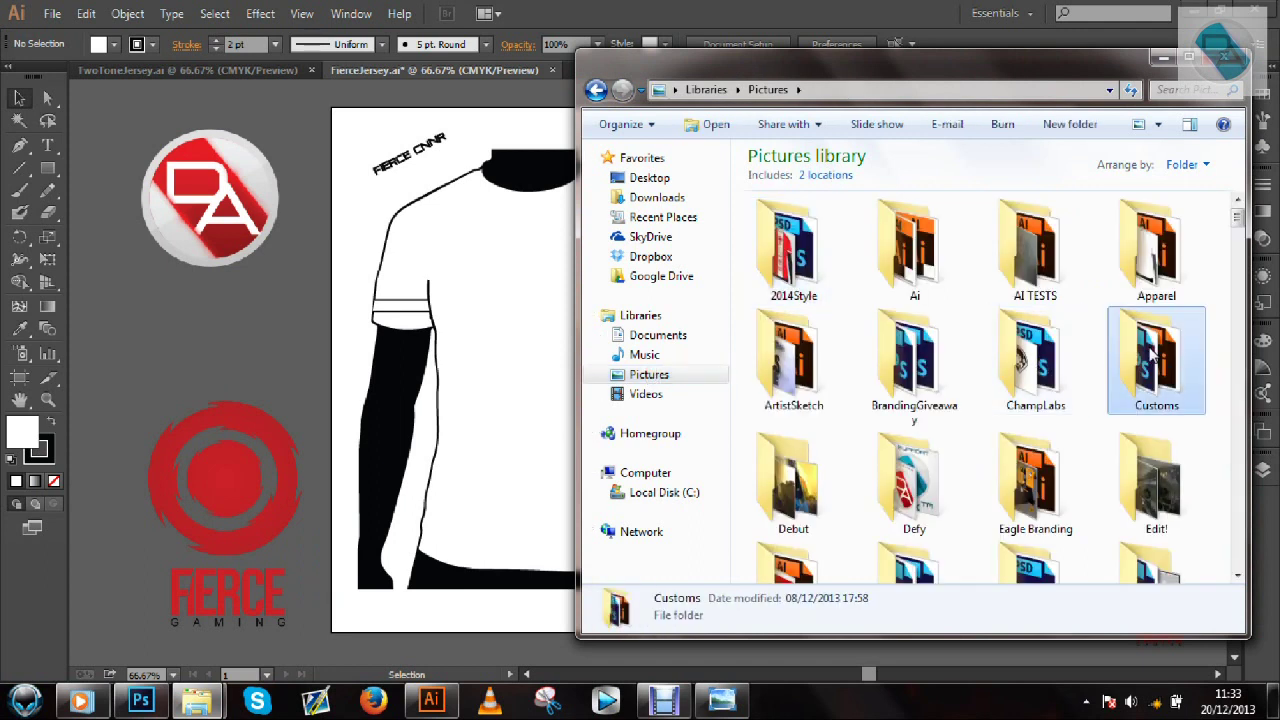
pyautogui.press('t')
pyautogui.press('e')
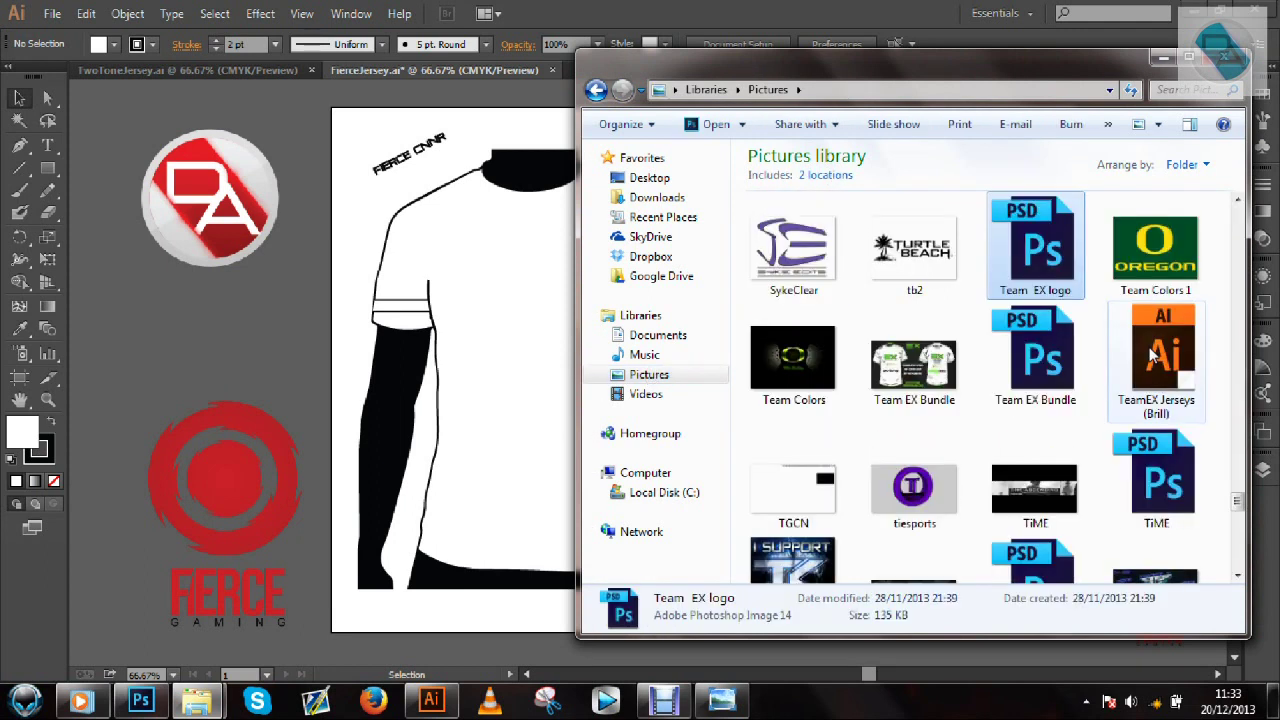
pyautogui.doubleClick(1150, 355)
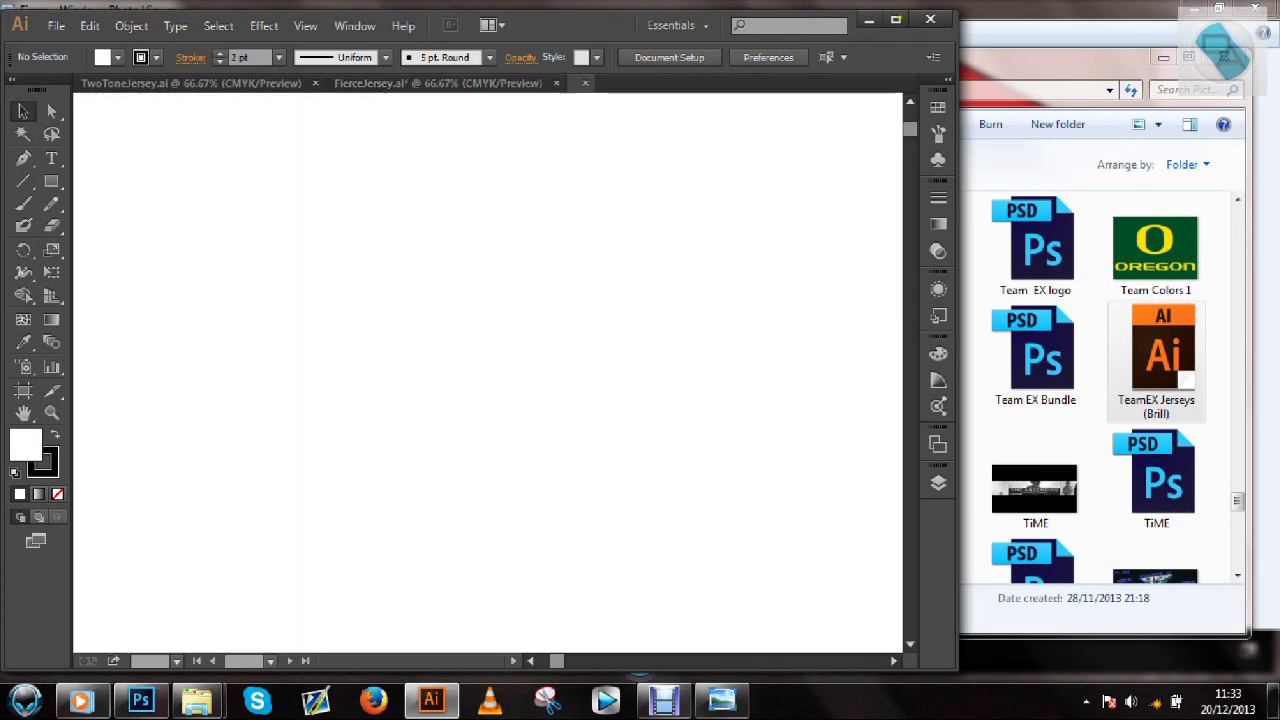
pyautogui.click(895, 19)
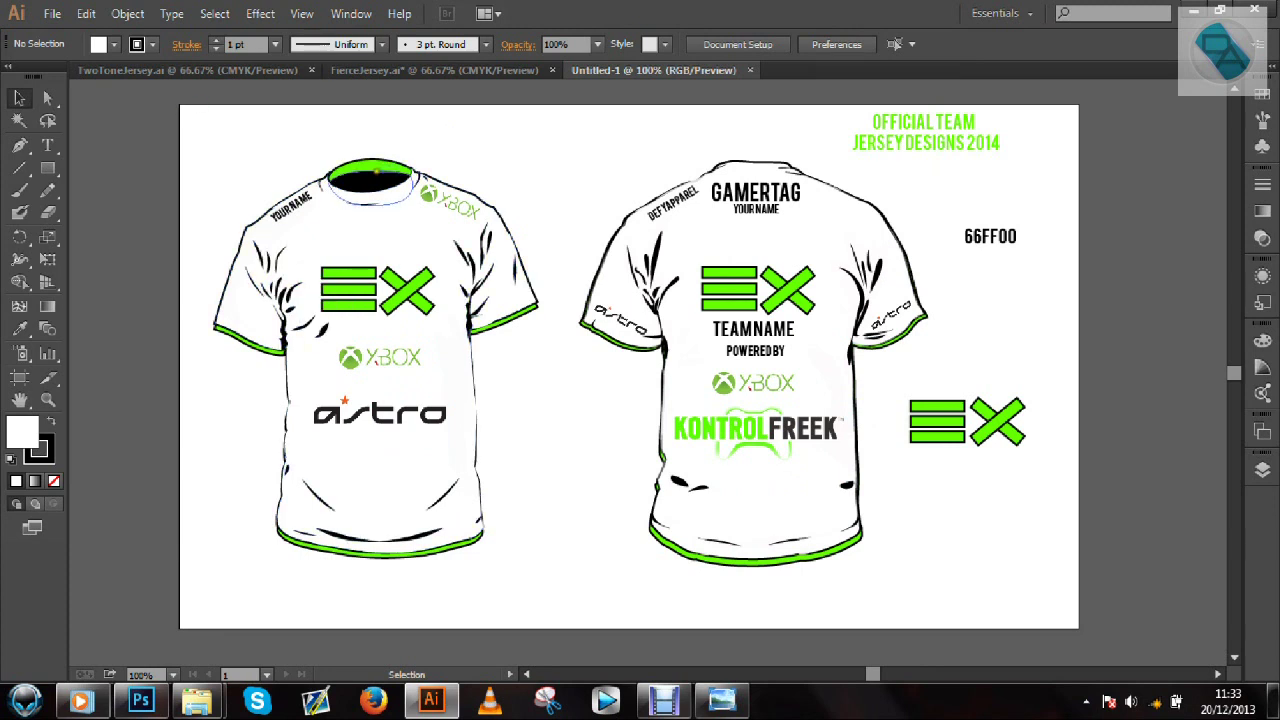
# Delete the front shirt's white body shape and a few pieces of its artwork, and close the document without saving
pyautogui.click(377, 216)
pyautogui.press('Delete')
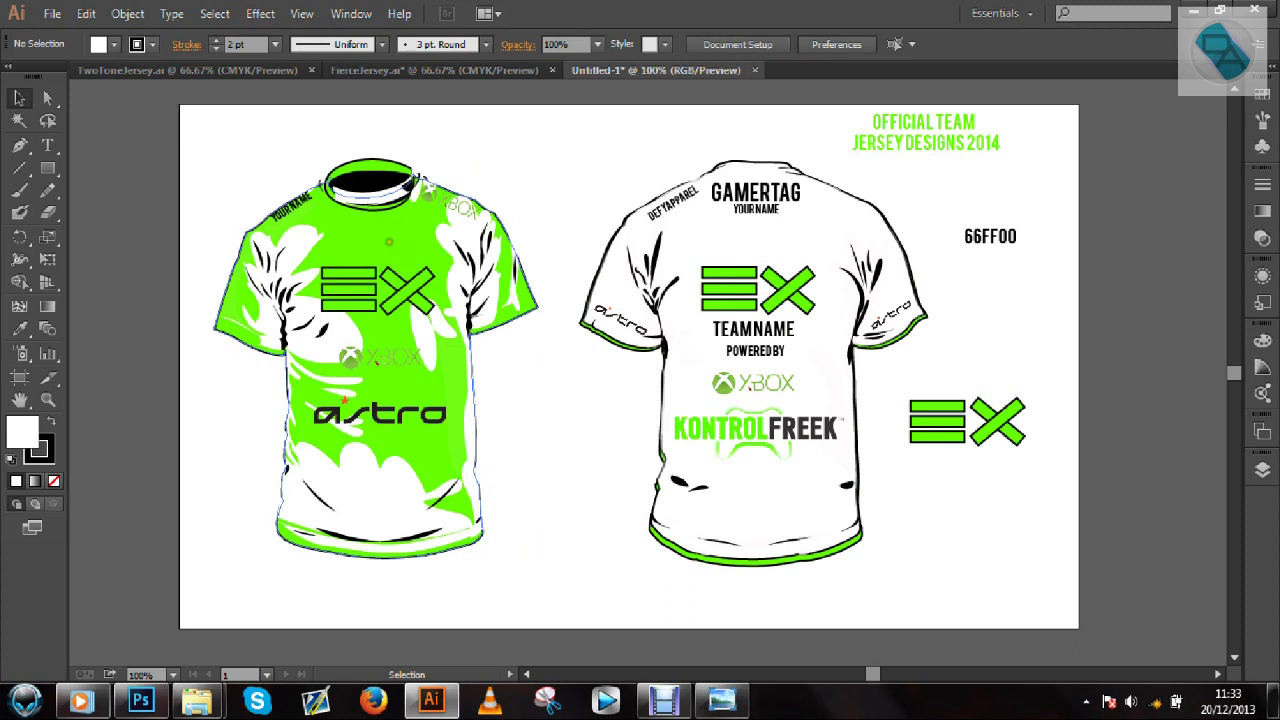
pyautogui.click(324, 330)
pyautogui.press('Delete')
pyautogui.click(352, 272)
pyautogui.press('Delete')
pyautogui.hotkey('ctrl', 'w')
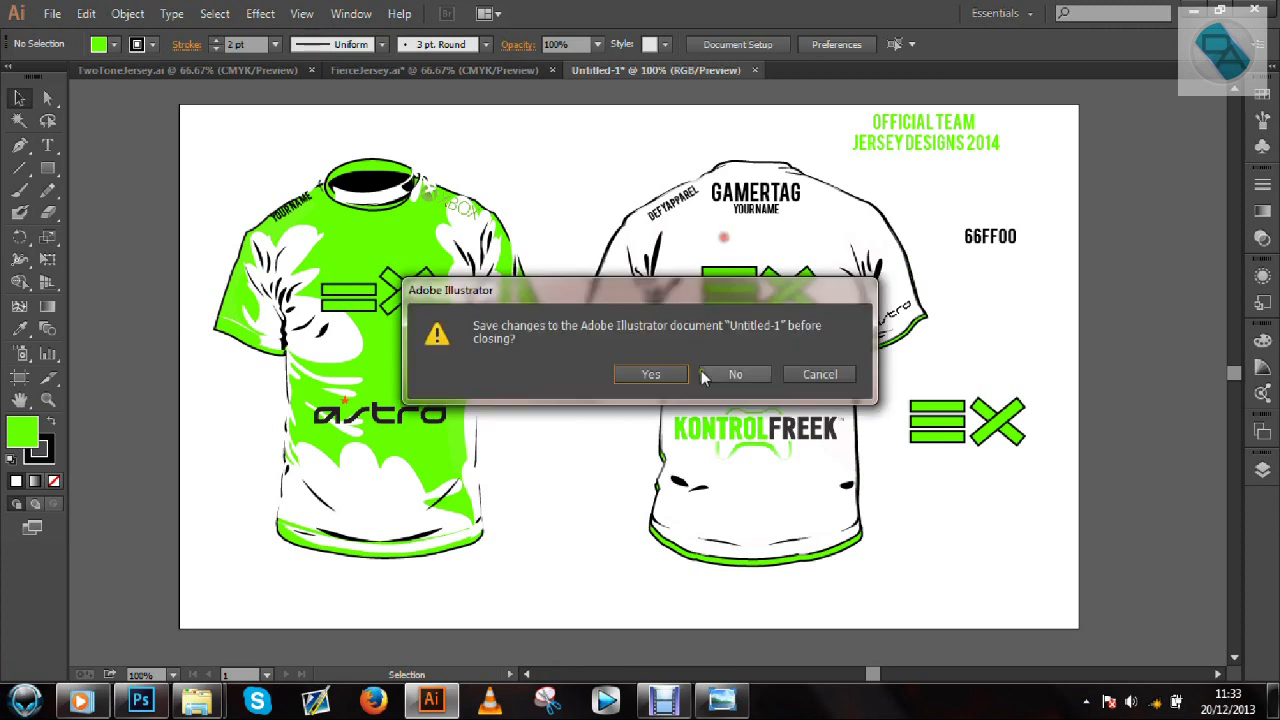
pyautogui.click(737, 378)
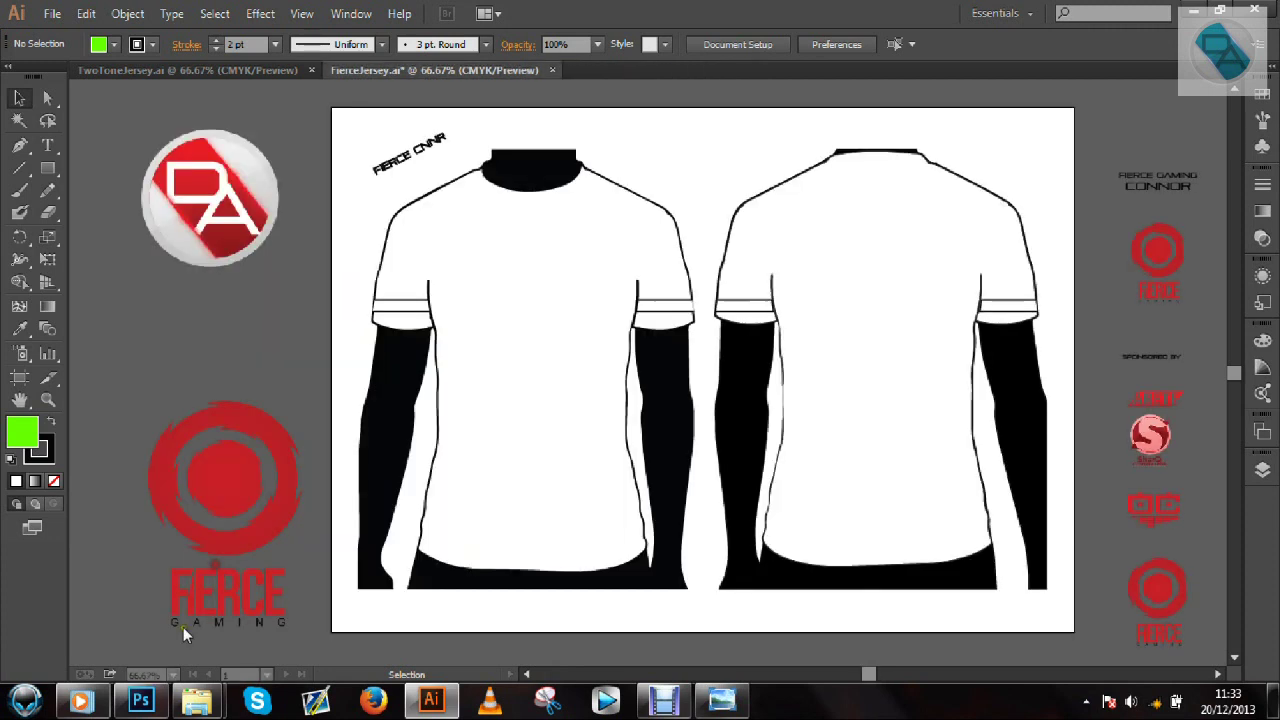
# Search the Pictures library for "vector" and open the vectorshirt_b_f(1) template in a maximized Illustrator window
pyautogui.click(200, 703)
pyautogui.click(792, 362)
pyautogui.click(1175, 88)
pyautogui.write('vector')
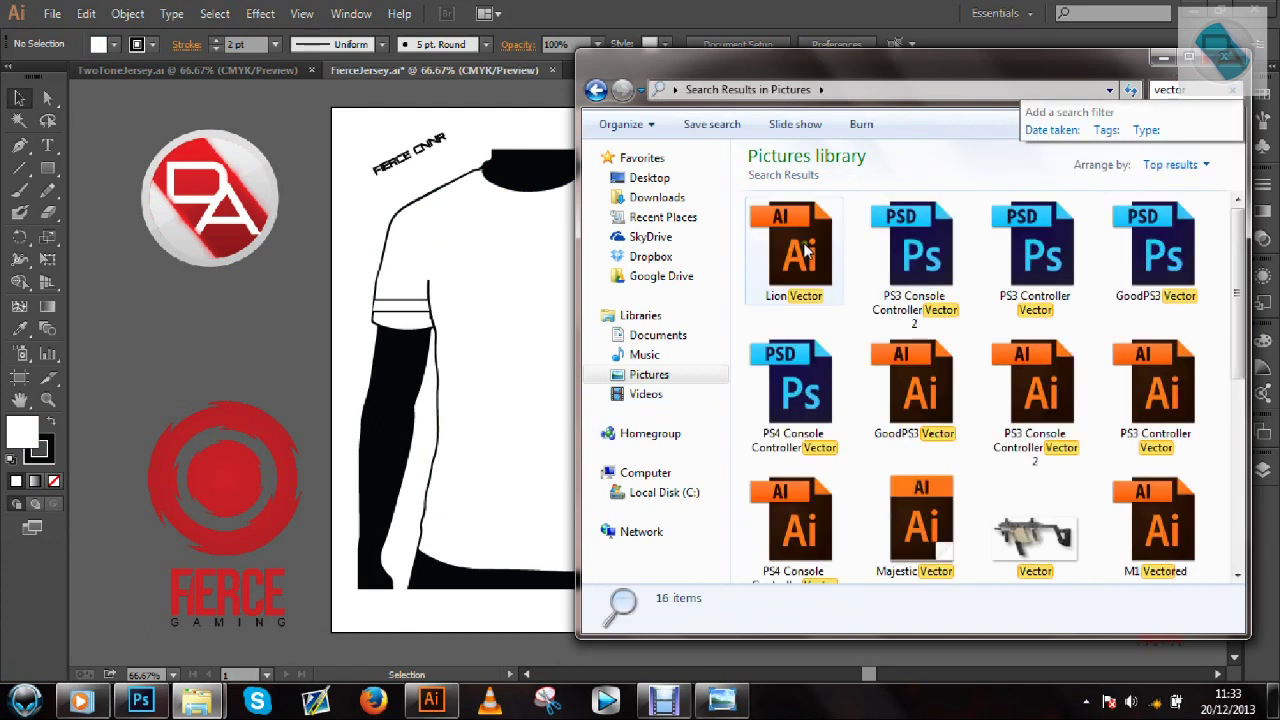
pyautogui.moveTo(1235, 243); pyautogui.dragTo(1240, 335)
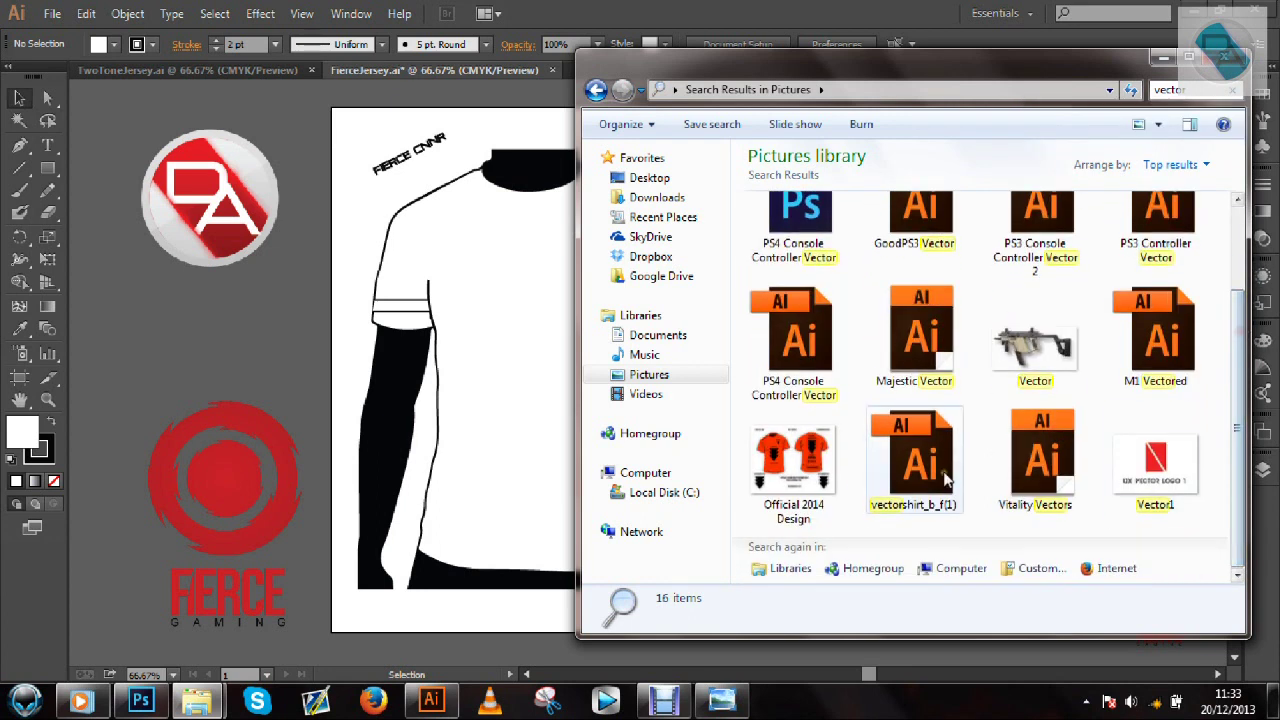
pyautogui.moveTo(939, 484); pyautogui.dragTo(608, 130)
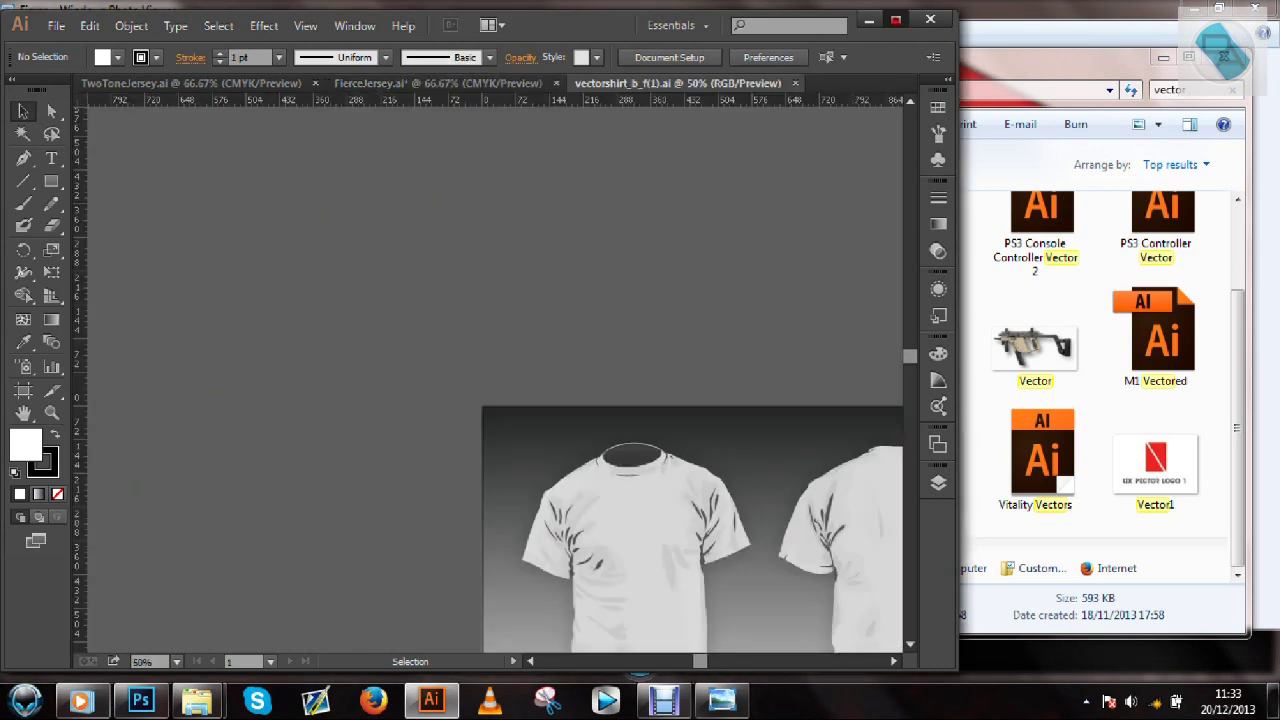
pyautogui.click(896, 20)
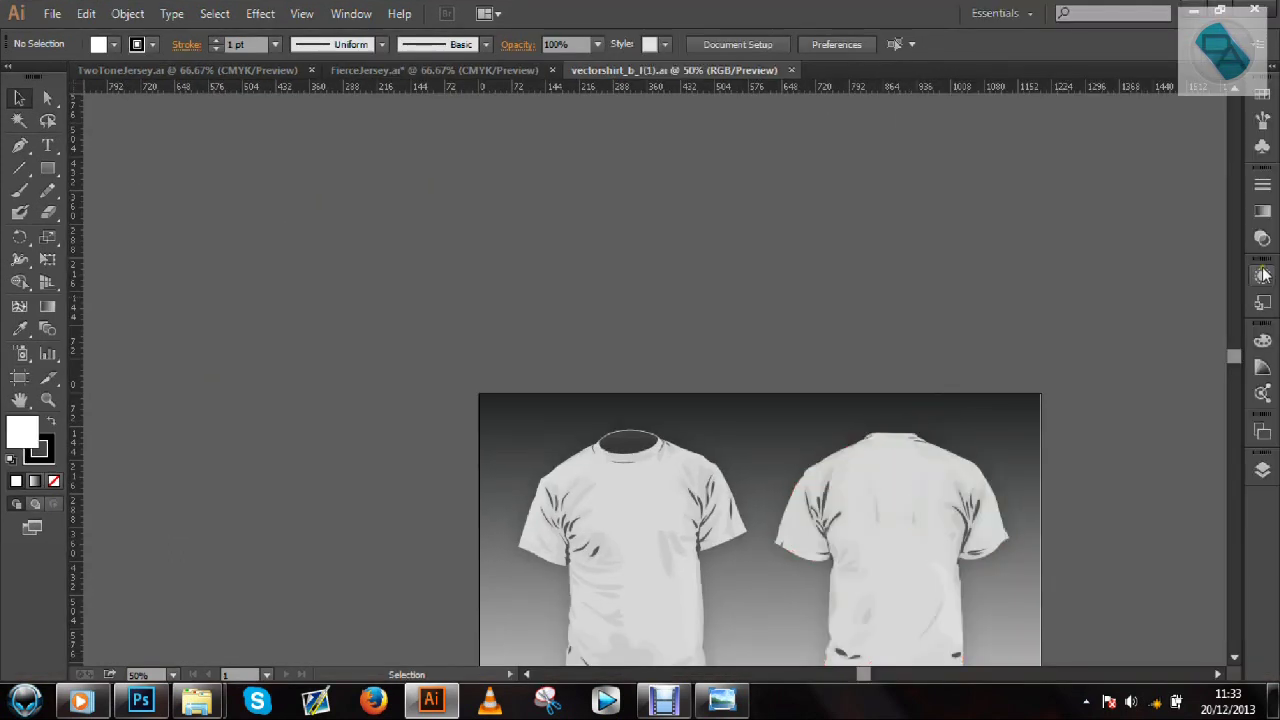
# Delete the credit text and the gradient background from the t-shirt template
pyautogui.moveTo(1234, 357); pyautogui.dragTo(1237, 373)
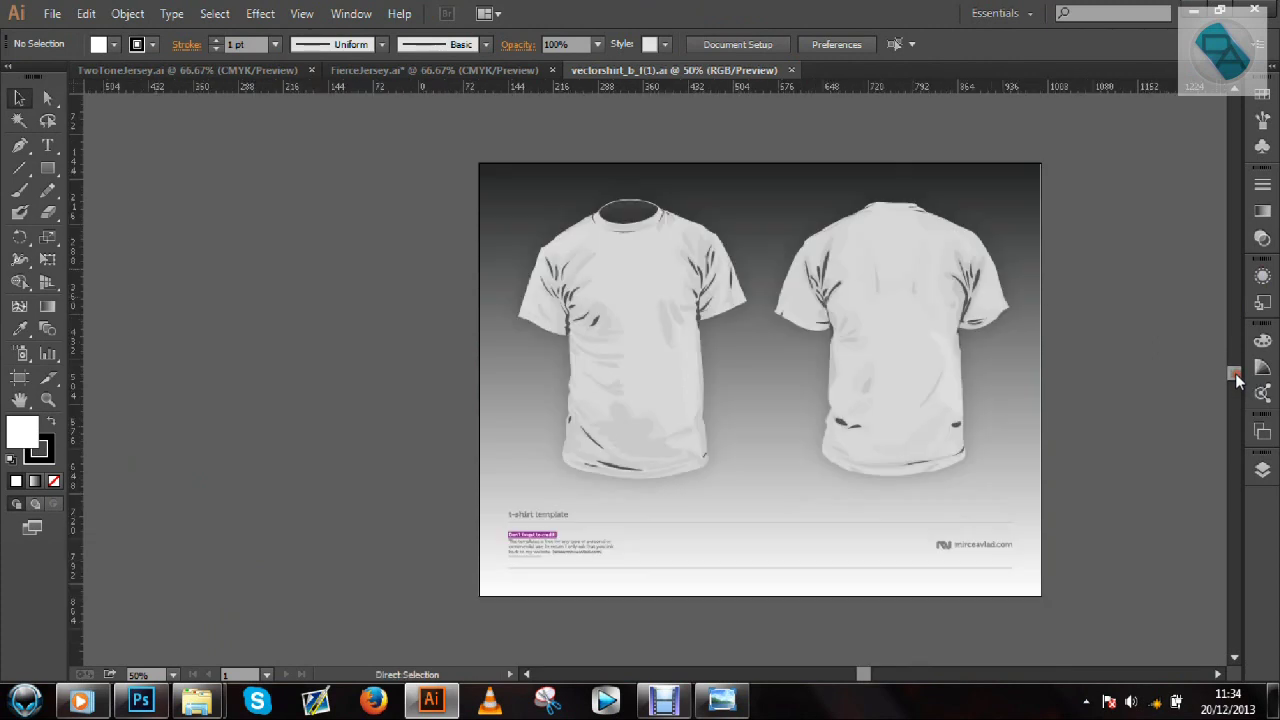
pyautogui.hotkey('ctrl', '+')
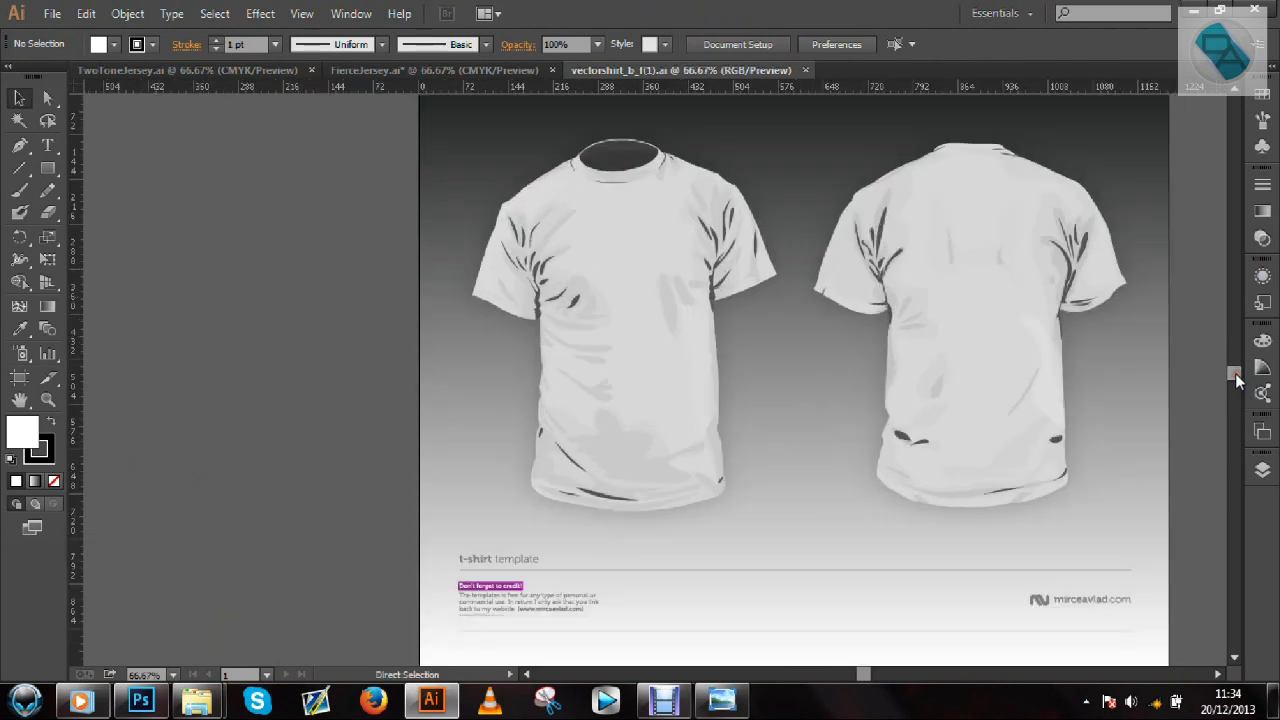
pyautogui.click(1216, 674)
pyautogui.click(1218, 674)
pyautogui.moveTo(1234, 376); pyautogui.dragTo(1237, 373)
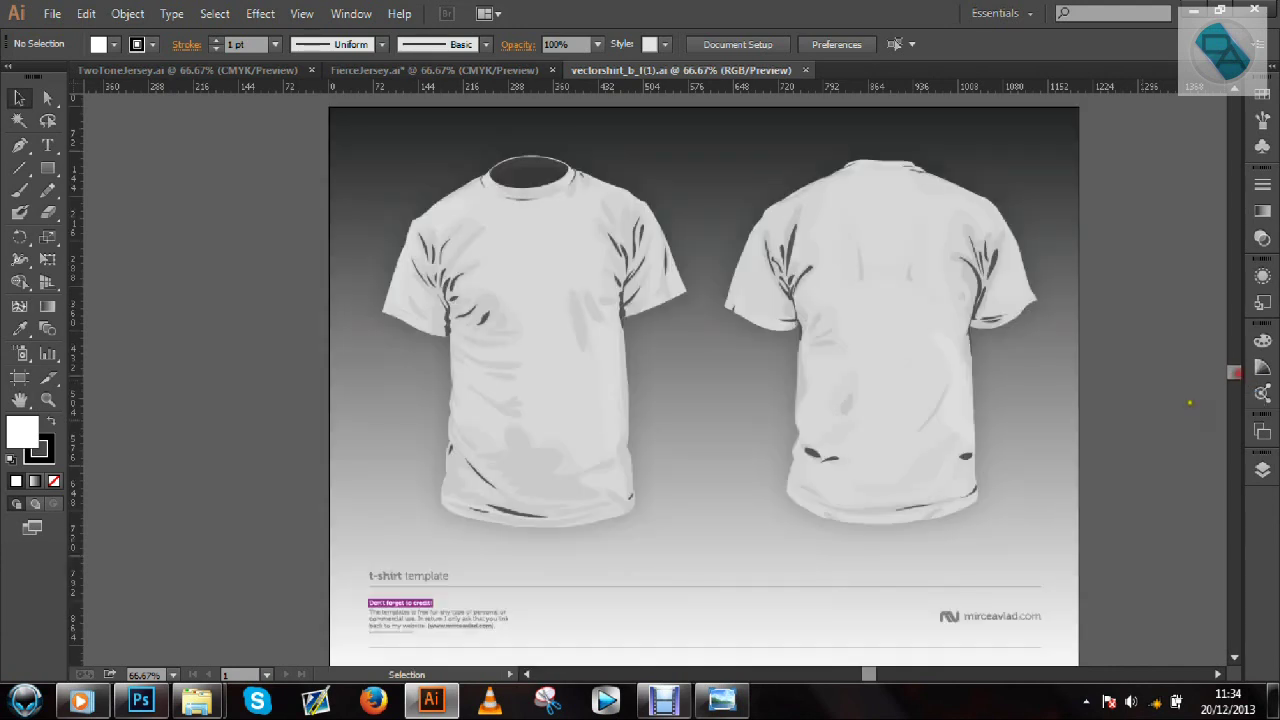
pyautogui.click(376, 602)
pyautogui.press('Delete')
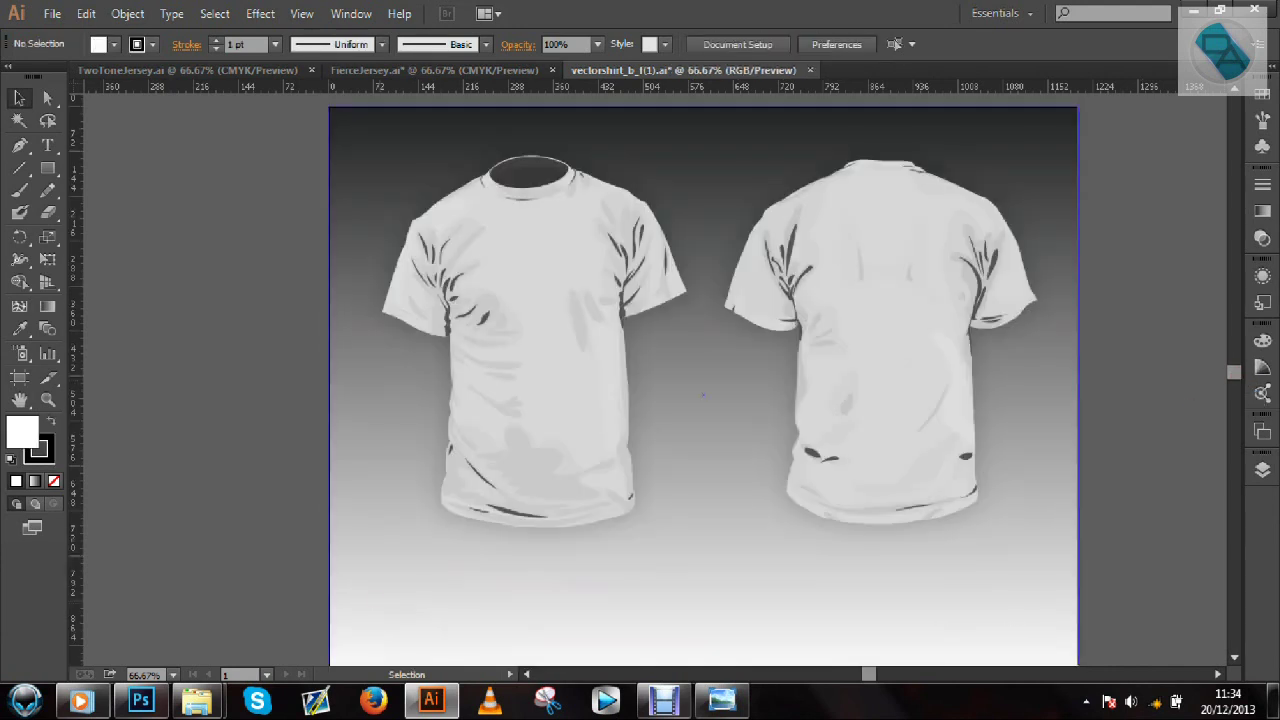
pyautogui.click(334, 560)
pyautogui.press('Delete')
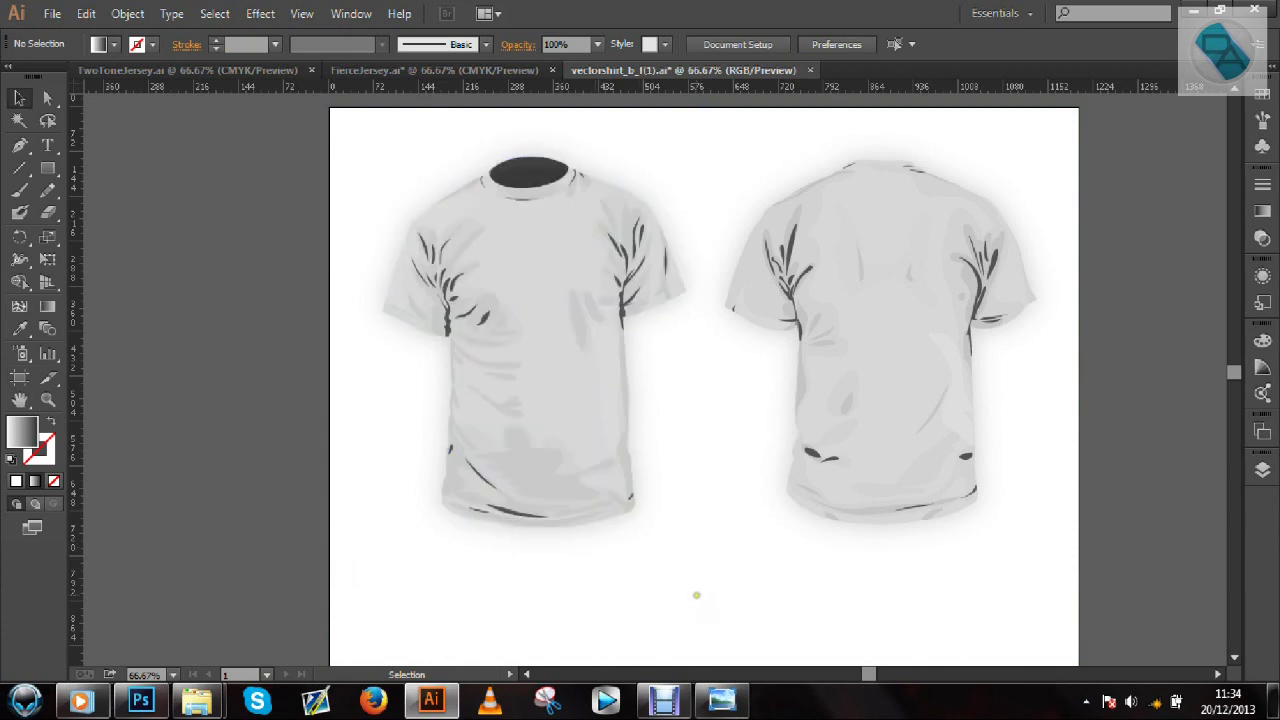
# Select the front and back shirts together, scale them up, and position them to span the artboard's width
pyautogui.moveTo(374, 160); pyautogui.dragTo(1158, 597)
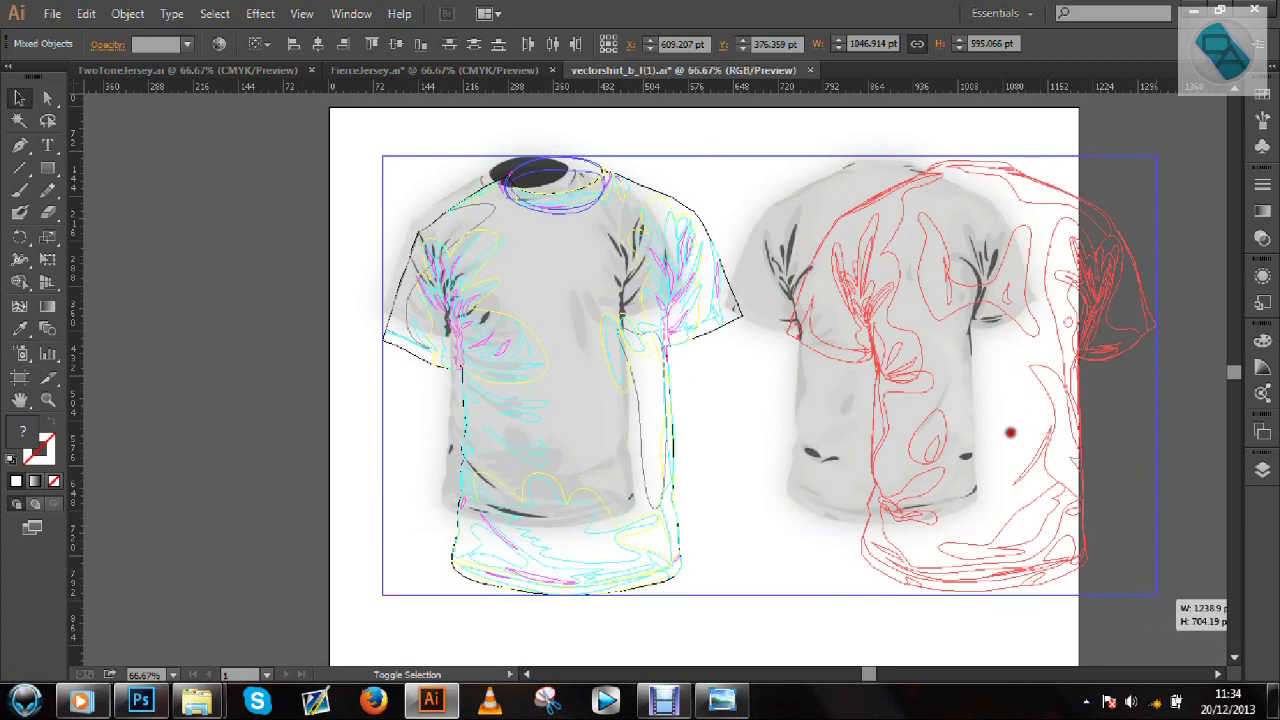
pyautogui.moveTo(969, 425); pyautogui.dragTo(929, 431)
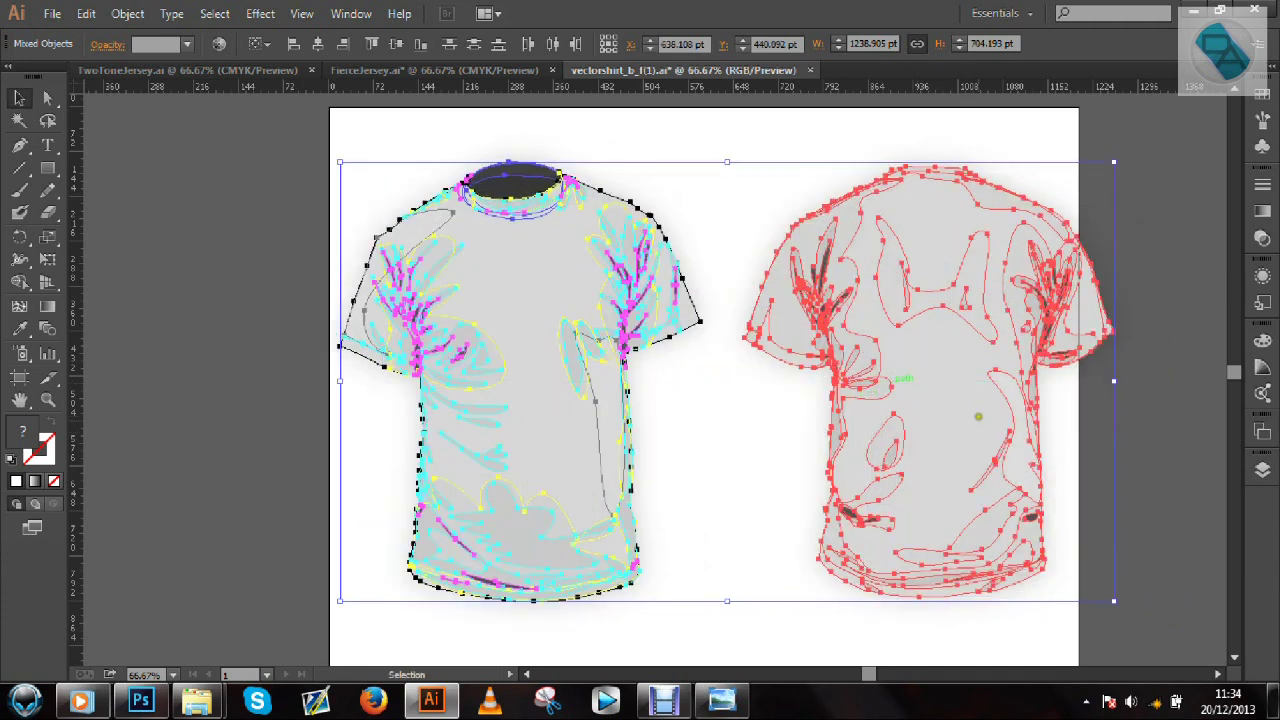
pyautogui.moveTo(1114, 601); pyautogui.dragTo(1073, 577)
pyautogui.click(1161, 472)
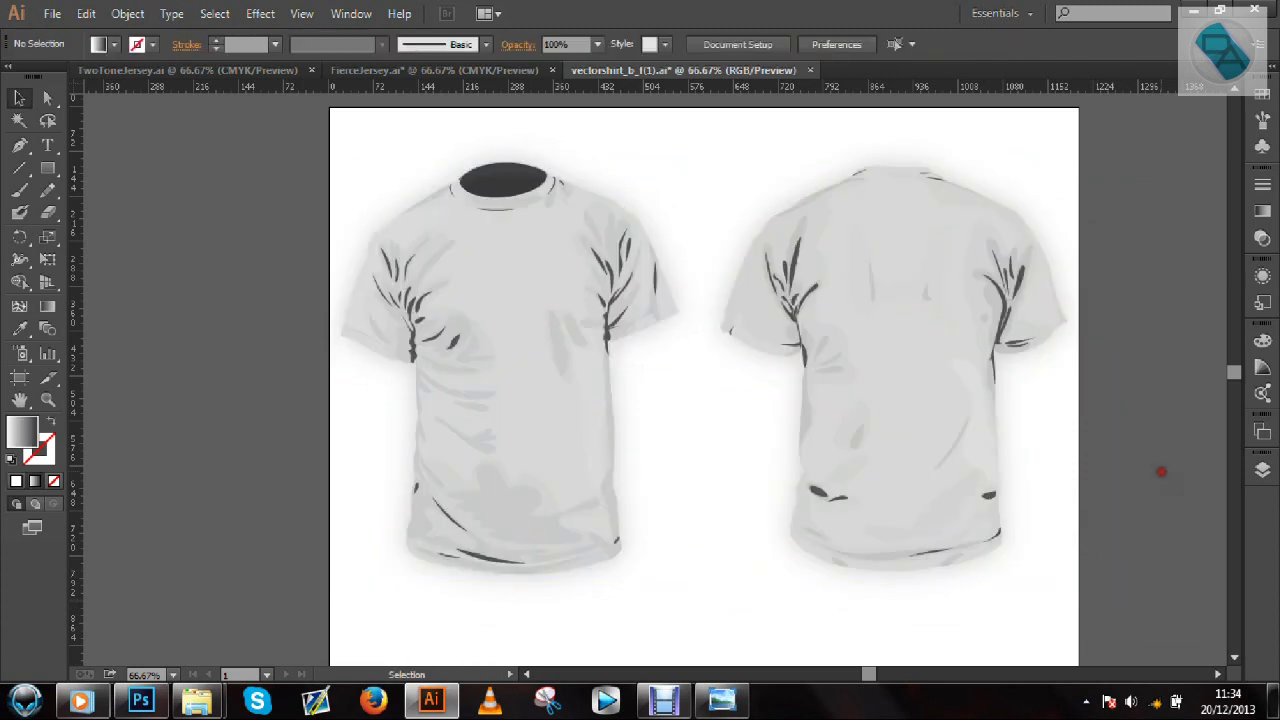
# Fill the front shirt's inner back collar shape with dark red 990000
pyautogui.click(500, 176)
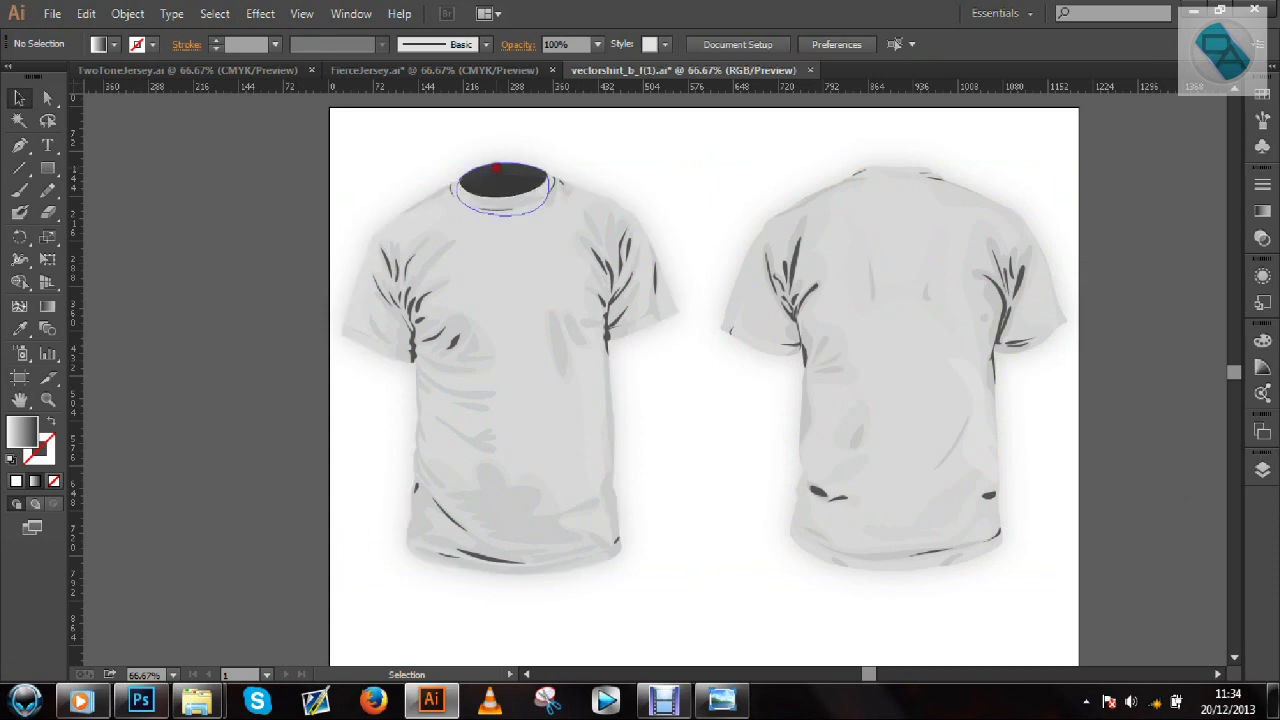
pyautogui.click(115, 45)
pyautogui.click(116, 44)
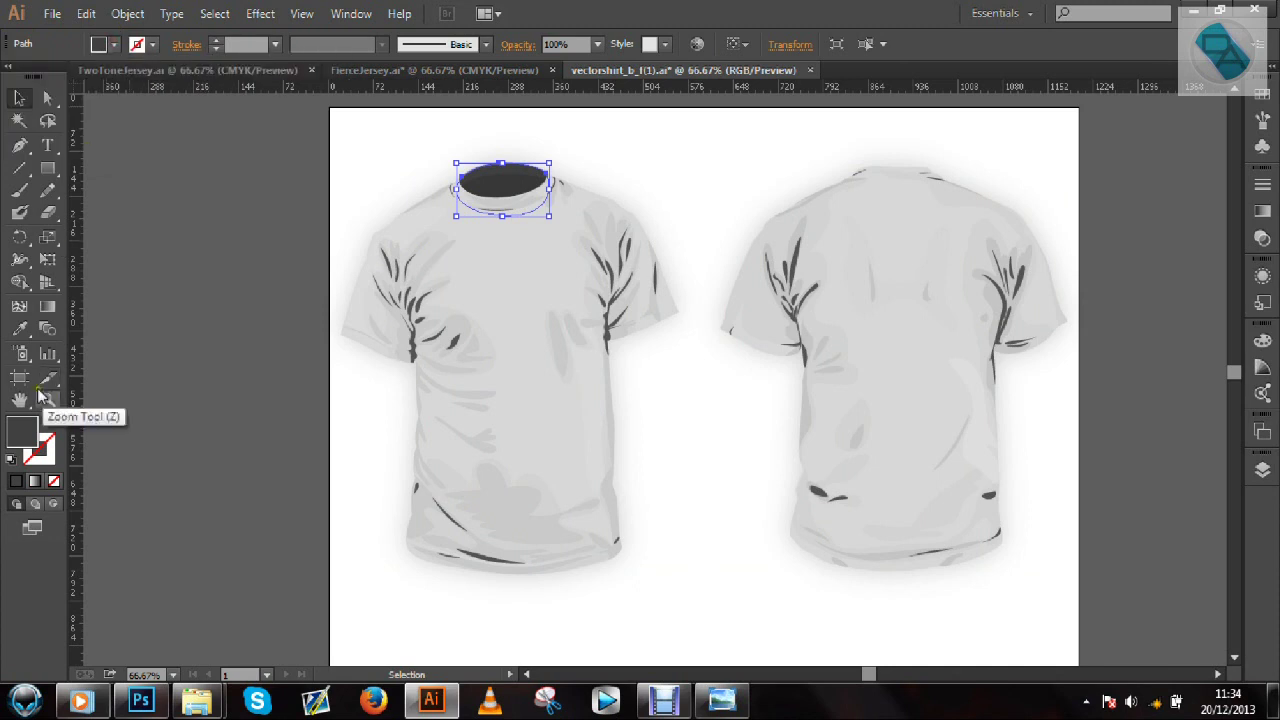
pyautogui.doubleClick(22, 430)
pyautogui.click(210, 407)
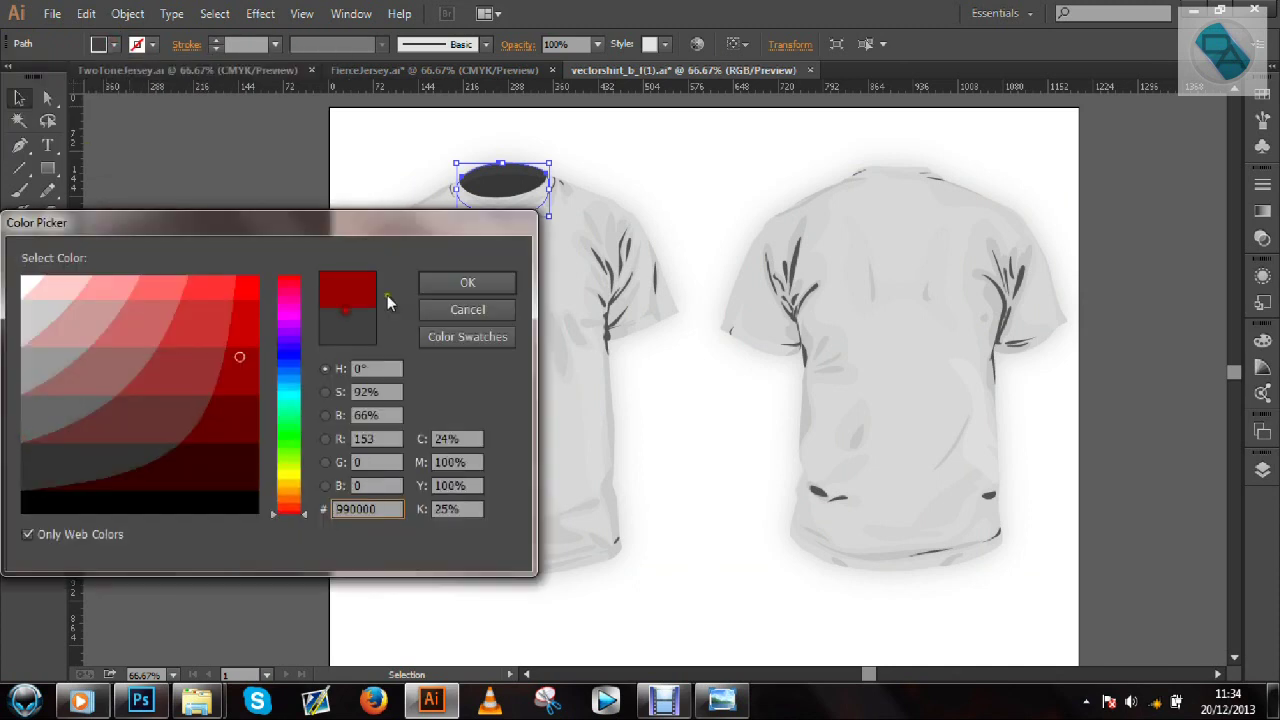
pyautogui.click(460, 284)
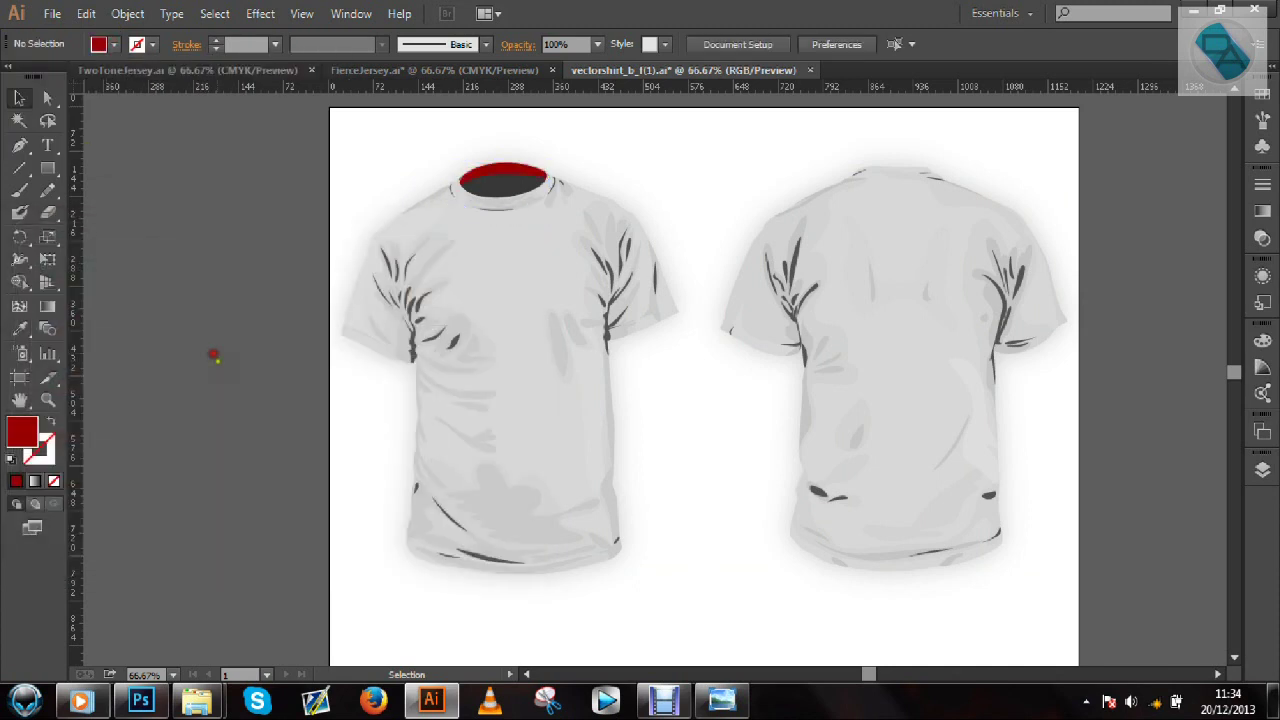
# Fill the front shirt's main body shape with red cc0000
pyautogui.click(526, 426)
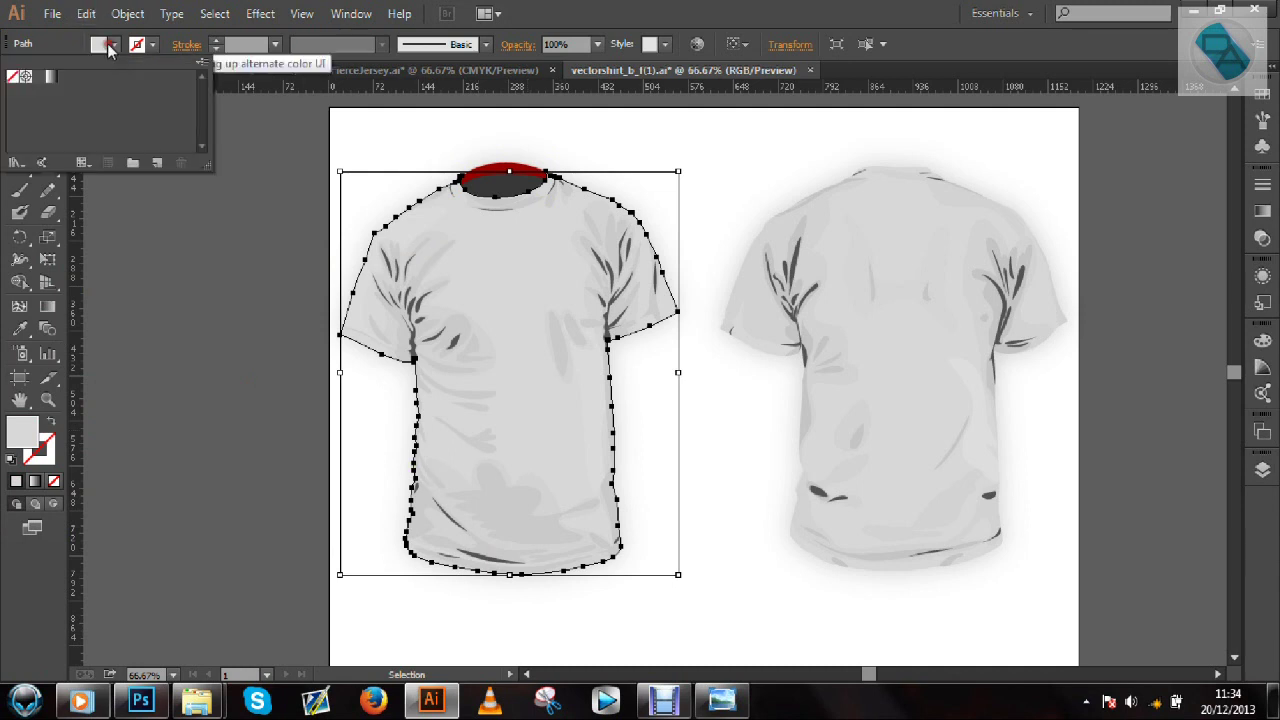
pyautogui.doubleClick(22, 437)
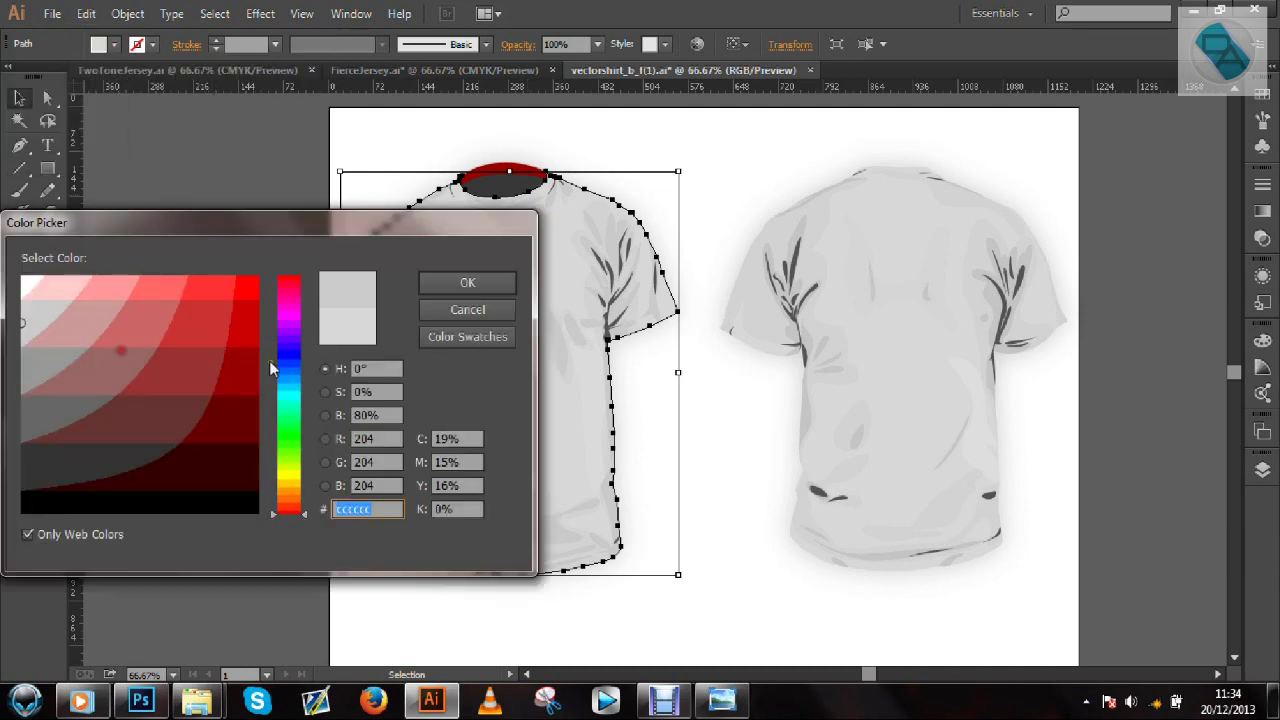
pyautogui.click(244, 328)
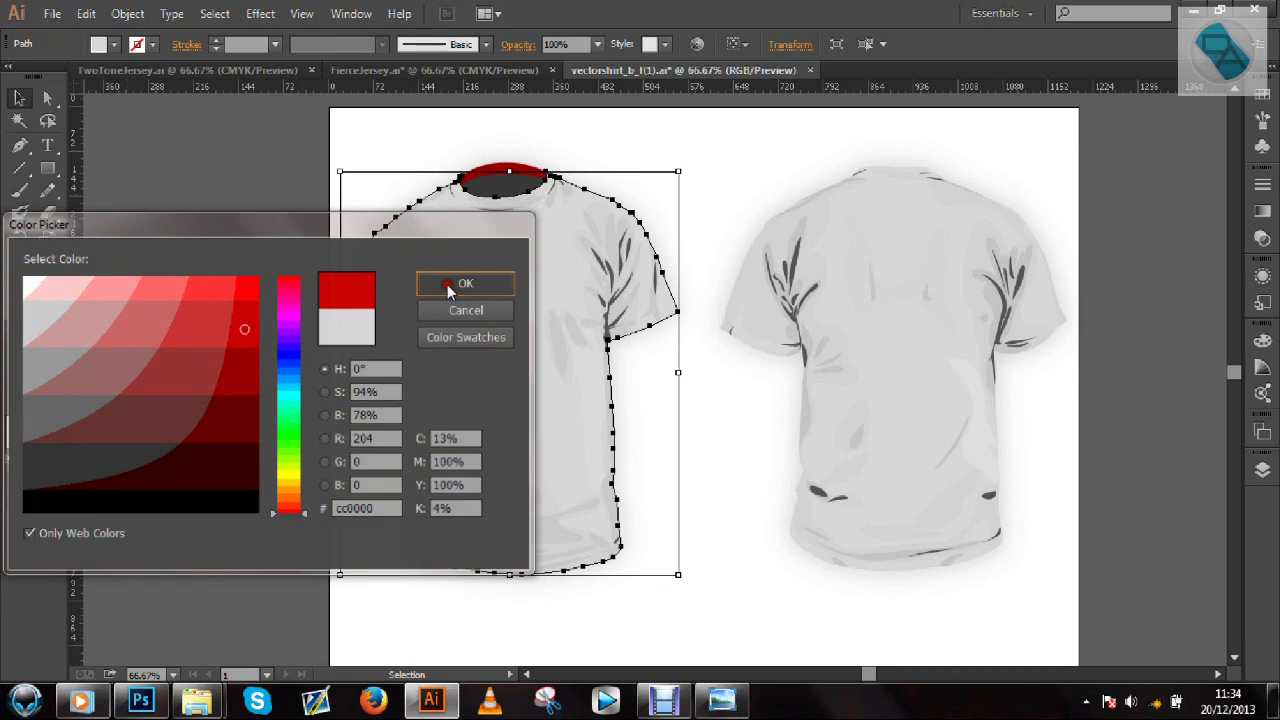
pyautogui.click(449, 285)
pyautogui.click(209, 351)
# Fill the front shirt's compound shape of fold shading across the sleeves and hem with red cc0000
pyautogui.click(497, 507)
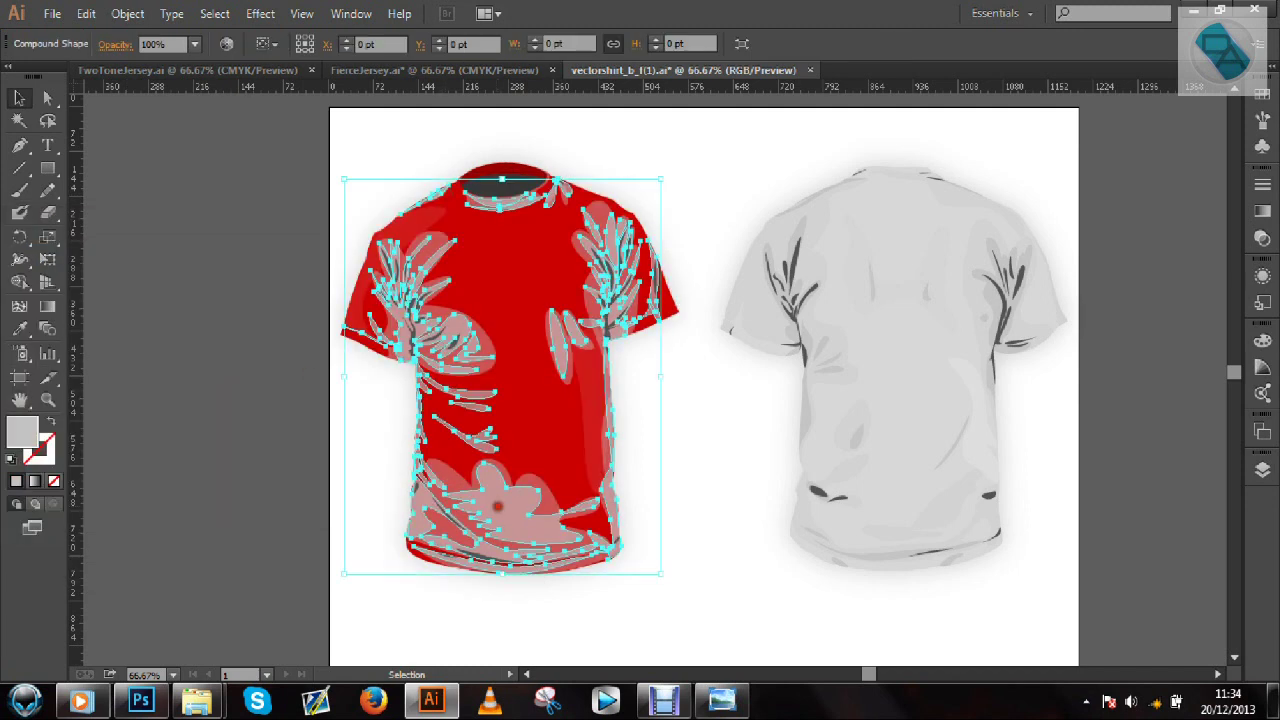
pyautogui.doubleClick(16, 440)
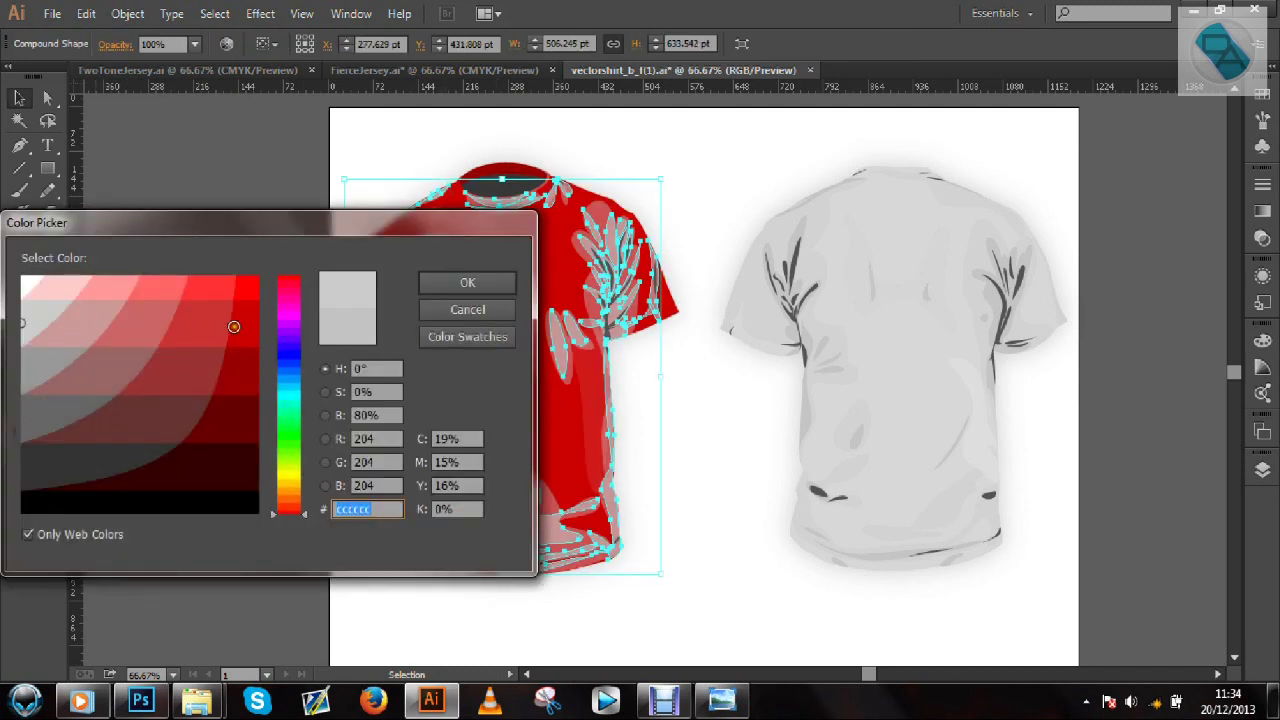
pyautogui.click(234, 327)
pyautogui.click(451, 284)
pyautogui.click(217, 446)
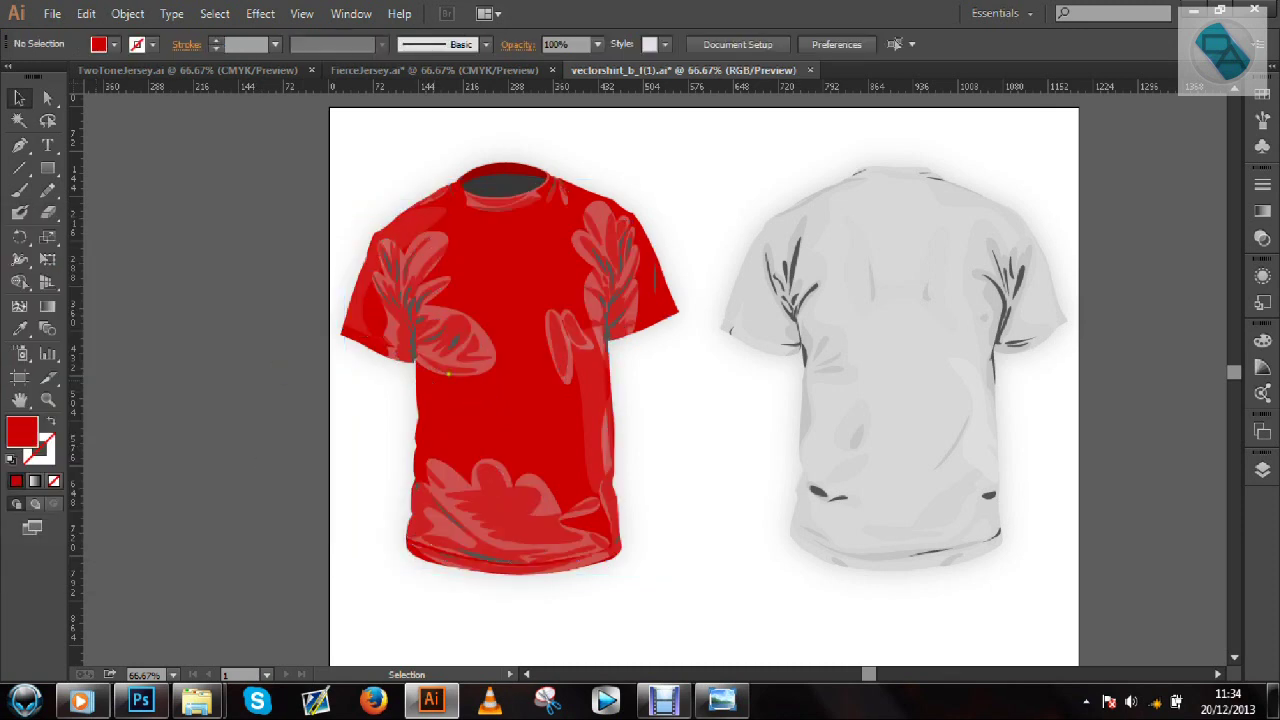
# Fill the remaining large light fold-shading compound path on the front shirt with red cc0000
pyautogui.click(458, 360)
pyautogui.doubleClick(16, 440)
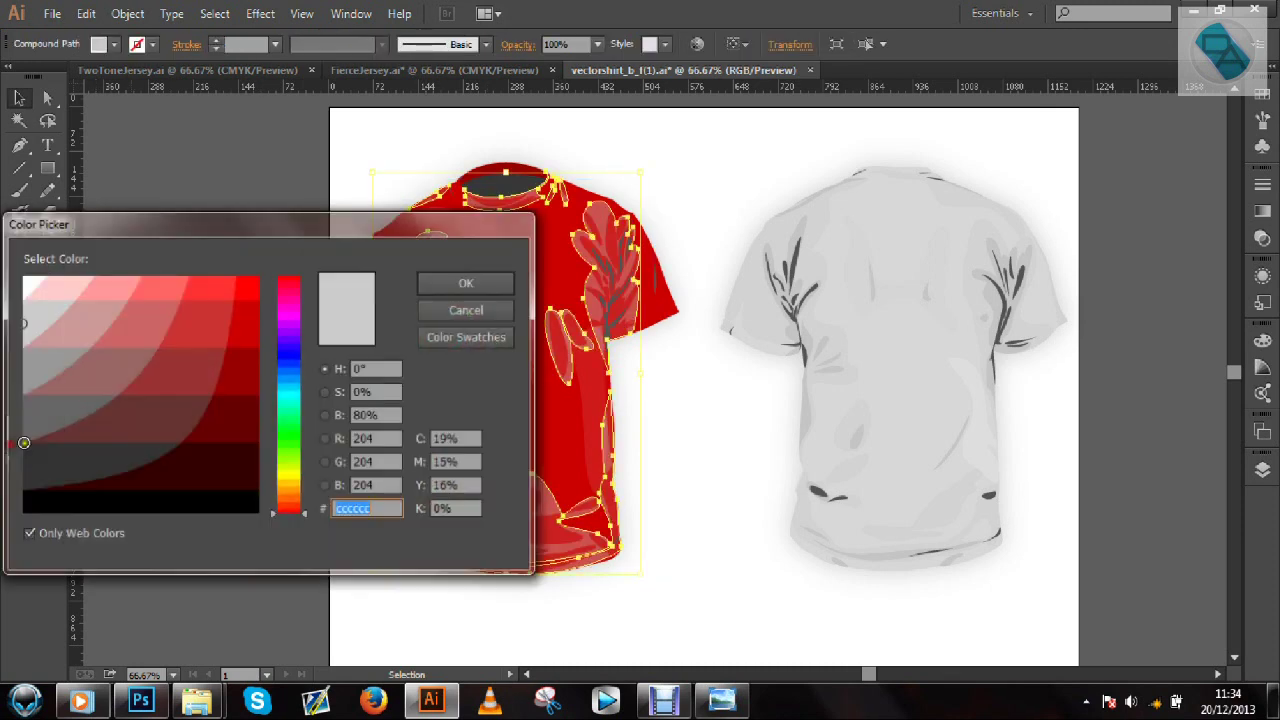
pyautogui.click(252, 328)
pyautogui.click(467, 283)
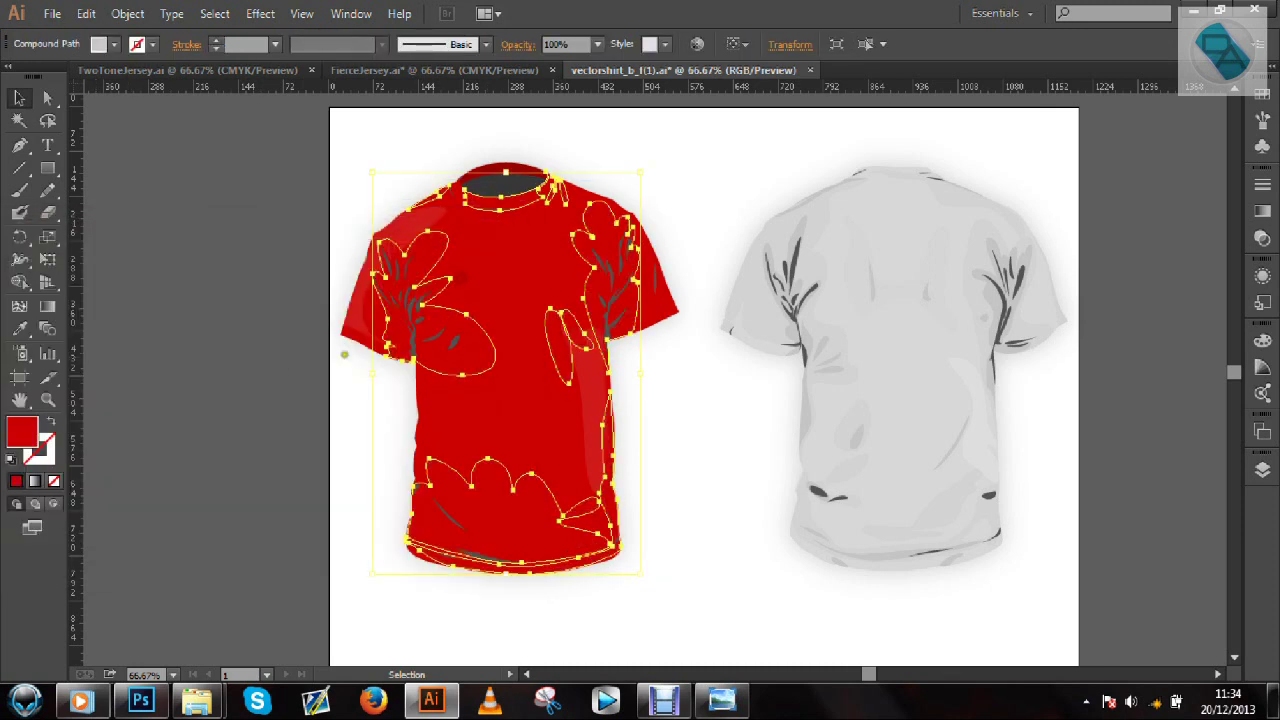
pyautogui.click(292, 368)
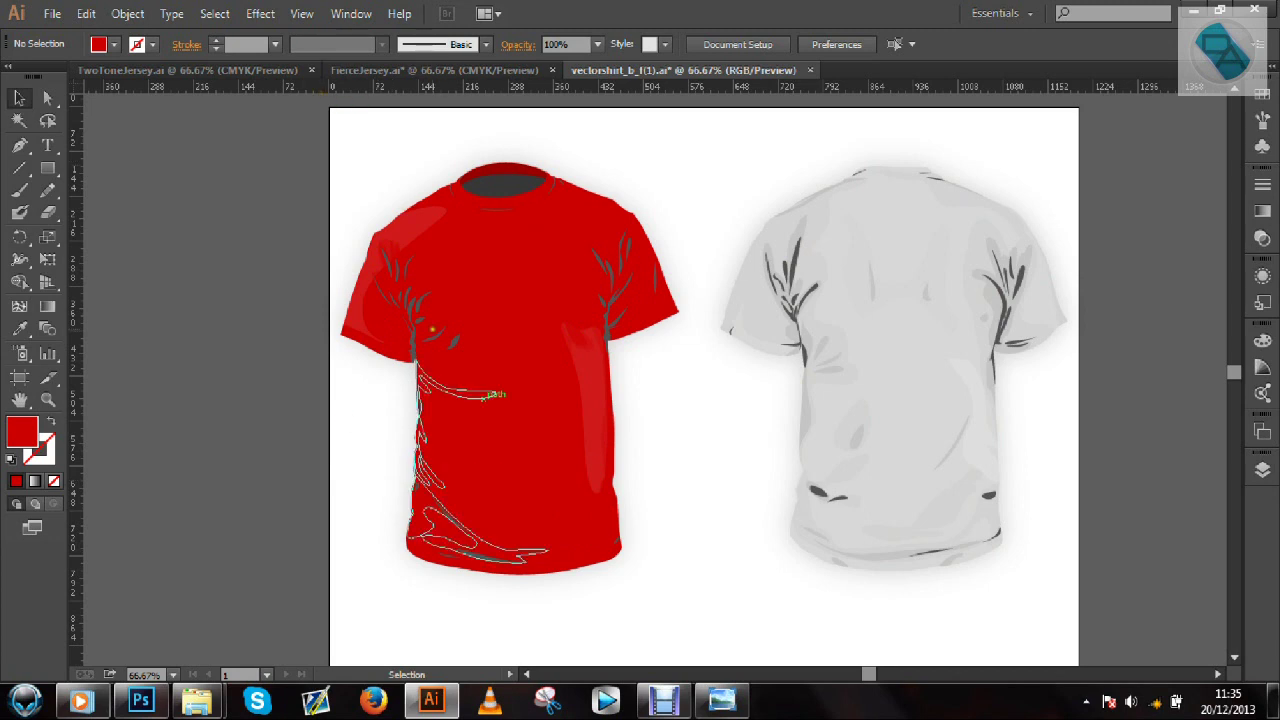
# Close the vectorshirt_b_f(1) template without saving its changes
pyautogui.click(810, 70)
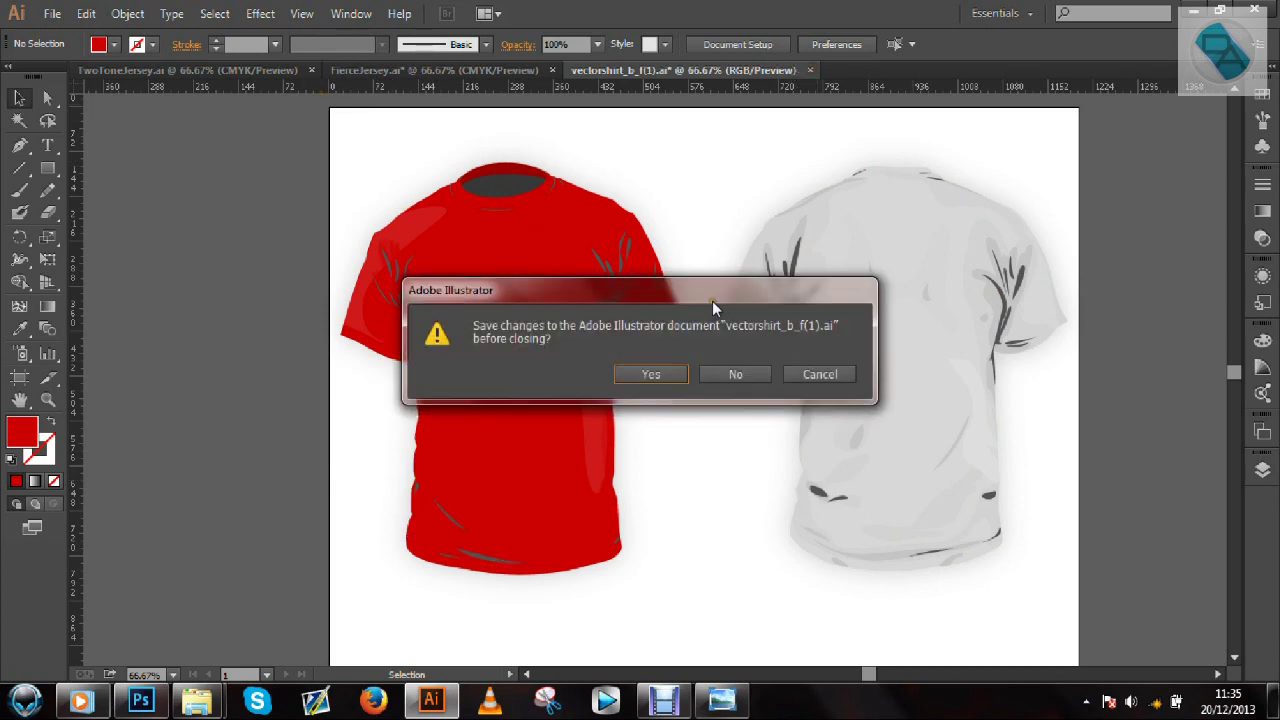
pyautogui.click(727, 373)
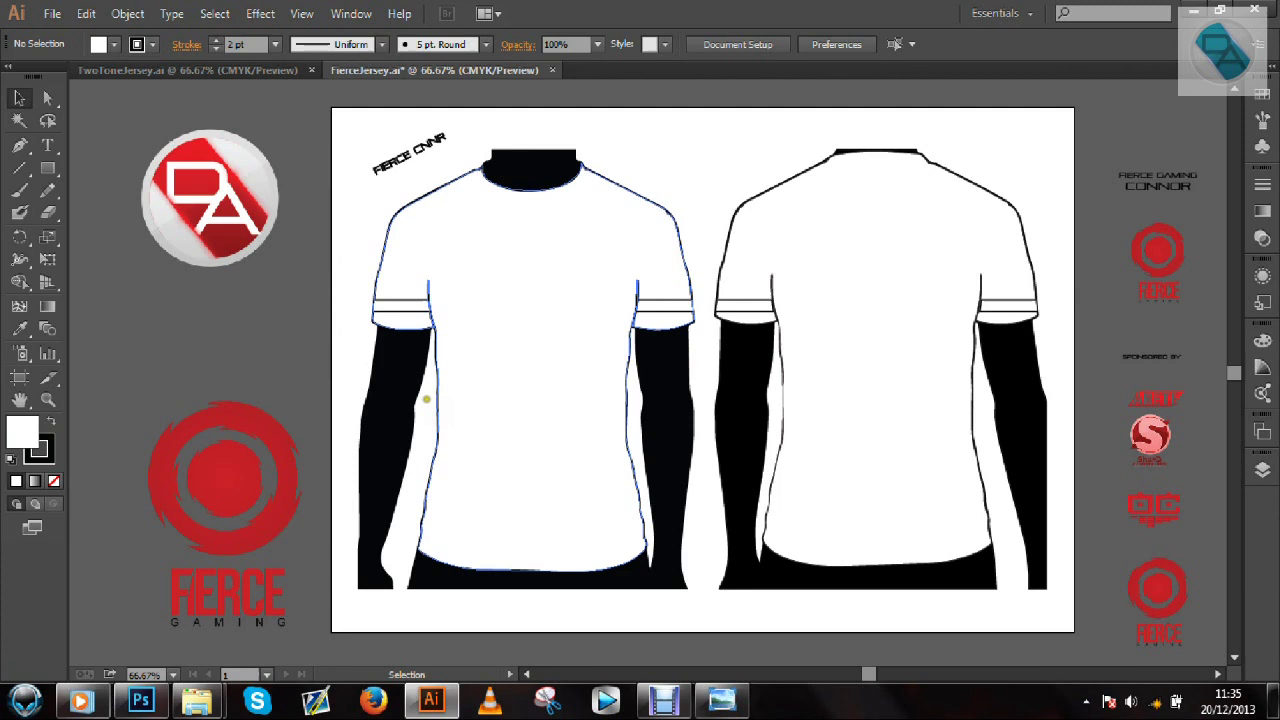
pyautogui.click(426, 399)
# View the finished TwoToneJersey design and return to the blank FierceJersey document
pyautogui.click(650, 105)
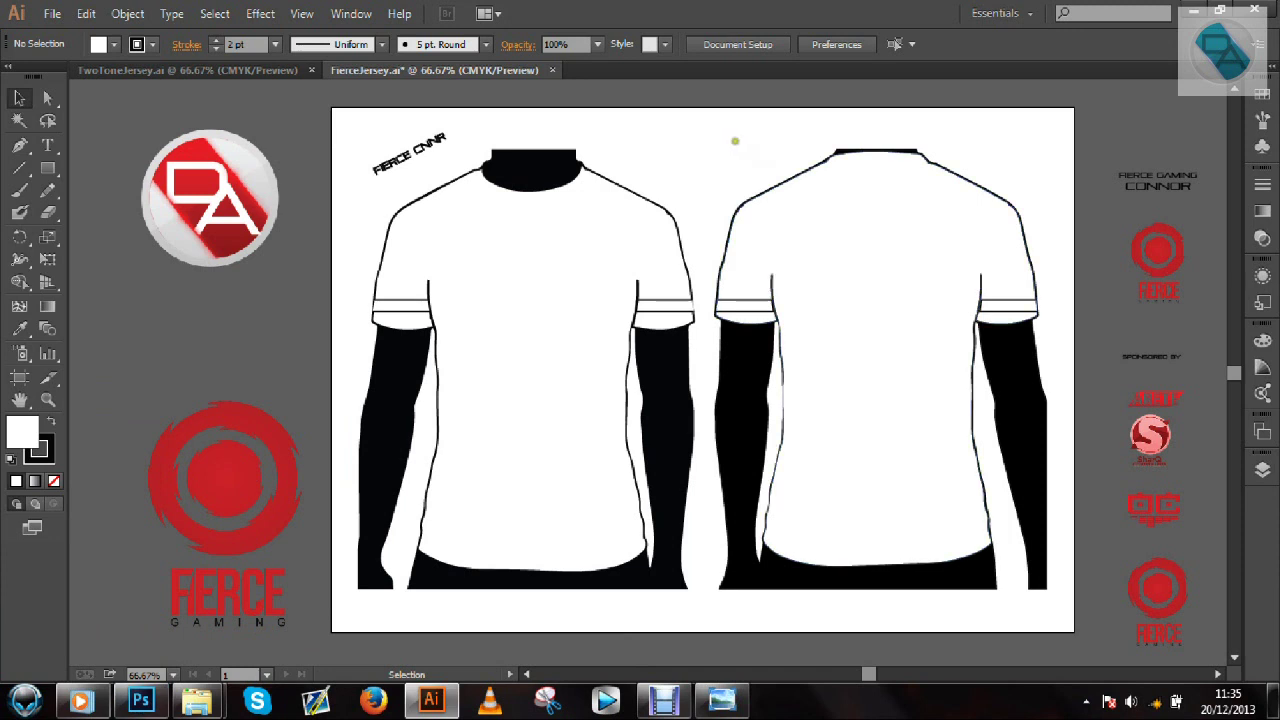
pyautogui.click(199, 69)
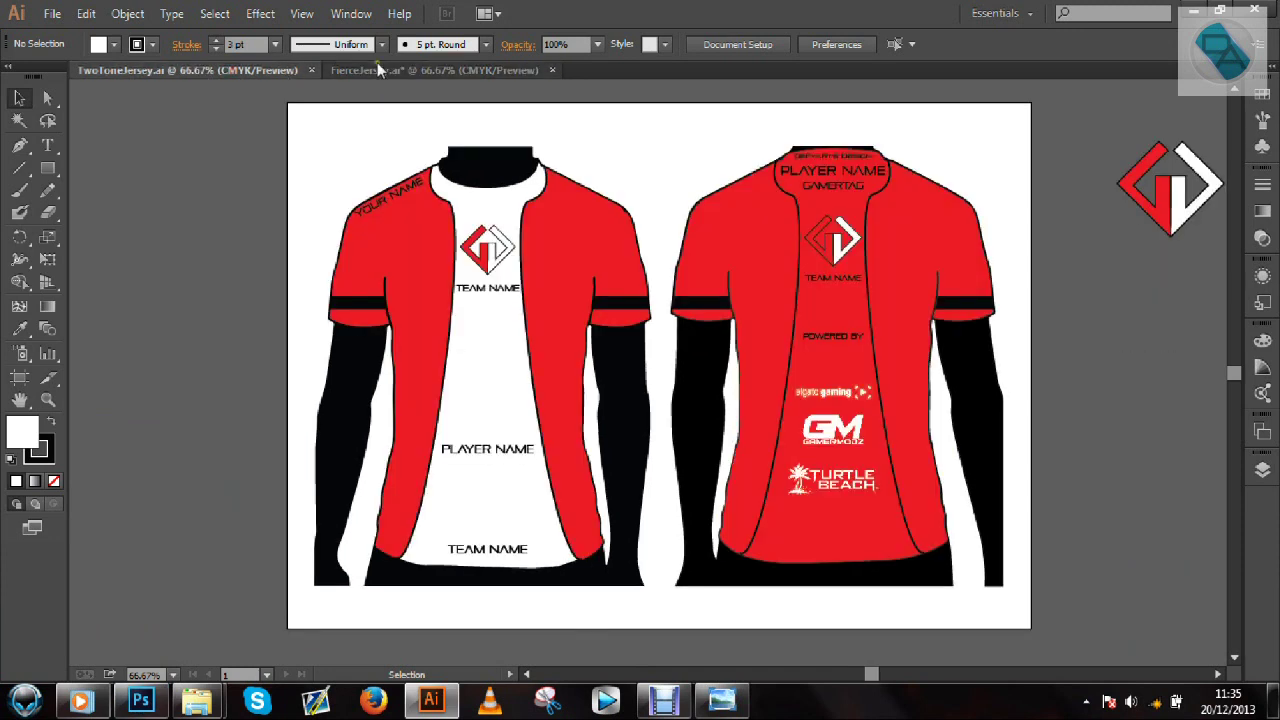
pyautogui.click(377, 69)
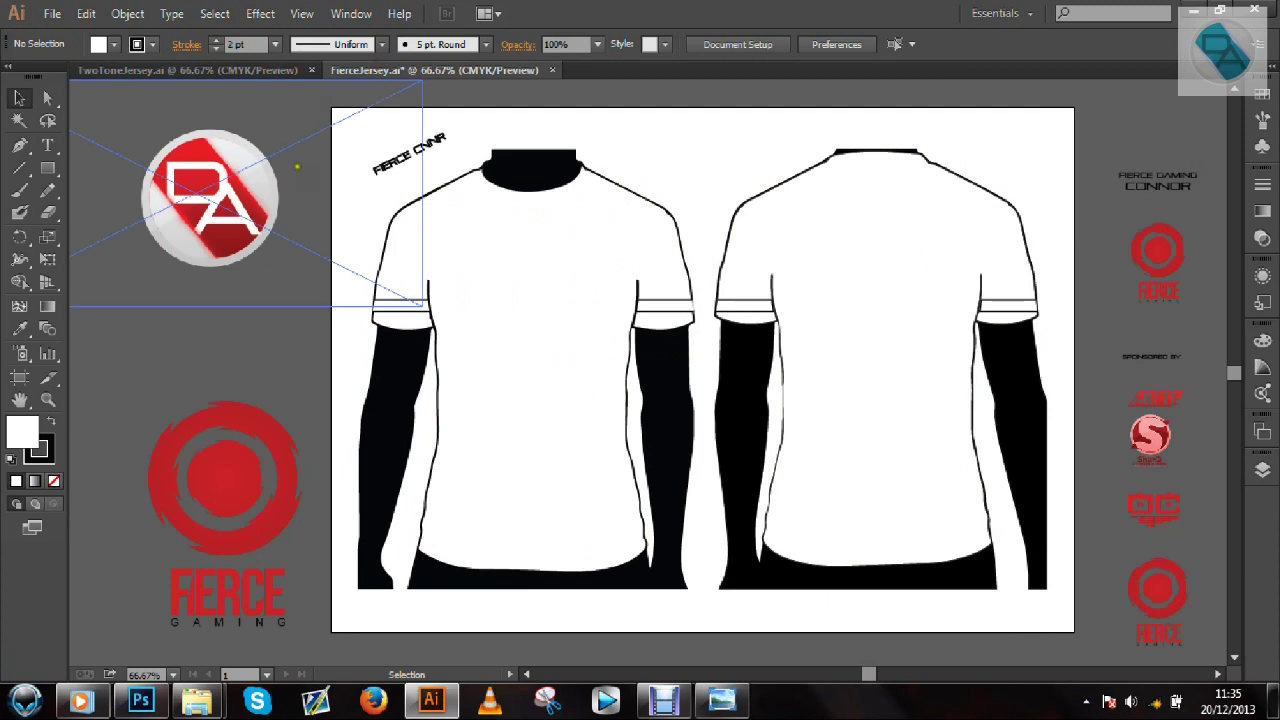
# Switch to the Tut folder window and preview the Arete2 and SharqRed logo images
pyautogui.moveTo(193, 707)
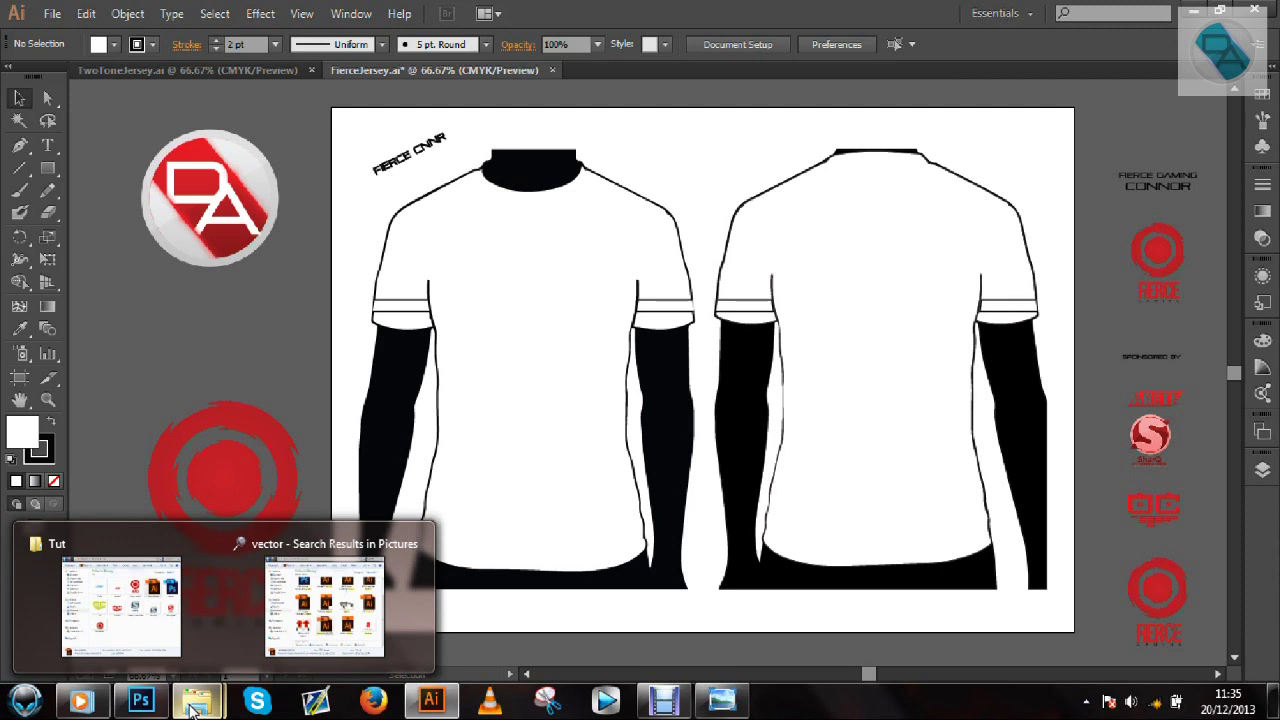
pyautogui.click(140, 612)
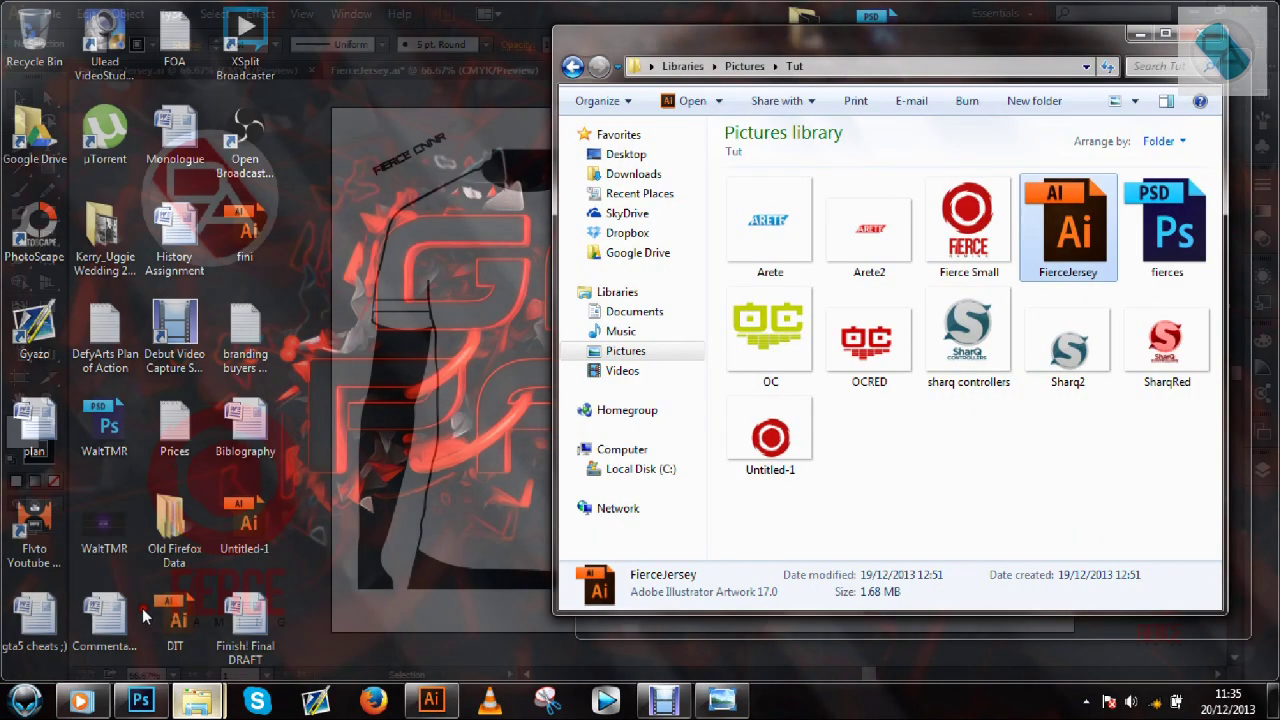
pyautogui.click(1068, 303)
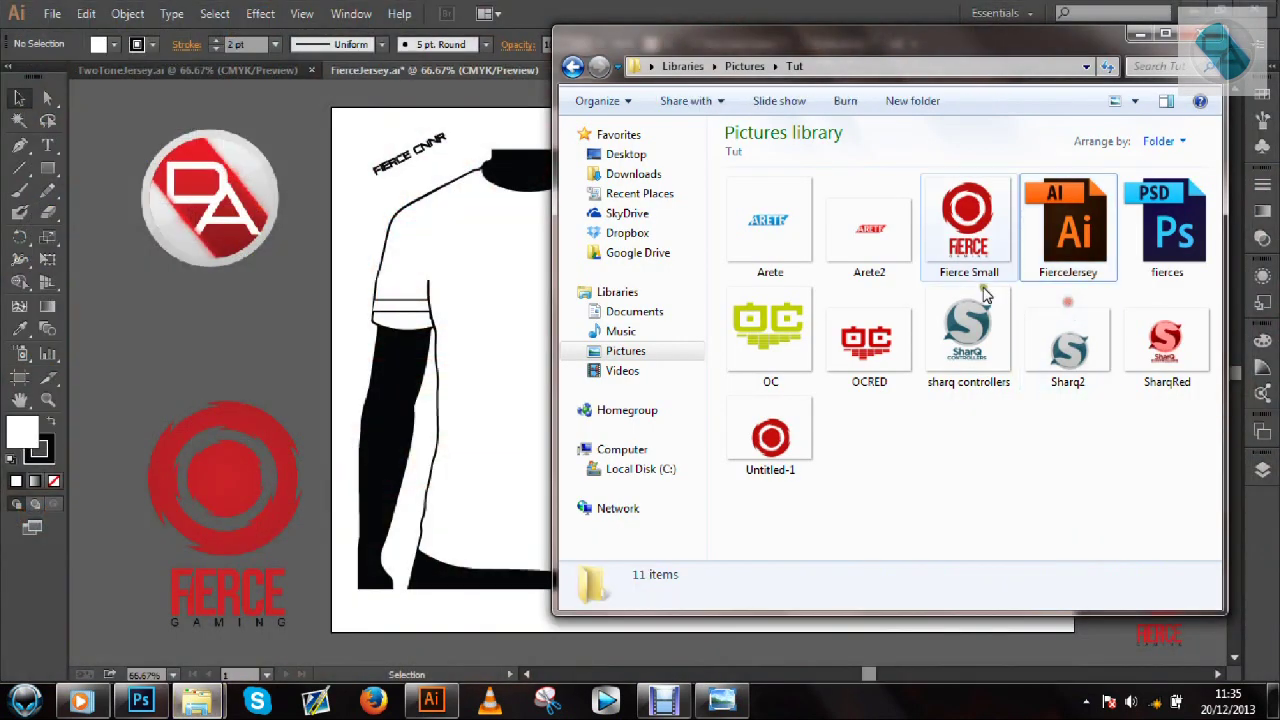
pyautogui.click(875, 265)
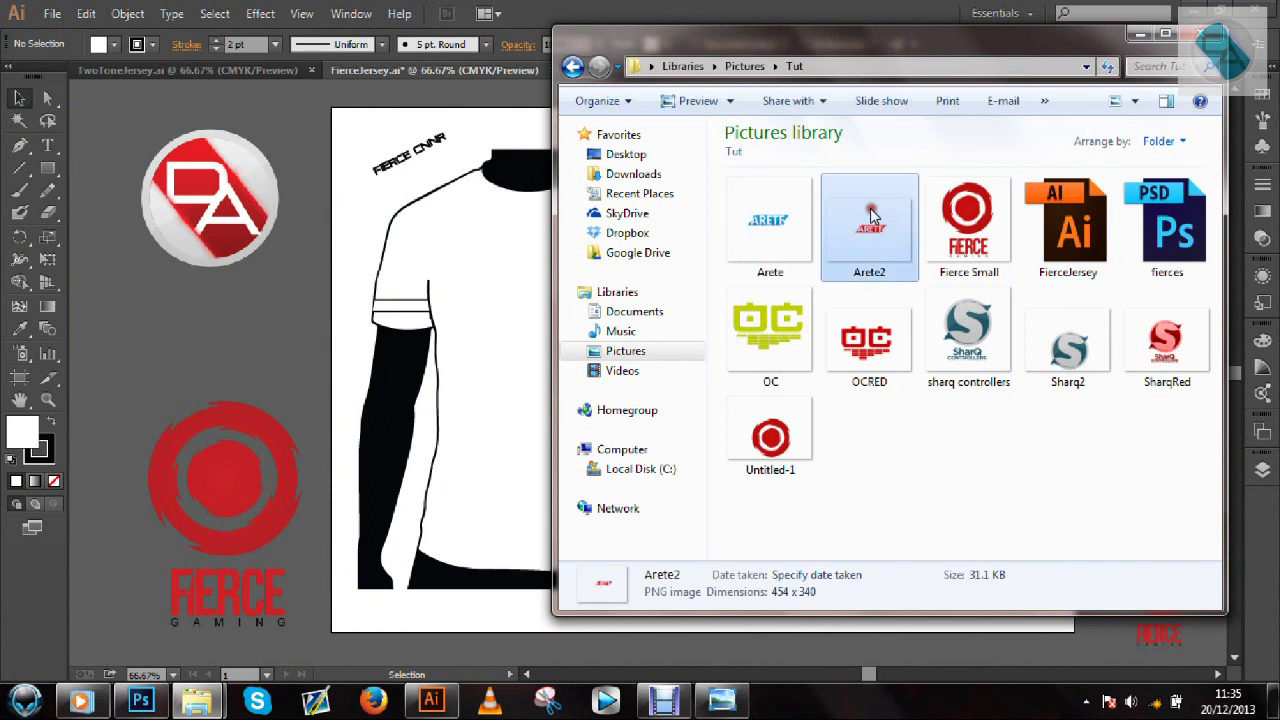
pyautogui.doubleClick(878, 280)
pyautogui.hotkey('alt', 'F4')
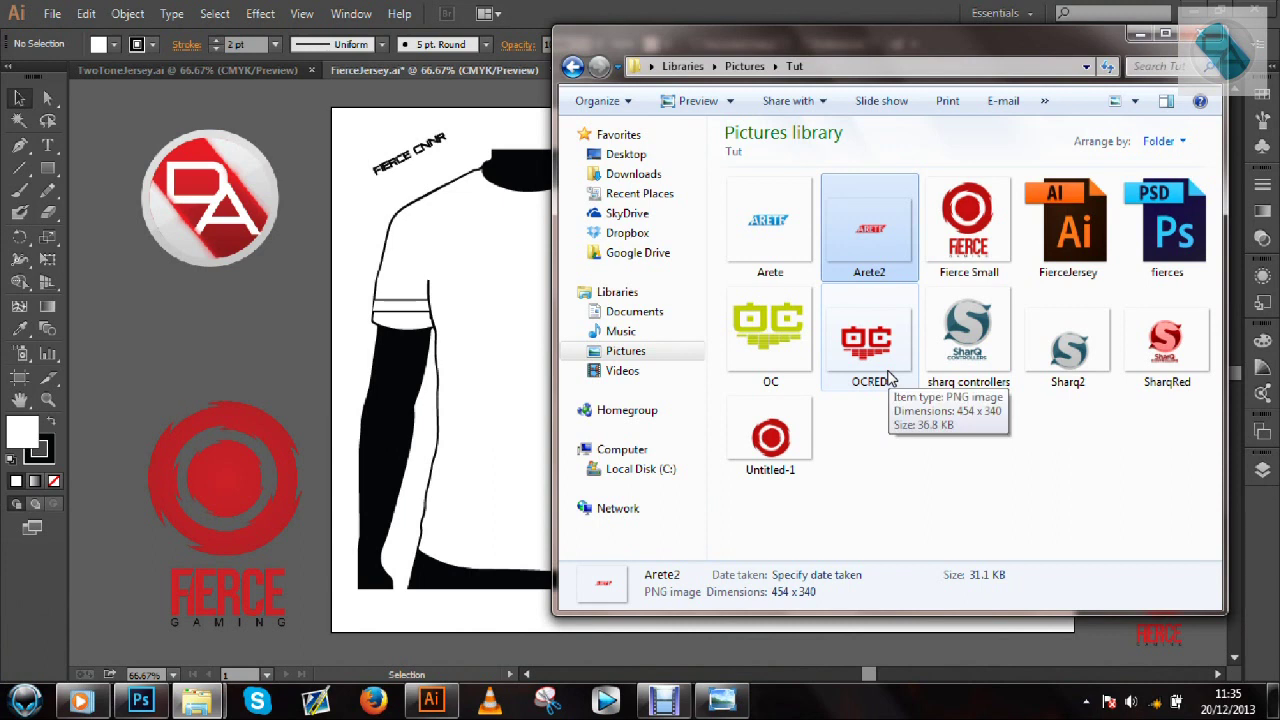
pyautogui.doubleClick(1187, 363)
pyautogui.click(1277, 4)
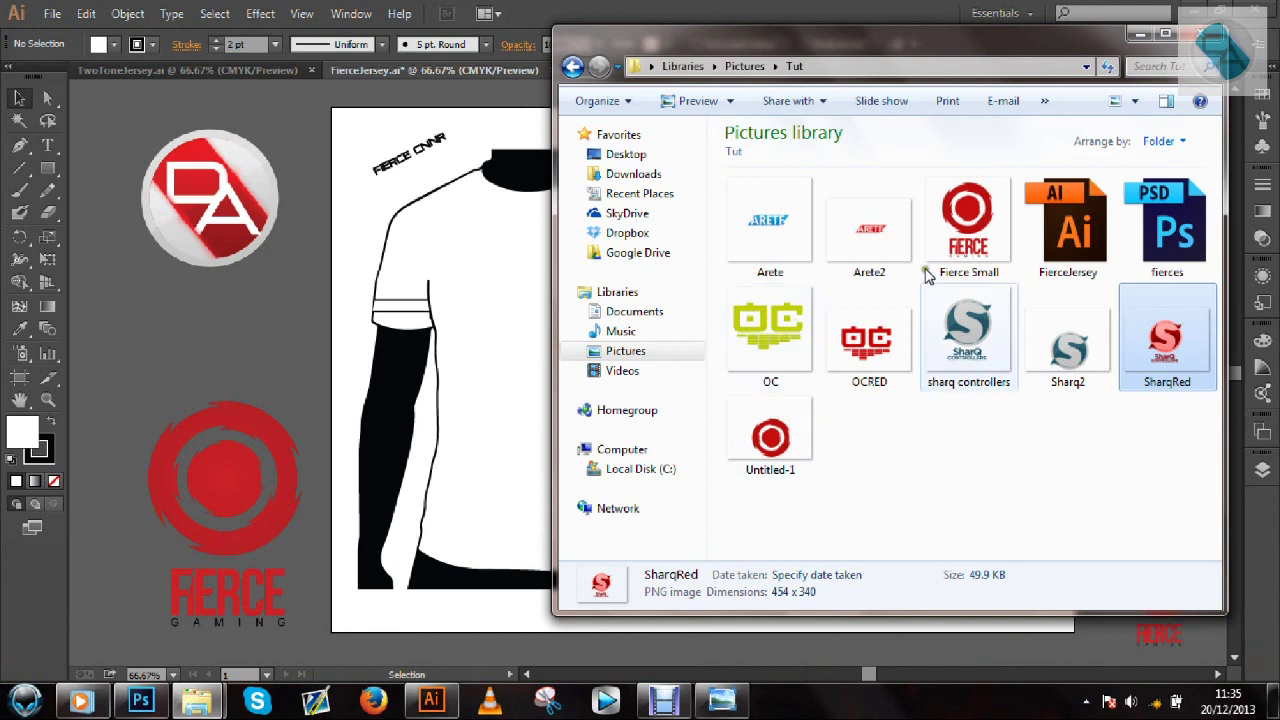
# Place the sharq controllers, OC and Arete images from the Tut folder into the blank Untitled-1 Photoshop document
pyautogui.click(140, 700)
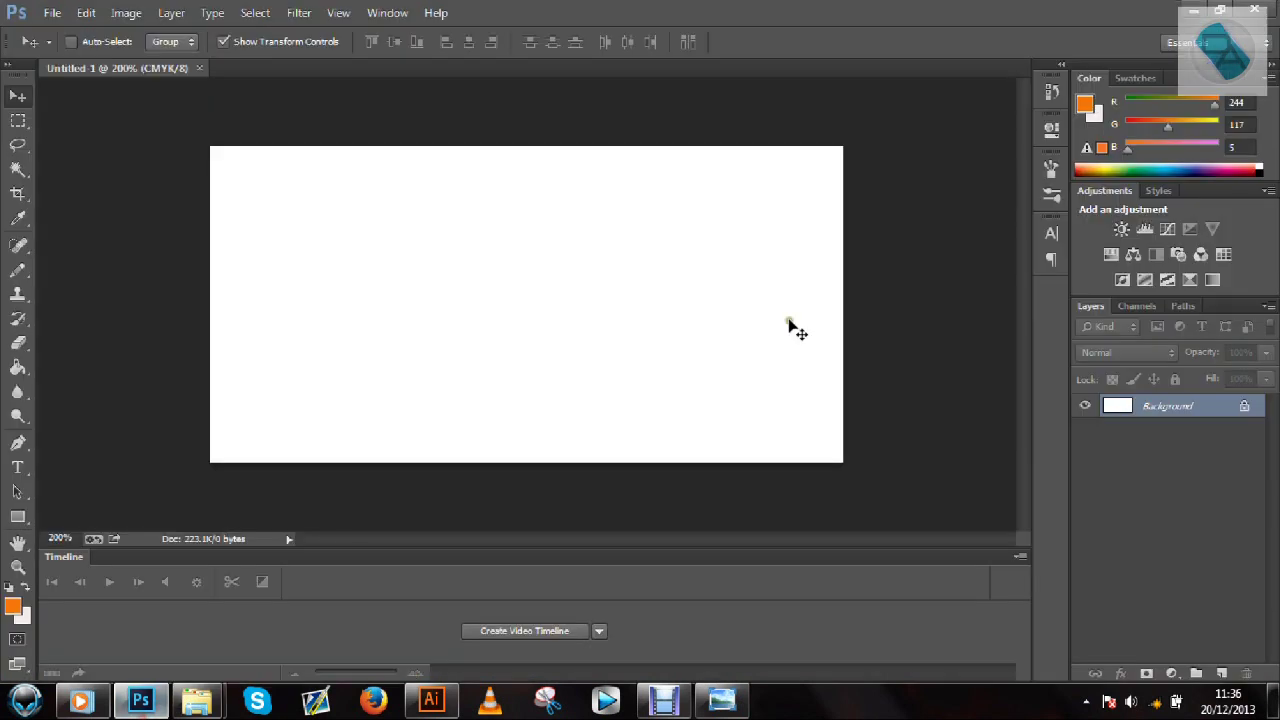
pyautogui.click(196, 700)
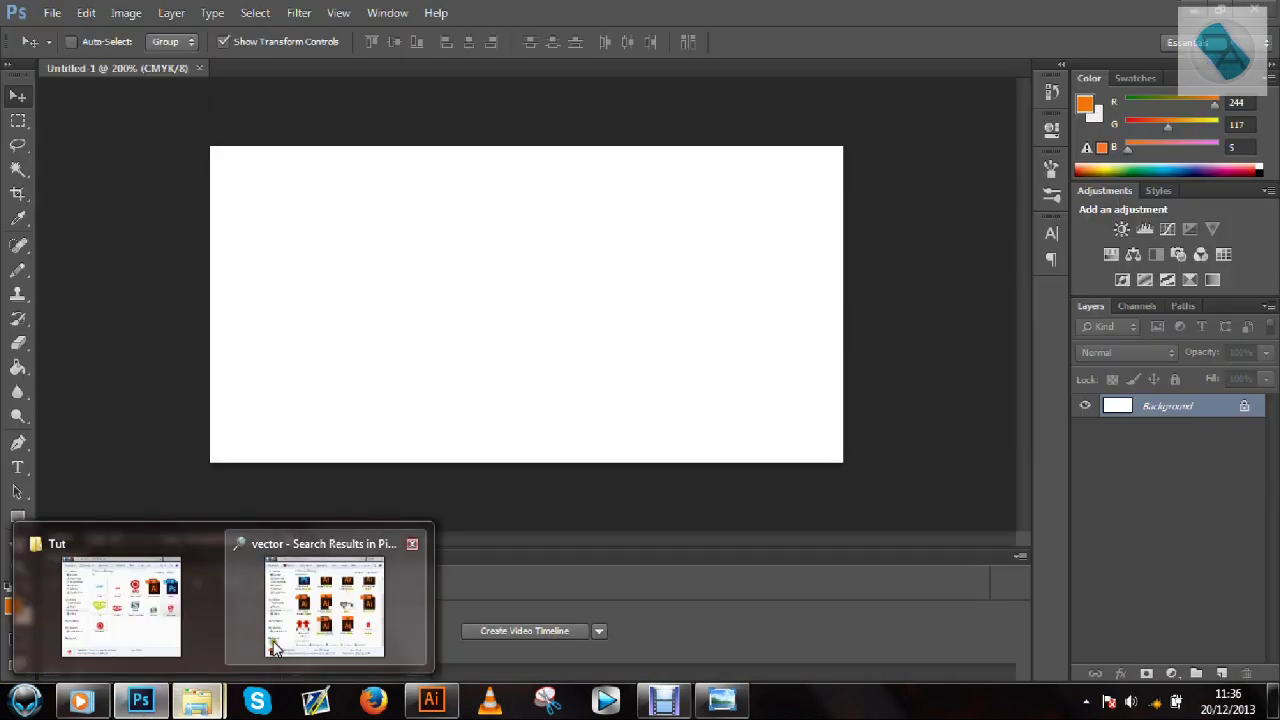
pyautogui.click(108, 606)
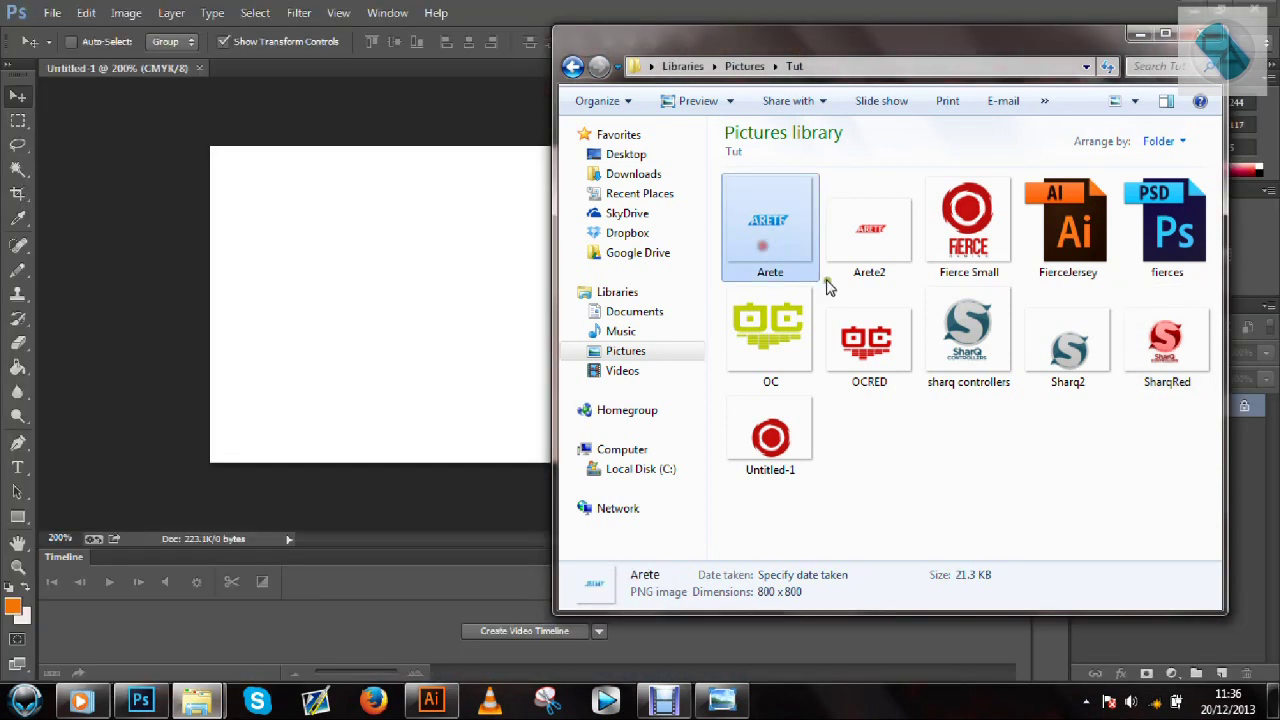
pyautogui.keyDown('shift'); pyautogui.click(930, 303); pyautogui.keyUp('shift')
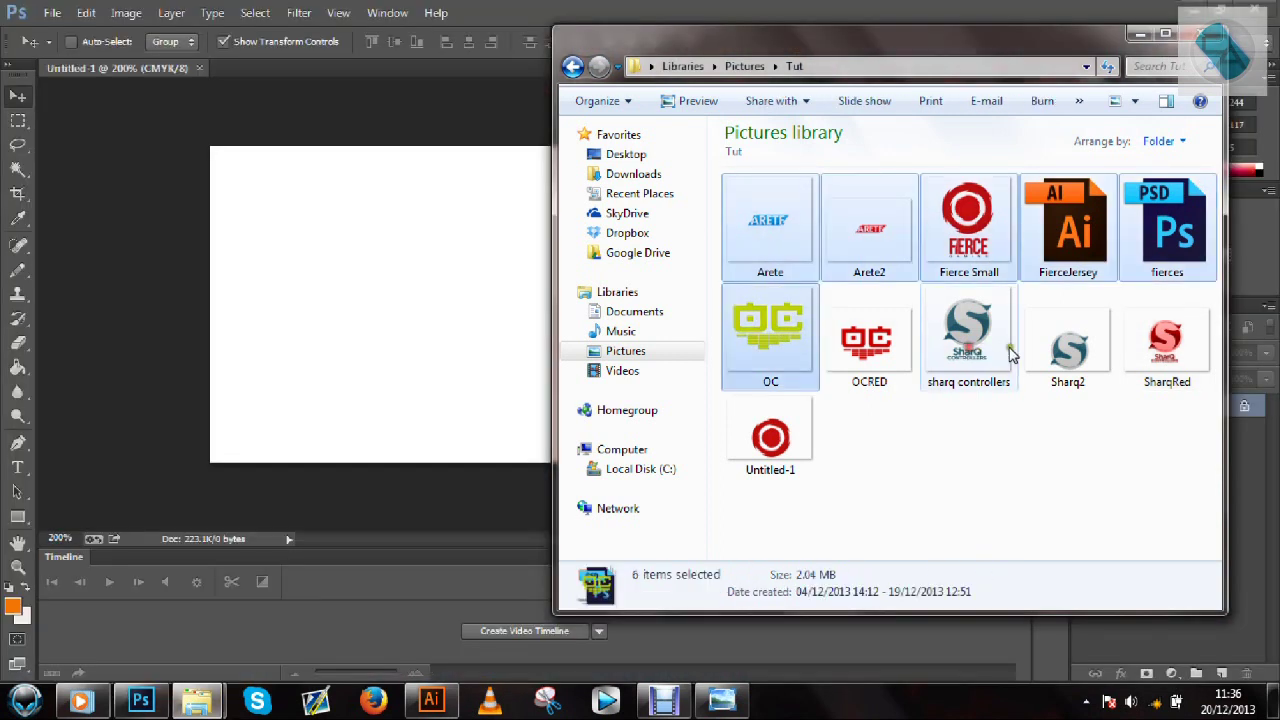
pyautogui.click(970, 370)
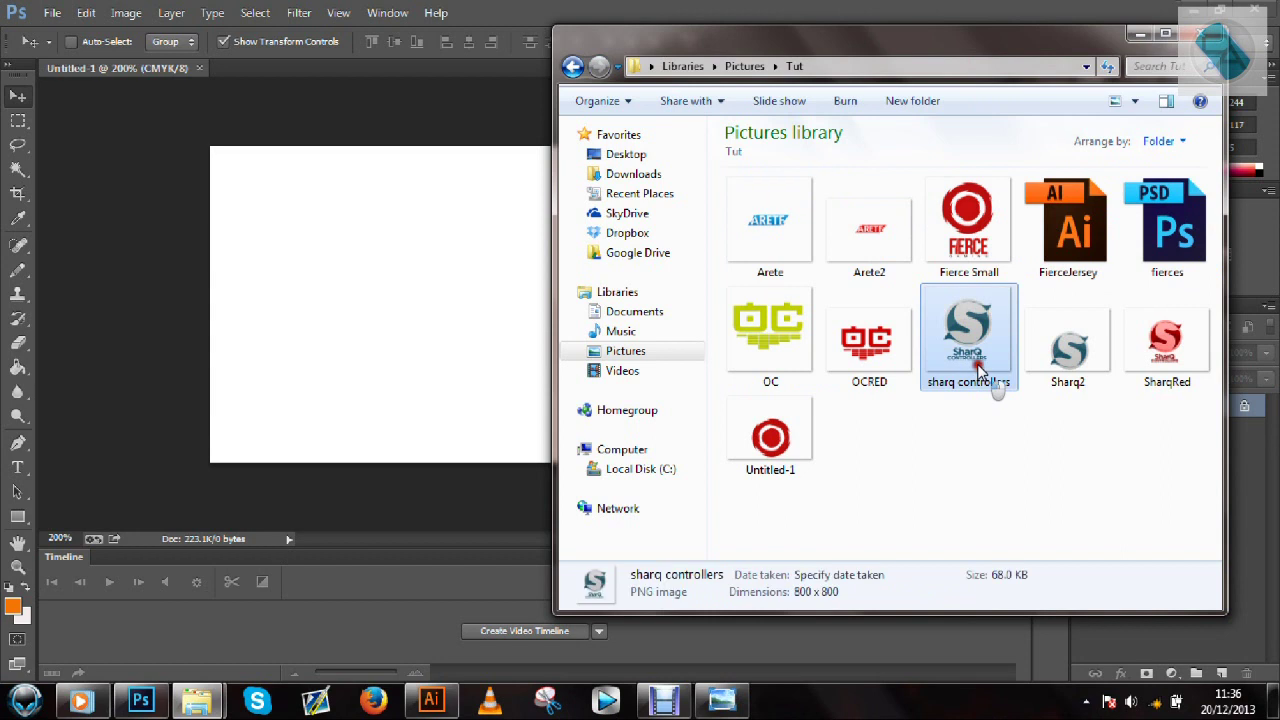
pyautogui.keyDown('ctrl'); pyautogui.click(790, 367); pyautogui.keyUp('ctrl')
pyautogui.keyDown('ctrl'); pyautogui.click(762, 228); pyautogui.keyUp('ctrl')
pyautogui.moveTo(762, 228); pyautogui.dragTo(339, 296)
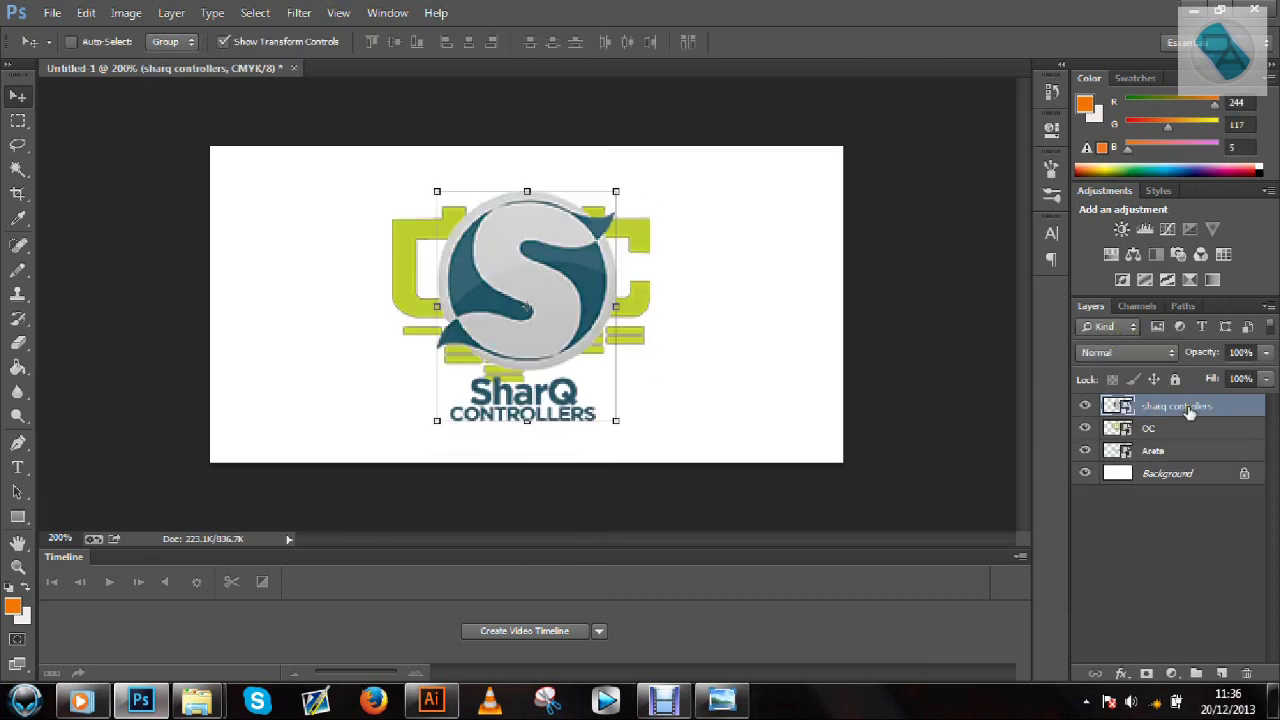
# Rasterize the sharq controllers, OC and Arete layers together
pyautogui.keyDown('shift'); pyautogui.click(1179, 430); pyautogui.keyUp('shift')
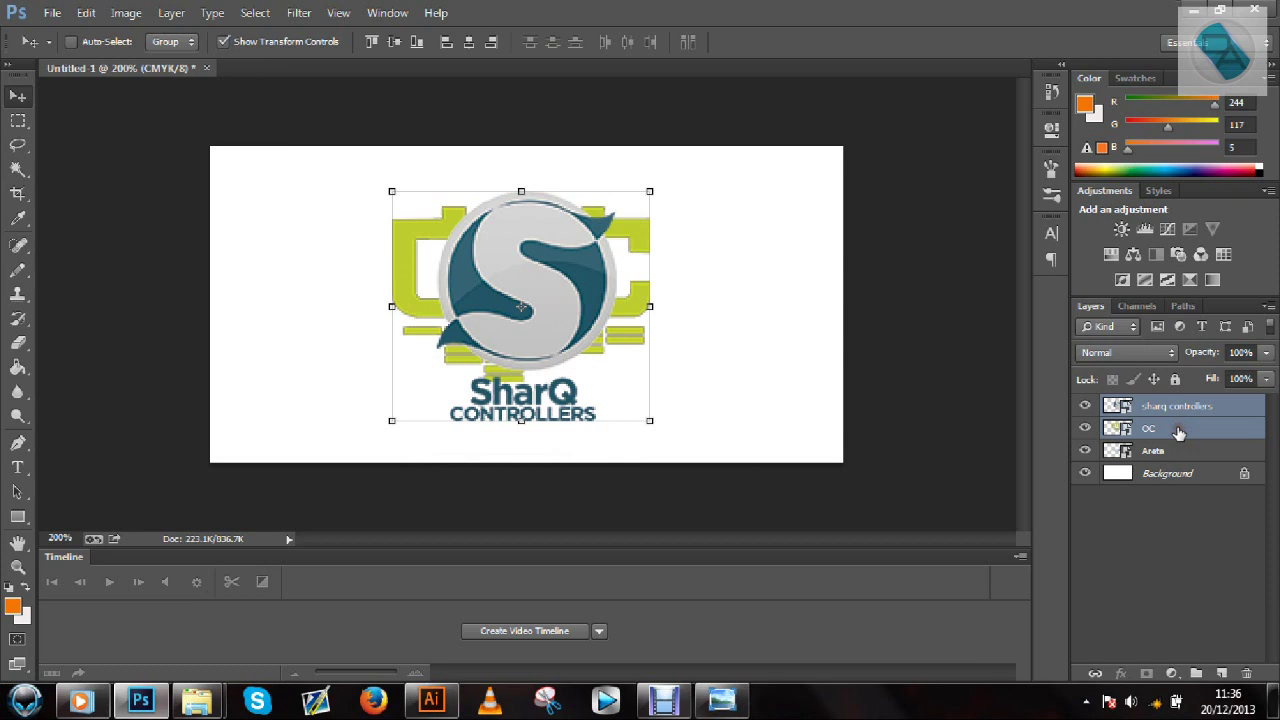
pyautogui.keyDown('shift'); pyautogui.click(1170, 449); pyautogui.keyUp('shift')
pyautogui.rightClick(1165, 447)
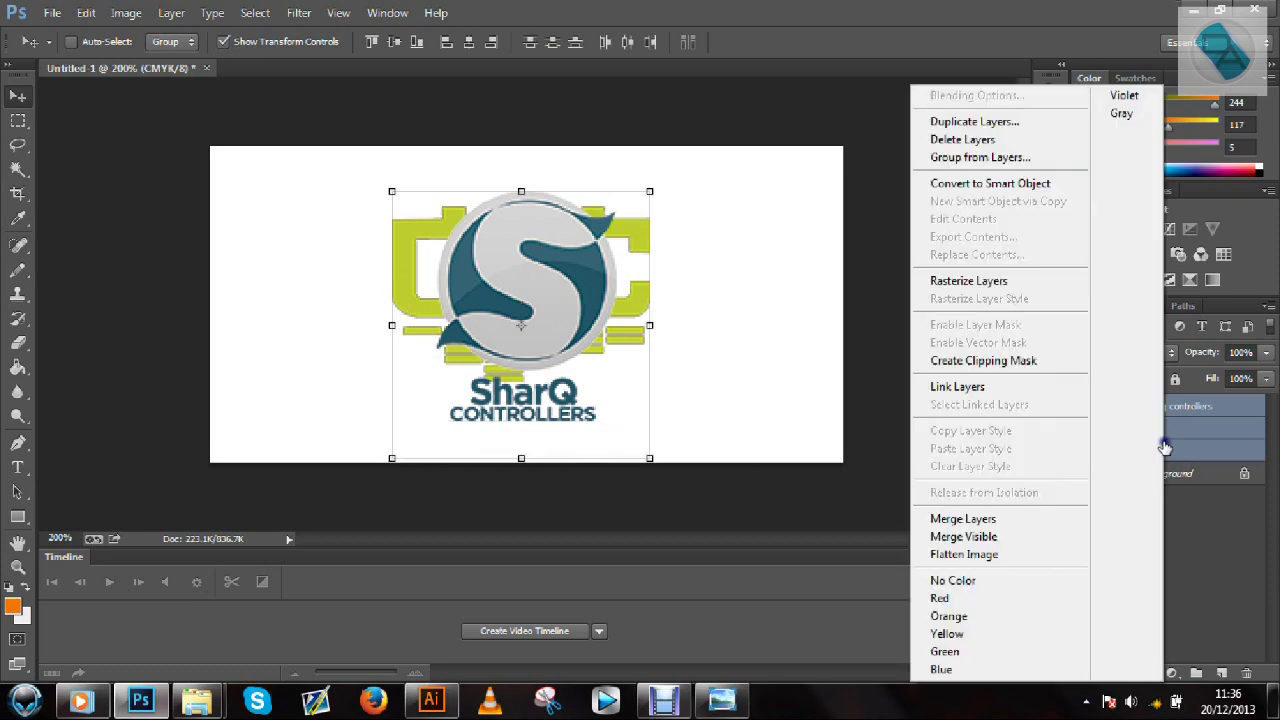
pyautogui.click(986, 281)
pyautogui.click(1145, 564)
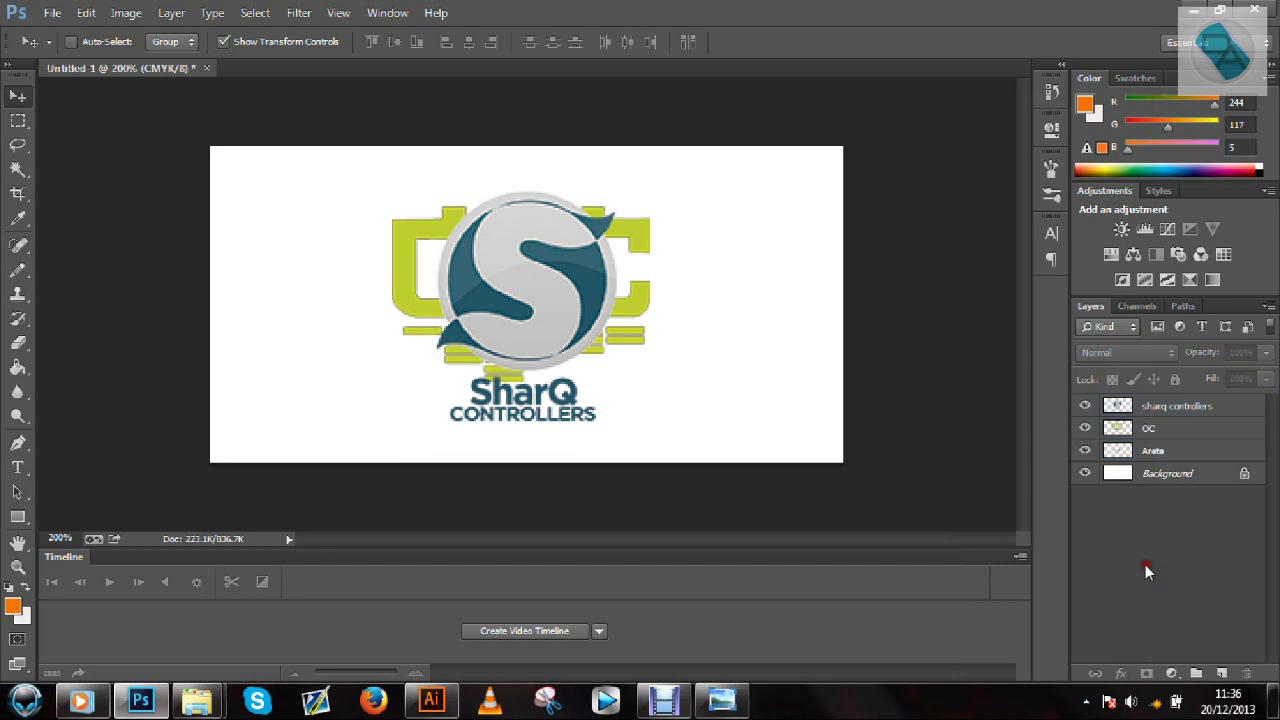
# Hide the Arete and OC layers and scale the sharq controllers logo down to roughly half its width
pyautogui.click(1084, 451)
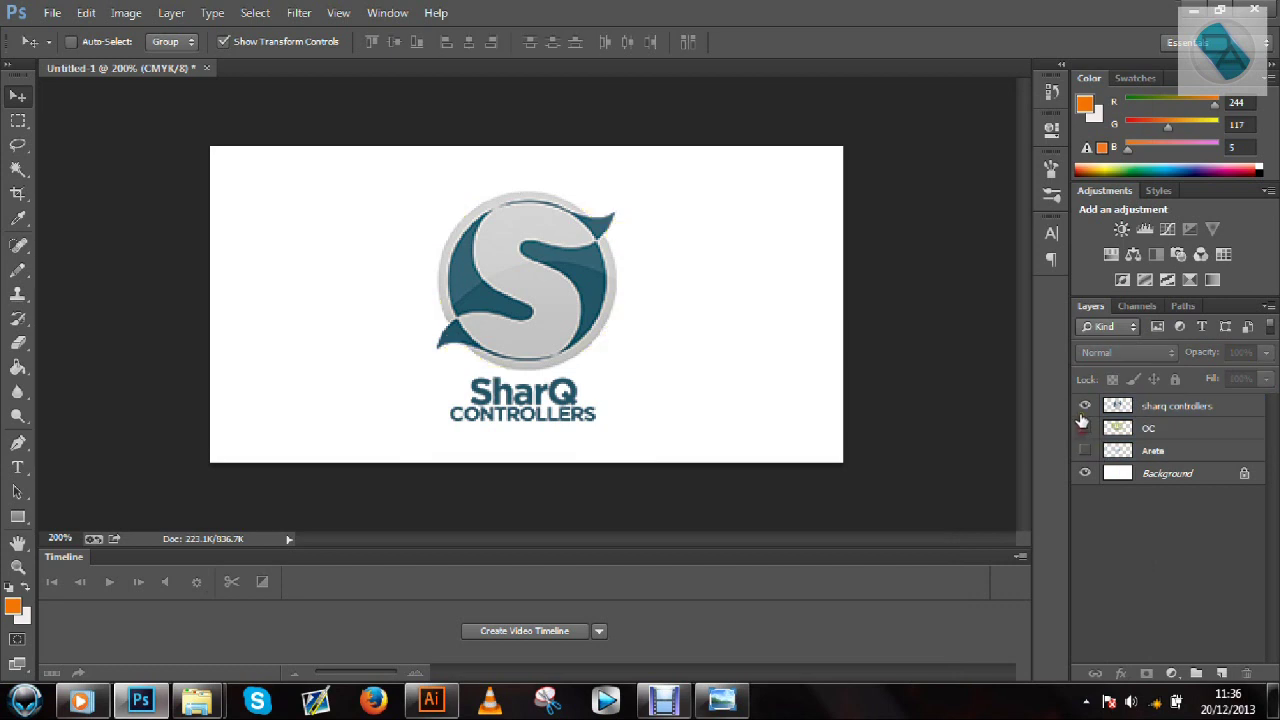
pyautogui.click(1150, 406)
pyautogui.hotkey('ctrl', 't')
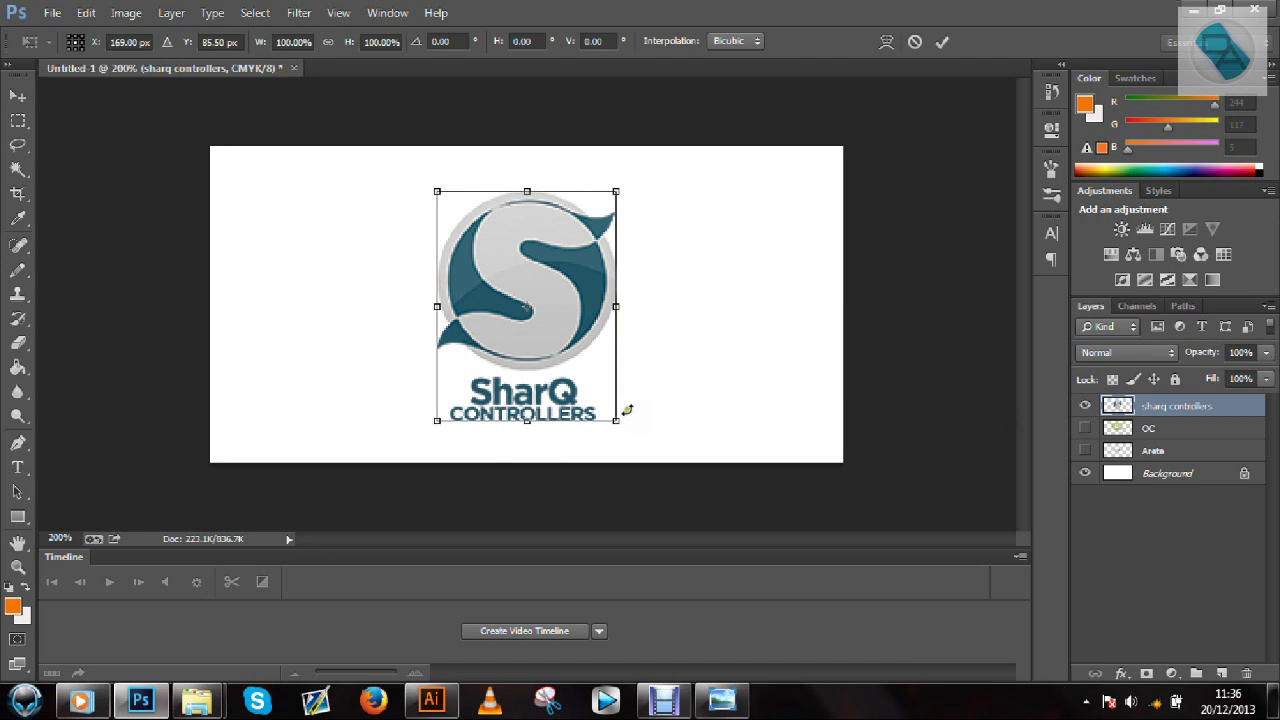
pyautogui.moveTo(619, 419); pyautogui.dragTo(530, 322)
pyautogui.press('Return')
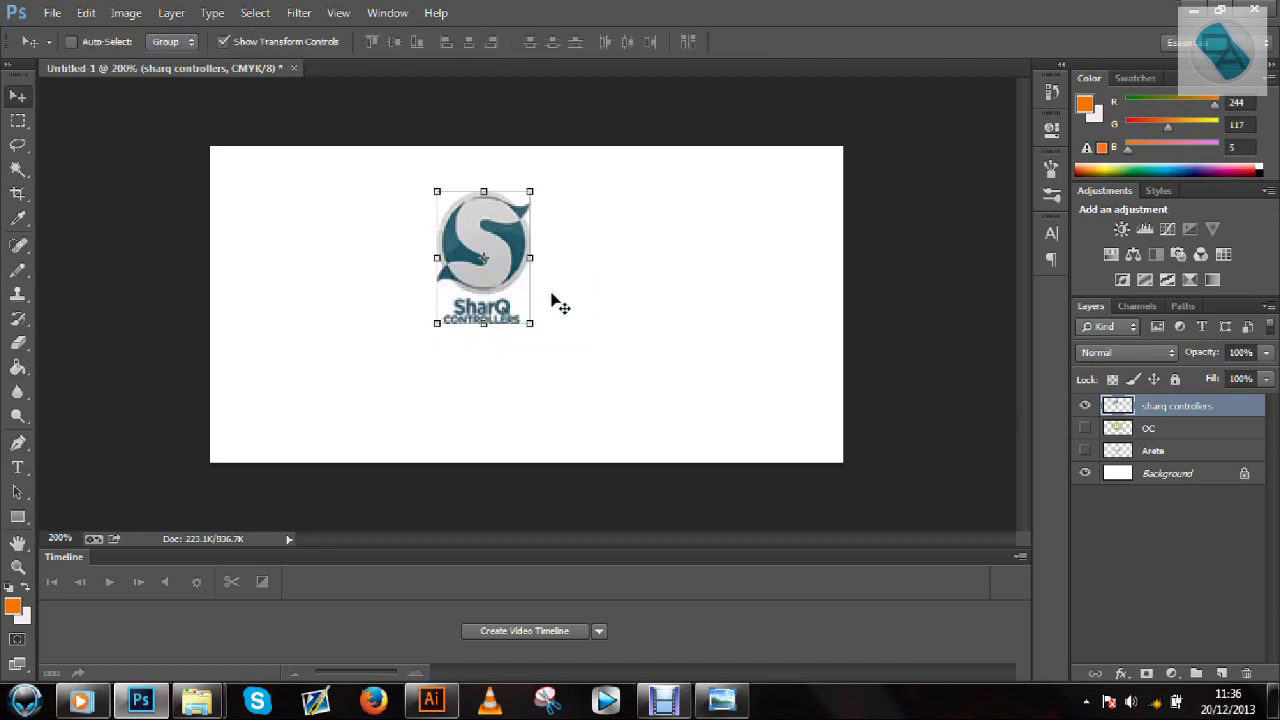
# Replace the shrunken sharq controllers layer with a fresh copy of the image from the Tut folder and rasterize it
pyautogui.press('Delete')
pyautogui.moveTo(200, 699)
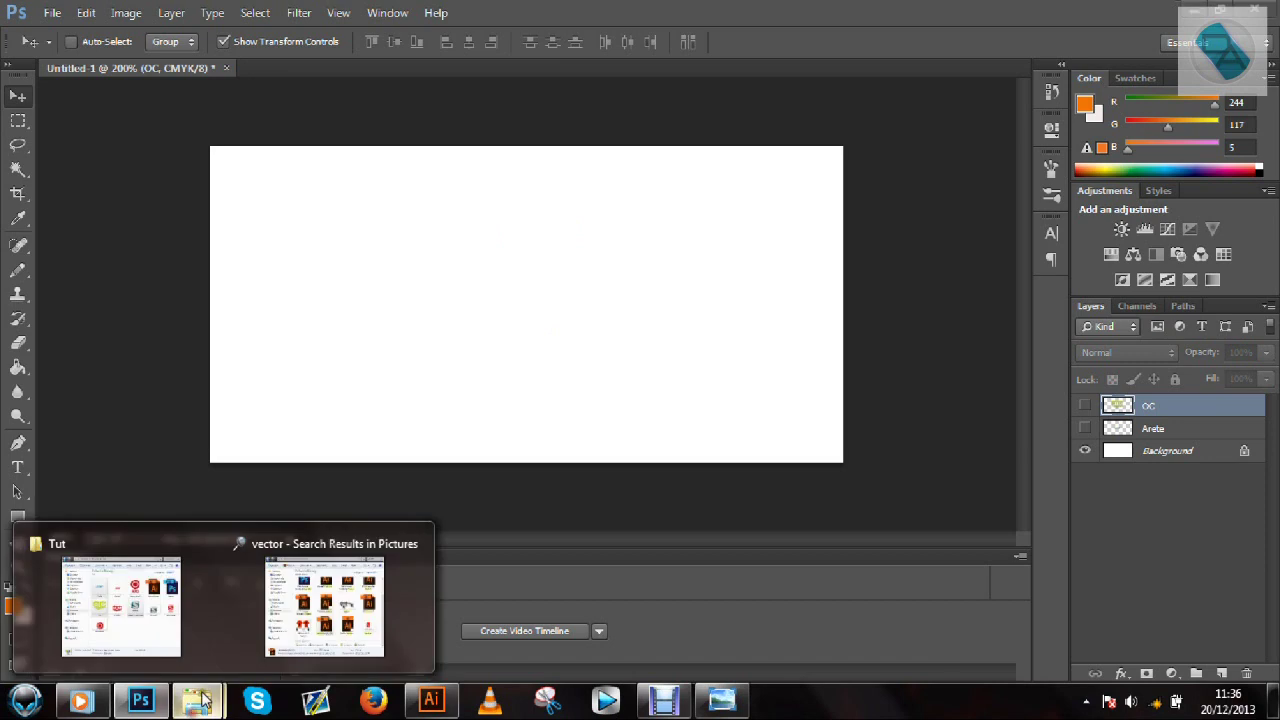
pyautogui.click(120, 607)
pyautogui.click(1005, 490)
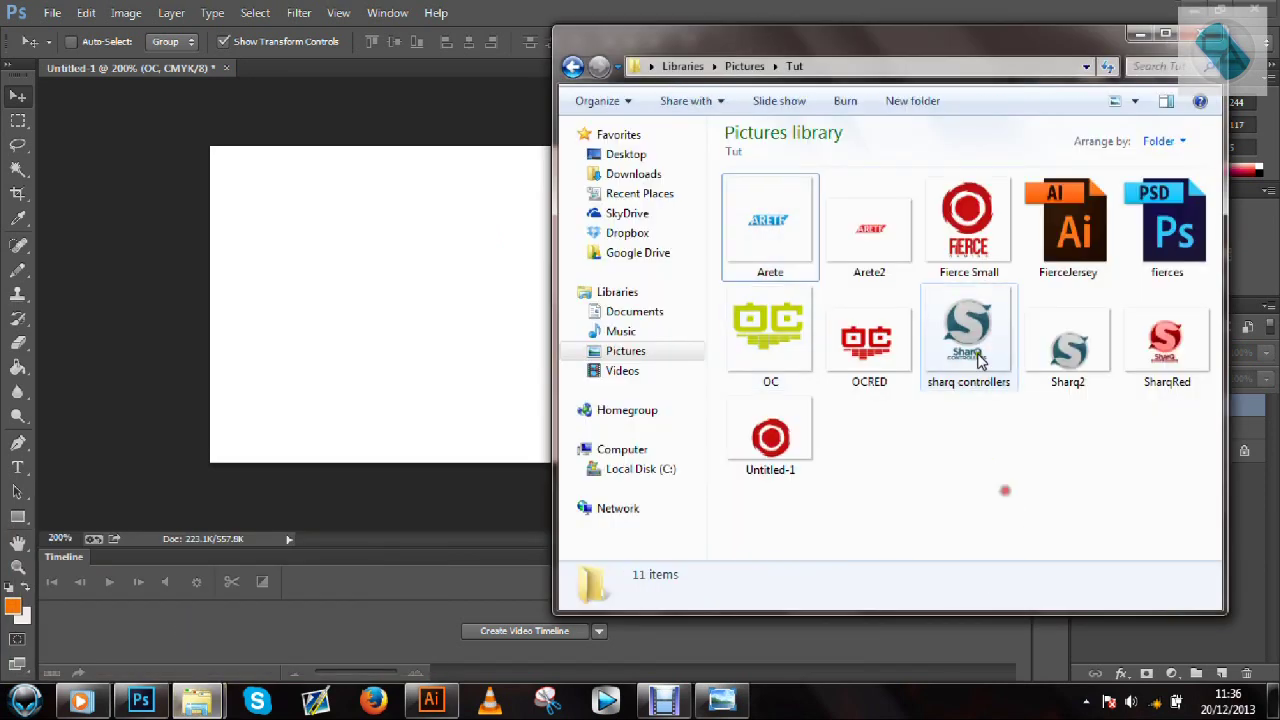
pyautogui.moveTo(980, 362); pyautogui.dragTo(400, 348)
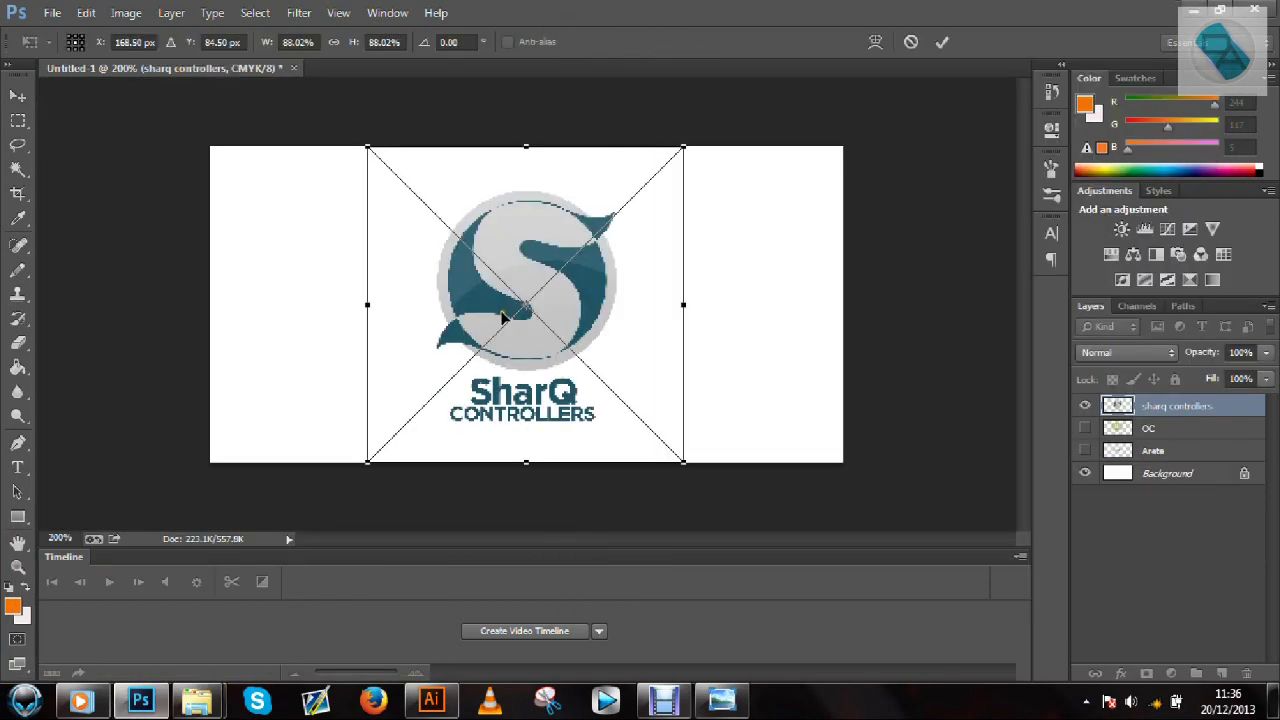
pyautogui.rightClick(1180, 408)
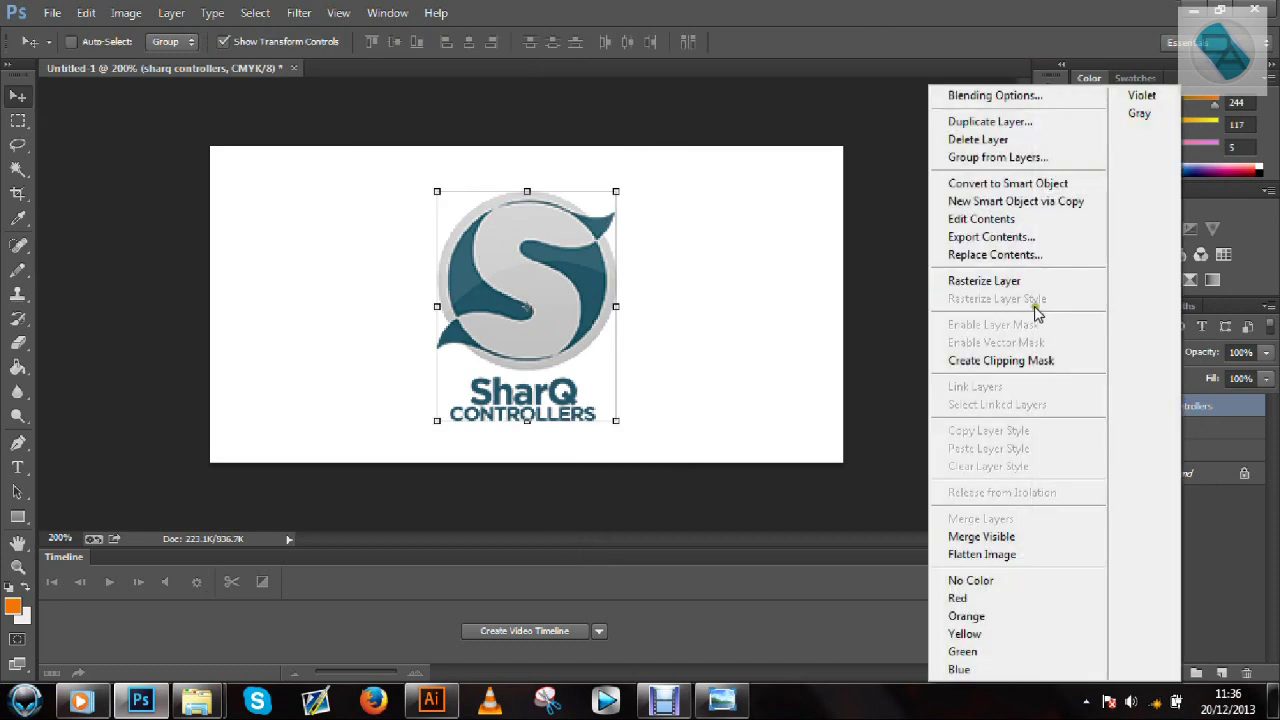
pyautogui.click(1025, 281)
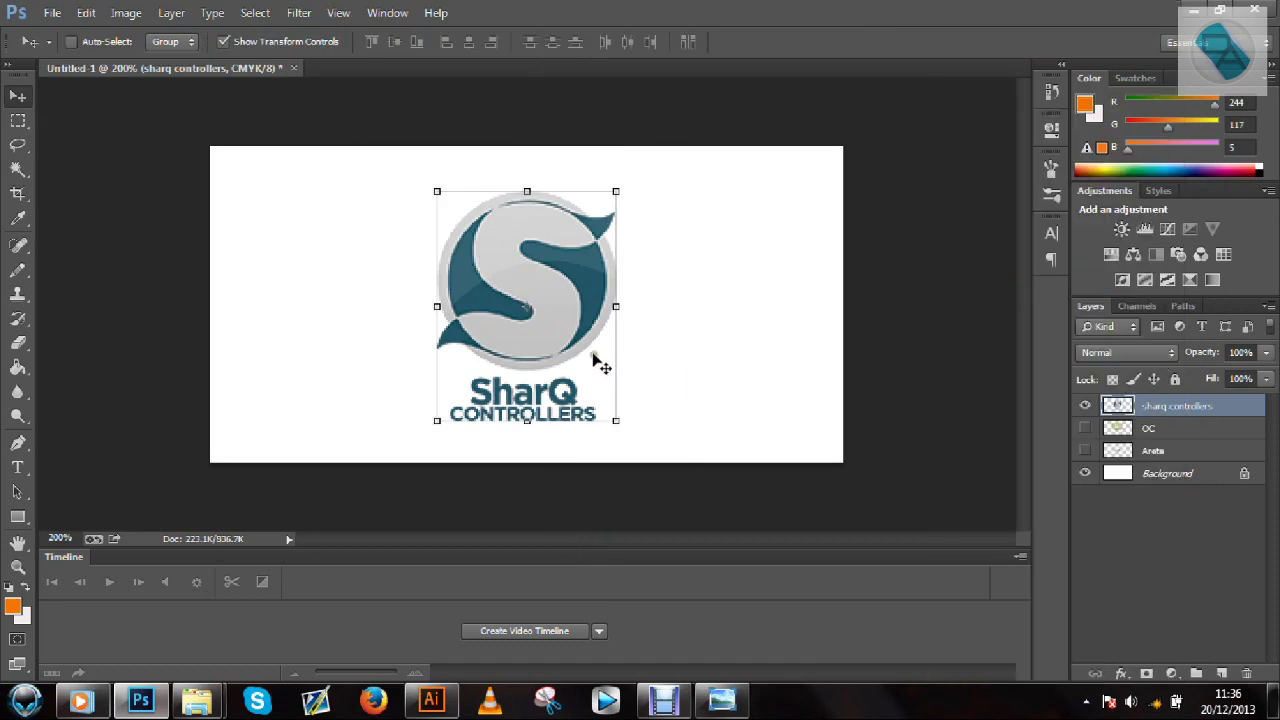
# Scale the sharq controllers logo down to roughly a third of its size and move it toward the canvas centre
pyautogui.hotkey('ctrl', 't')
pyautogui.moveTo(617, 420); pyautogui.dragTo(487, 291)
pyautogui.press('Return')
pyautogui.moveTo(457, 343); pyautogui.dragTo(510, 433)
pyautogui.hotkey('ctrl', '-')
pyautogui.hotkey('ctrl', '+')
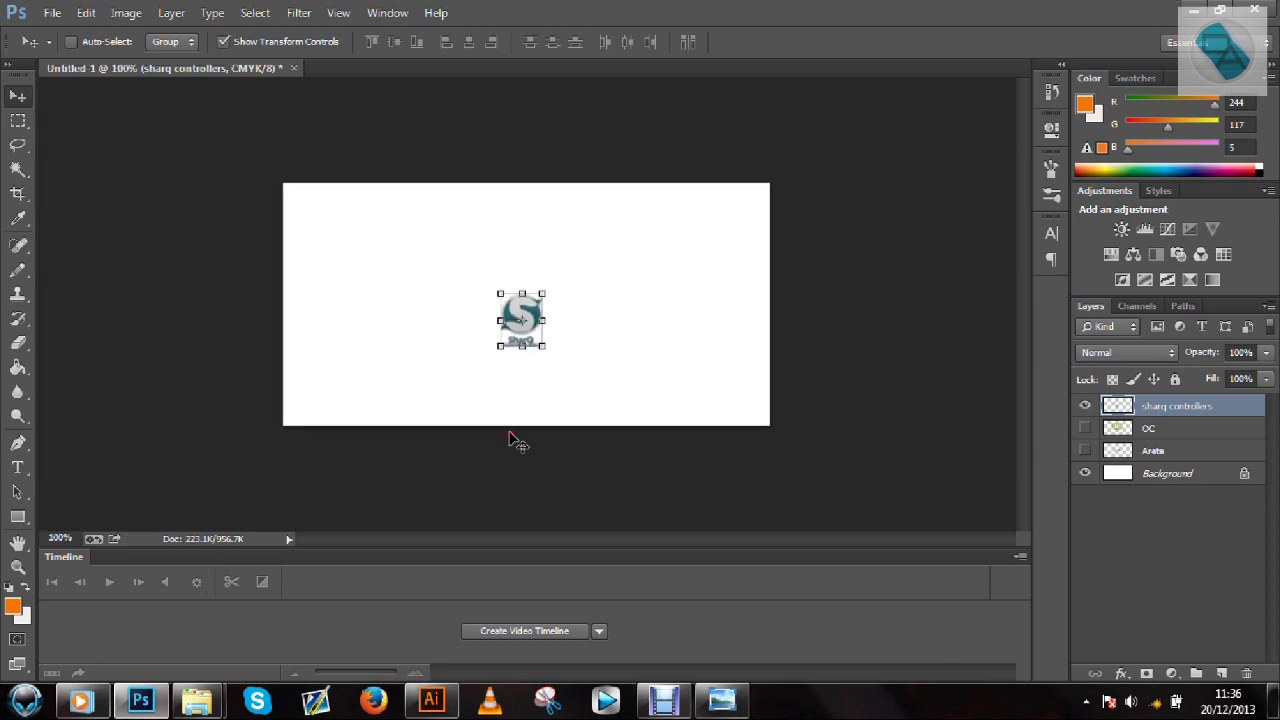
pyautogui.hotkey('ctrl', '+')
# Enlarge the shrunken sharq controllers logo to about 262% of its size and apply the transform
pyautogui.click(1171, 586)
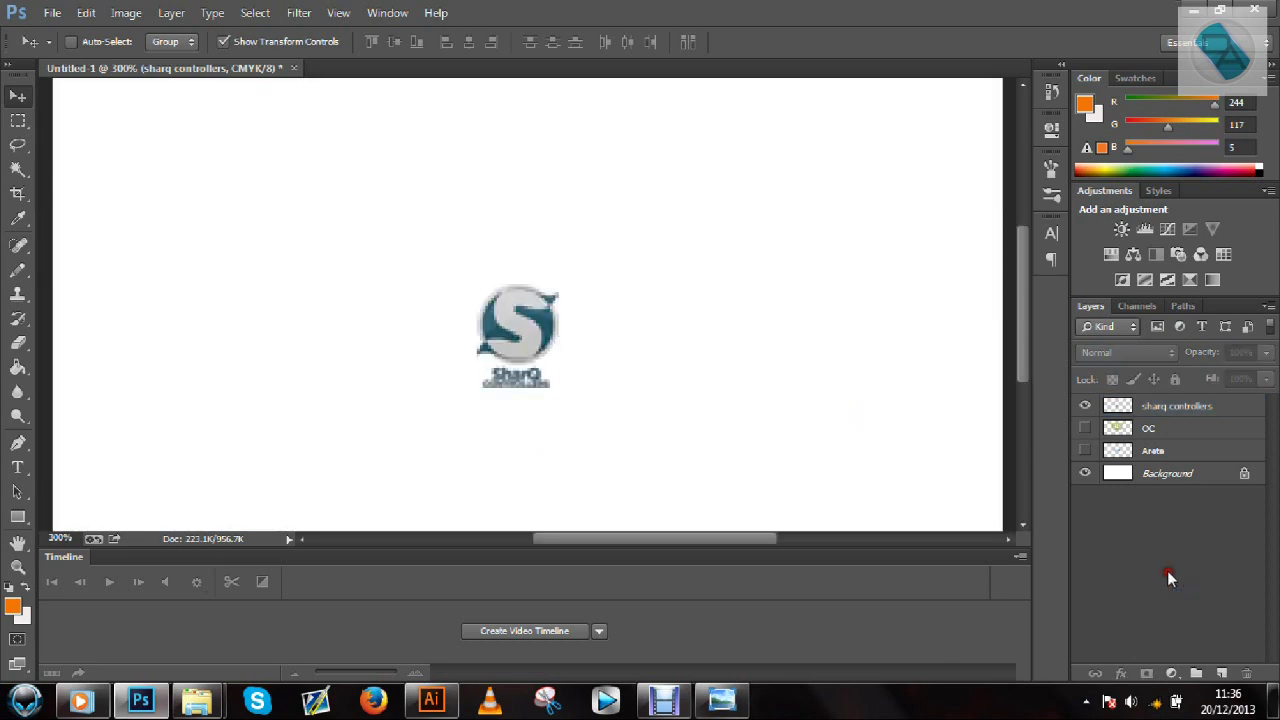
pyautogui.click(1161, 406)
pyautogui.hotkey('ctrl', 't')
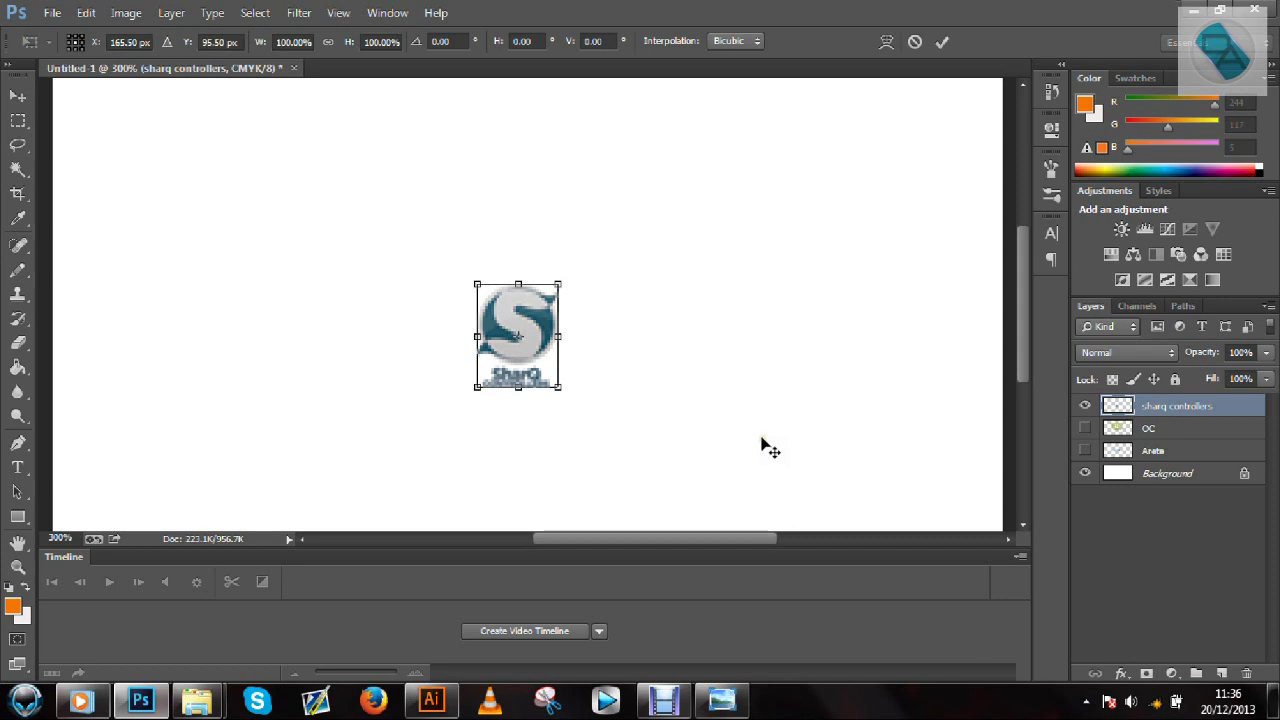
pyautogui.moveTo(564, 393); pyautogui.dragTo(737, 480)
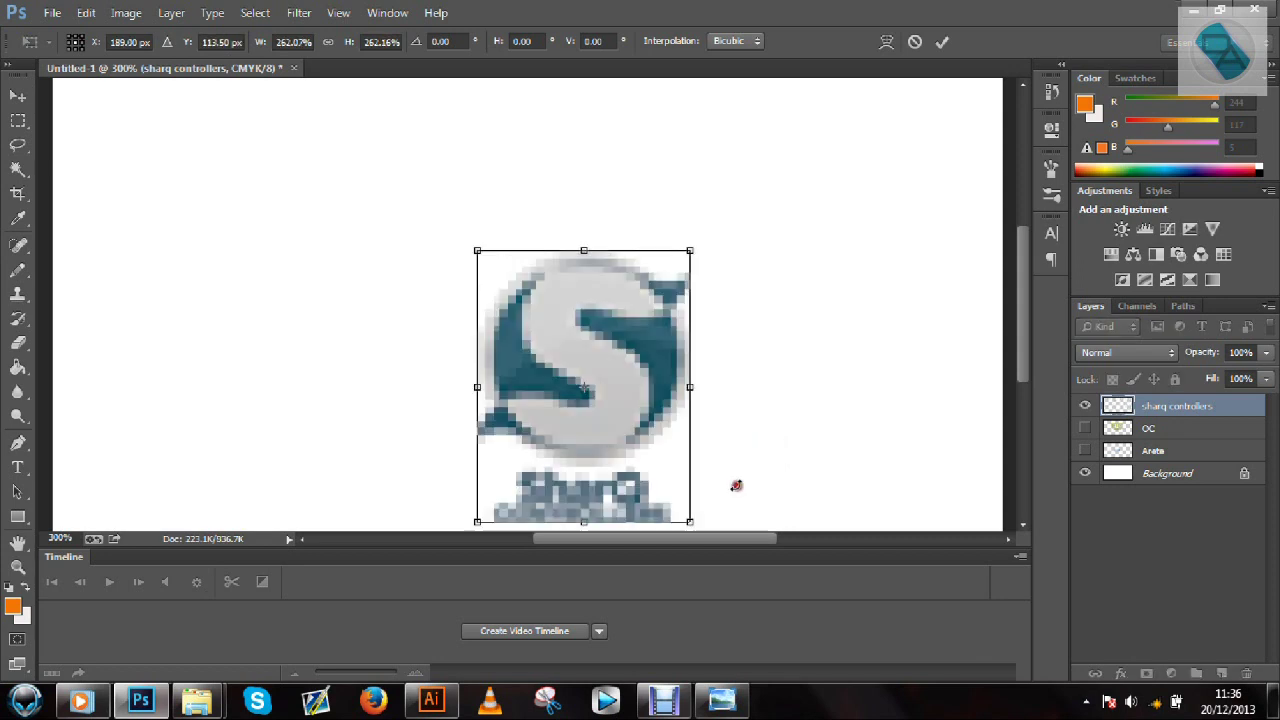
pyautogui.press('Return')
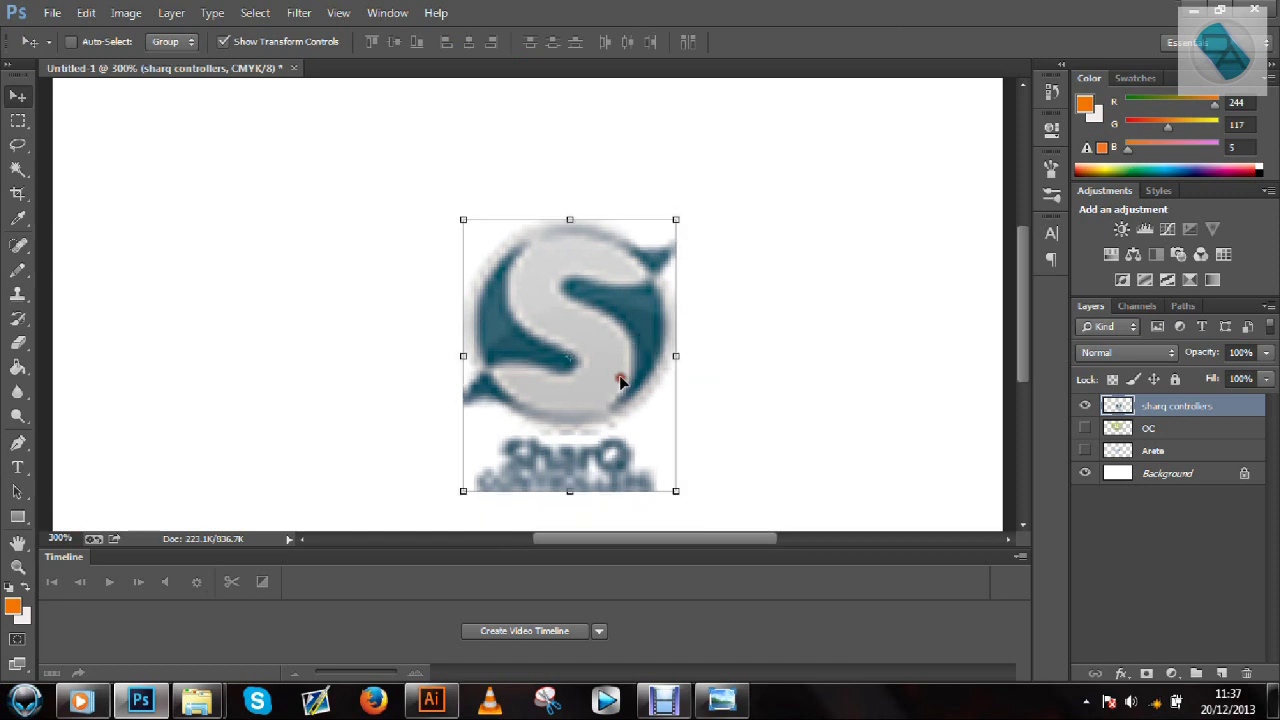
pyautogui.hotkey('ctrl', '-')
pyautogui.hotkey('ctrl', '-')
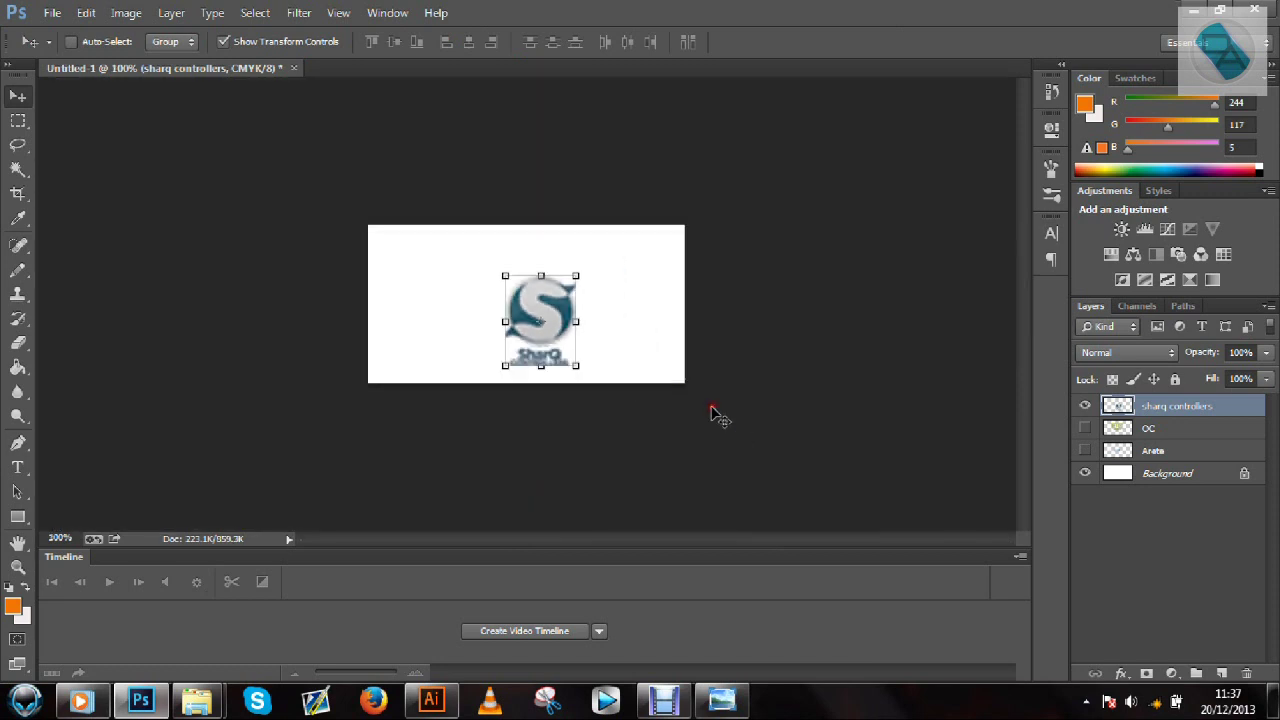
# Try shifting the sharq controllers layer's colours with Hue/Saturation, using hue +96 and a raised saturation
pyautogui.click(1212, 553)
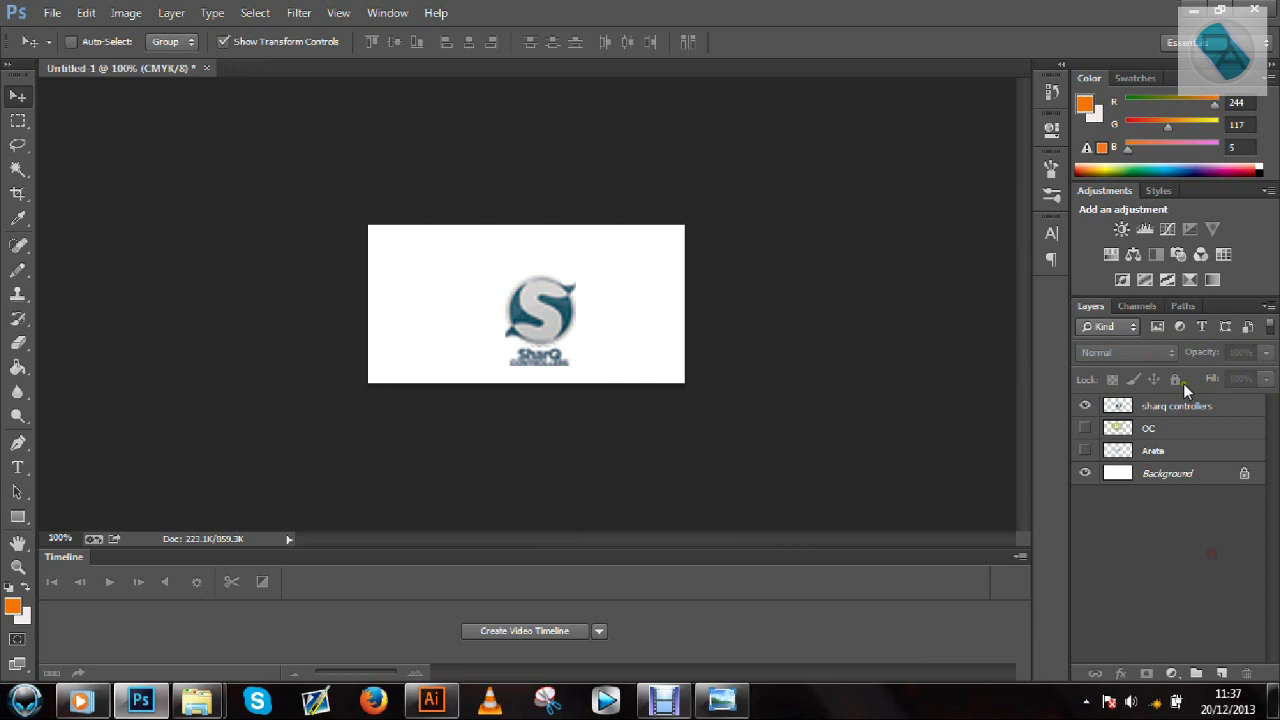
pyautogui.click(1195, 405)
pyautogui.click(126, 12)
pyautogui.moveTo(145, 66)
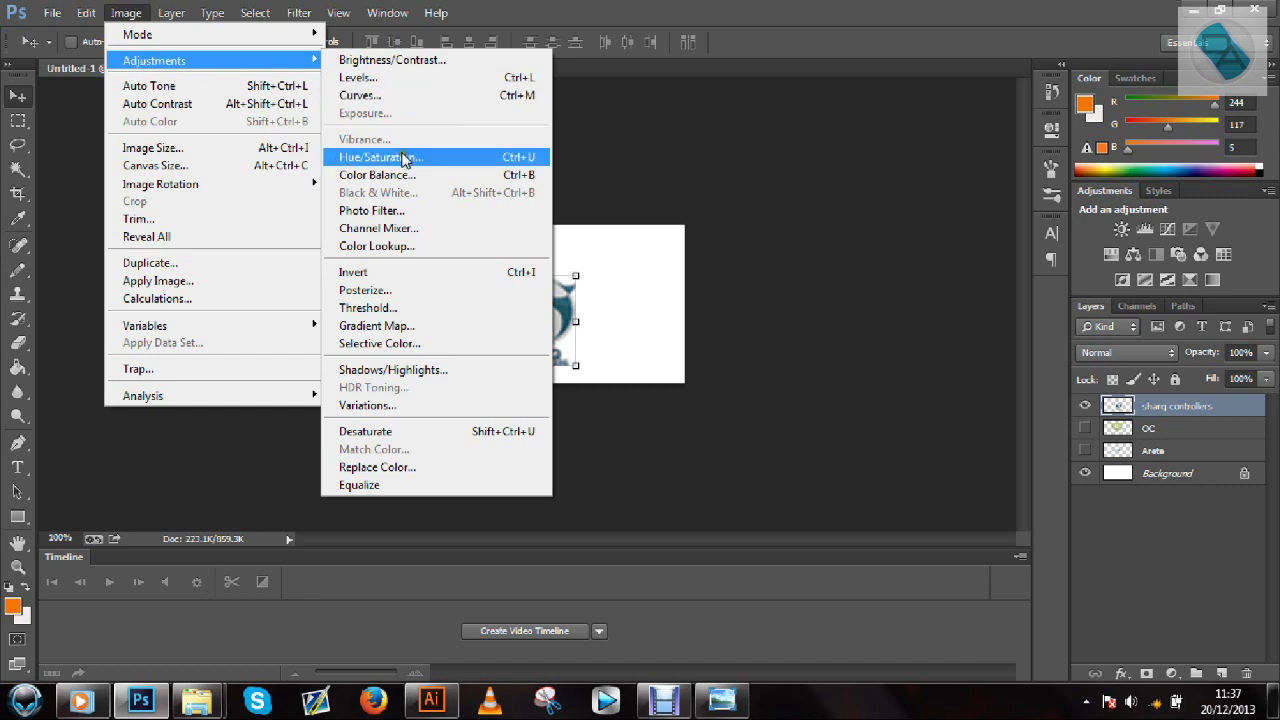
pyautogui.click(516, 162)
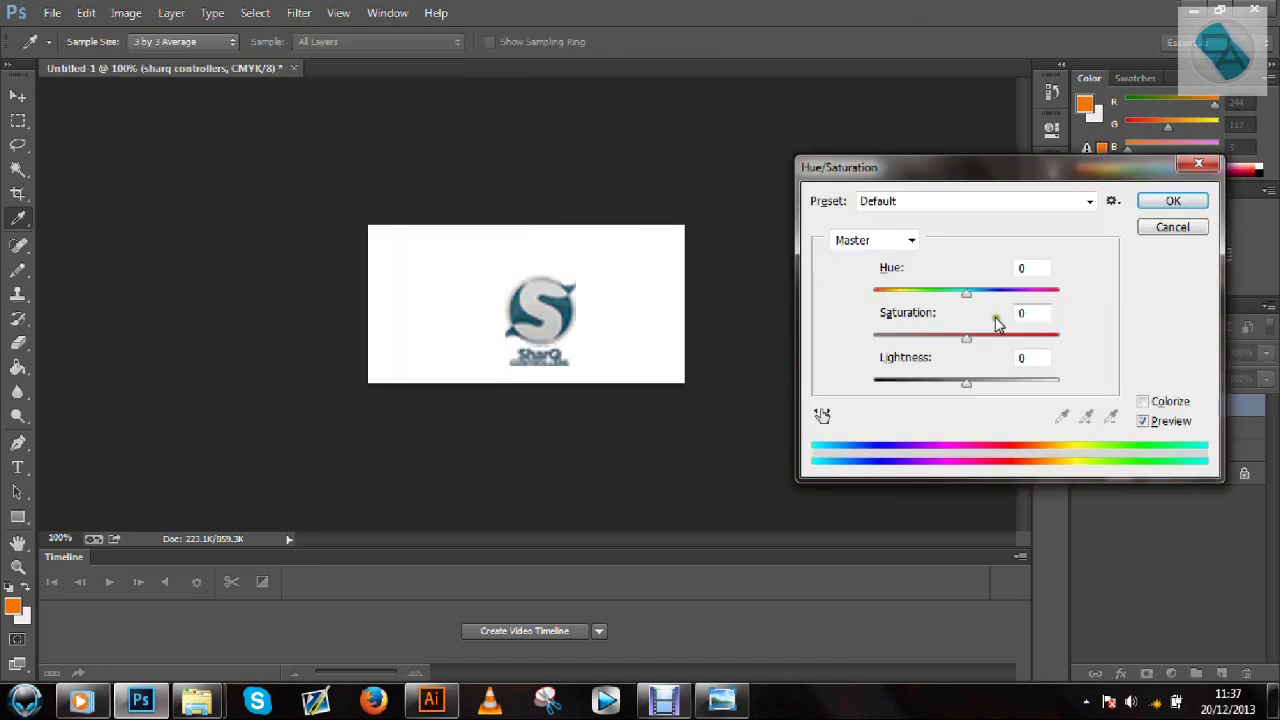
pyautogui.moveTo(966, 292); pyautogui.dragTo(1024, 296)
pyautogui.moveTo(966, 338); pyautogui.dragTo(1078, 331)
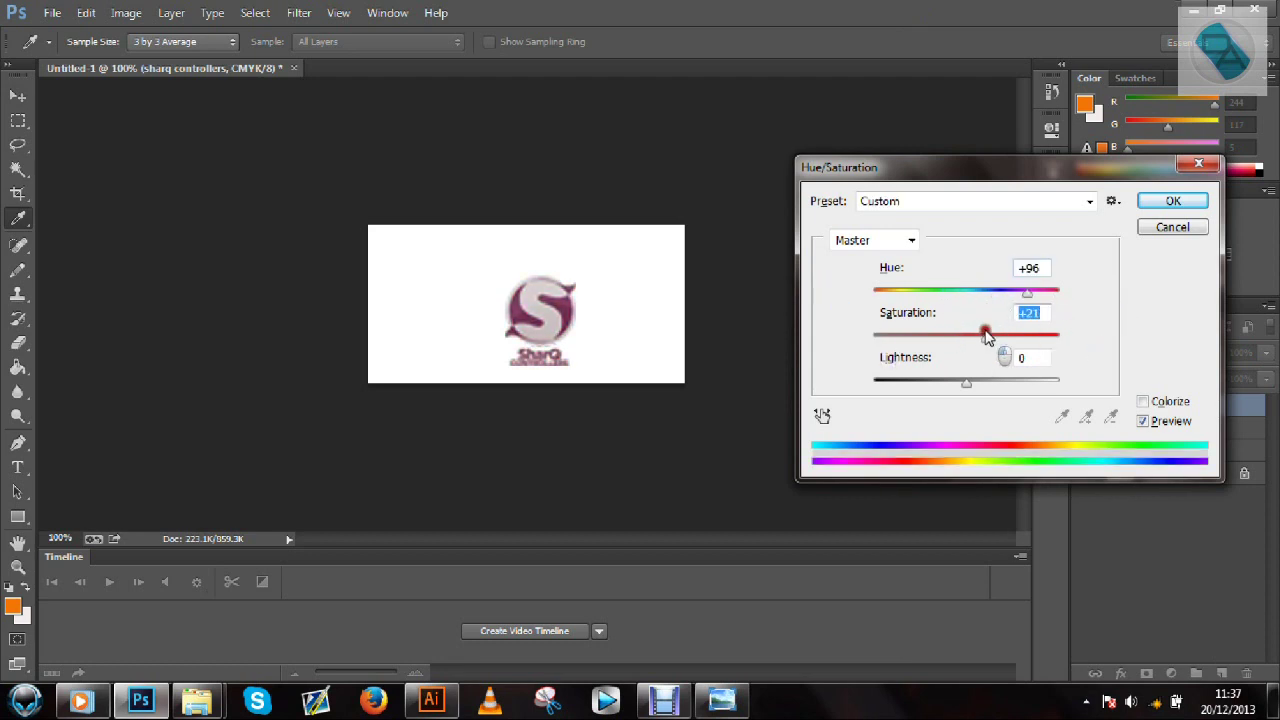
# Try colorizing the sharq controllers logo with hue 0 and saturation 100, check the FierceJersey artwork in Illustrator, and cancel the adjustment
pyautogui.click(1142, 401)
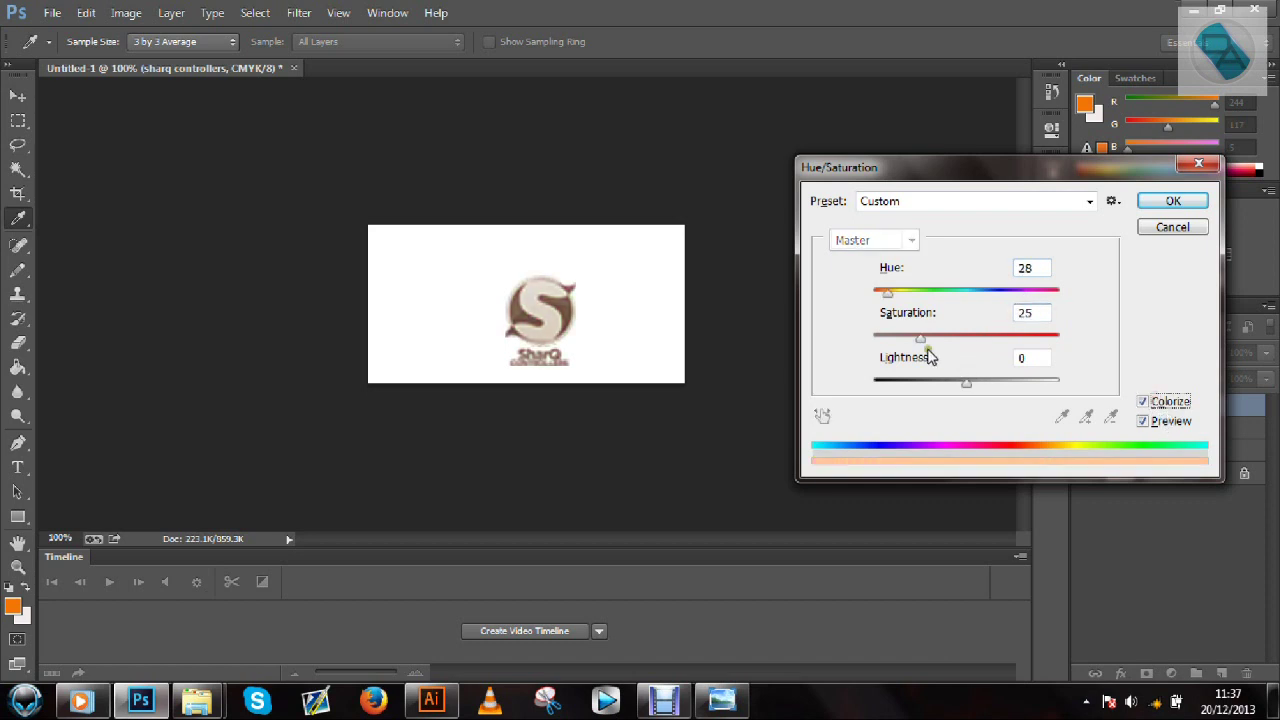
pyautogui.moveTo(921, 338); pyautogui.dragTo(1094, 329)
pyautogui.moveTo(886, 293); pyautogui.dragTo(867, 295)
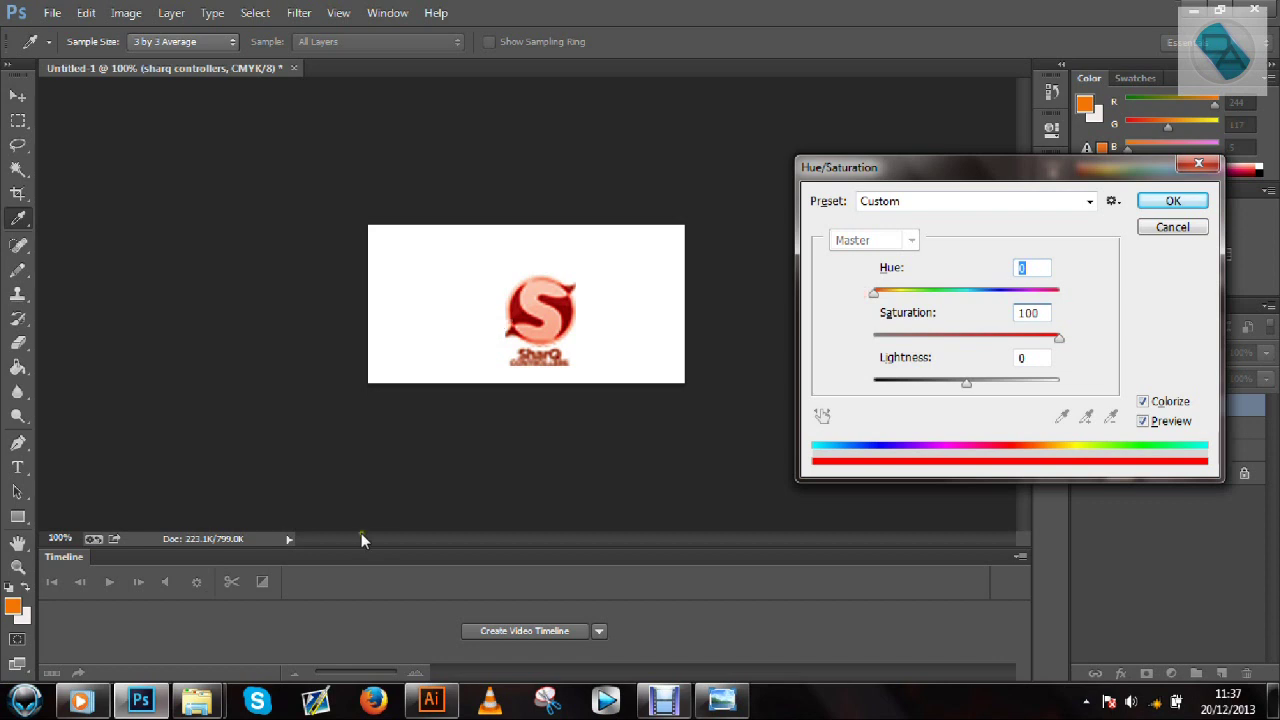
pyautogui.click(432, 700)
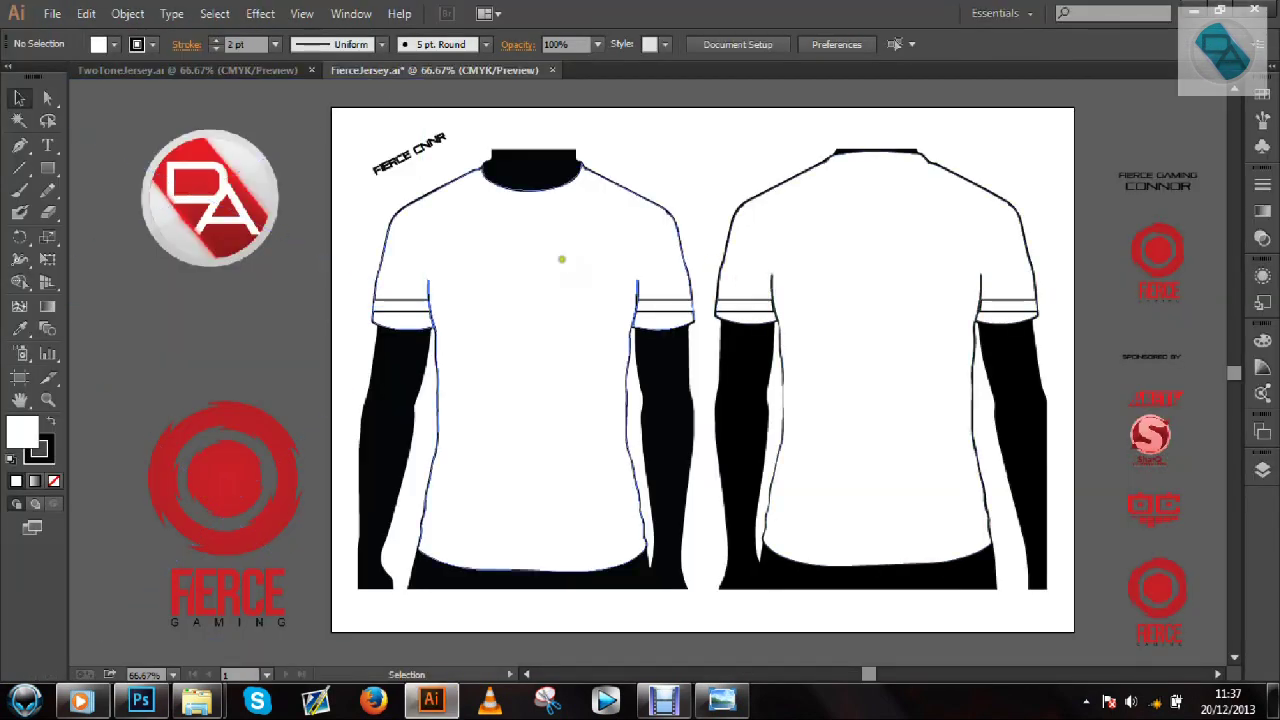
pyautogui.click(141, 700)
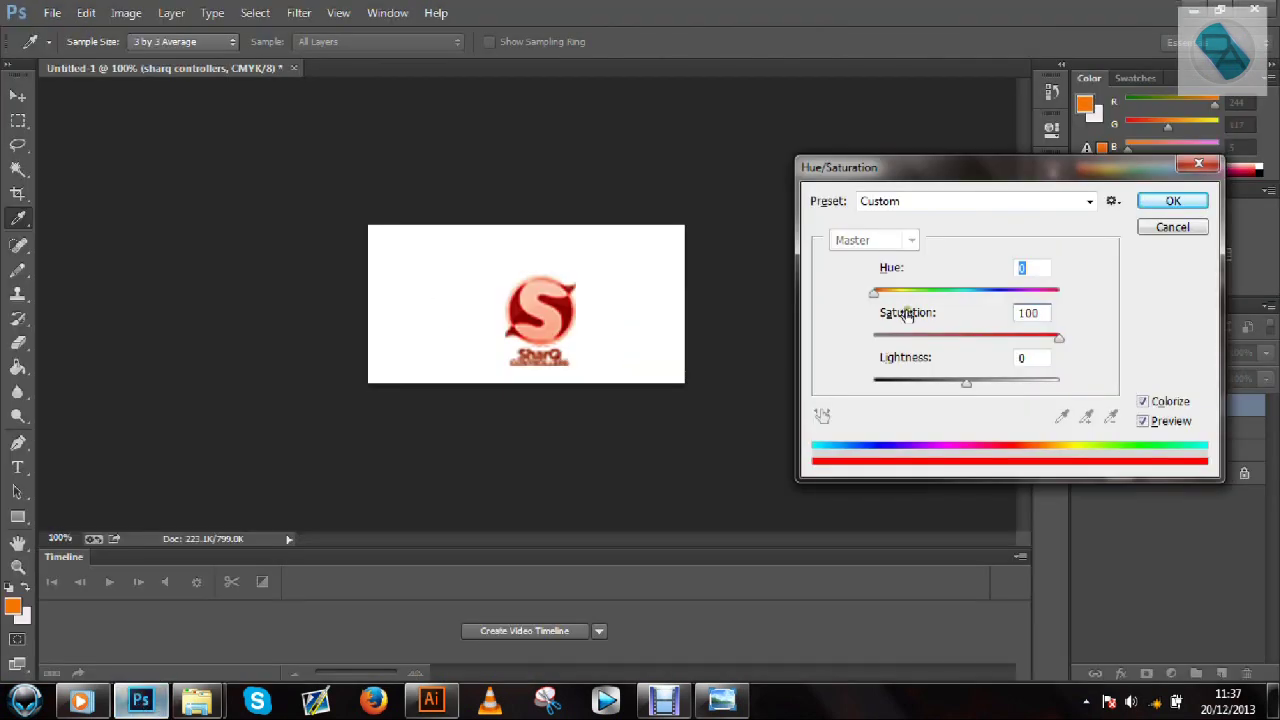
pyautogui.click(1206, 227)
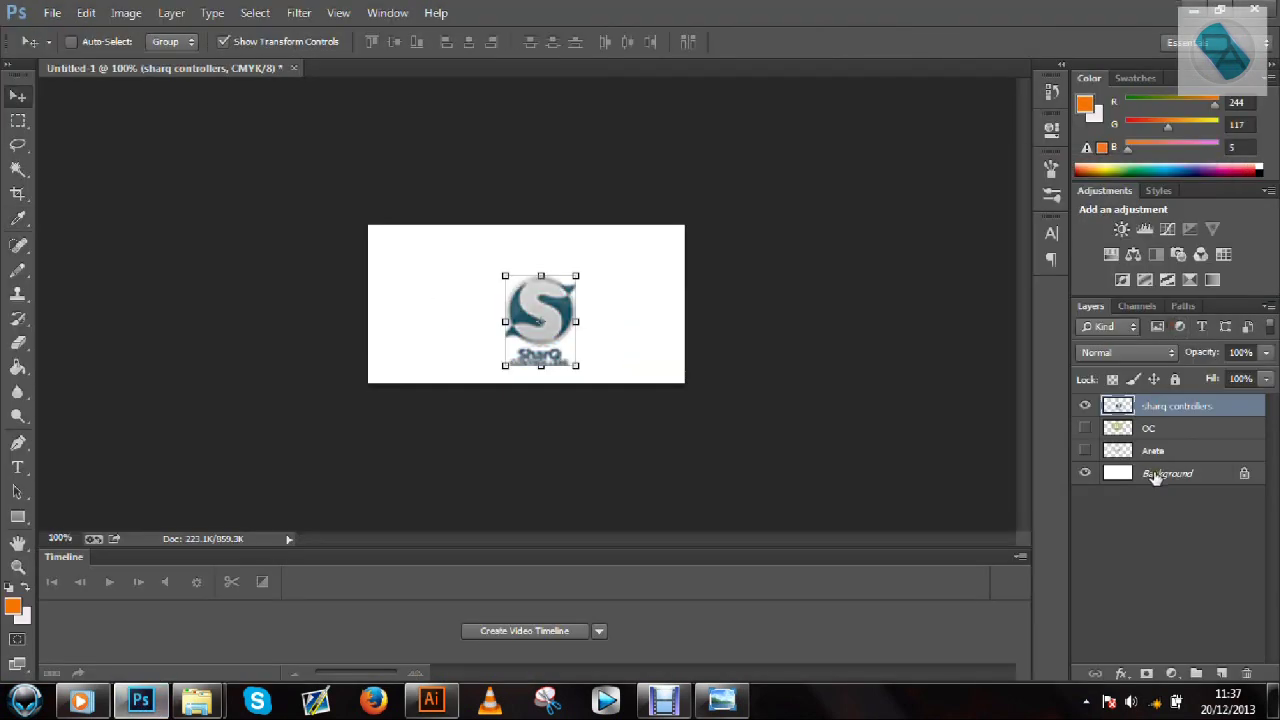
# Delete the sharq controllers layer and show the OC layer, keeping the Arete layer hidden
pyautogui.press('Delete')
pyautogui.click(1085, 405)
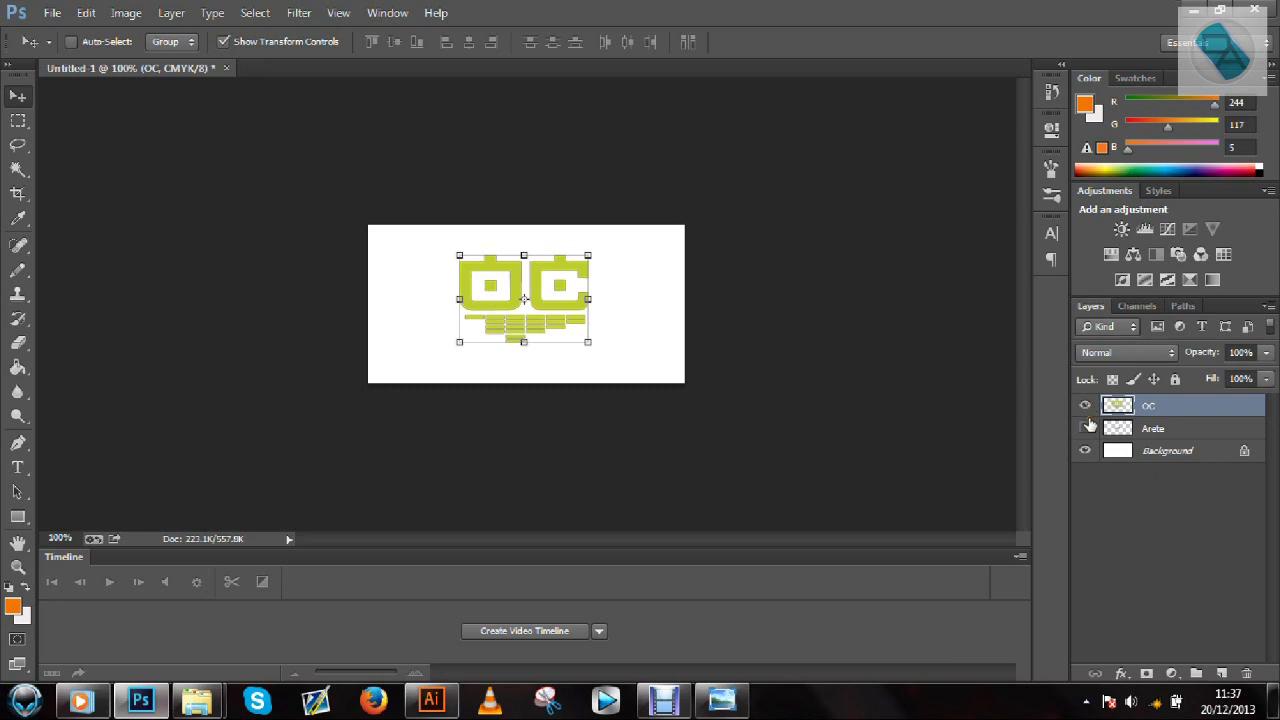
pyautogui.click(1086, 428)
pyautogui.click(1087, 428)
# Try colorizing the OC layer red with Hue/Saturation at hue 0 and saturation 100
pyautogui.hotkey('ctrl', 'u')
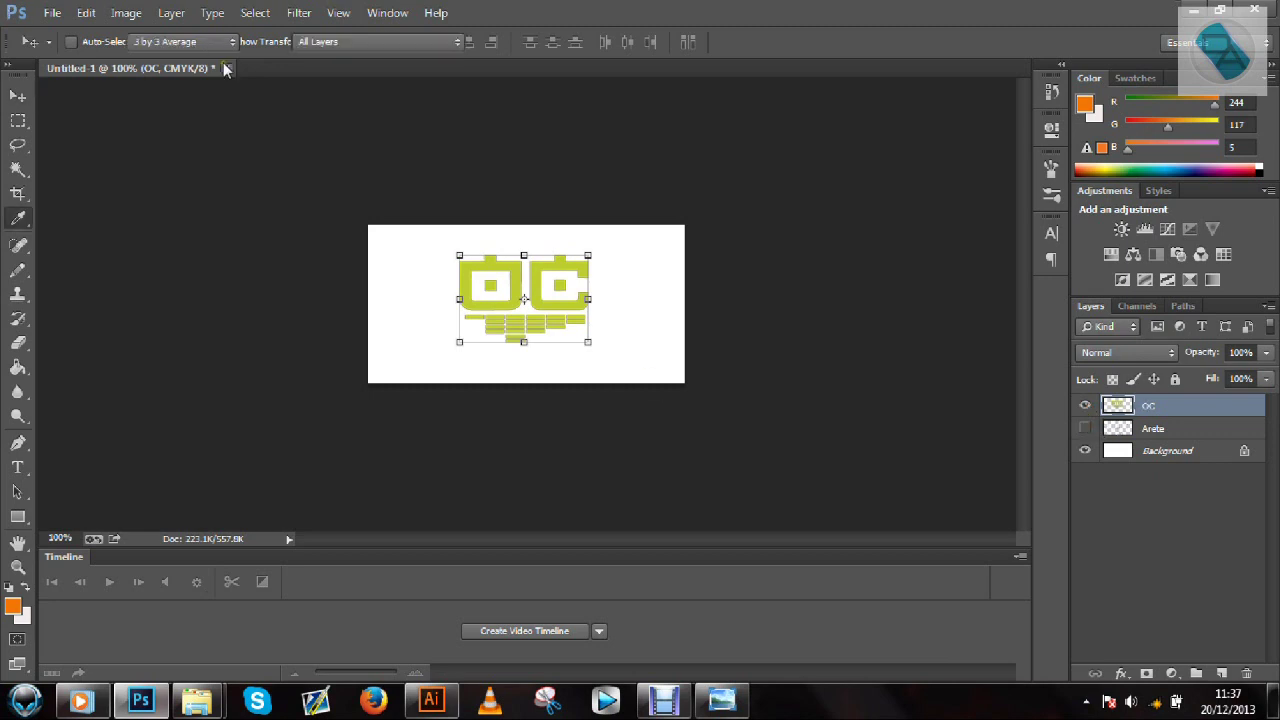
pyautogui.click(1165, 402)
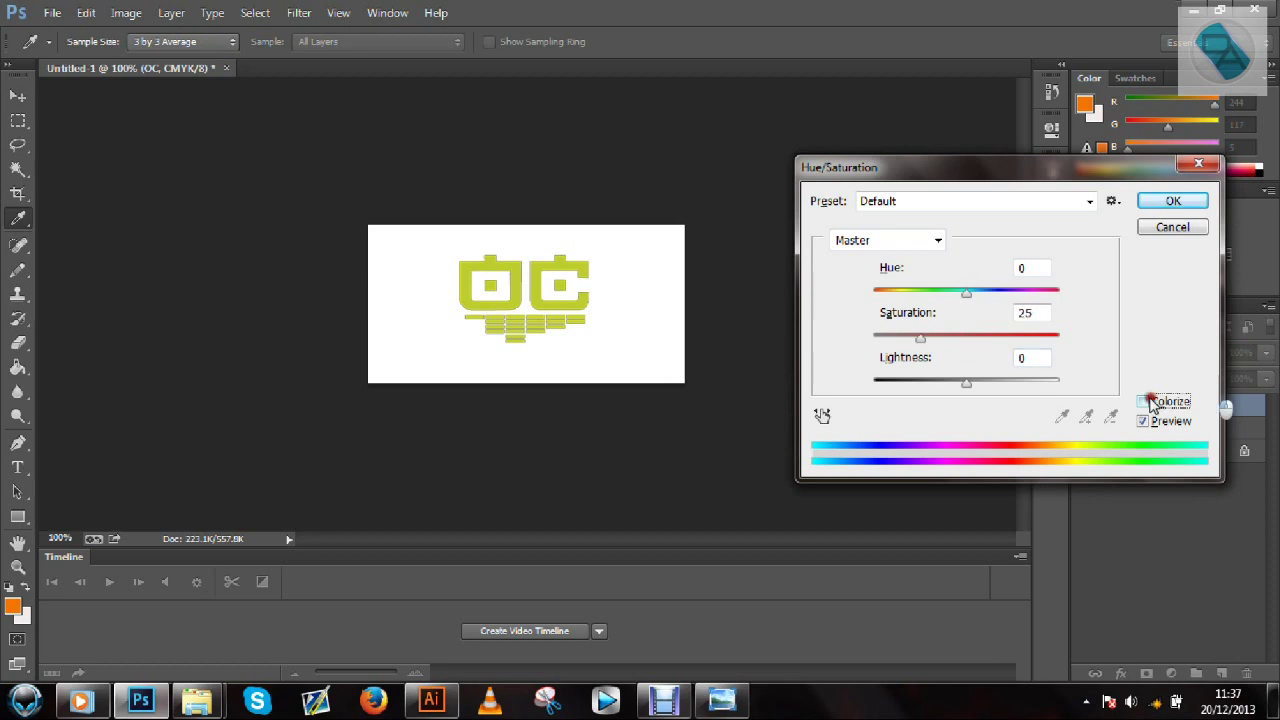
pyautogui.moveTo(963, 330); pyautogui.dragTo(1148, 314)
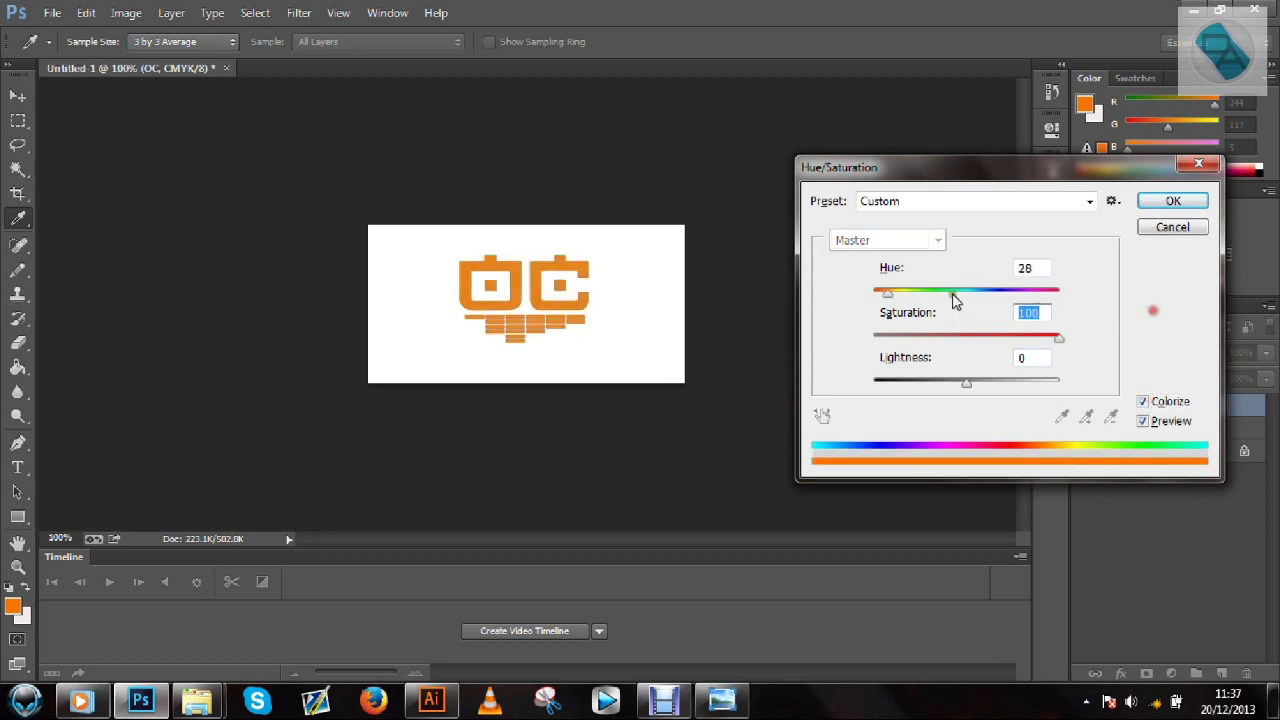
pyautogui.moveTo(887, 292); pyautogui.dragTo(860, 290)
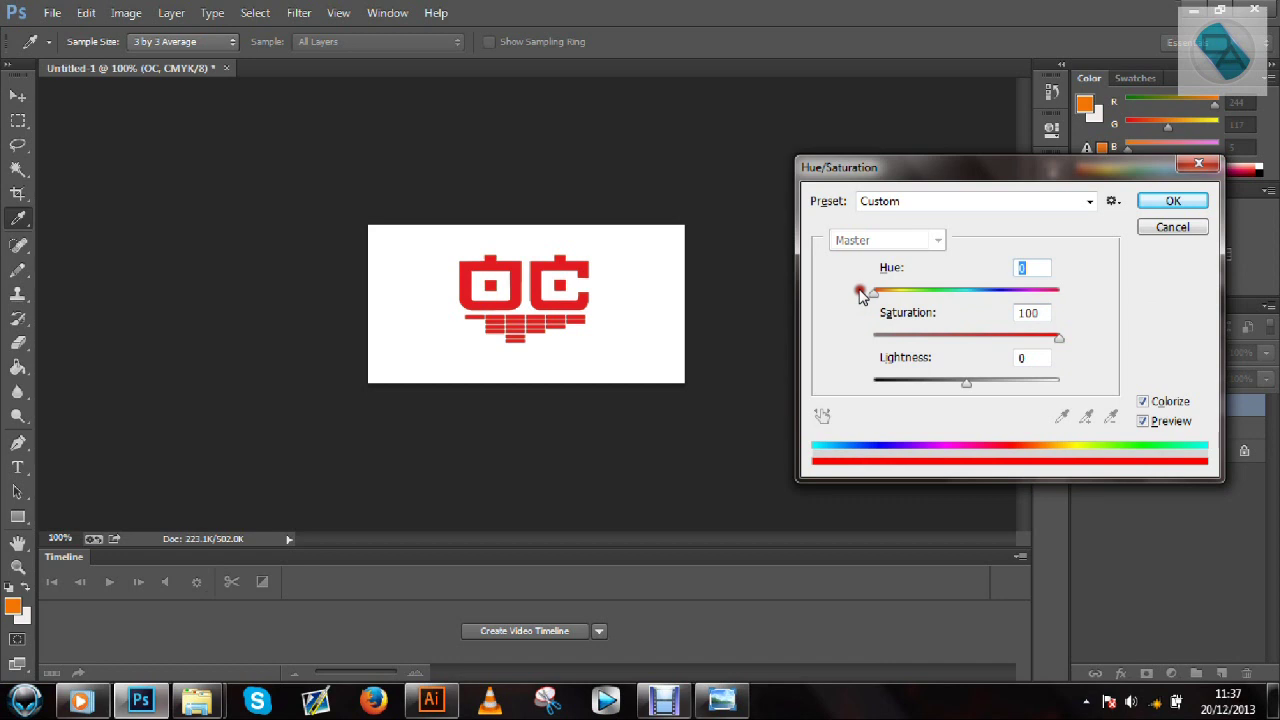
# Try the OC logo at saturation 61 and lightness 0, vary the hue, and discard the Hue/Saturation adjustment
pyautogui.moveTo(1059, 338); pyautogui.dragTo(987, 340)
pyautogui.moveTo(966, 383)
pyautogui.mouseDown()
pyautogui.moveTo(866, 383)
pyautogui.moveTo(1194, 343)
pyautogui.moveTo(1029, 357)
pyautogui.moveTo(951, 380)
pyautogui.moveTo(975, 372)
pyautogui.mouseUp()
pyautogui.write('0')
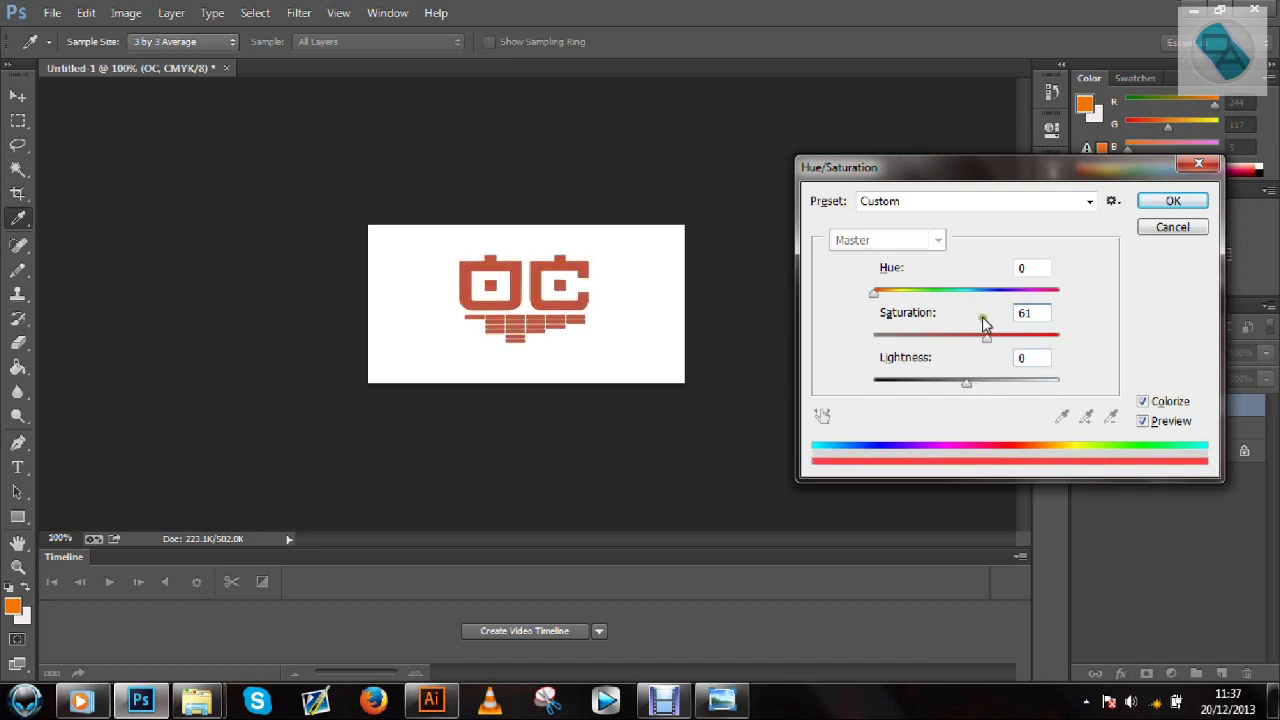
pyautogui.click(1008, 290)
pyautogui.moveTo(1010, 292); pyautogui.dragTo(873, 292)
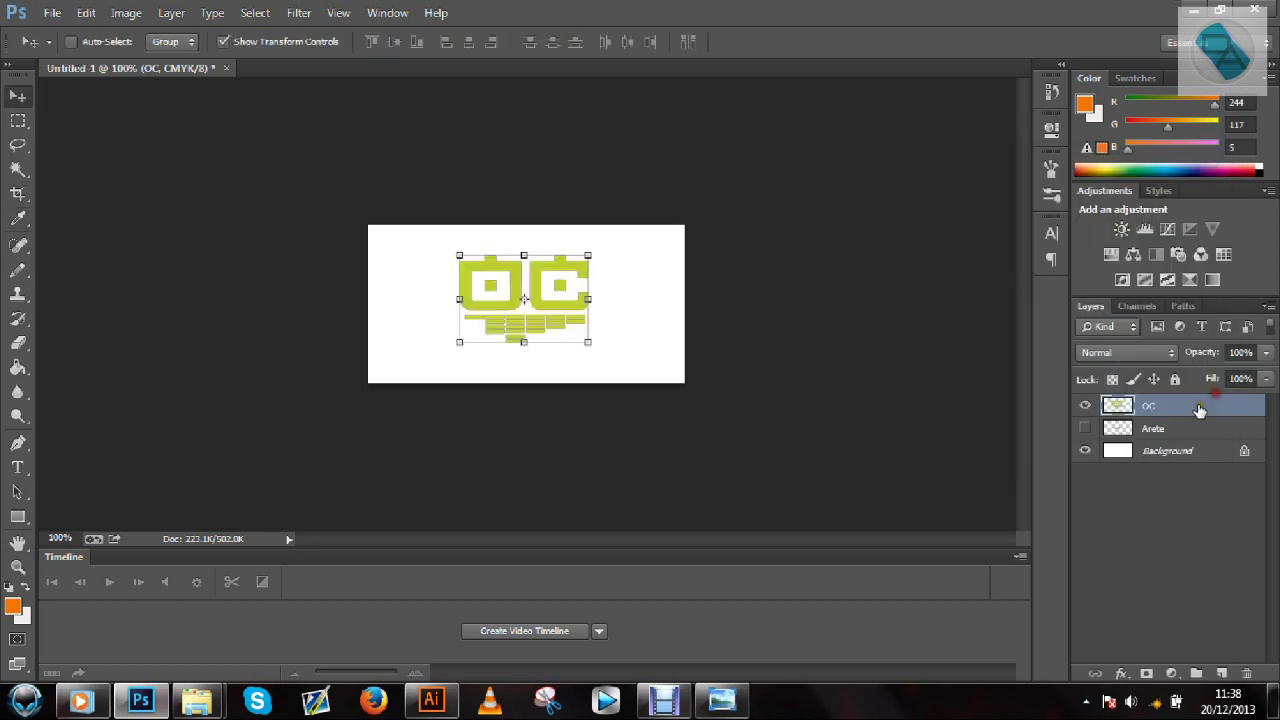
# Try a red Color Overlay in normal blend mode at 100% opacity on the OC layer and cancel the layer style
pyautogui.rightClick(1199, 410)
pyautogui.click(959, 60)
pyautogui.click(808, 511)
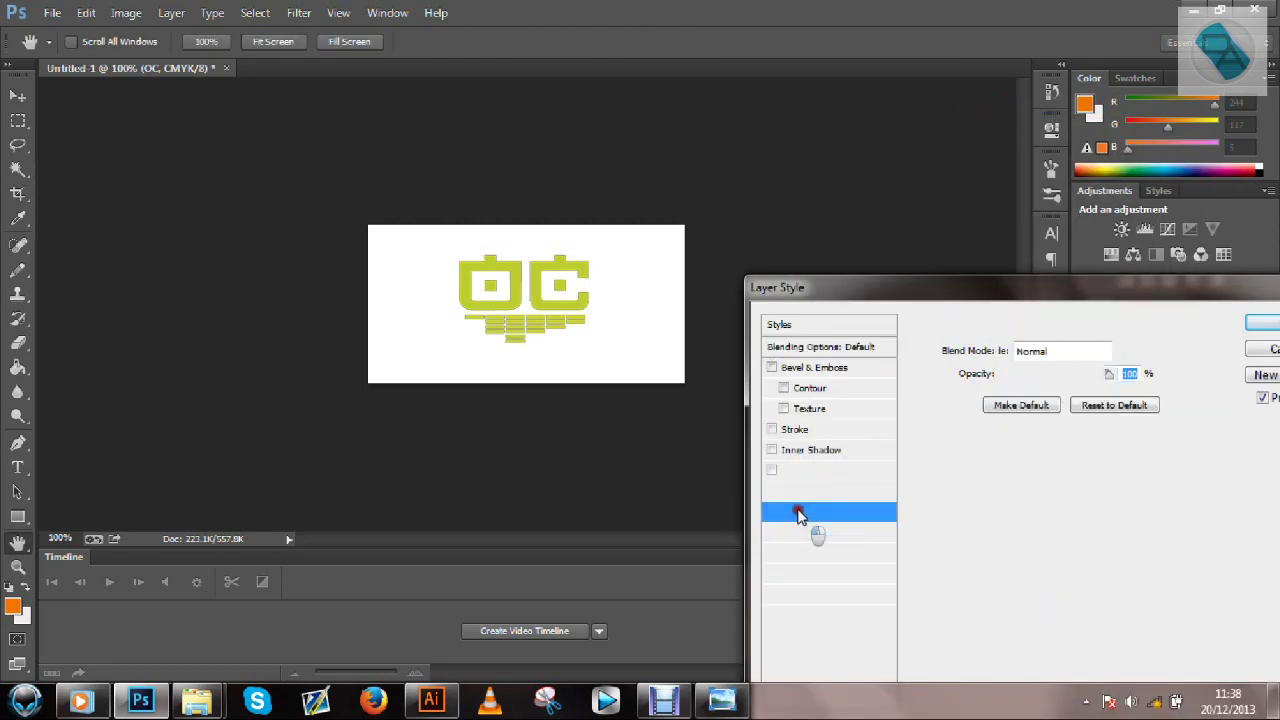
pyautogui.click(1125, 352)
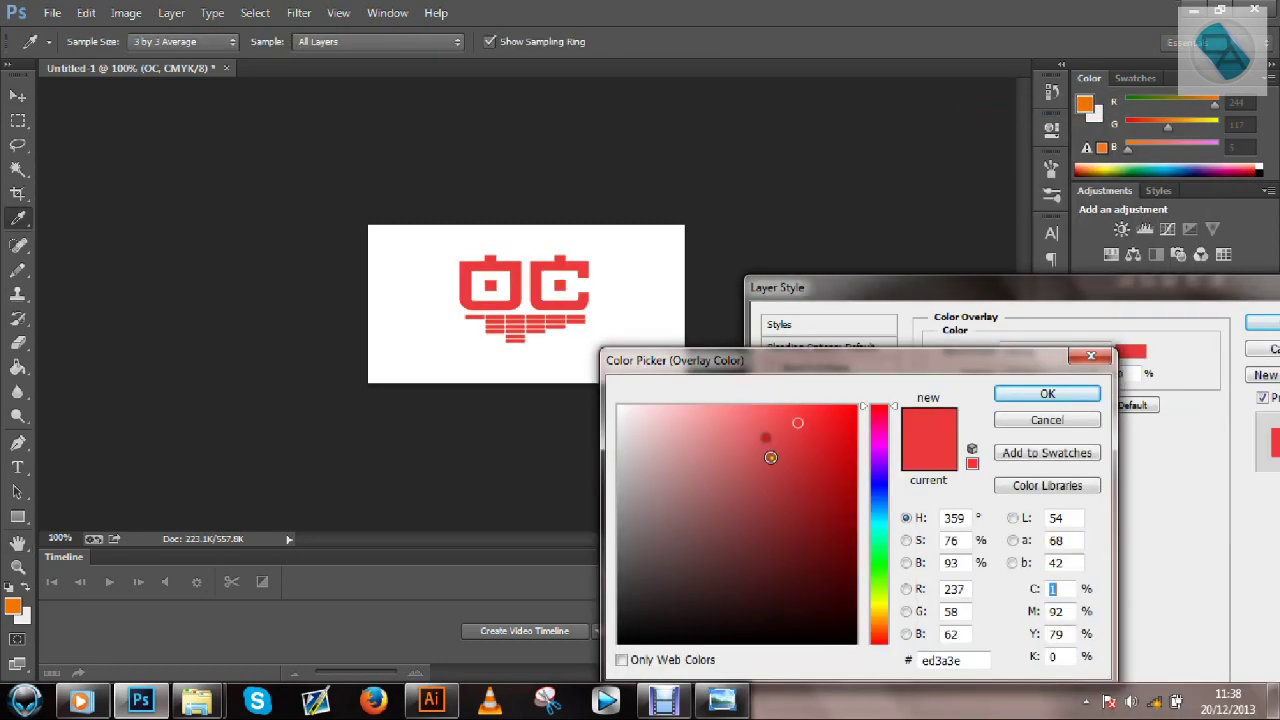
pyautogui.moveTo(766, 438); pyautogui.dragTo(962, 383)
pyautogui.click(1010, 392)
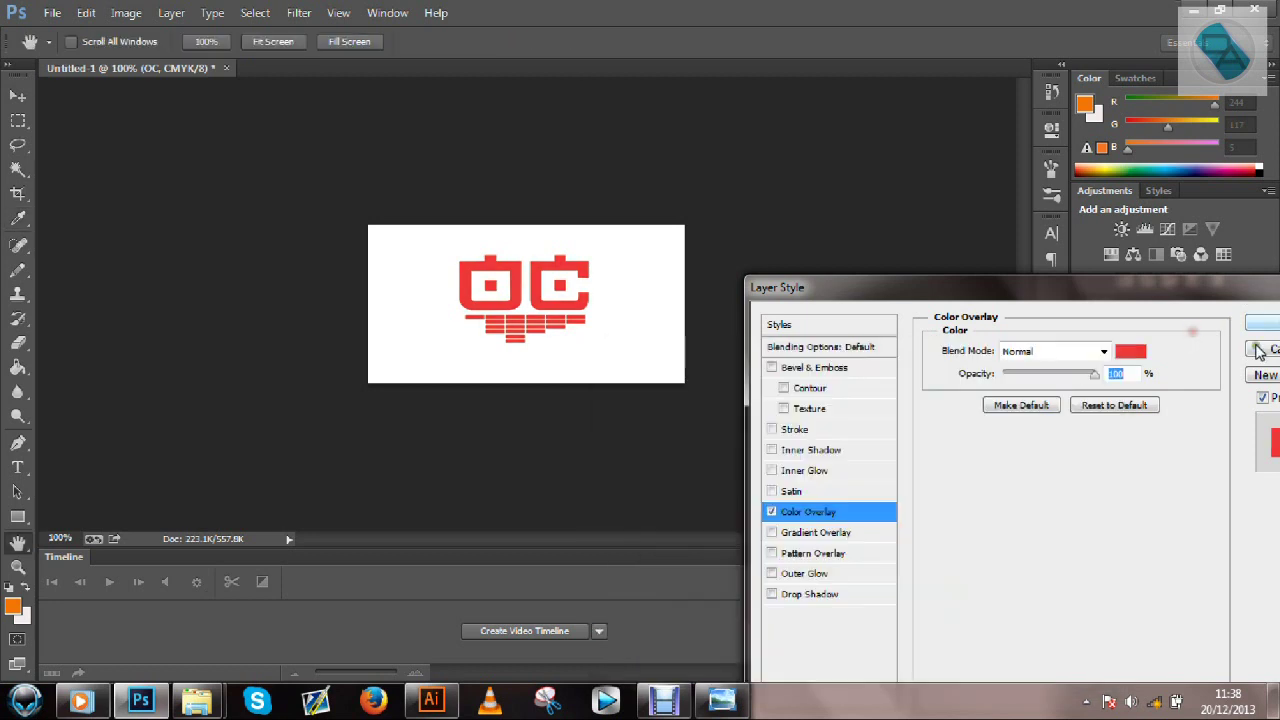
pyautogui.click(1263, 351)
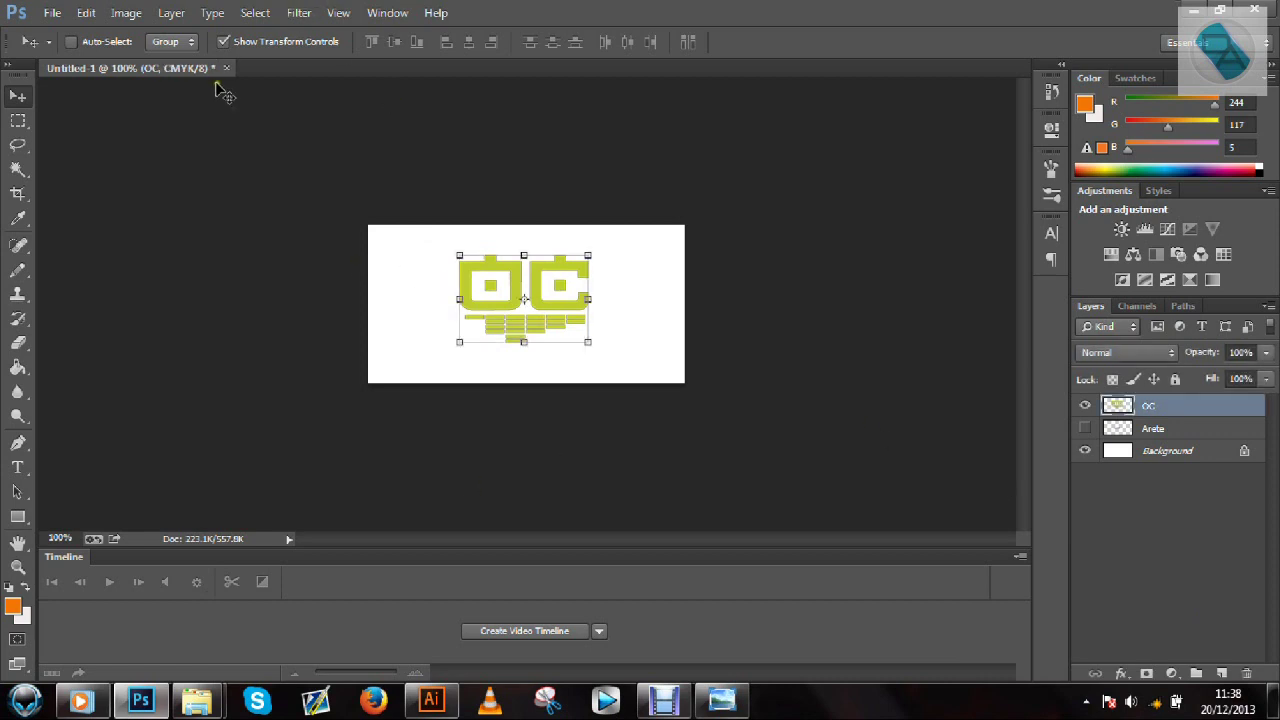
# Close Photoshop with its Untitled-1 document and return to the FierceJersey artwork in Illustrator
pyautogui.click(1254, 9)
pyautogui.click(643, 276)
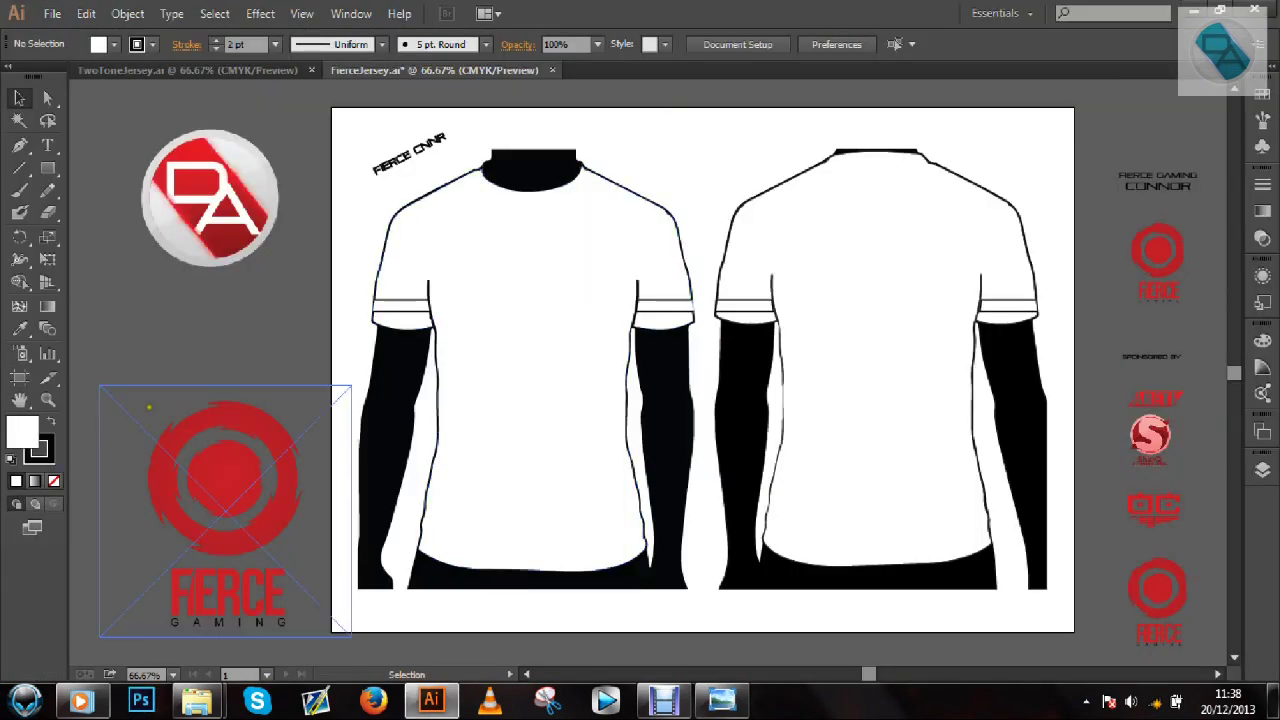
# Fill the front and back shirt bodies of the jersey template with red, then leave the group isolation
pyautogui.doubleClick(467, 375)
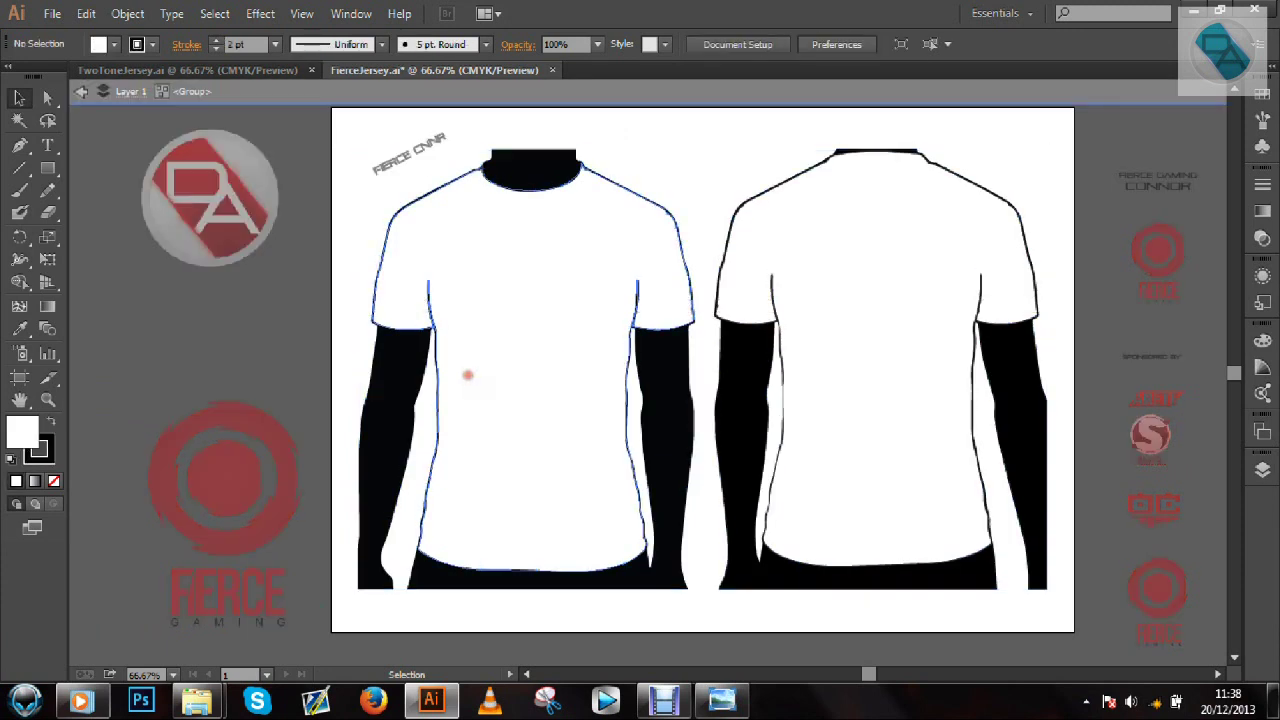
pyautogui.click(467, 375)
pyautogui.keyDown('shift'); pyautogui.click(913, 319); pyautogui.keyUp('shift')
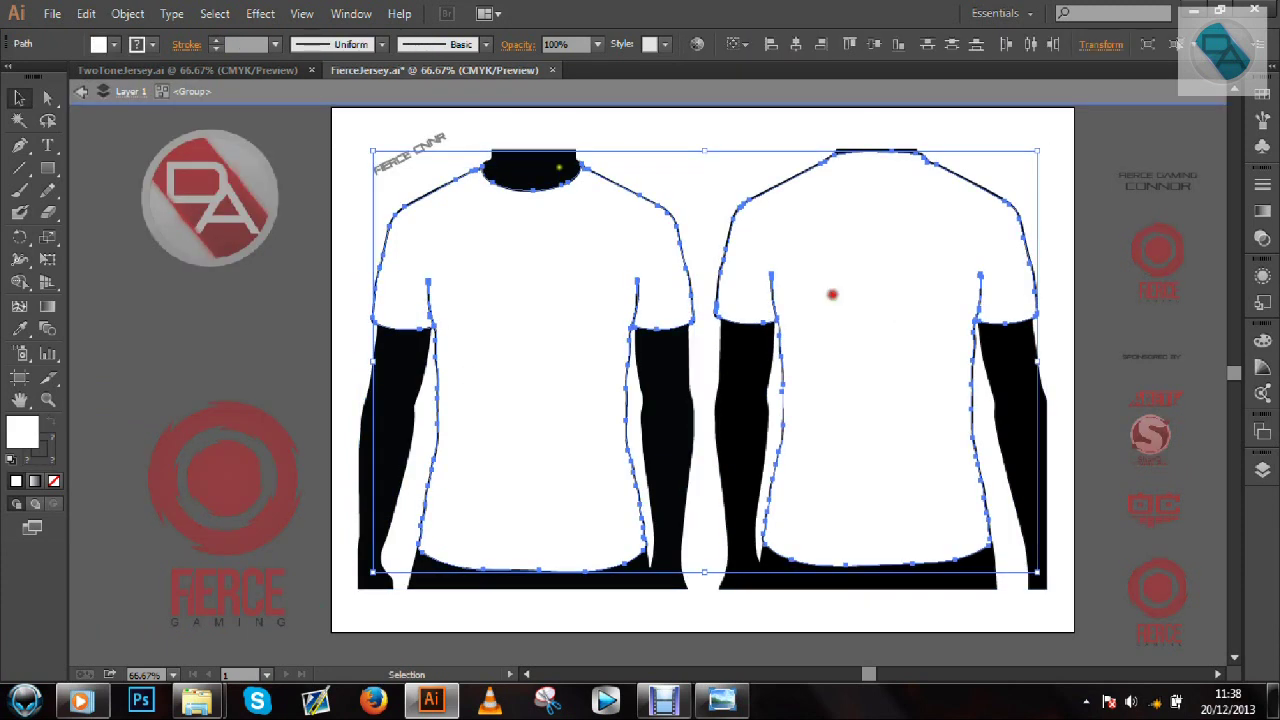
pyautogui.click(112, 45)
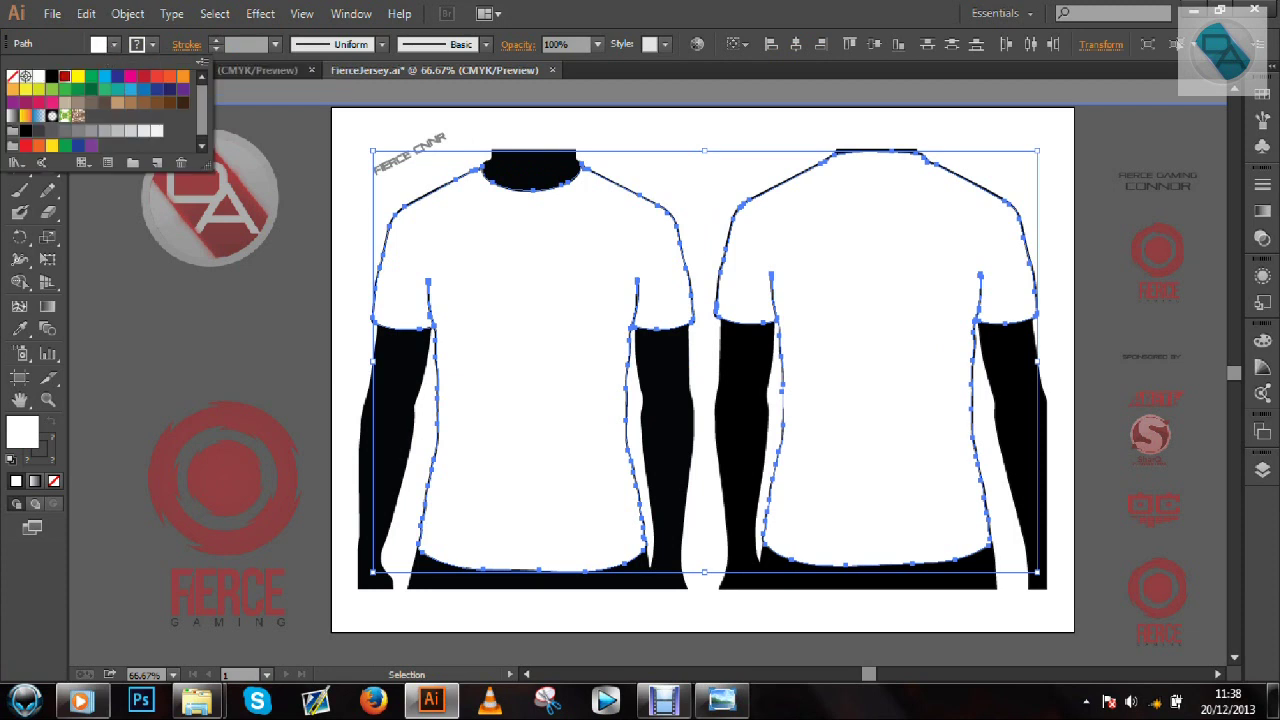
pyautogui.click(64, 76)
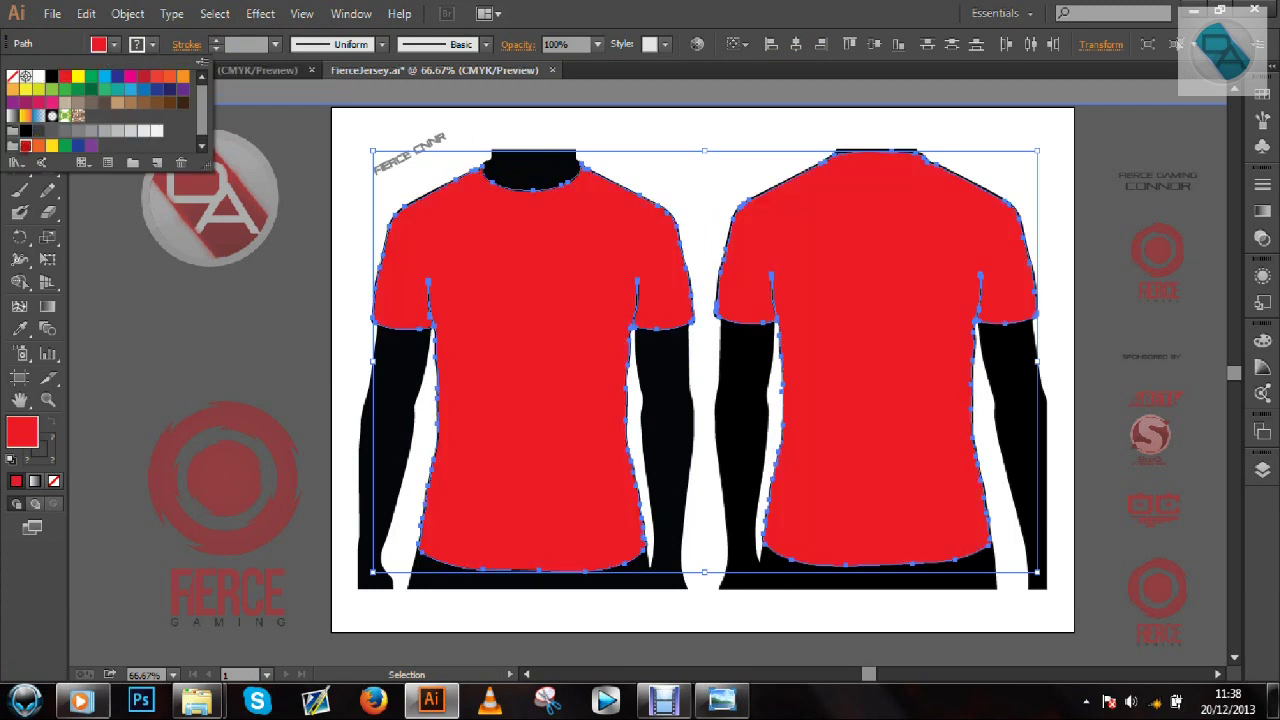
pyautogui.doubleClick(113, 334)
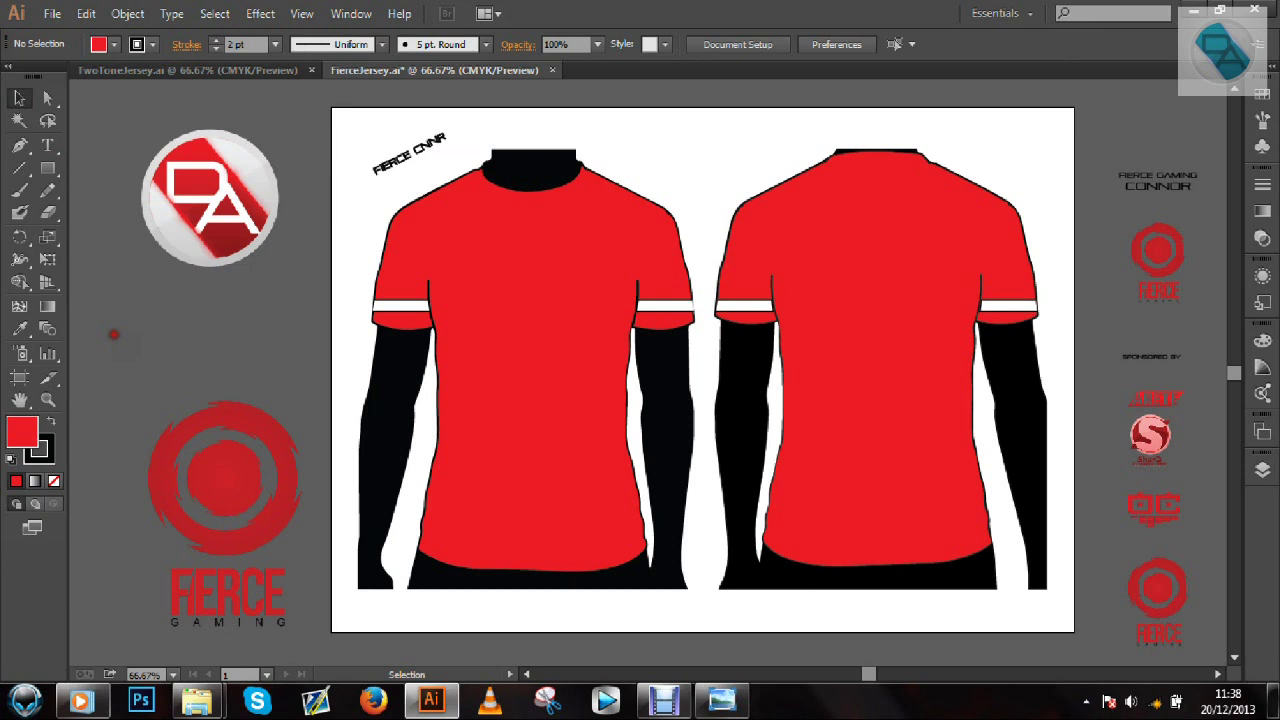
pyautogui.click(129, 621)
# Examine the finished Fierce jersey image in Windows Photo Viewer as reference and return to the Illustrator artwork
pyautogui.click(722, 701)
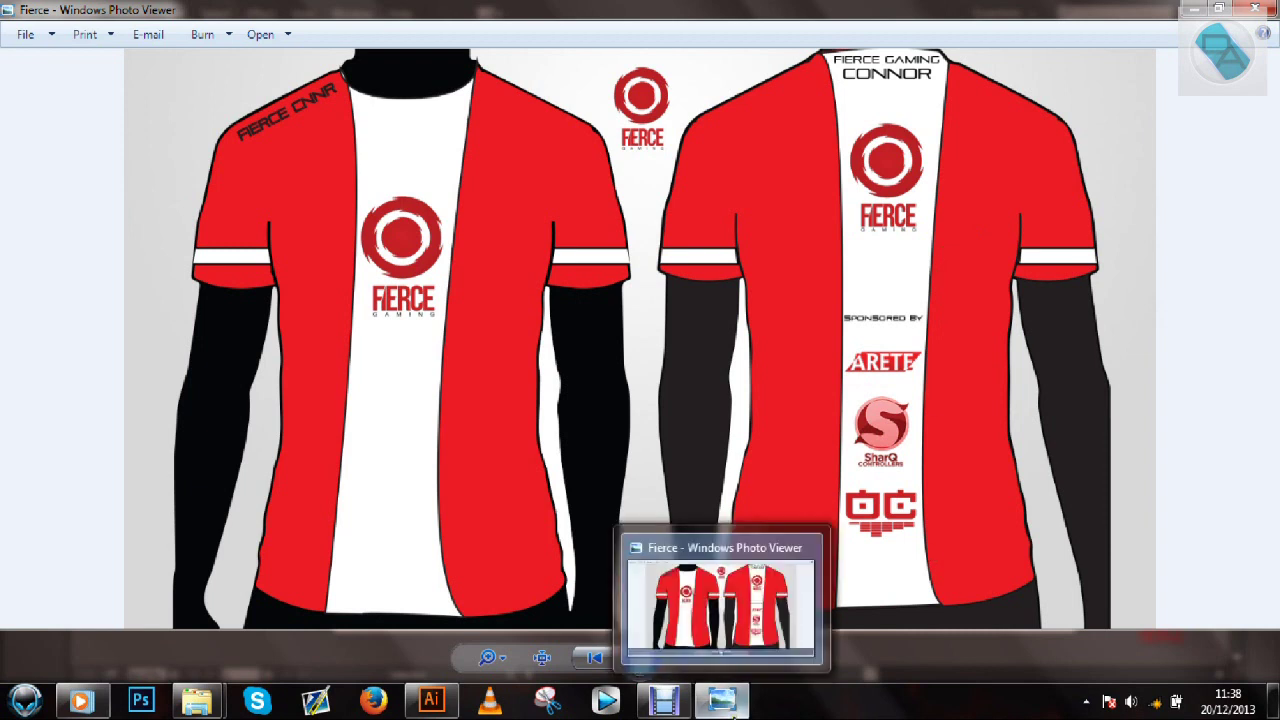
pyautogui.click(733, 711)
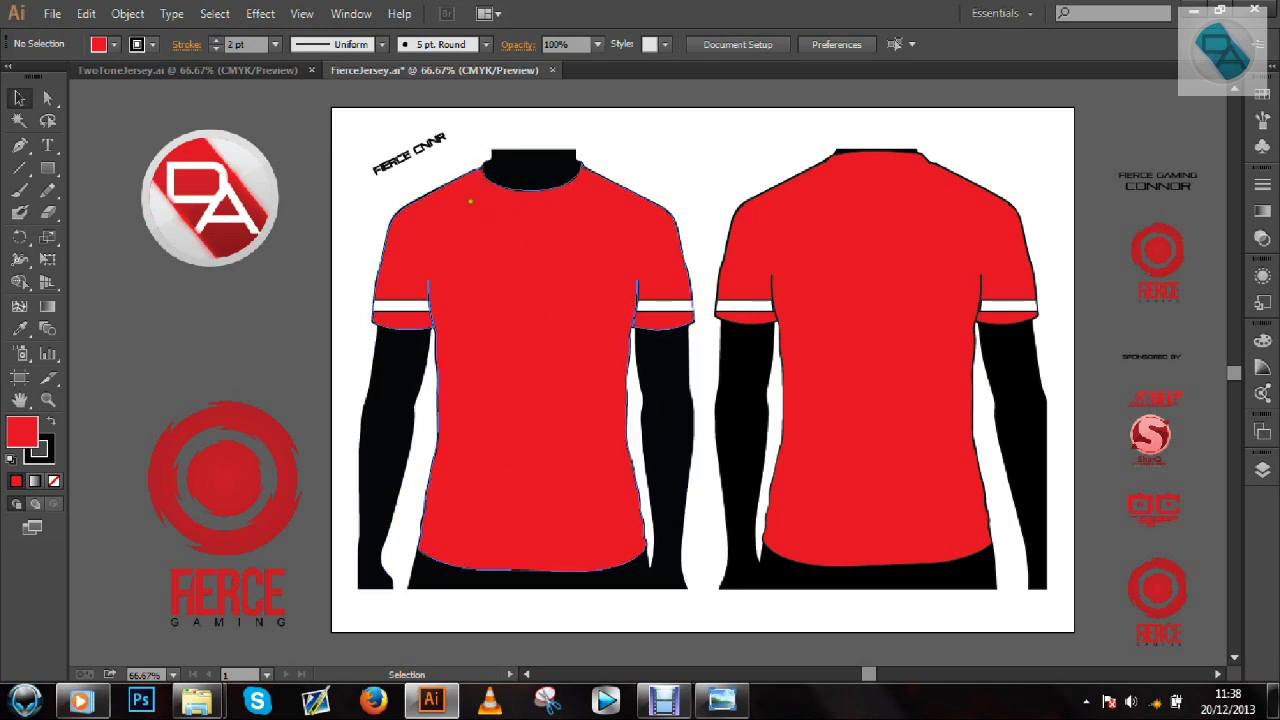
pyautogui.click(724, 701)
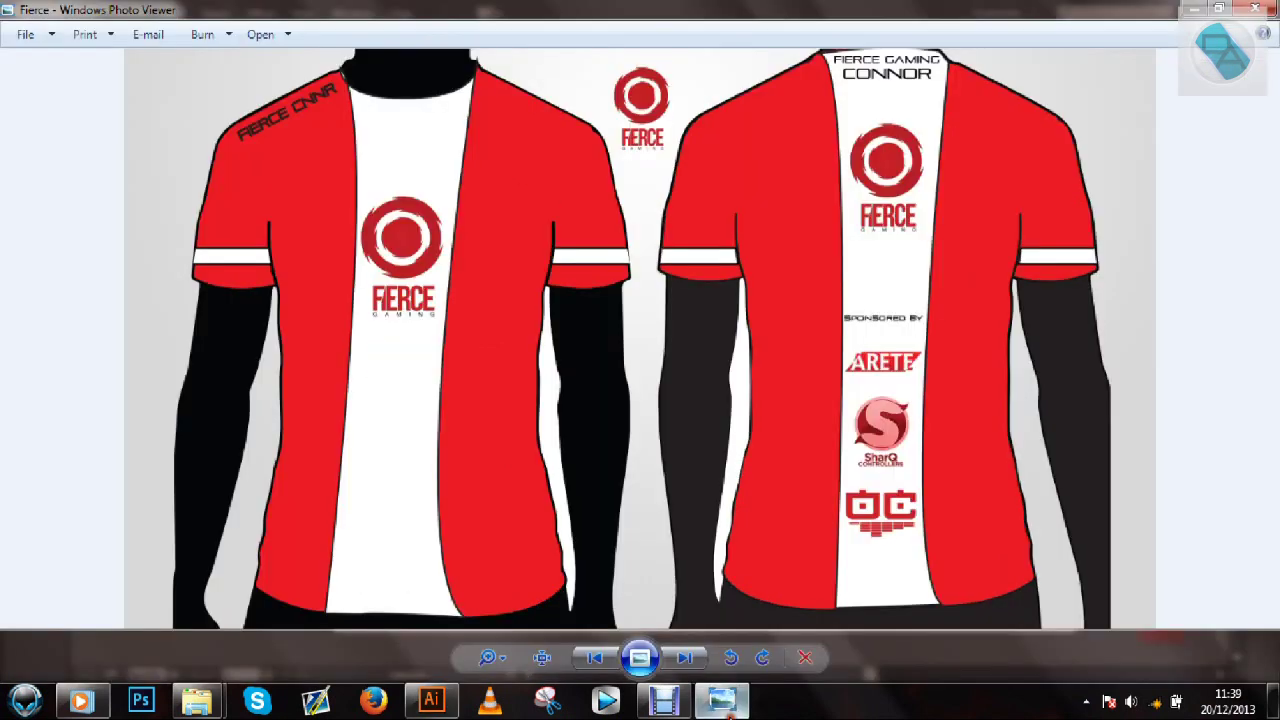
pyautogui.click(724, 701)
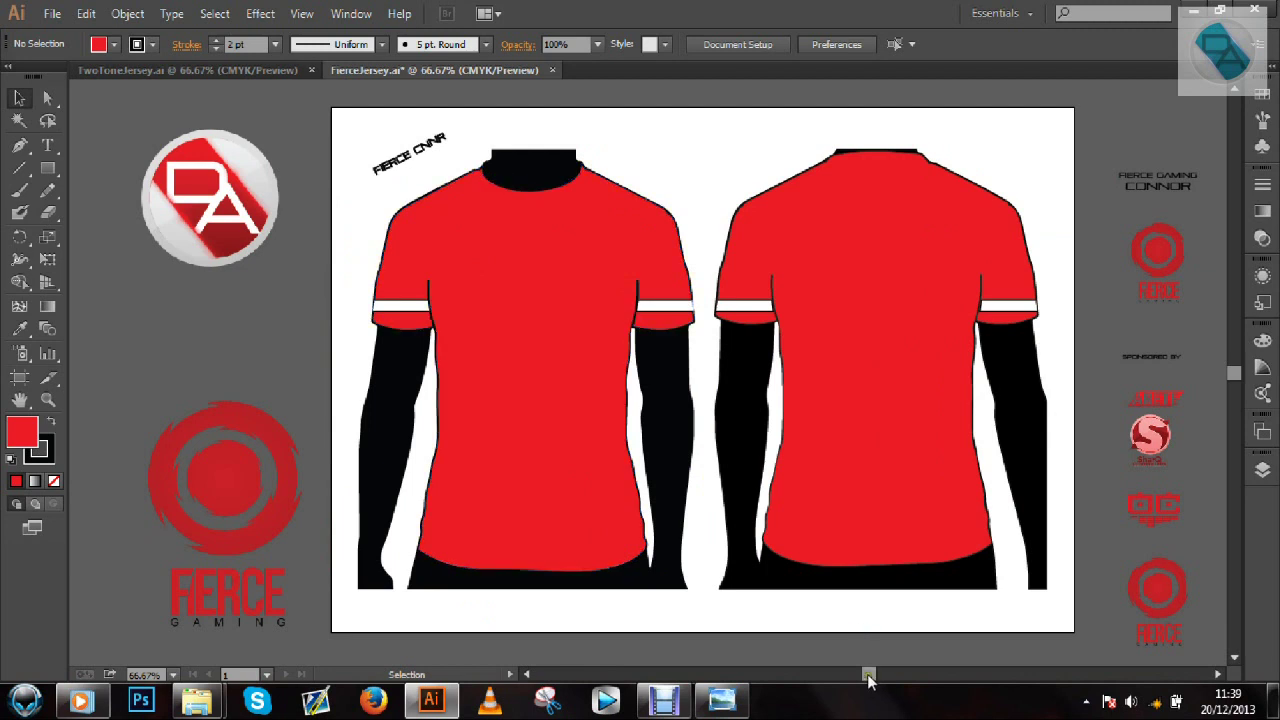
# Trace the left half of the front jersey's neckline as a Pen tool curve with no fill, from the left collar corner to the neckline's lowest point
pyautogui.moveTo(868, 680); pyautogui.dragTo(865, 680)
pyautogui.hotkey('ctrl', '+')
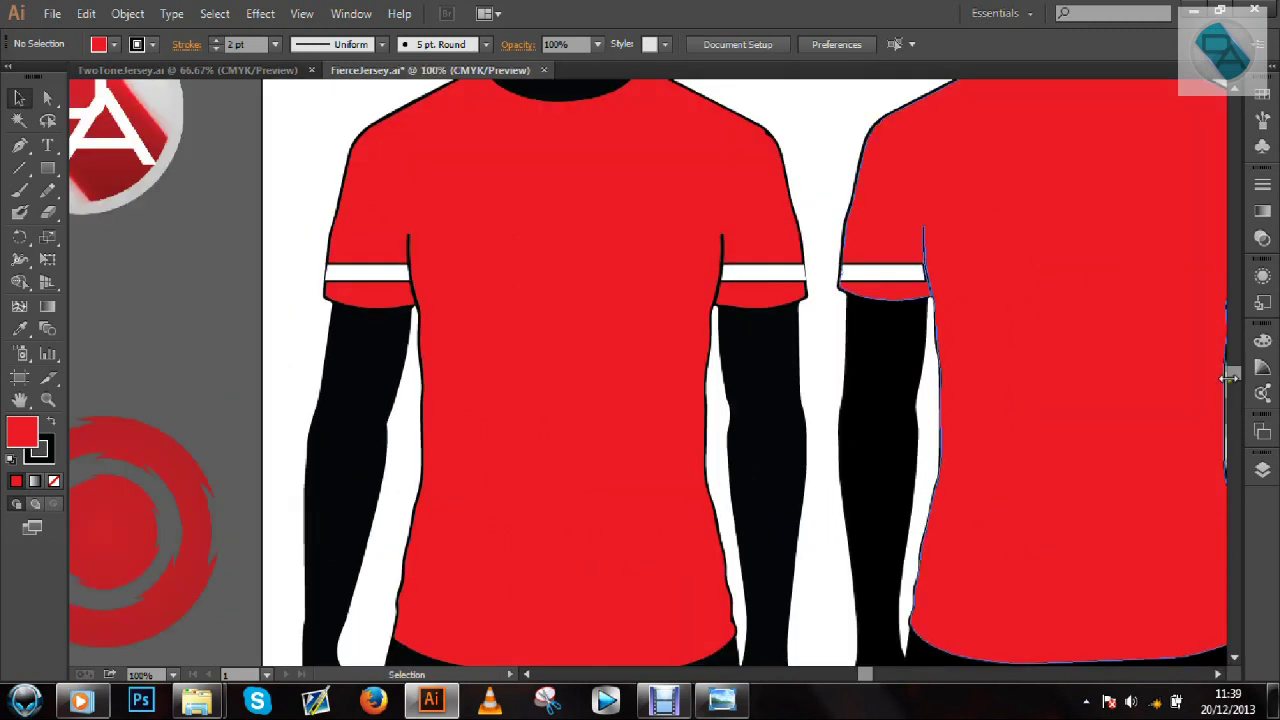
pyautogui.moveTo(1234, 373); pyautogui.dragTo(1234, 362)
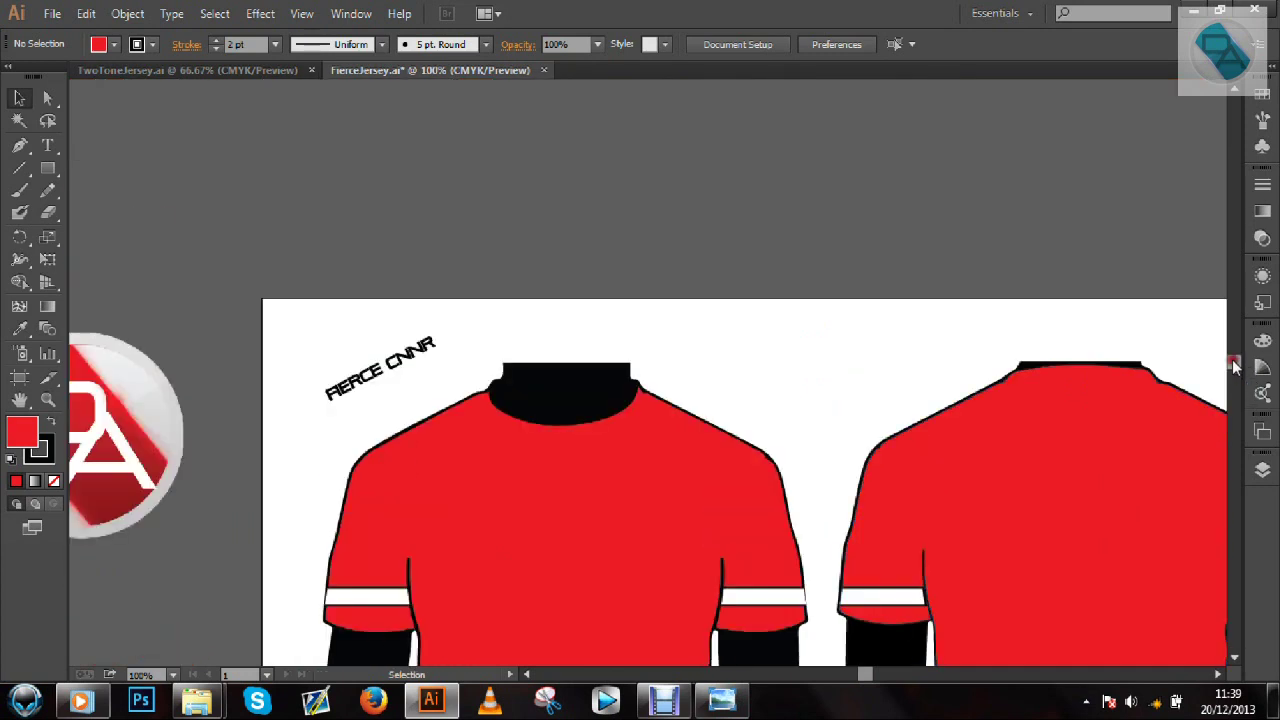
pyautogui.click(20, 146)
pyautogui.click(115, 45)
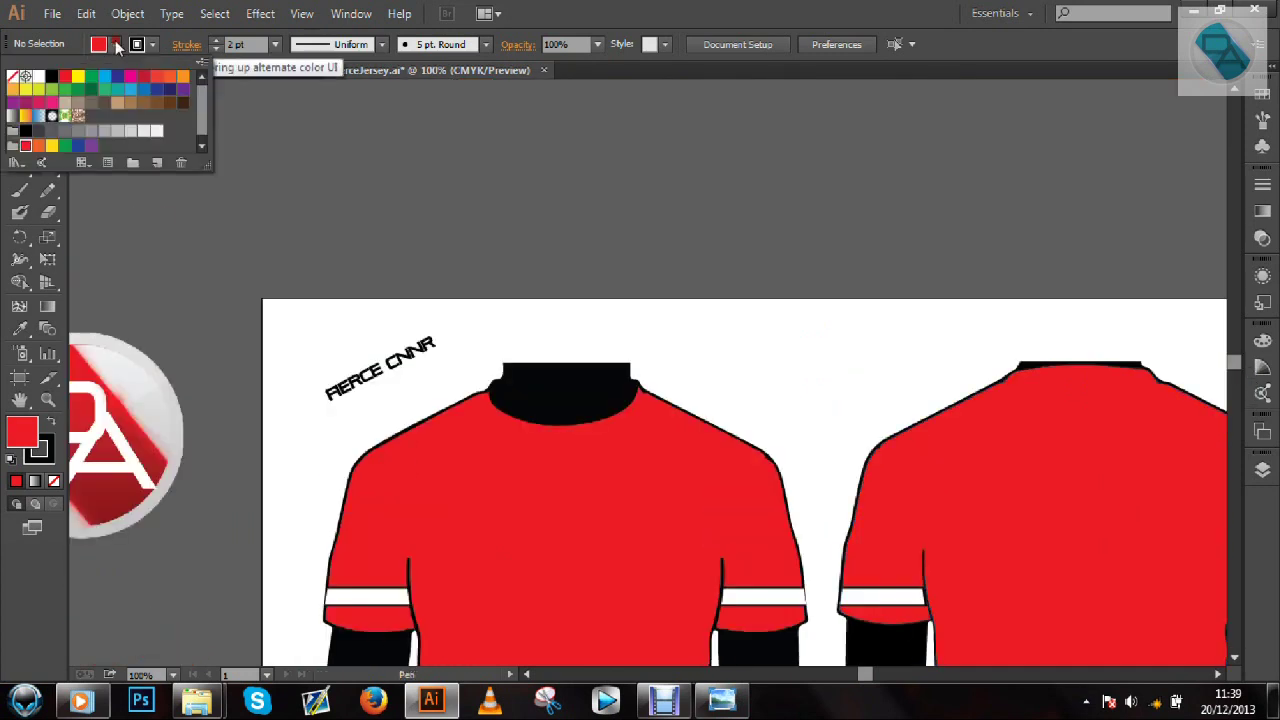
pyautogui.click(25, 76)
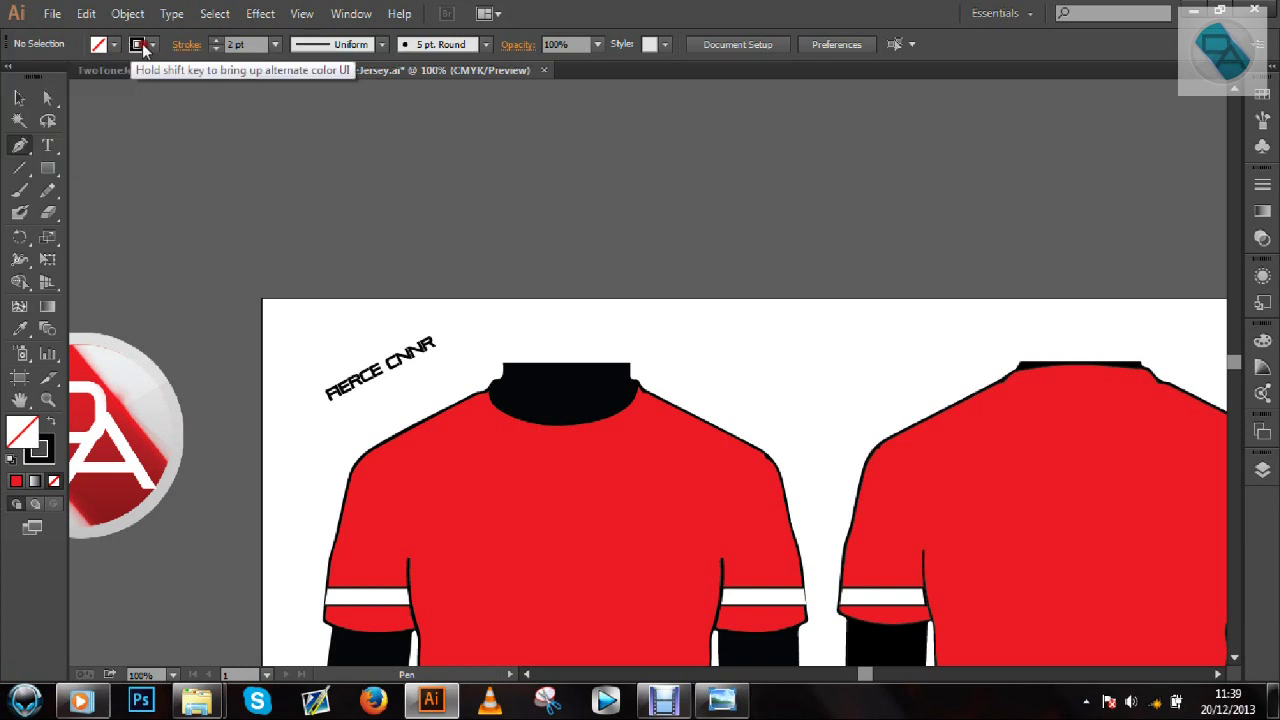
pyautogui.scroll(-3, 1234, 368)
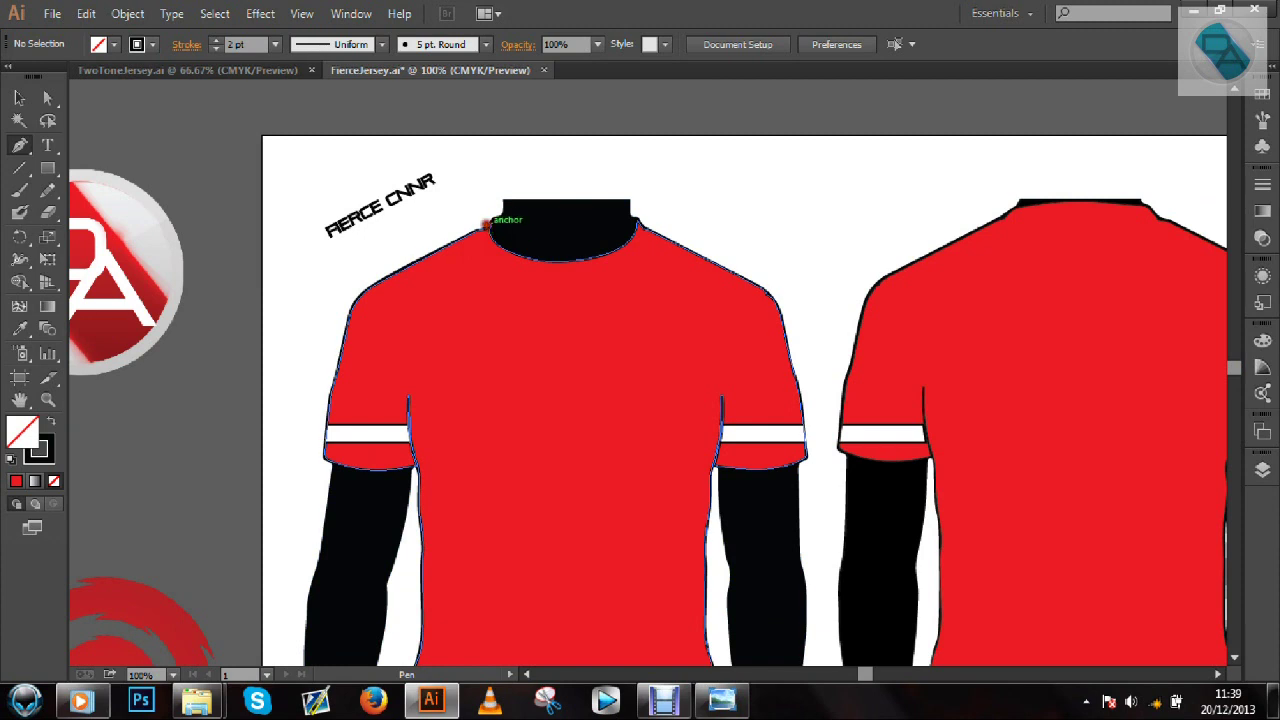
pyautogui.click(487, 226)
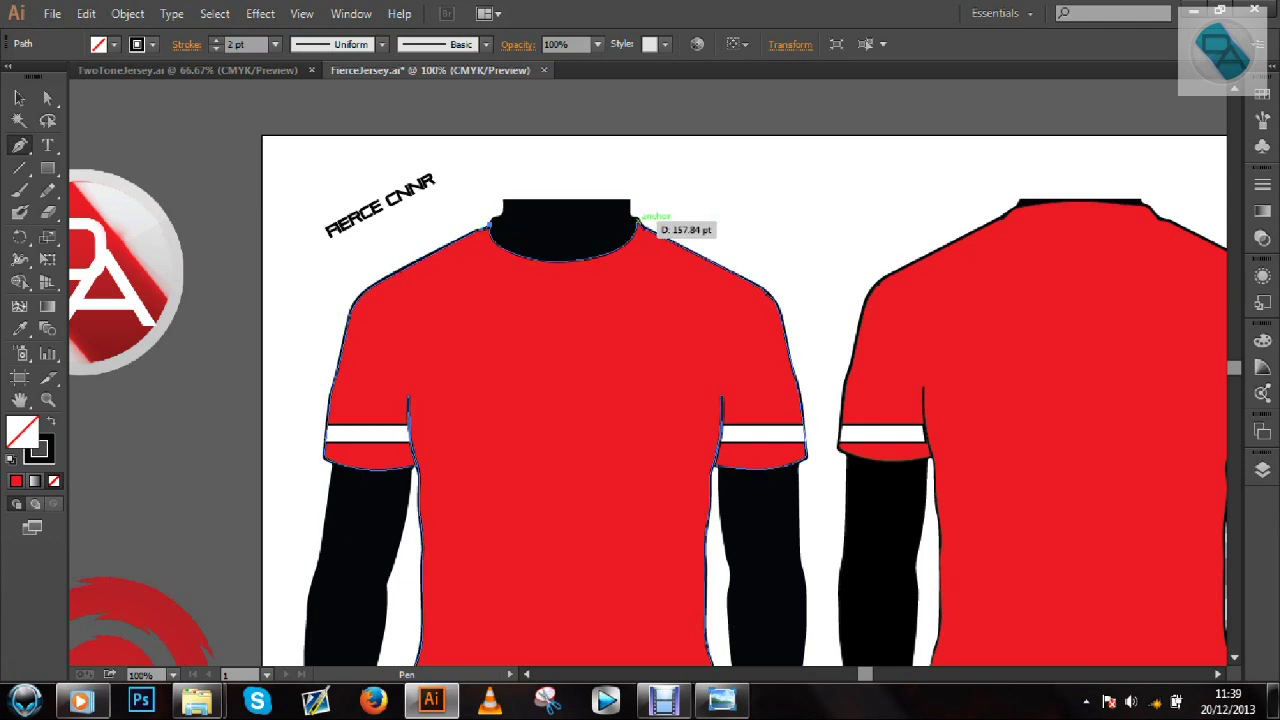
pyautogui.moveTo(637, 218); pyautogui.dragTo(717, 129)
pyautogui.hotkey('ctrl', 'z')
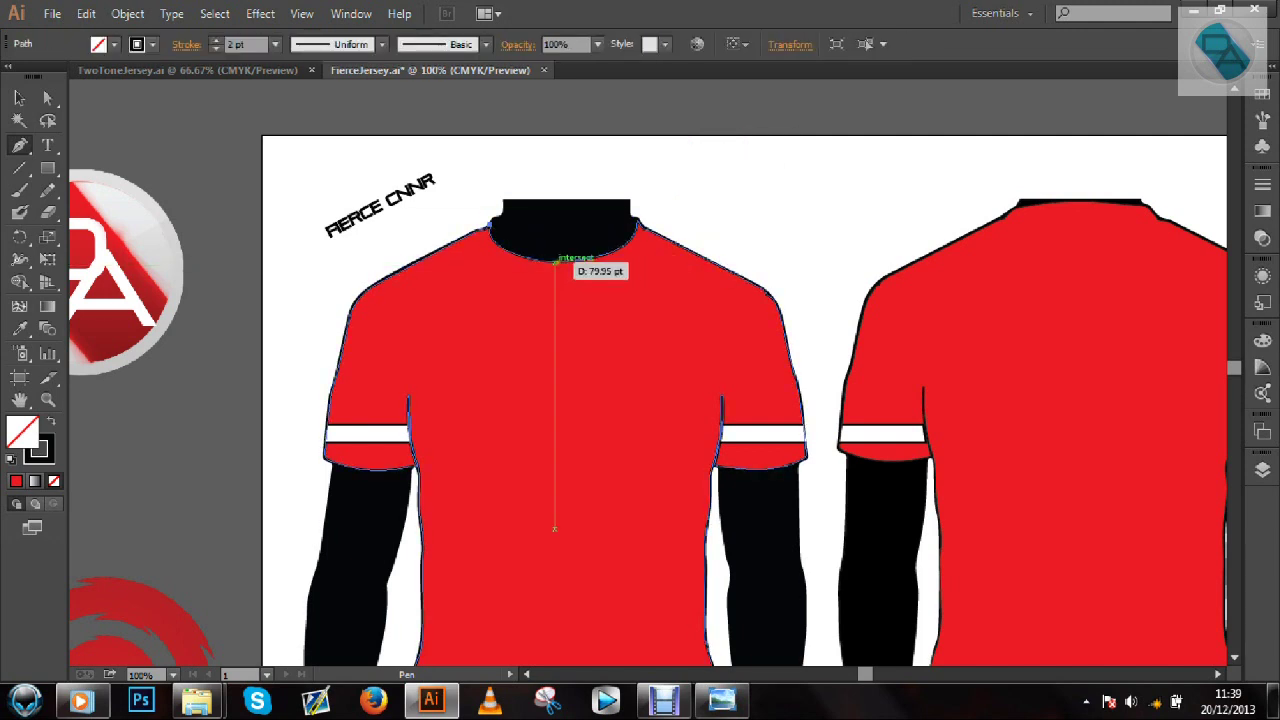
pyautogui.moveTo(555, 262)
pyautogui.mouseDown()
pyautogui.moveTo(612, 250)
pyautogui.moveTo(631, 267)
pyautogui.mouseUp()
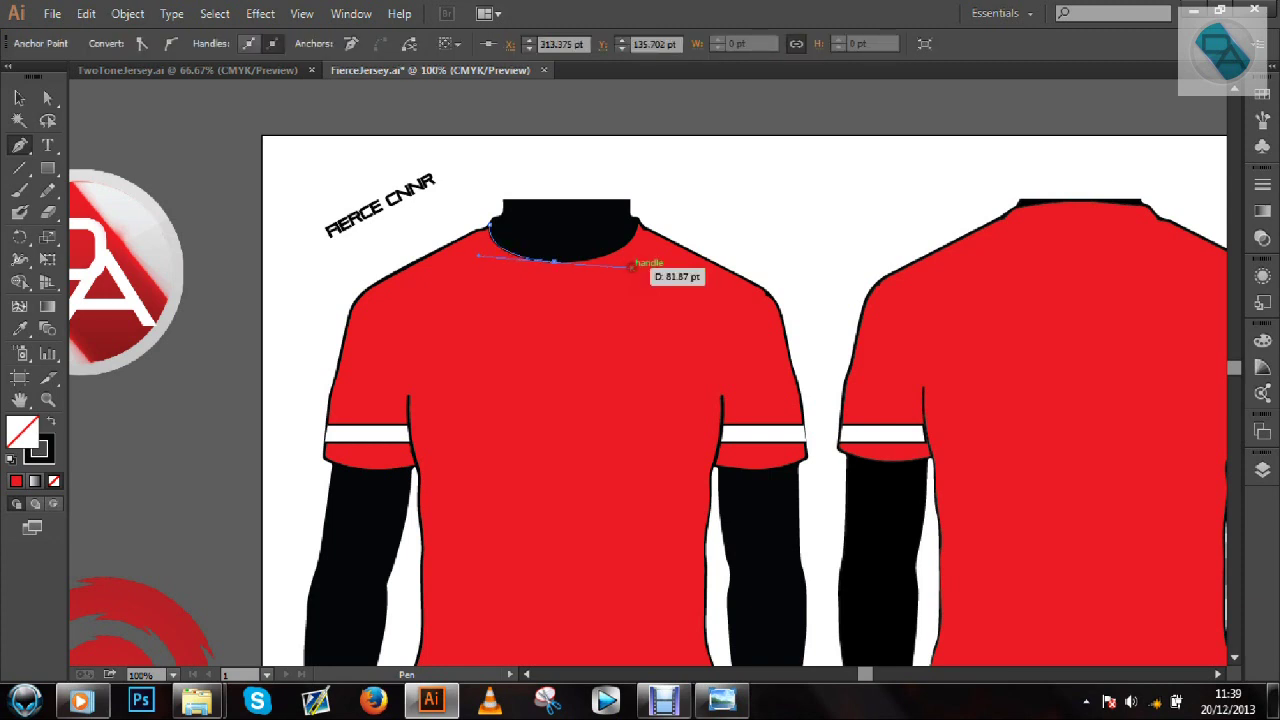
pyautogui.press('v')
pyautogui.click(465, 183)
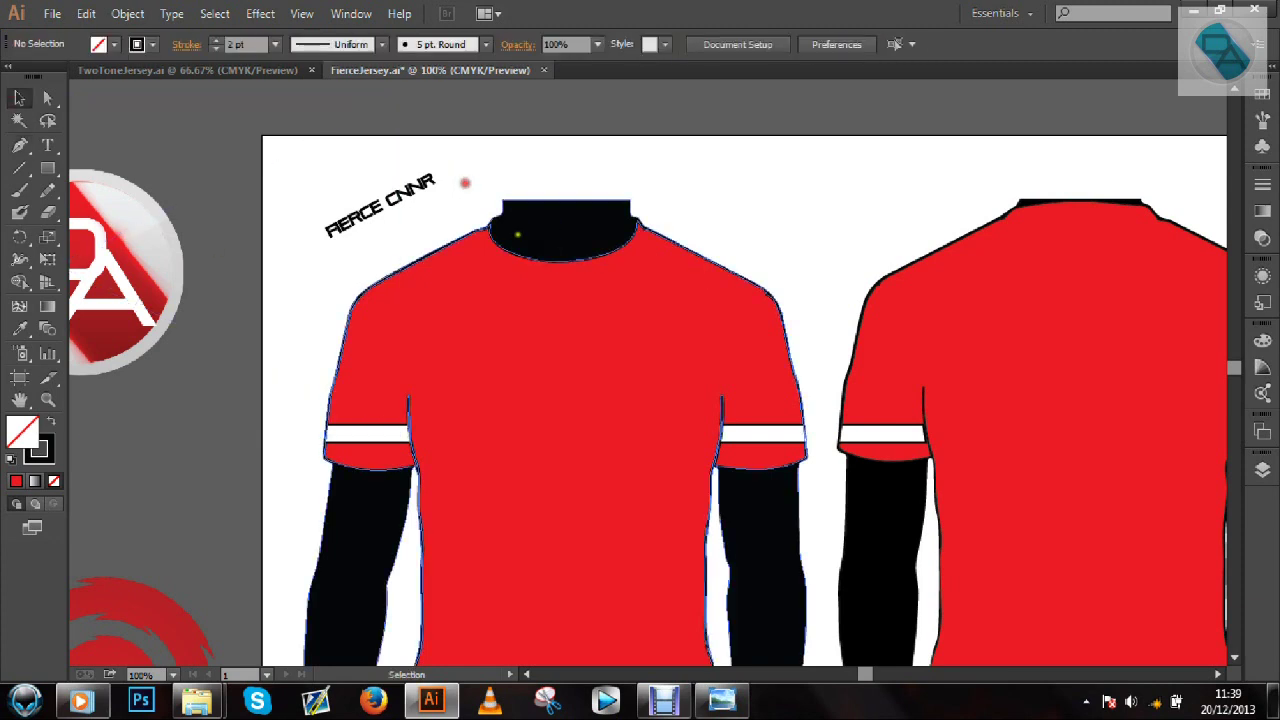
# Continue the neckline path from its lowest point with a curve up to the front jersey's right collar corner
pyautogui.click(516, 255)
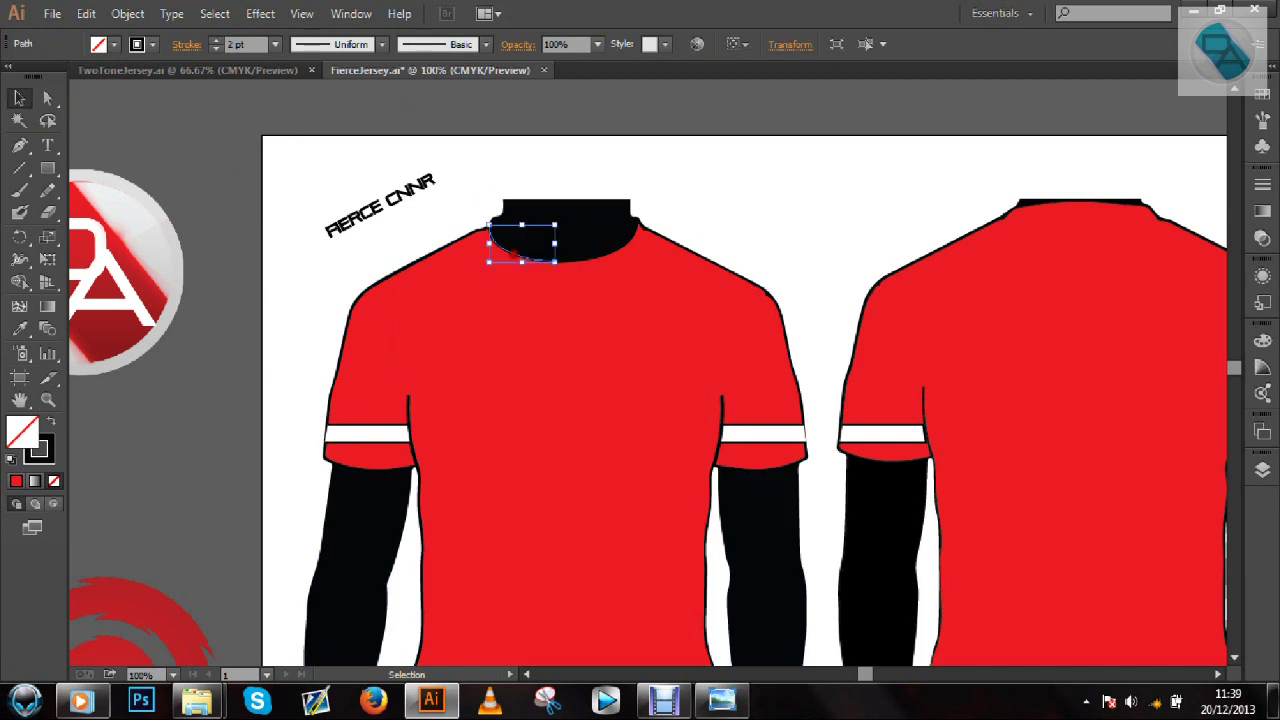
pyautogui.click(19, 145)
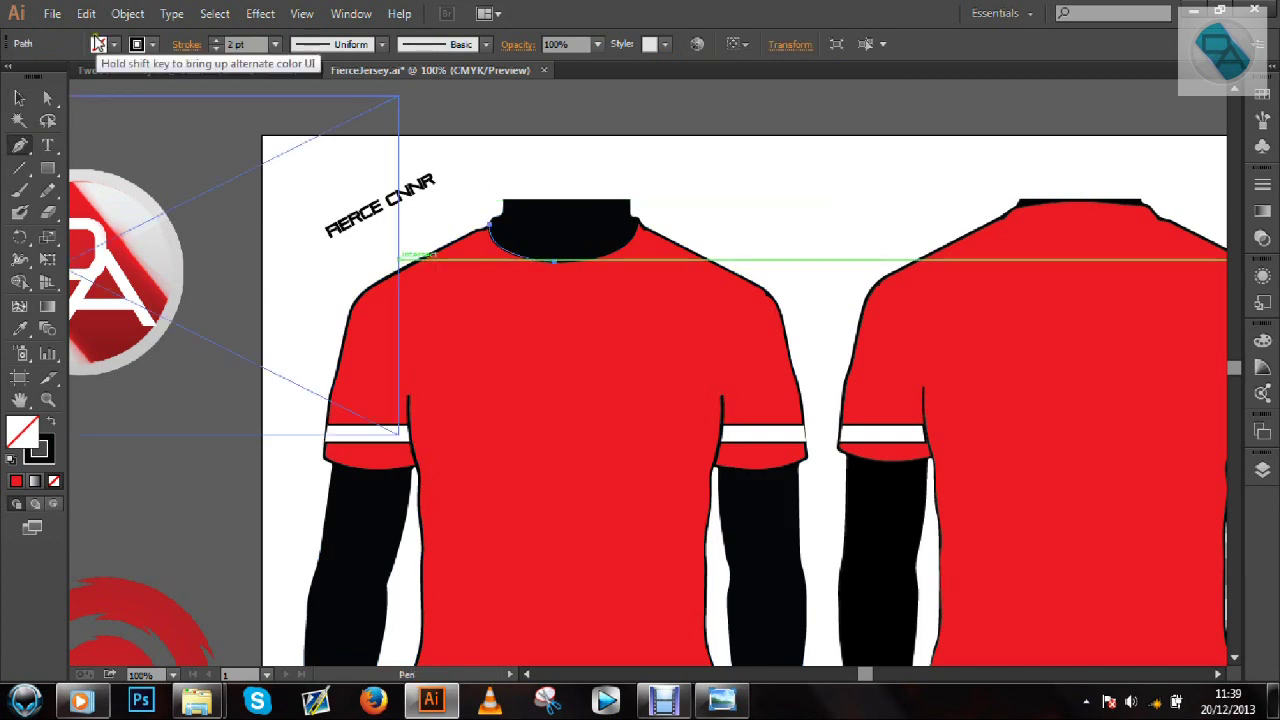
pyautogui.click(555, 259)
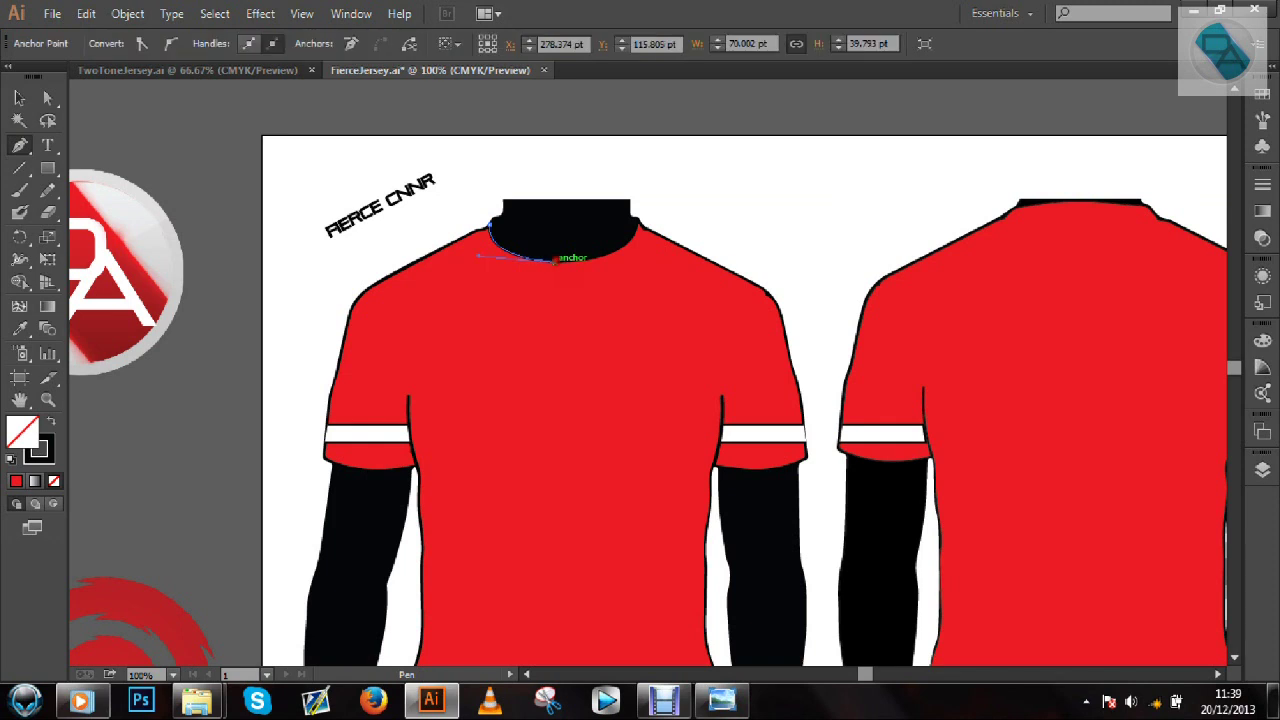
pyautogui.click(637, 219)
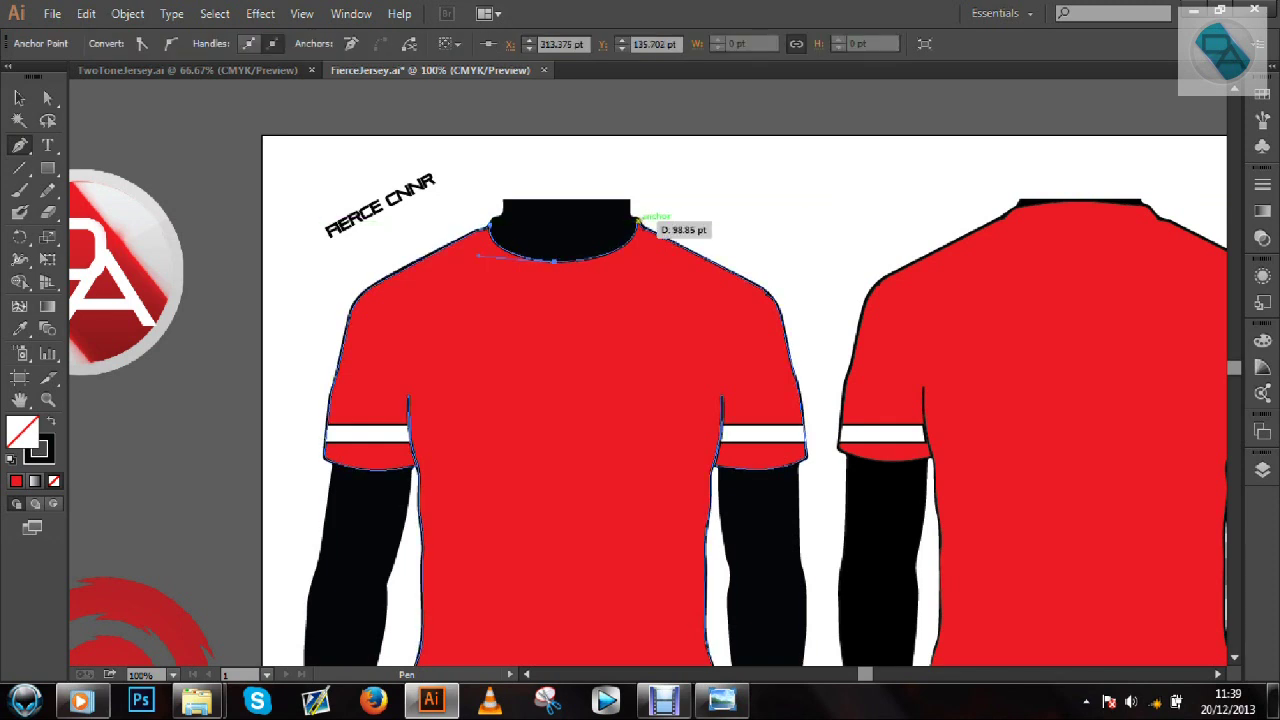
pyautogui.moveTo(639, 218); pyautogui.dragTo(642, 176)
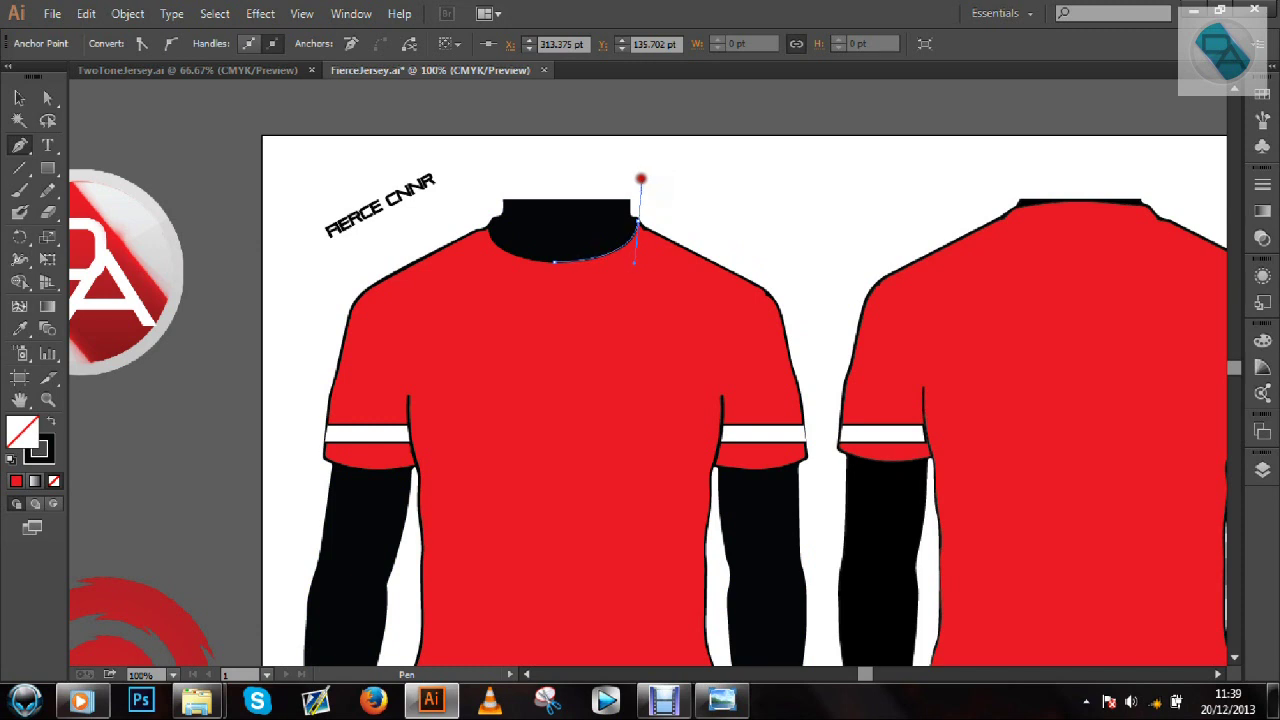
pyautogui.click(19, 97)
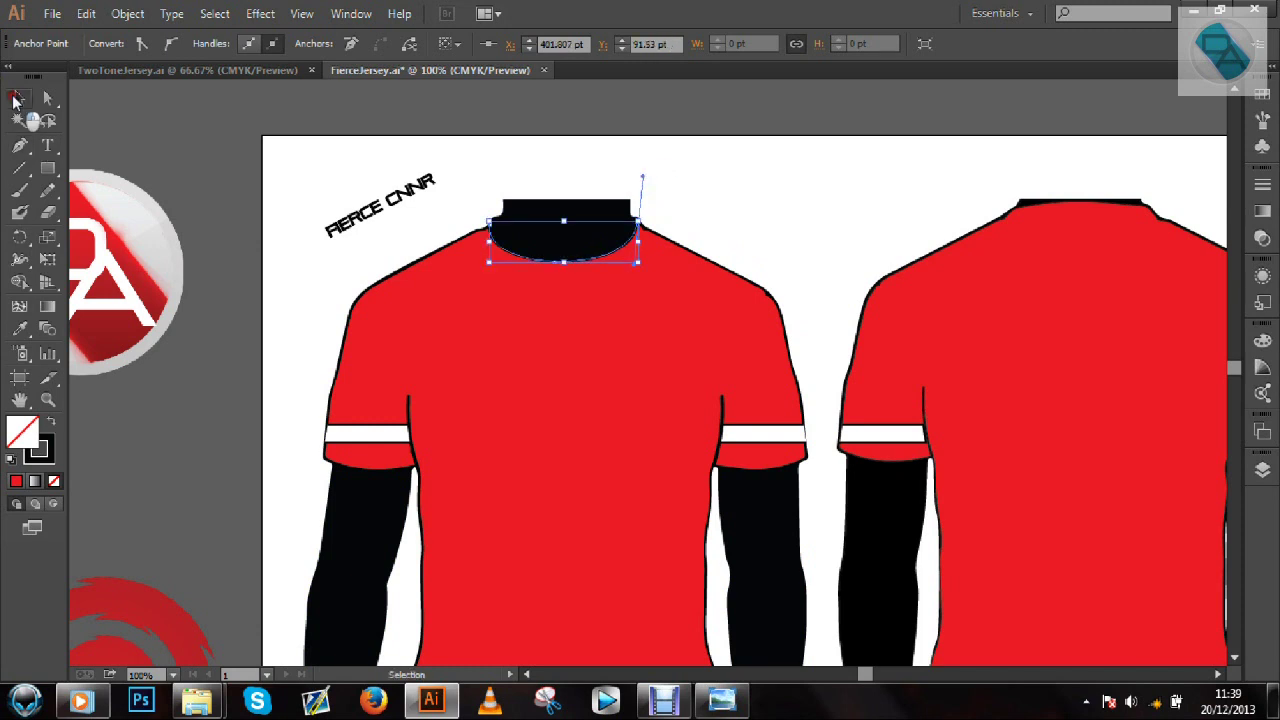
pyautogui.click(343, 100)
pyautogui.click(495, 131)
pyautogui.click(514, 251)
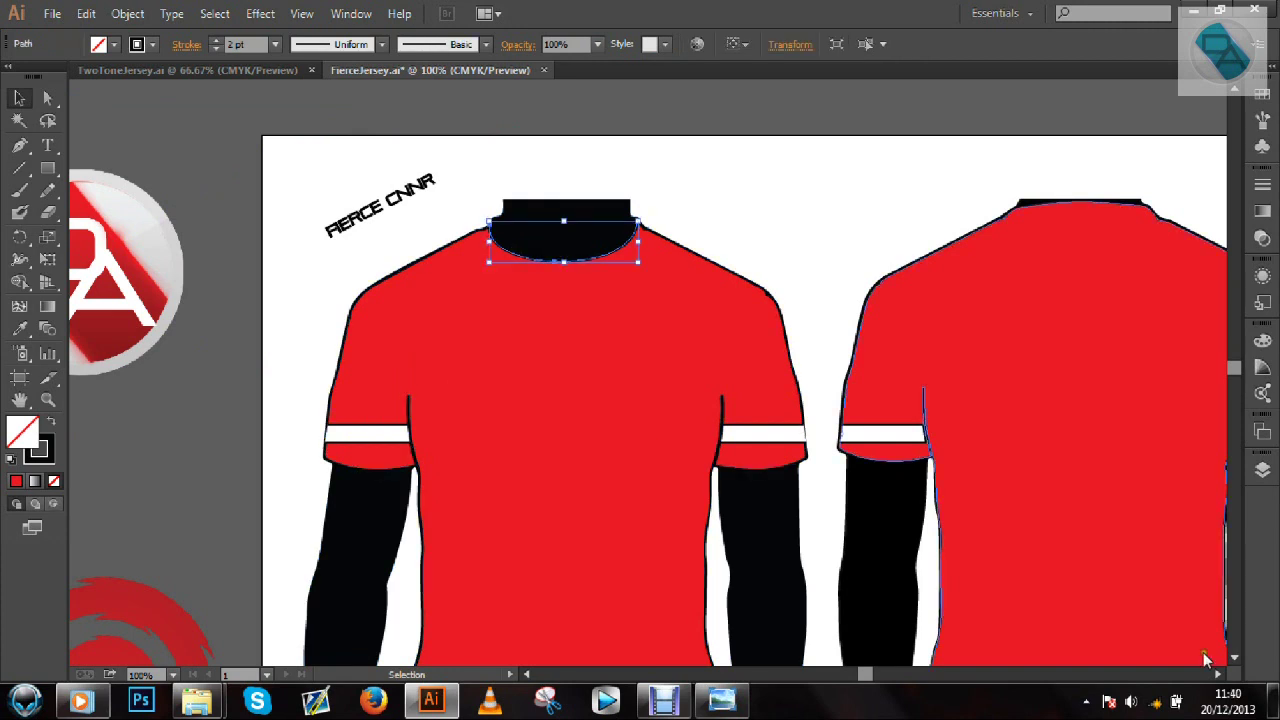
# Check the shape of the white centre stripe on the reference jersey image and return to the full front jersey
pyautogui.click(723, 700)
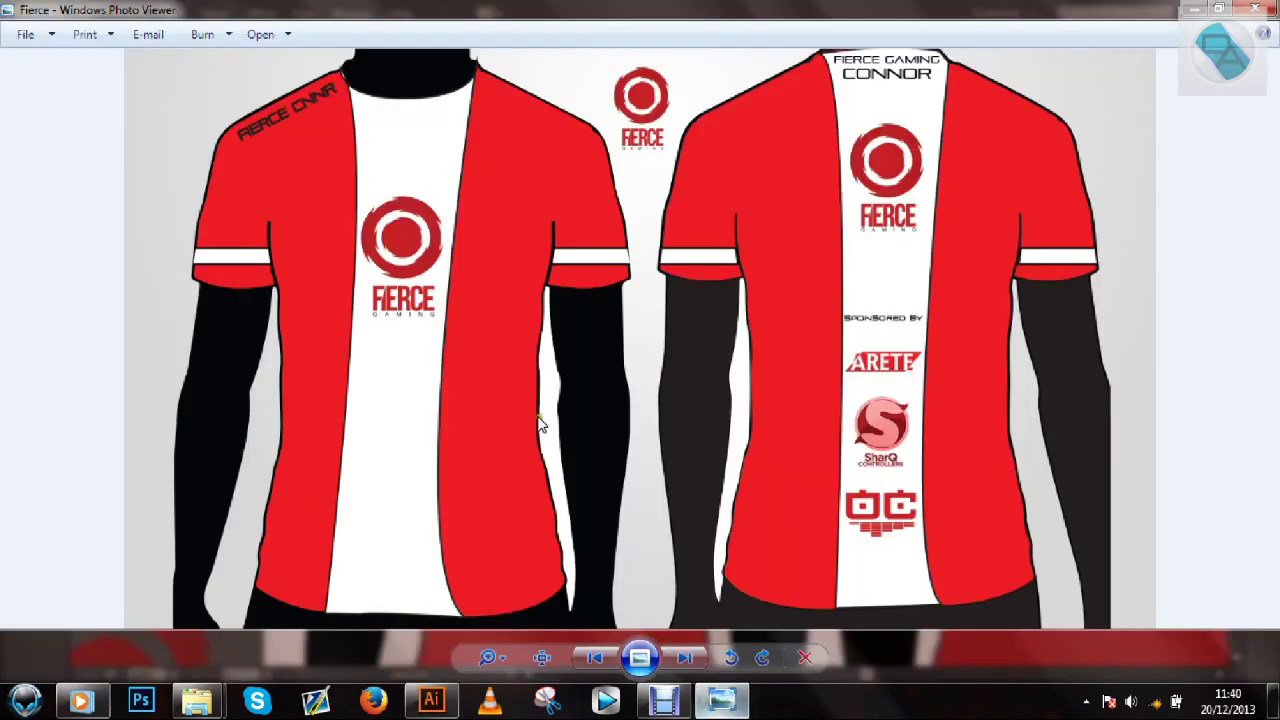
pyautogui.click(432, 702)
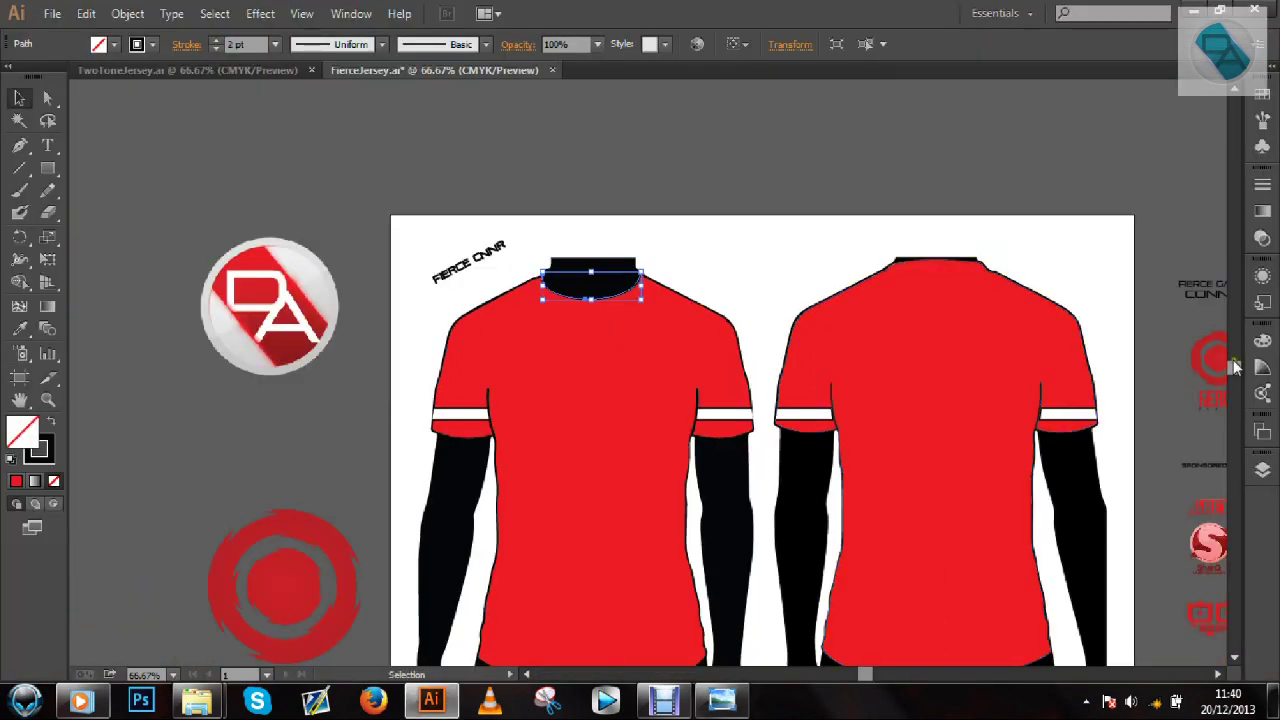
pyautogui.scroll(-3, 1234, 372)
pyautogui.scroll(-2, 1234, 372)
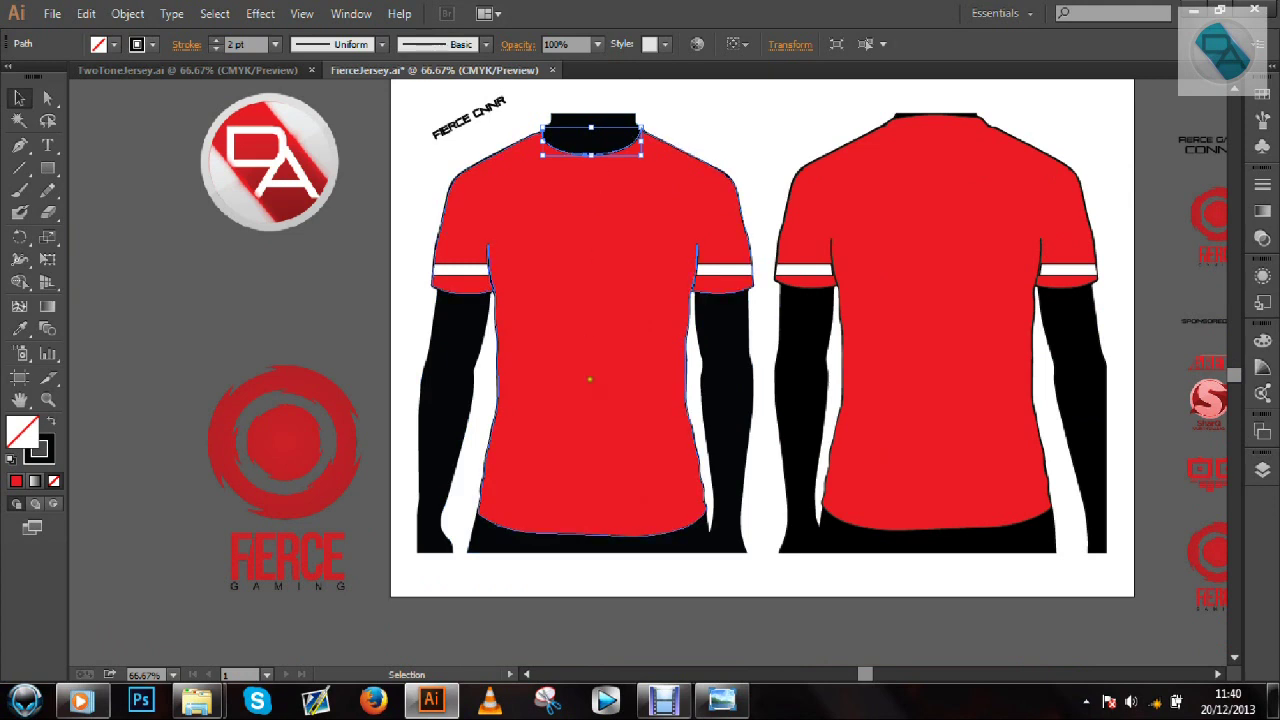
# Try a curved right stripe edge from the front jersey's right collar corner to the hem and undo it
pyautogui.click(19, 145)
pyautogui.moveTo(640, 129); pyautogui.dragTo(678, 648)
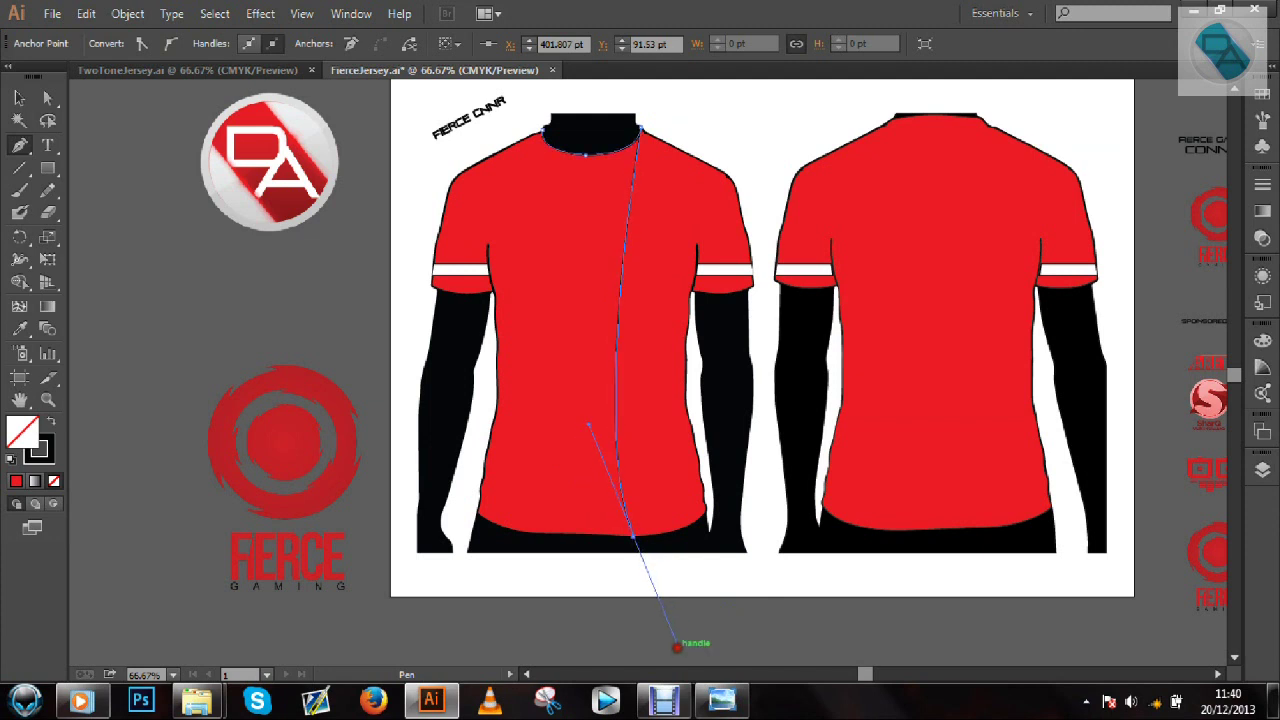
pyautogui.click(22, 95)
pyautogui.click(465, 140)
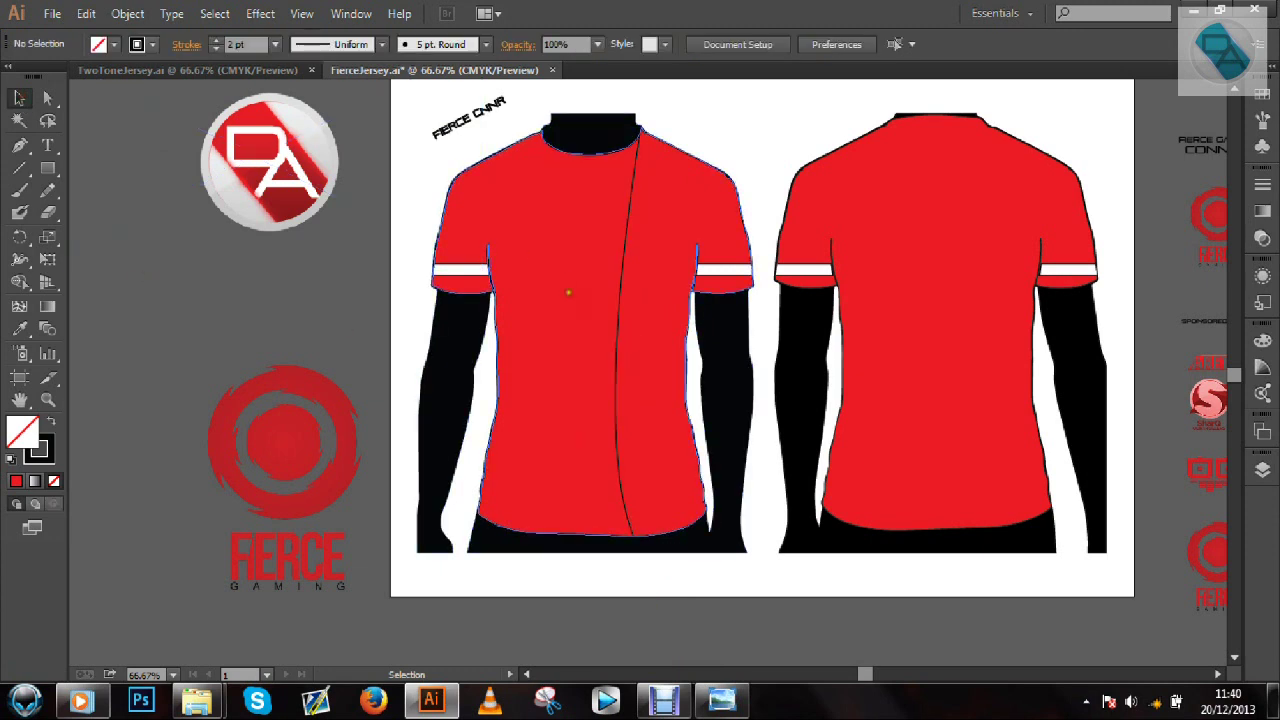
pyautogui.hotkey('ctrl', 'z')
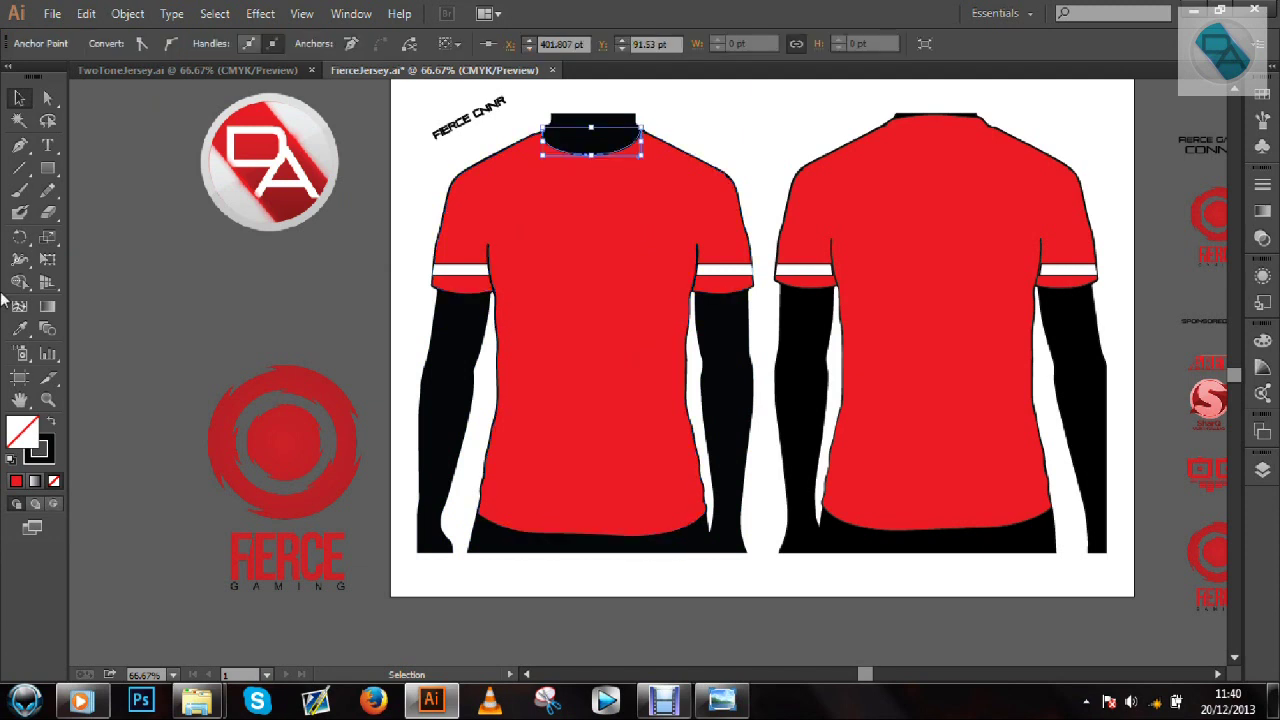
# Draw the stripe's right edge from the right collar corner nearly straight down the front jersey, curving outward to the hem
pyautogui.click(19, 145)
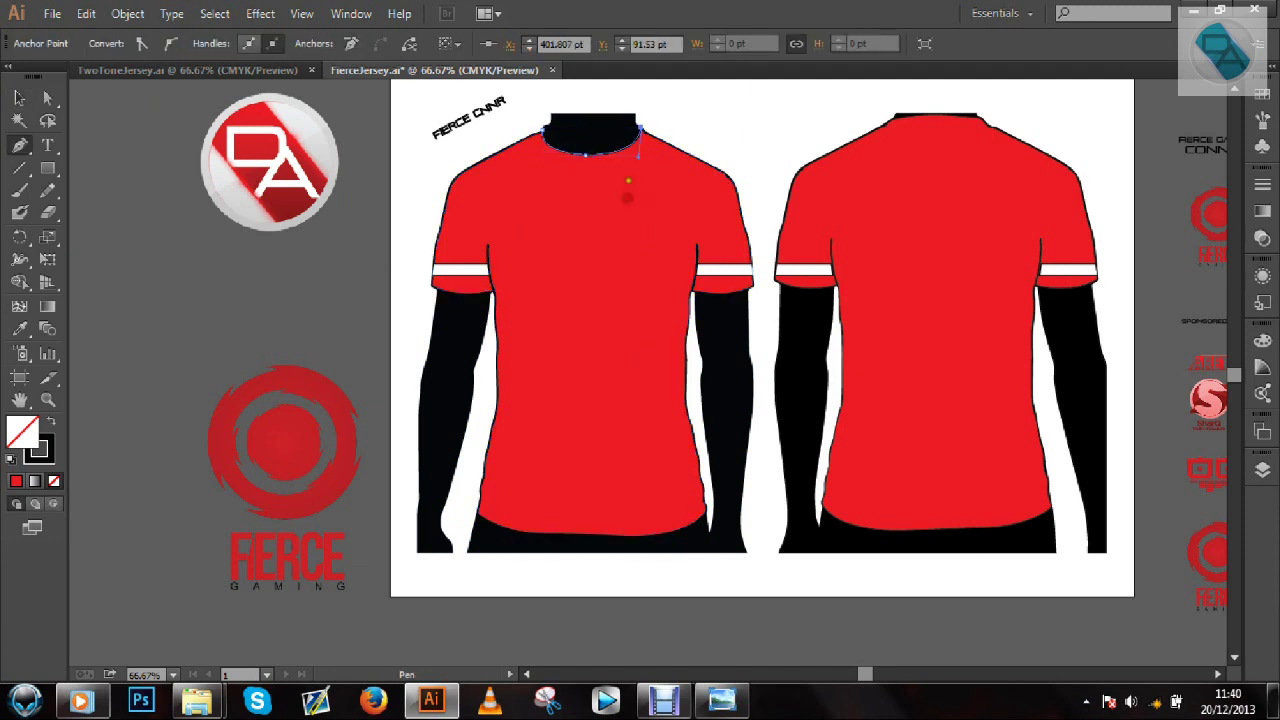
pyautogui.moveTo(640, 125); pyautogui.dragTo(705, 606)
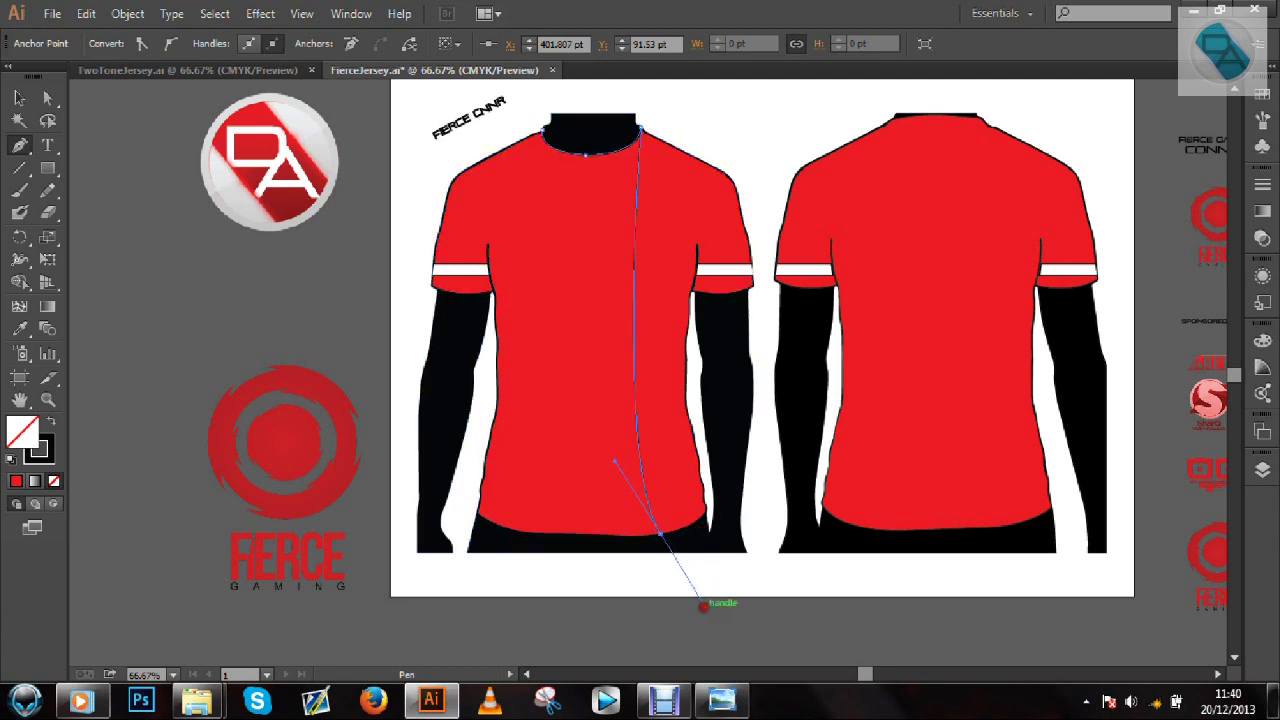
pyautogui.click(17, 99)
pyautogui.click(160, 266)
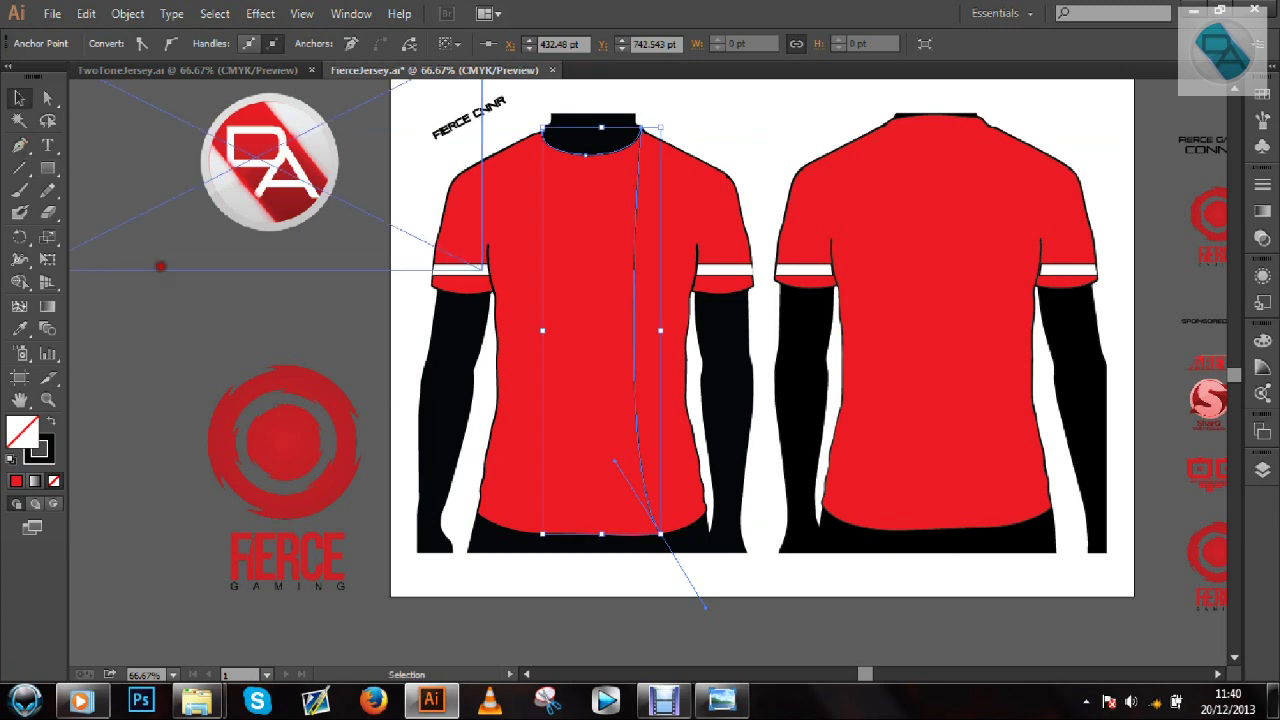
pyautogui.click(20, 146)
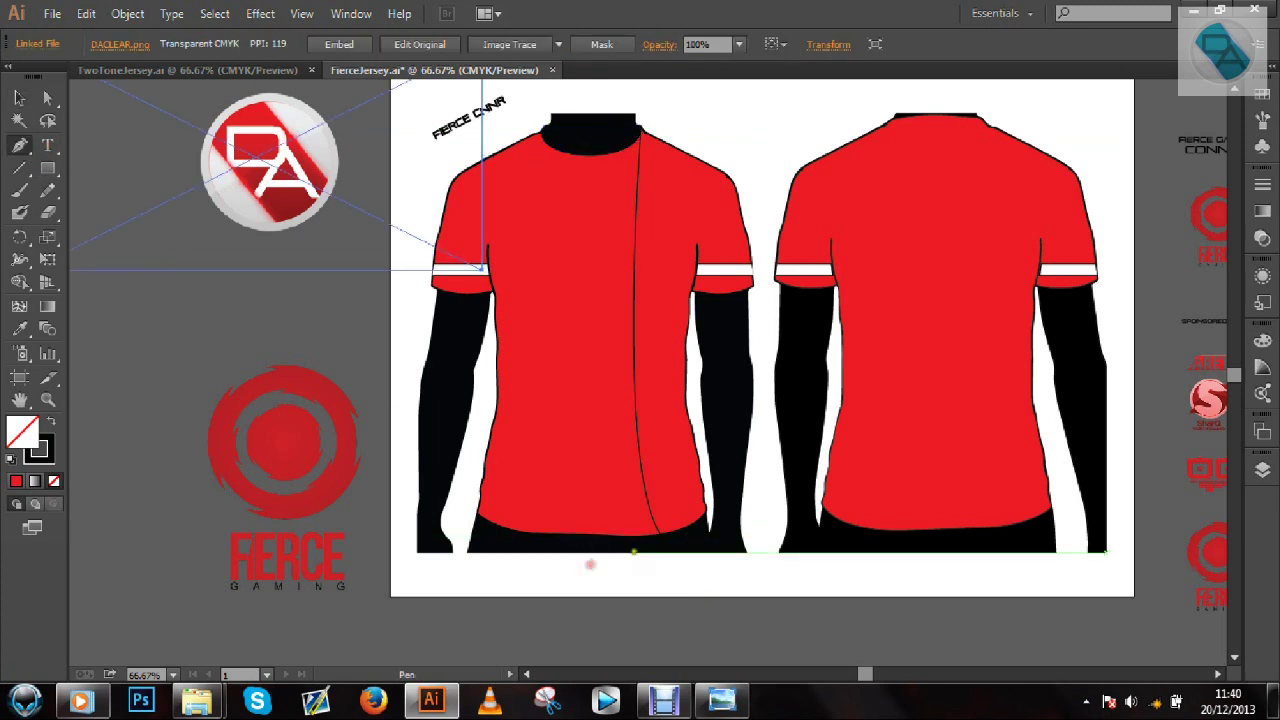
# Trace the white stripe's bottom edge along the front jersey's hem, leftward from the right edge's lower end for about 208 pt
pyautogui.click(657, 531)
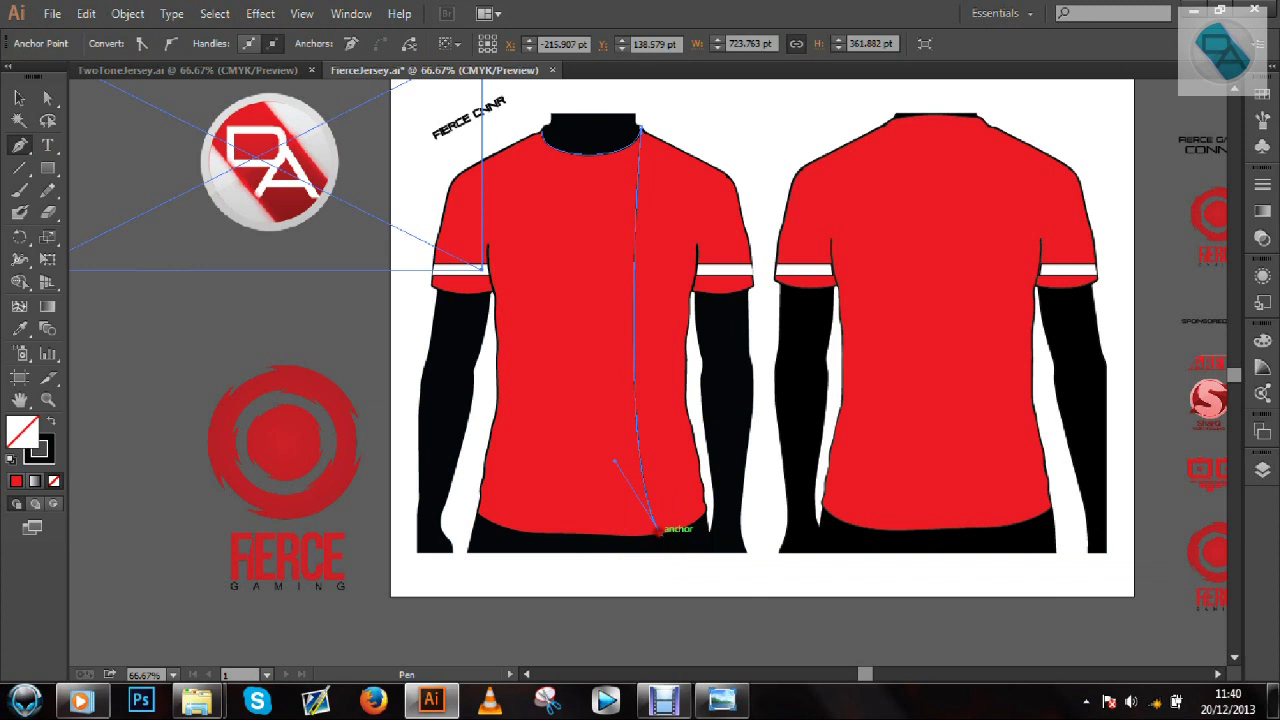
pyautogui.hotkey('ctrl', '+')
pyautogui.hotkey('ctrl', '+')
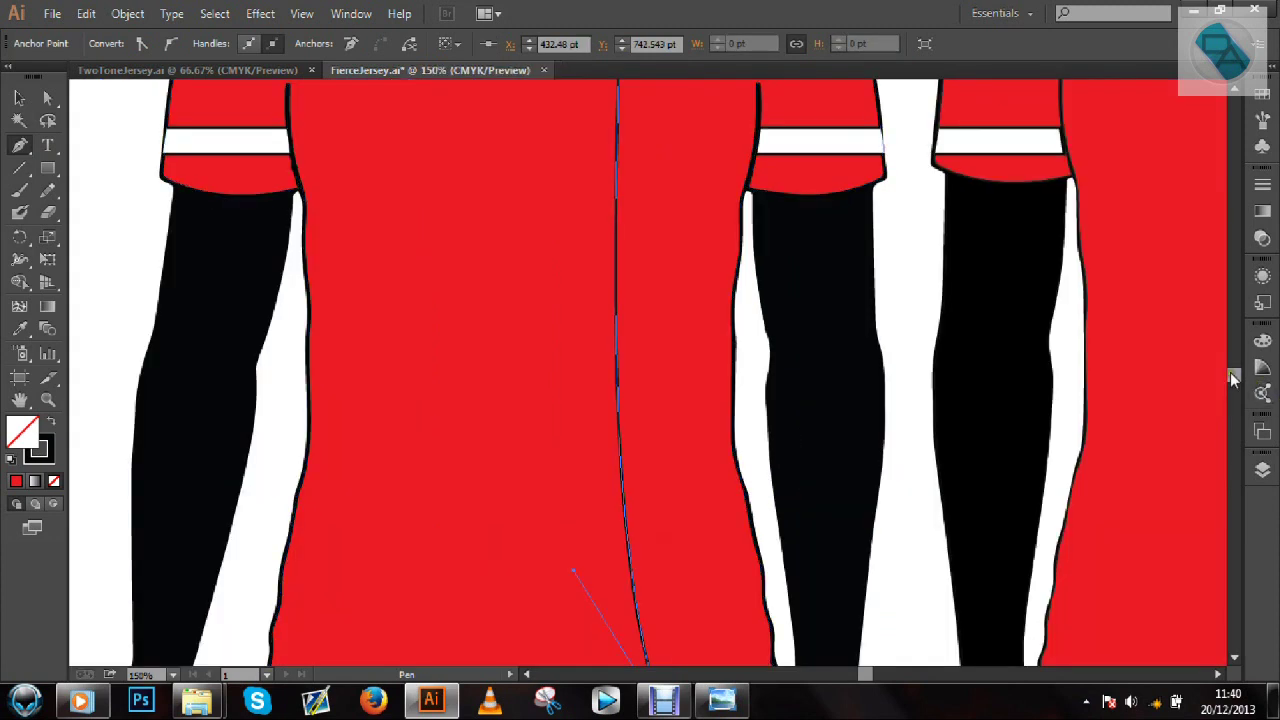
pyautogui.scroll(-5, 1232, 388)
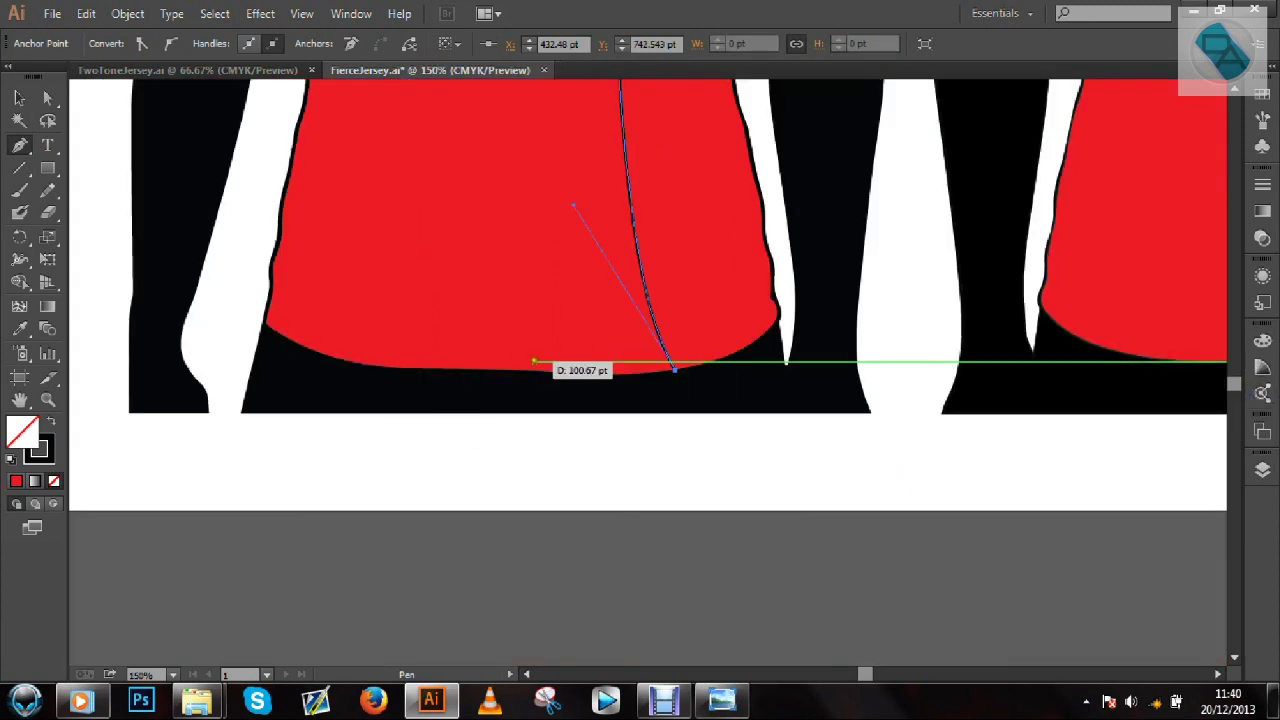
pyautogui.click(549, 371)
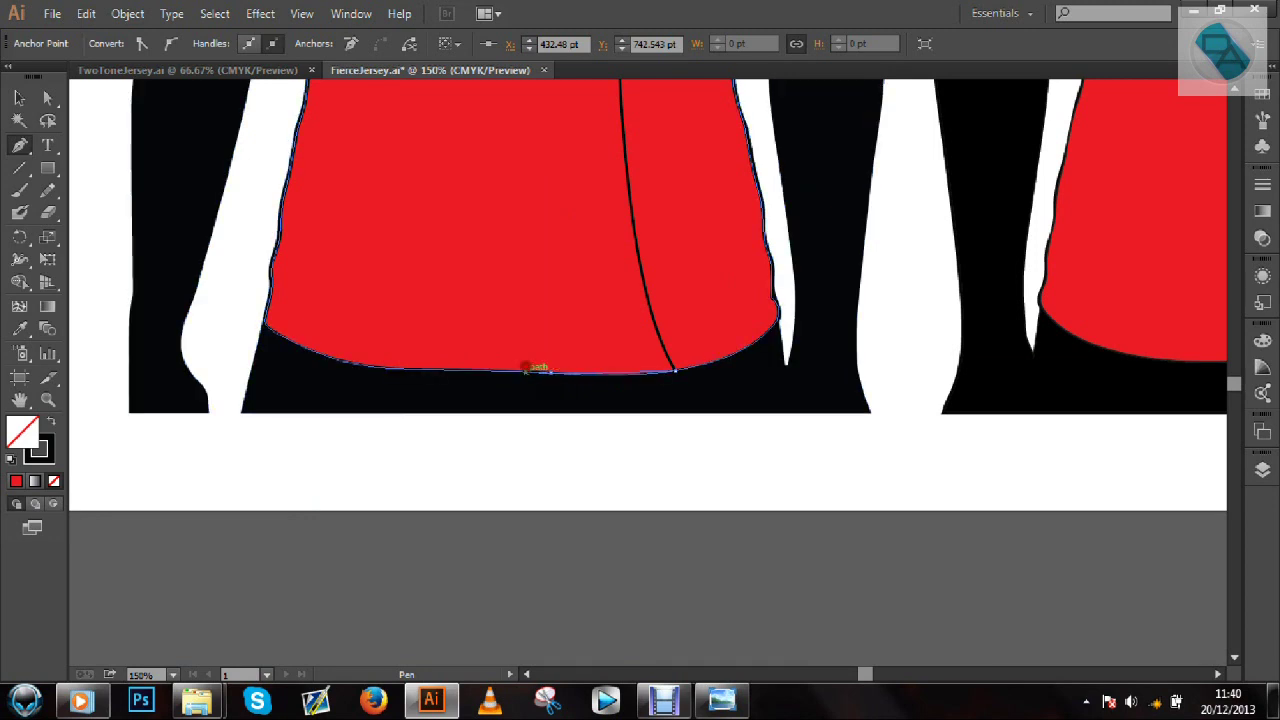
pyautogui.click(525, 369)
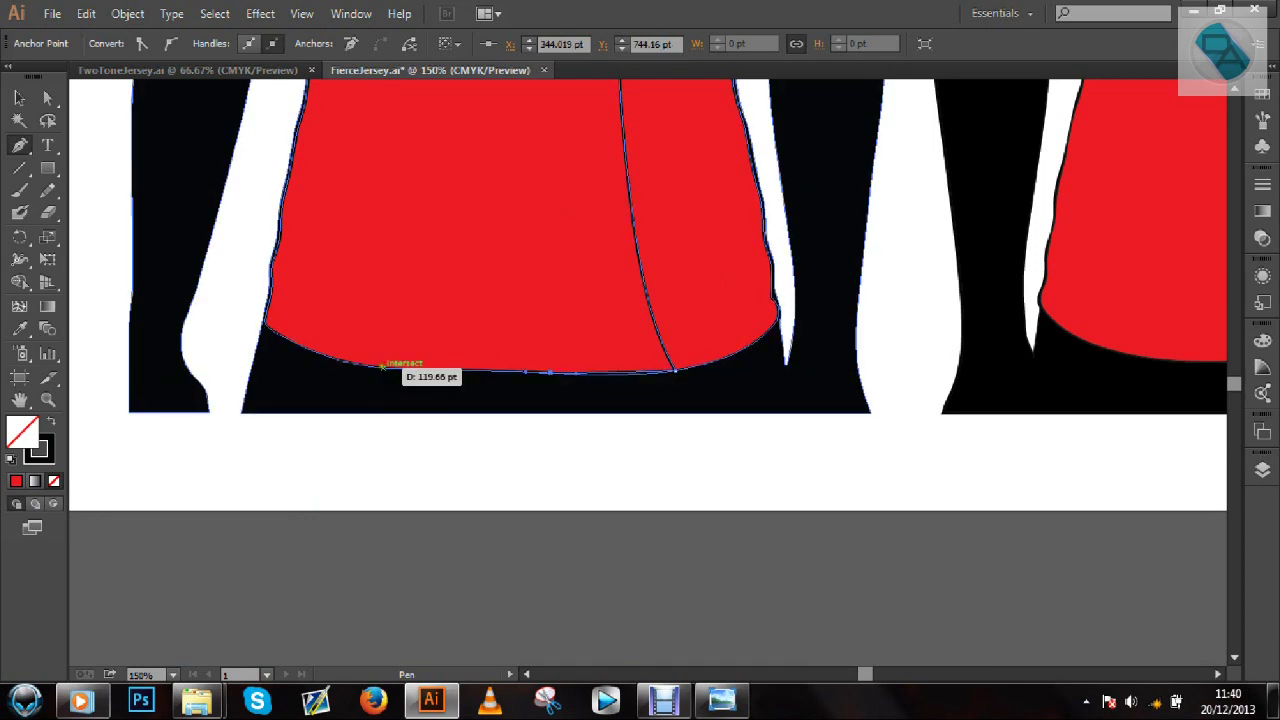
pyautogui.click(382, 368)
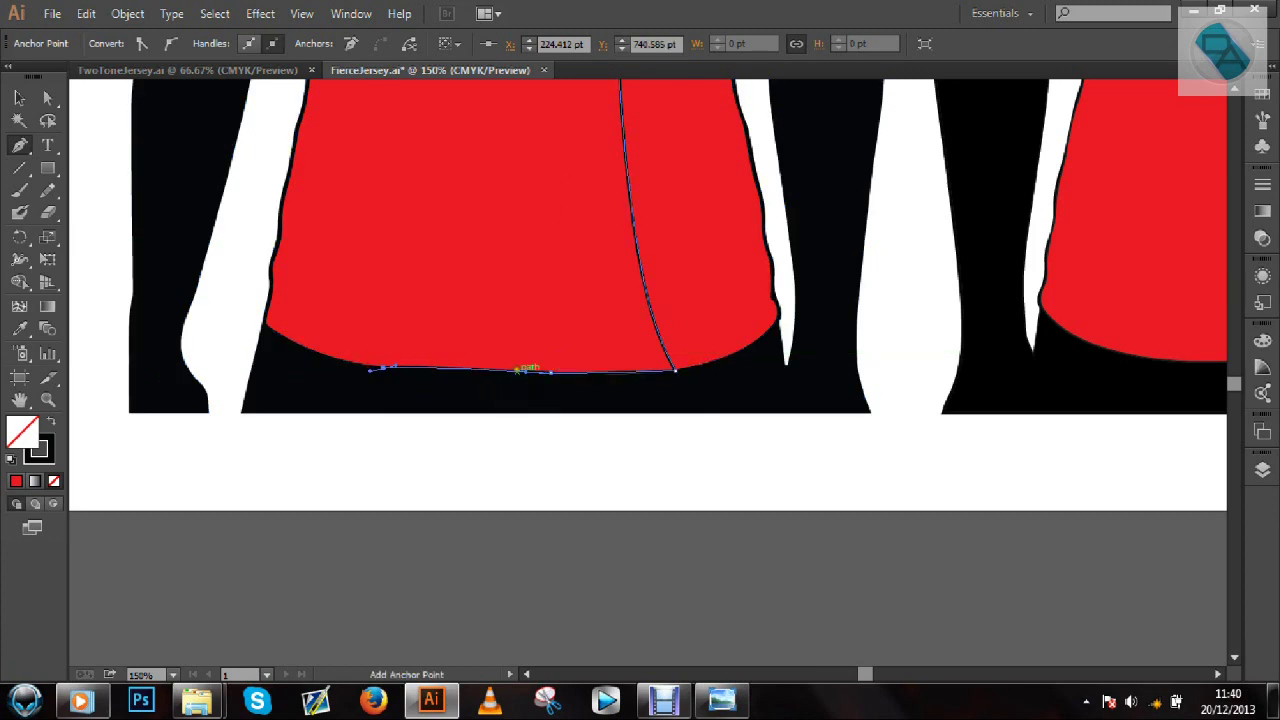
# Close the stripe outline with a gently curved left edge from the hem up to the front jersey's left collar corner, and deselect it
pyautogui.moveTo(866, 674); pyautogui.dragTo(858, 678)
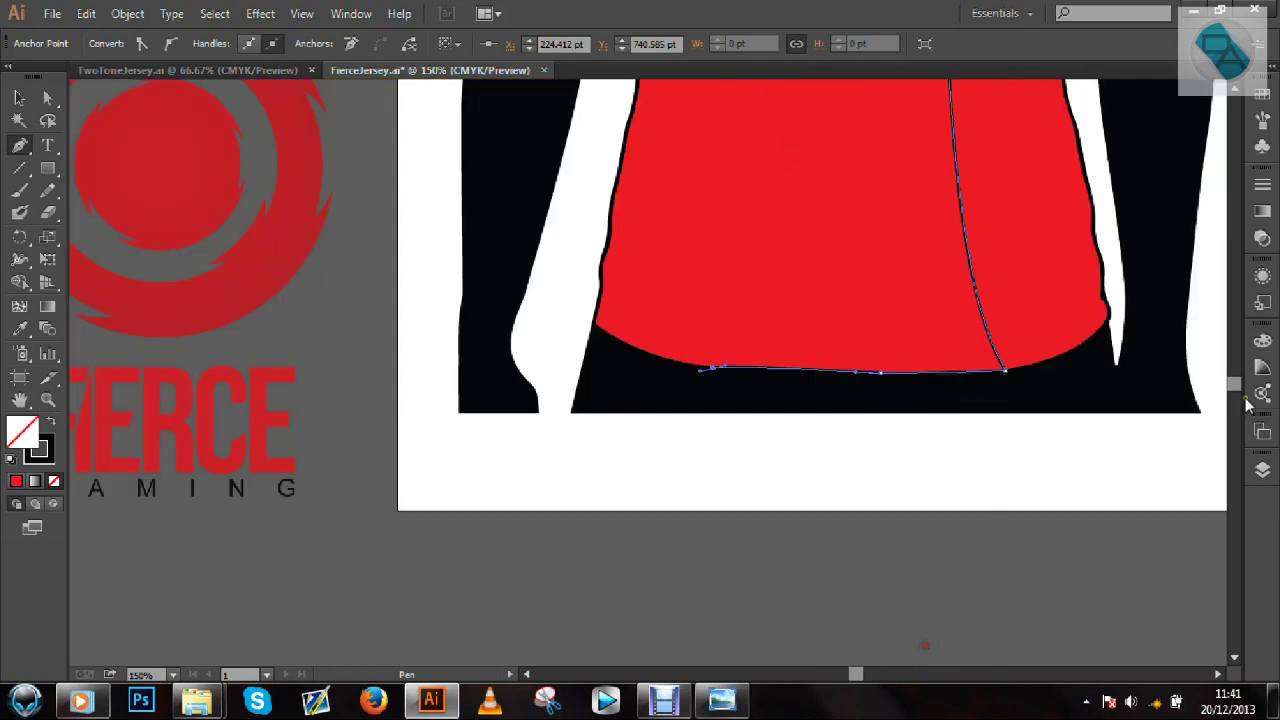
pyautogui.scroll(2, 1240, 385)
pyautogui.hotkey('ctrl', '-')
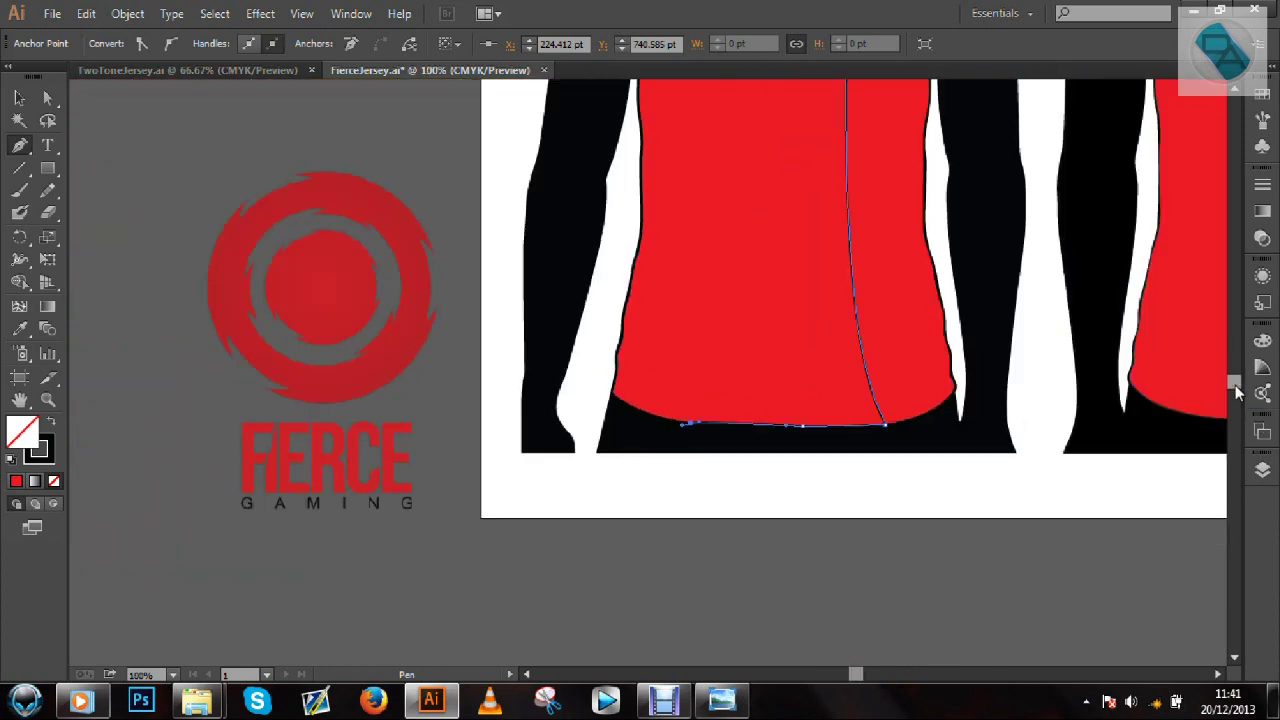
pyautogui.hotkey('ctrl', '-')
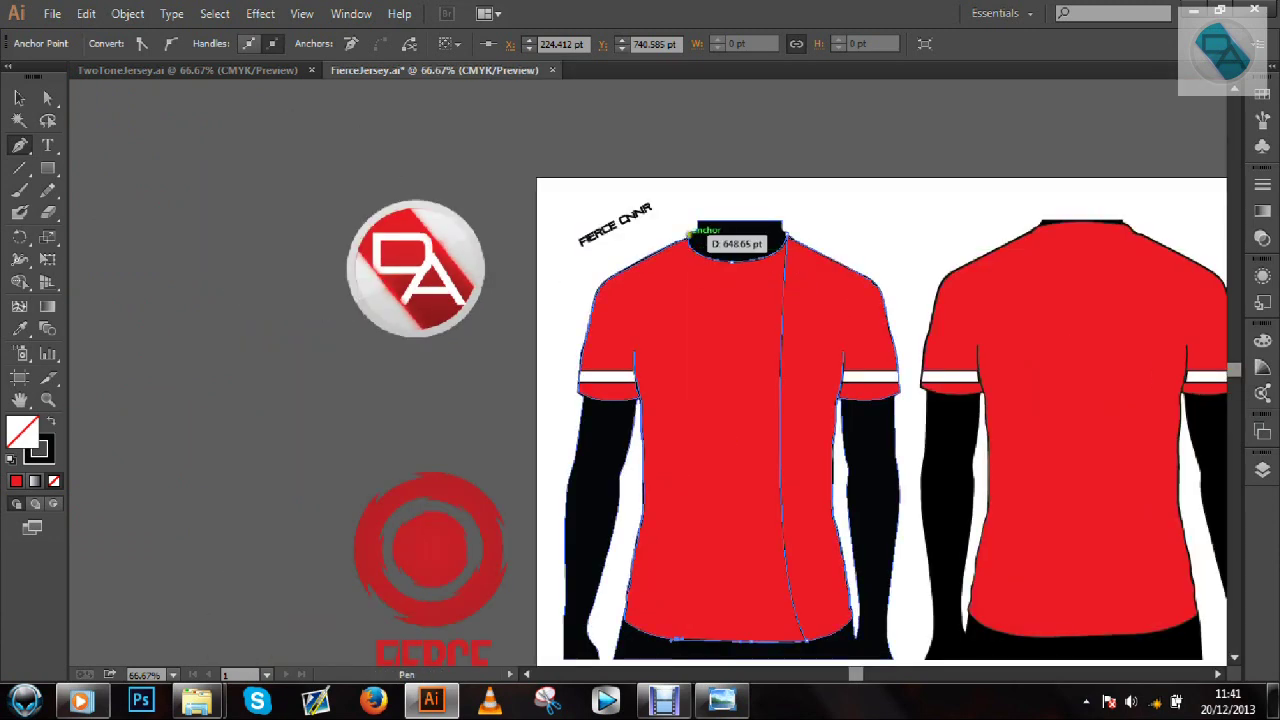
pyautogui.click(689, 234)
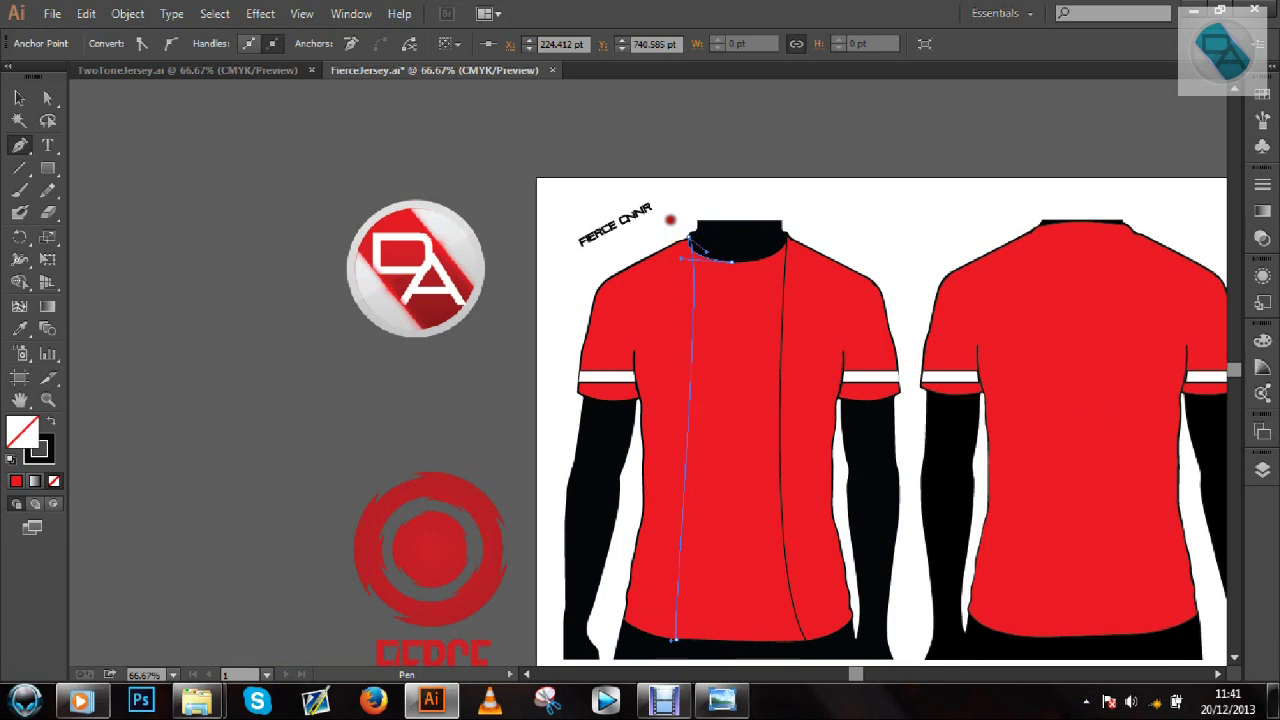
pyautogui.moveTo(670, 199); pyautogui.dragTo(677, 170)
pyautogui.click(22, 98)
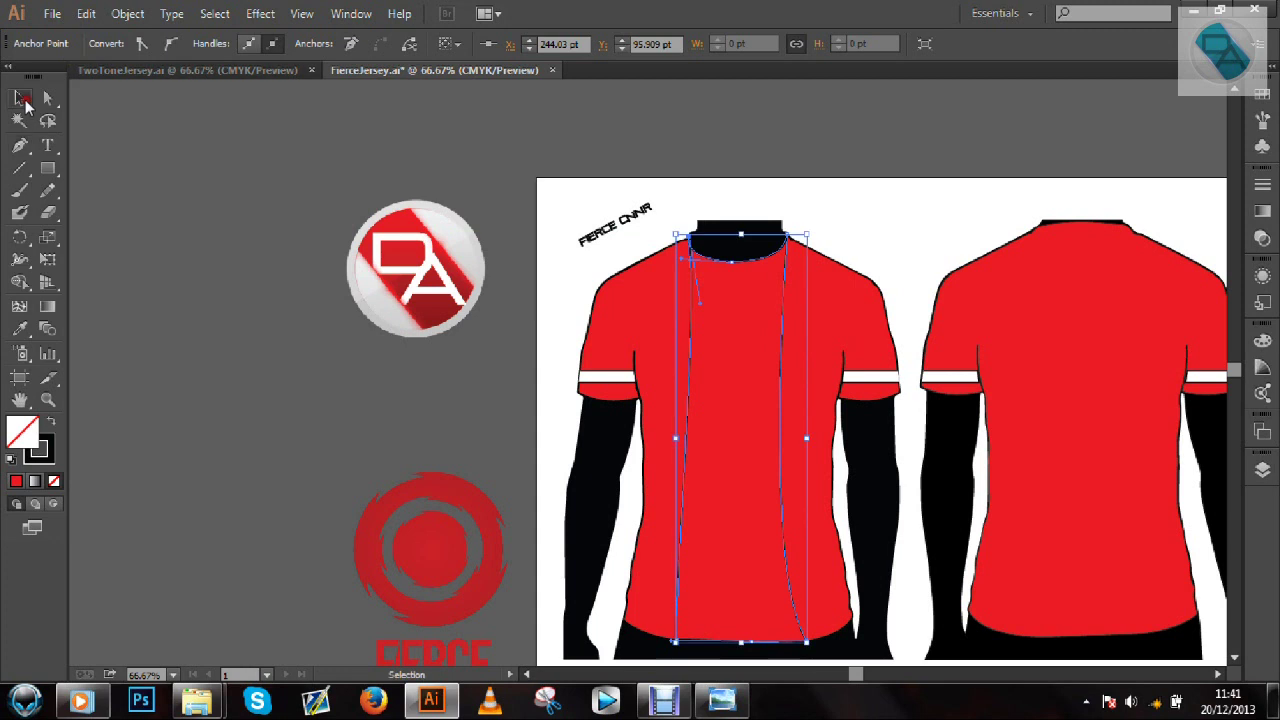
pyautogui.click(262, 336)
pyautogui.click(240, 474)
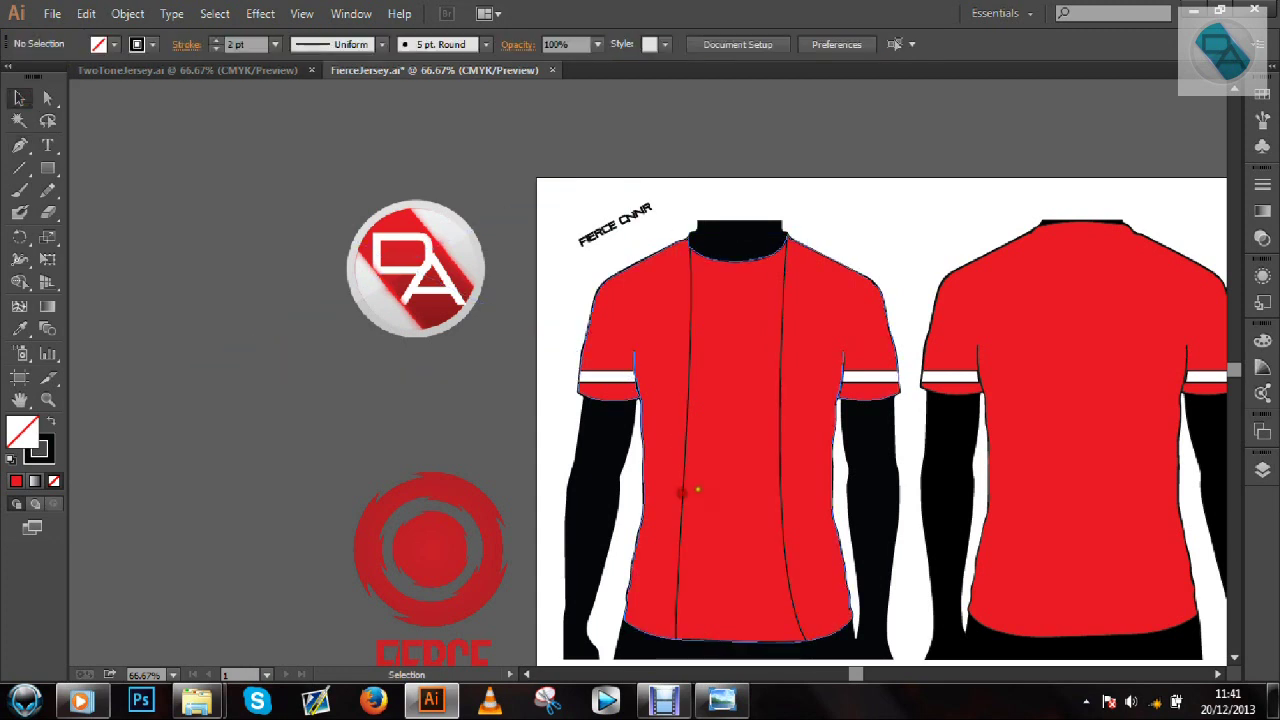
# Fill the closed centre stripe shape on the front jersey with white and deselect it
pyautogui.click(682, 486)
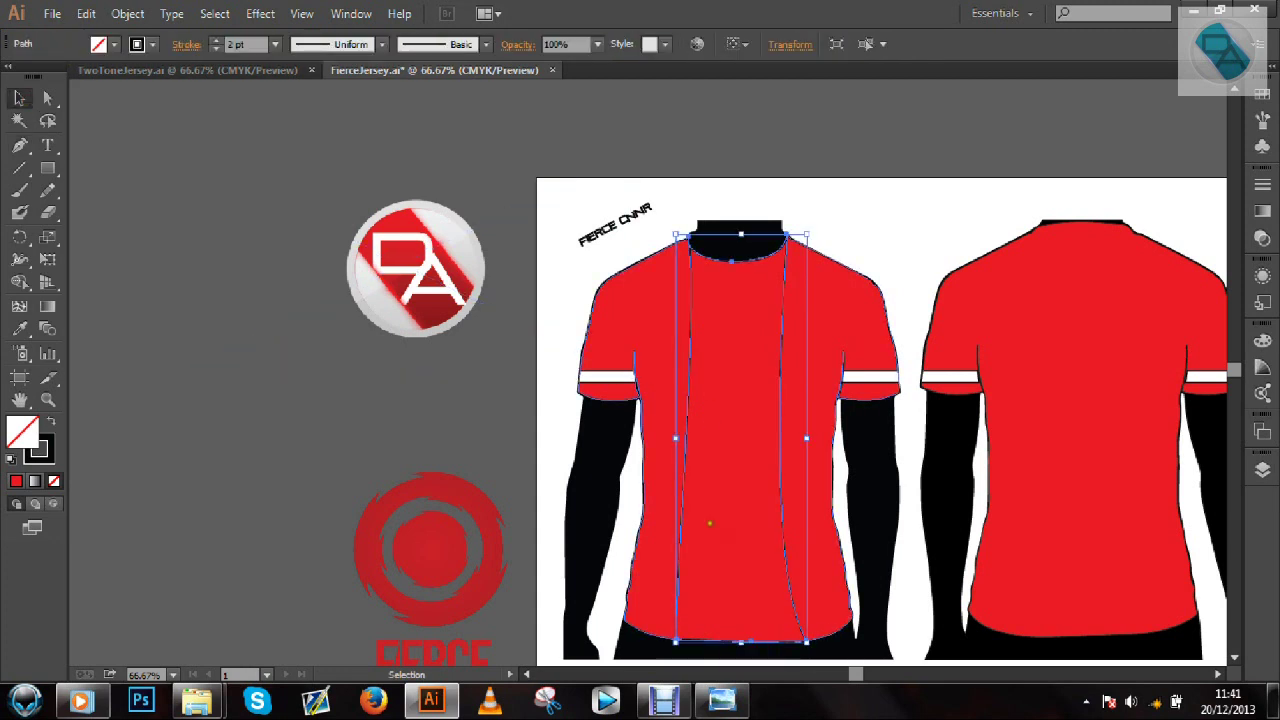
pyautogui.click(378, 483)
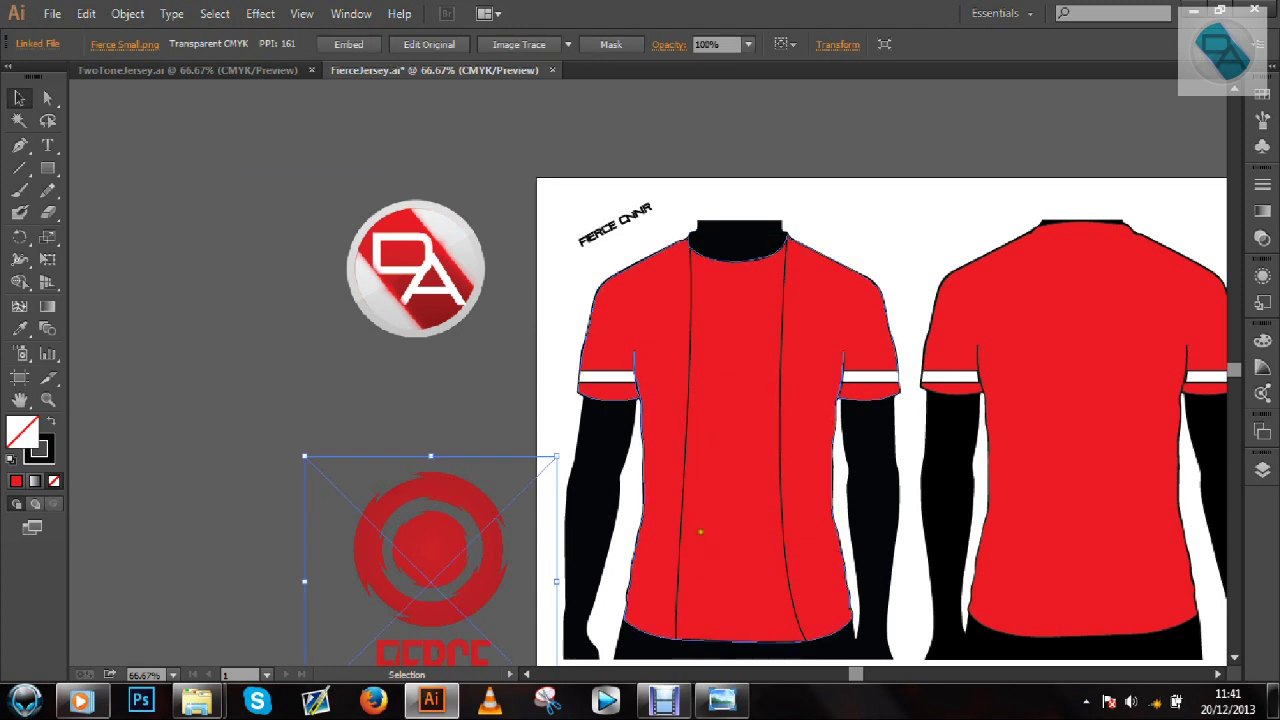
pyautogui.click(688, 517)
pyautogui.click(113, 50)
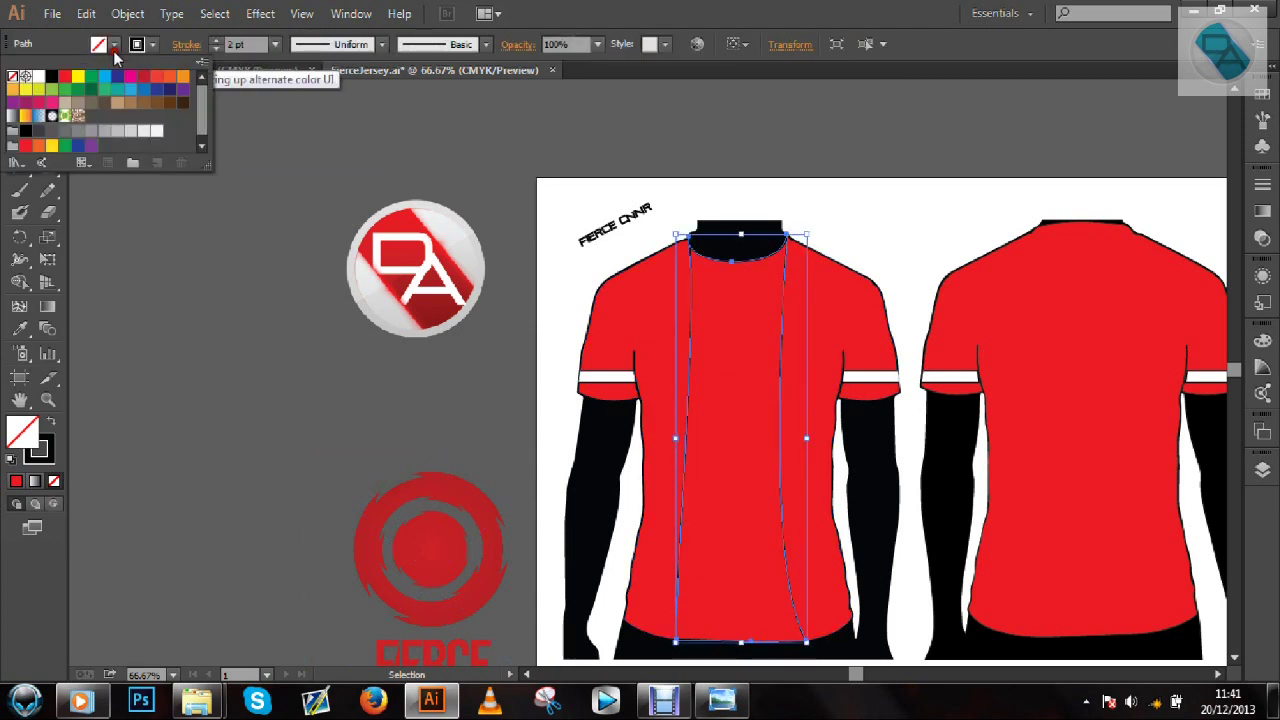
pyautogui.click(38, 77)
pyautogui.click(223, 407)
pyautogui.click(223, 407)
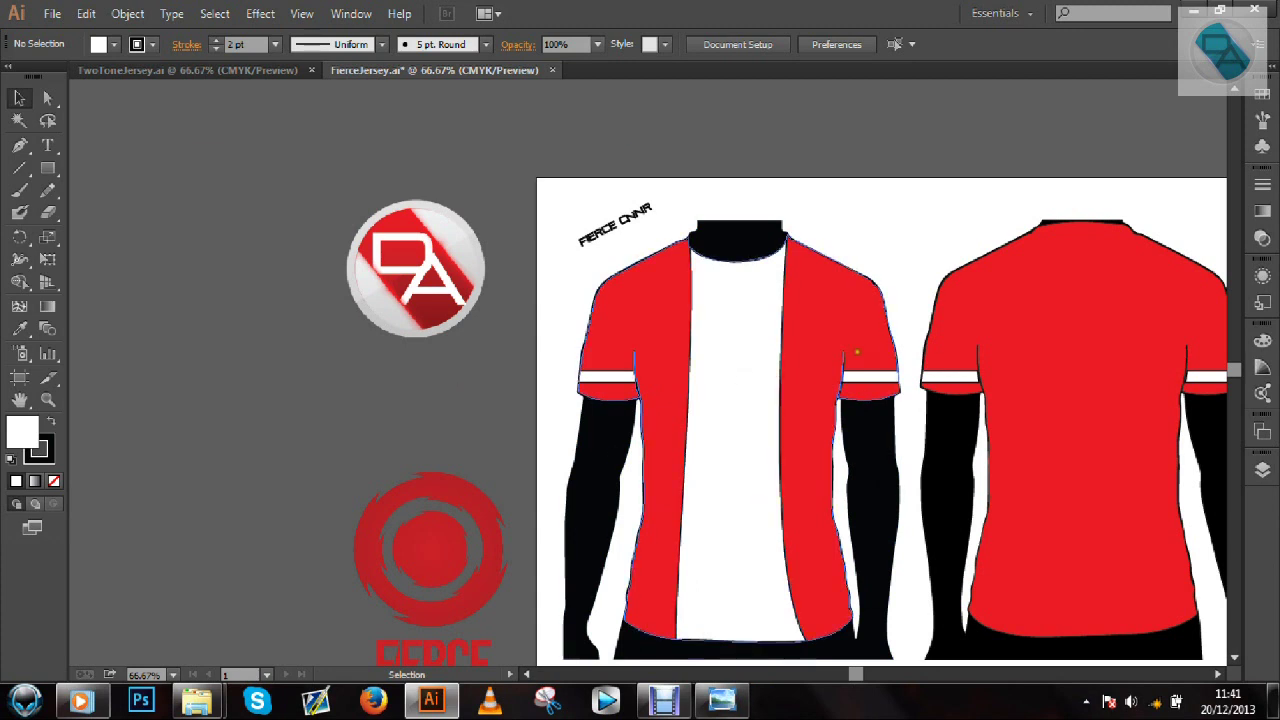
# Compare the white centre stripe with the reference jersey image and return to the Illustrator artwork
pyautogui.click(722, 700)
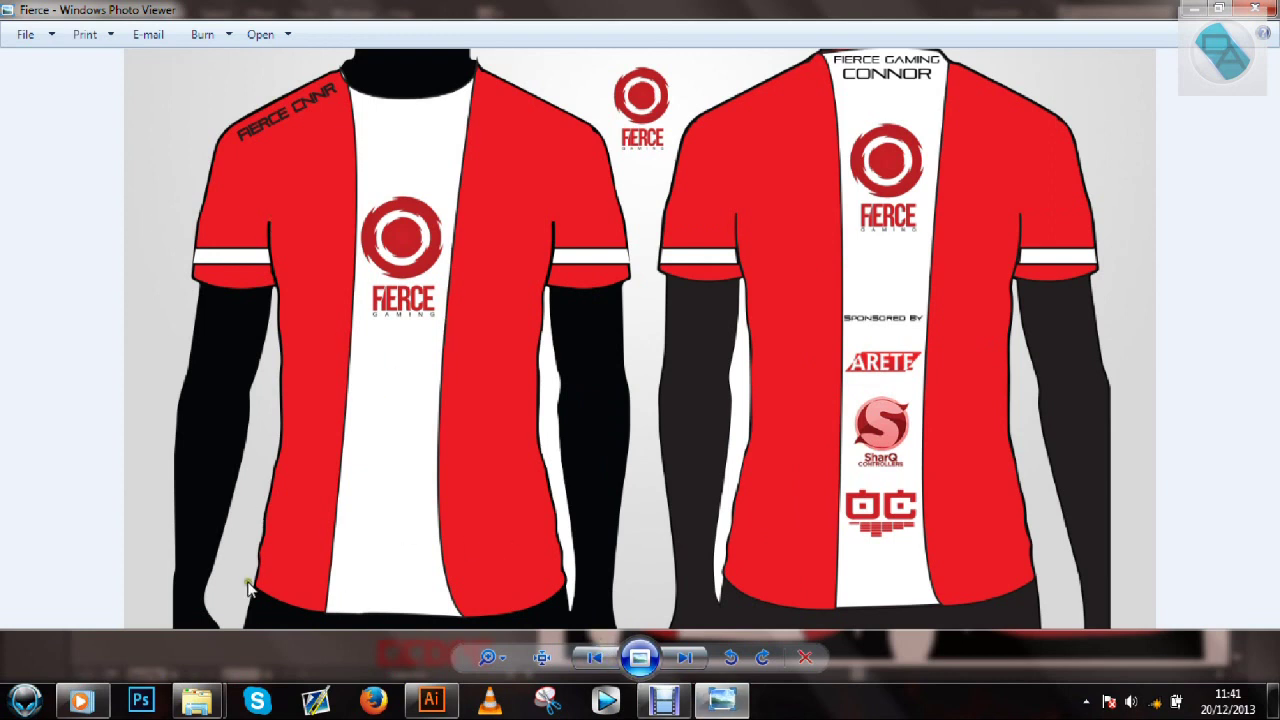
pyautogui.click(431, 700)
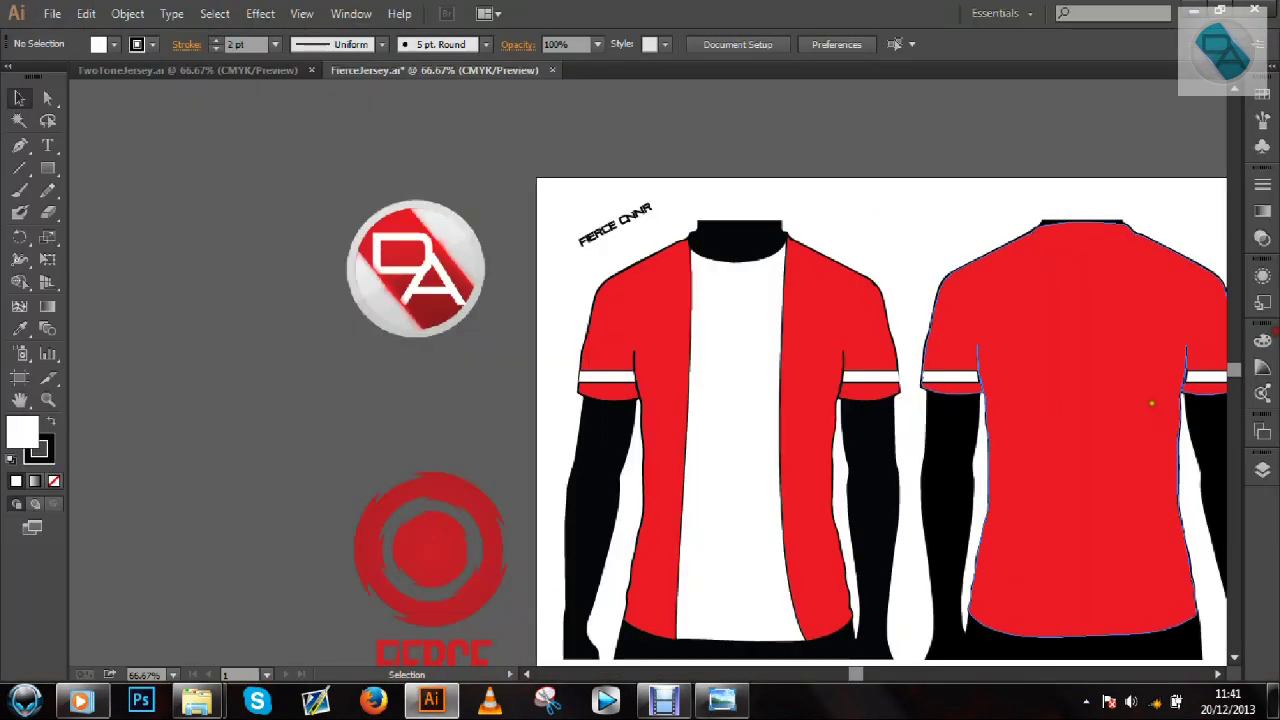
# Search the fonts for the slanted player-name text above the front jersey's left shoulder and choose PirulenRg-Regular
pyautogui.scroll(-1, 1230, 380)
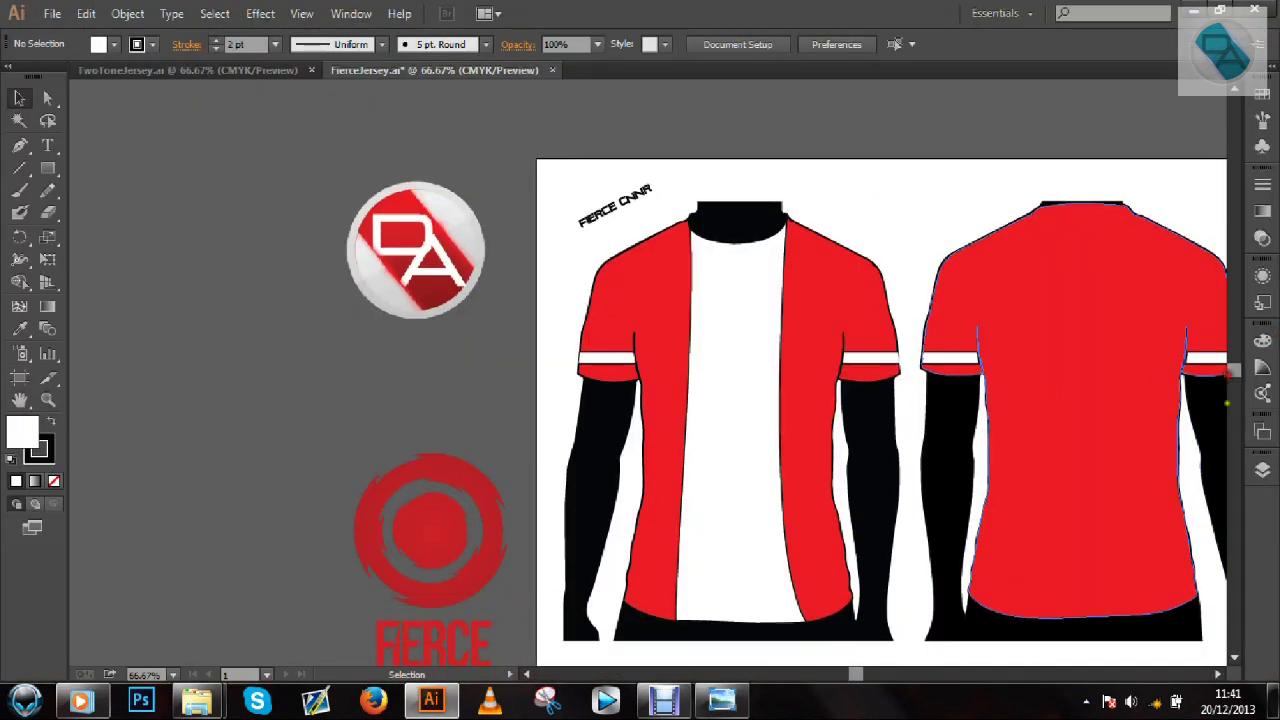
pyautogui.click(1216, 677)
pyautogui.hotkey('ctrl', '+')
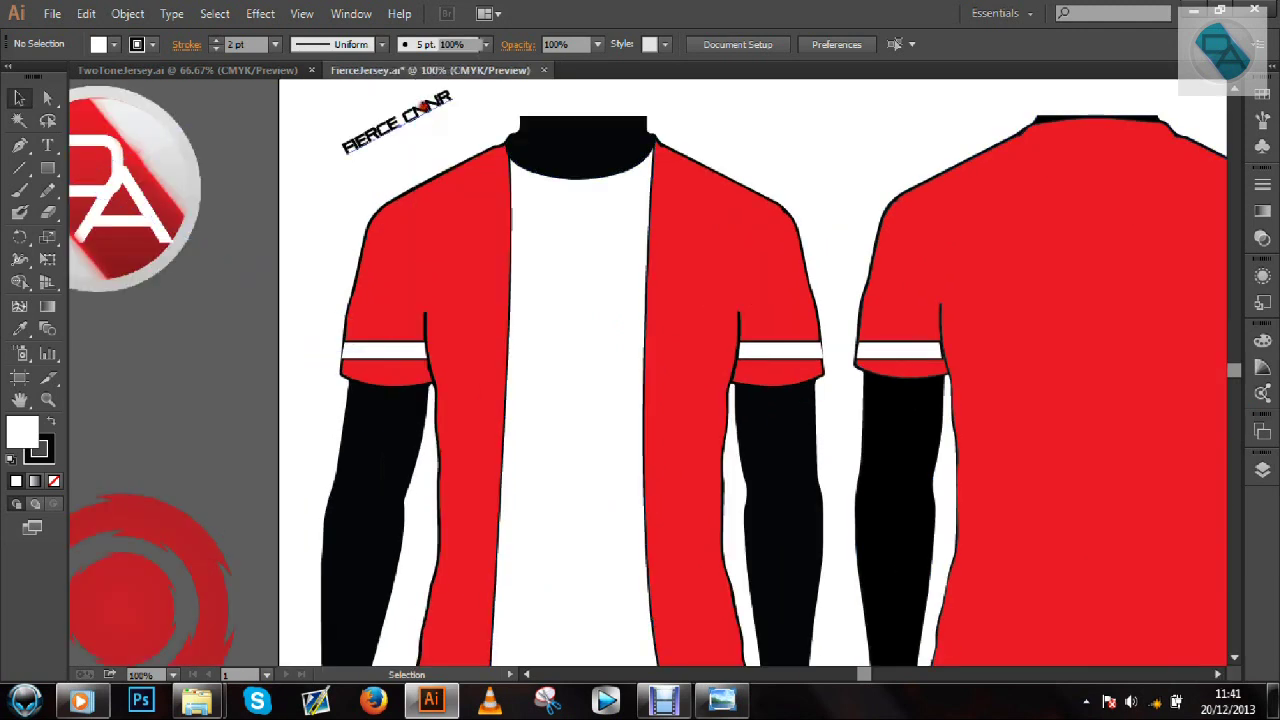
pyautogui.click(418, 106)
pyautogui.press('t')
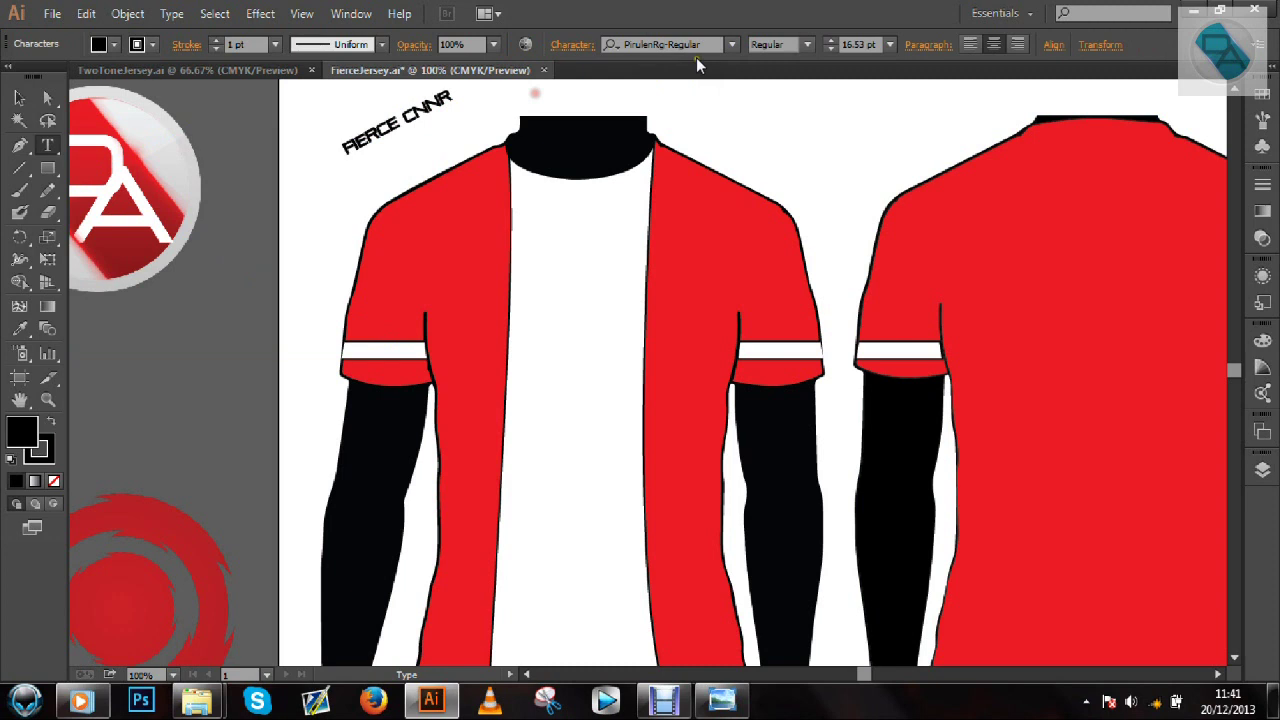
pyautogui.click(692, 44)
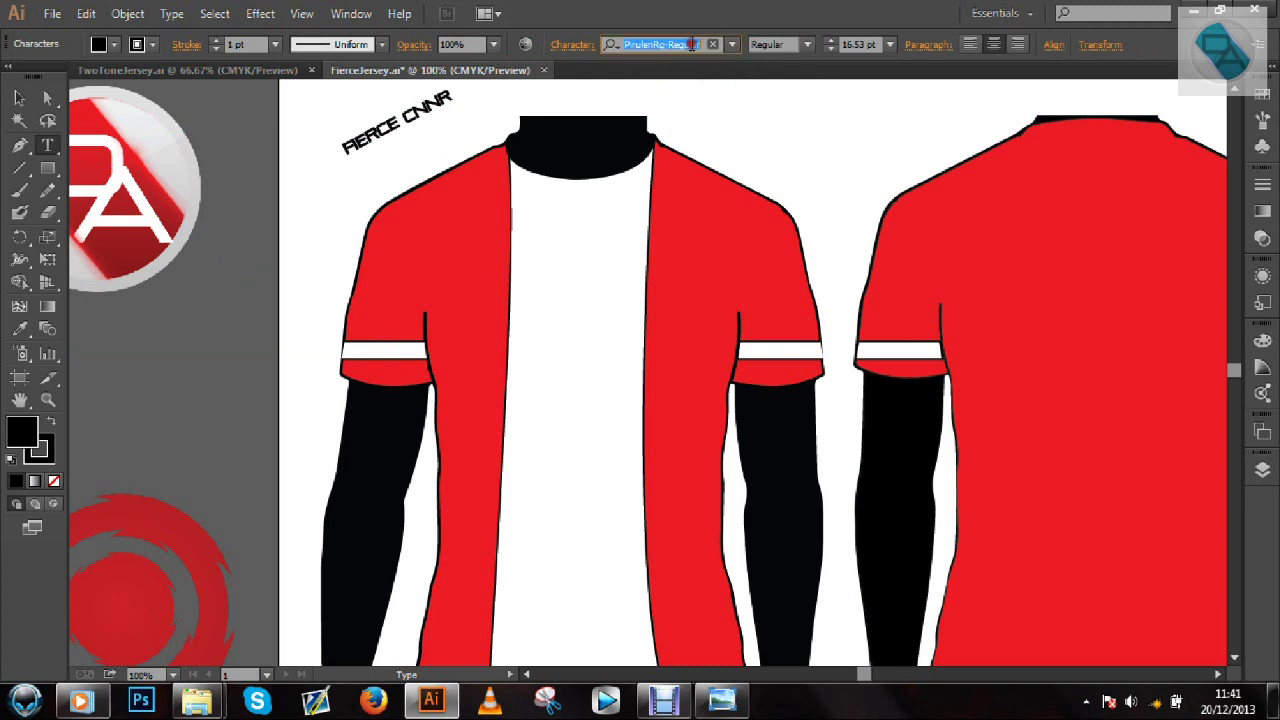
pyautogui.write('bl')
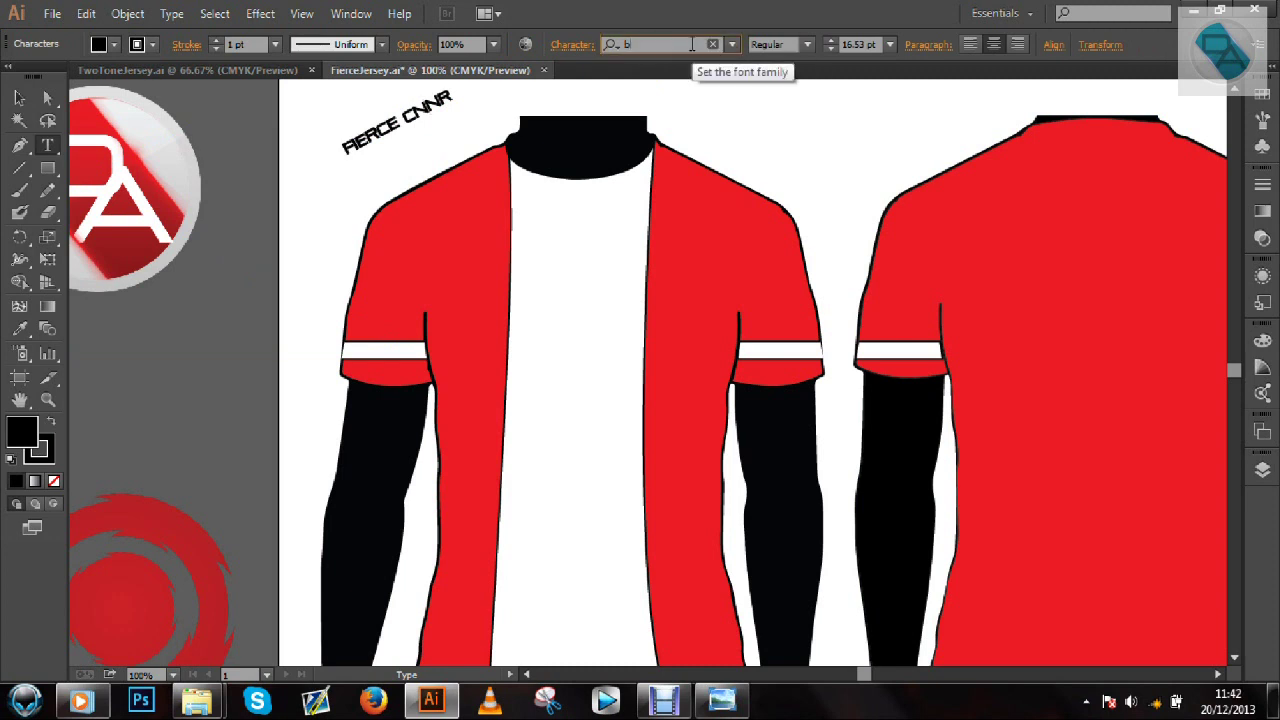
pyautogui.write('ack')
pyautogui.click(702, 62)
pyautogui.click(688, 46)
pyautogui.write('fi')
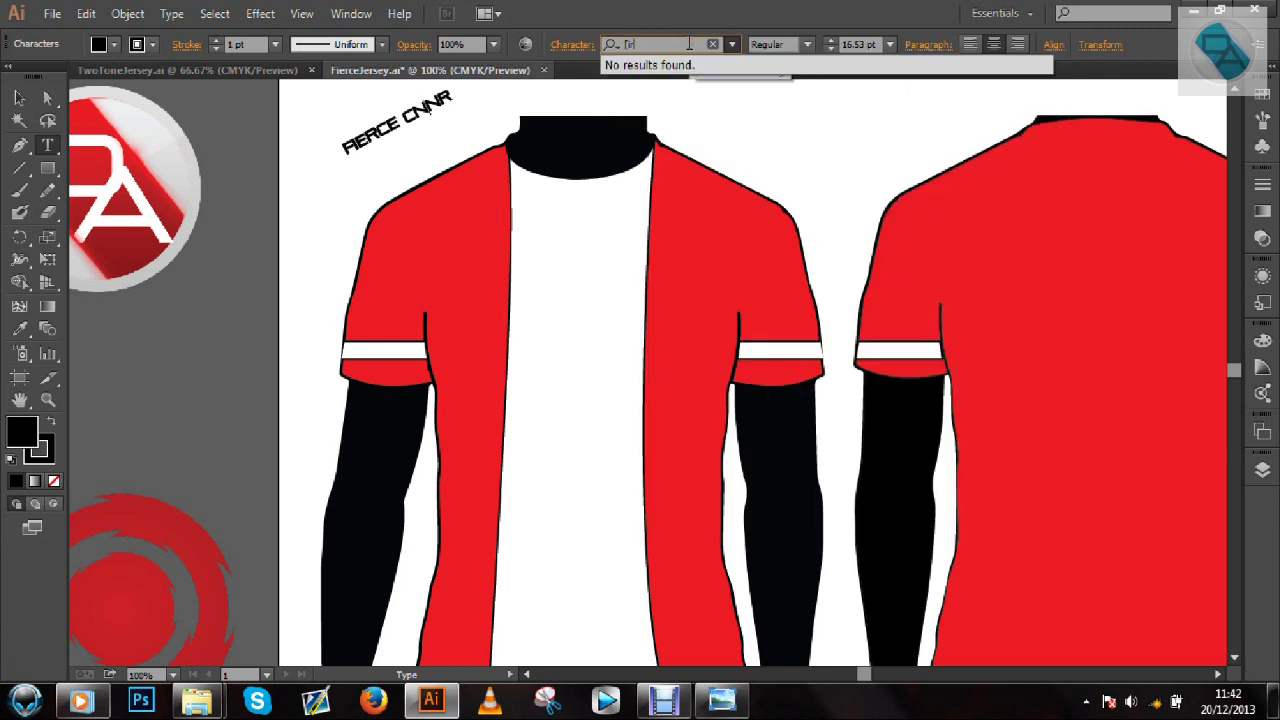
pyautogui.press('BackSpace')
pyautogui.write('pir')
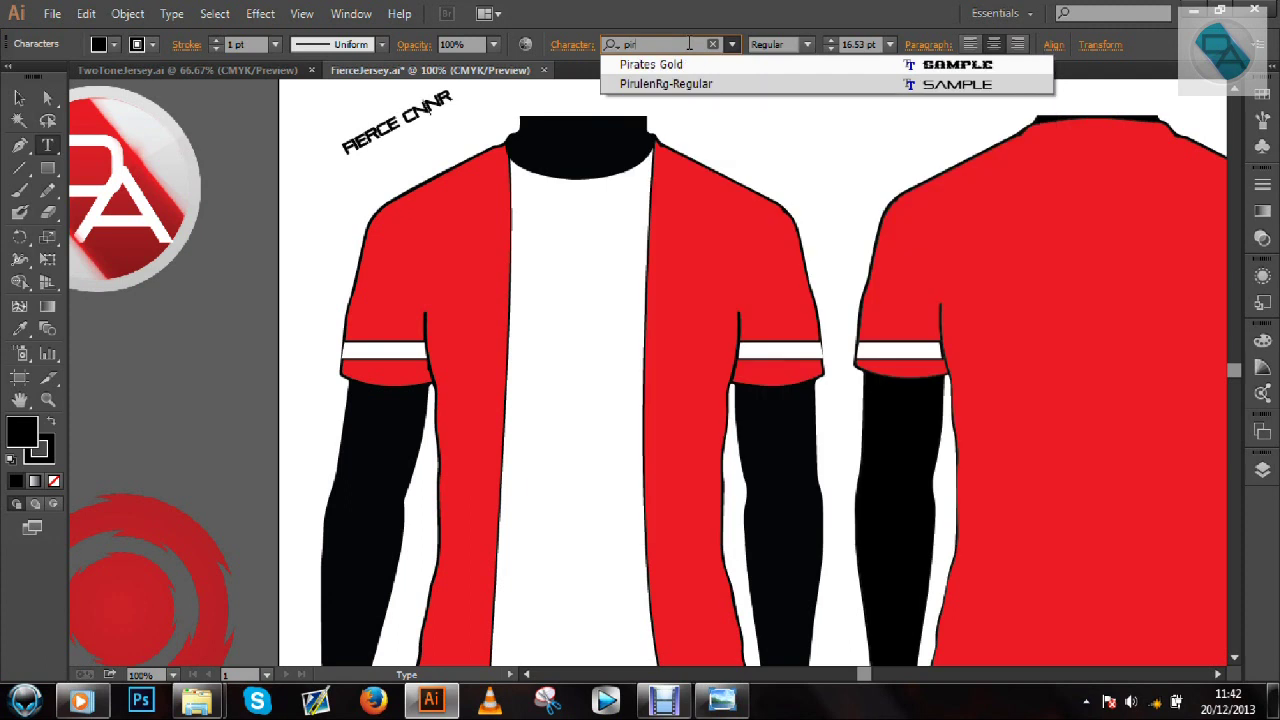
pyautogui.click(688, 80)
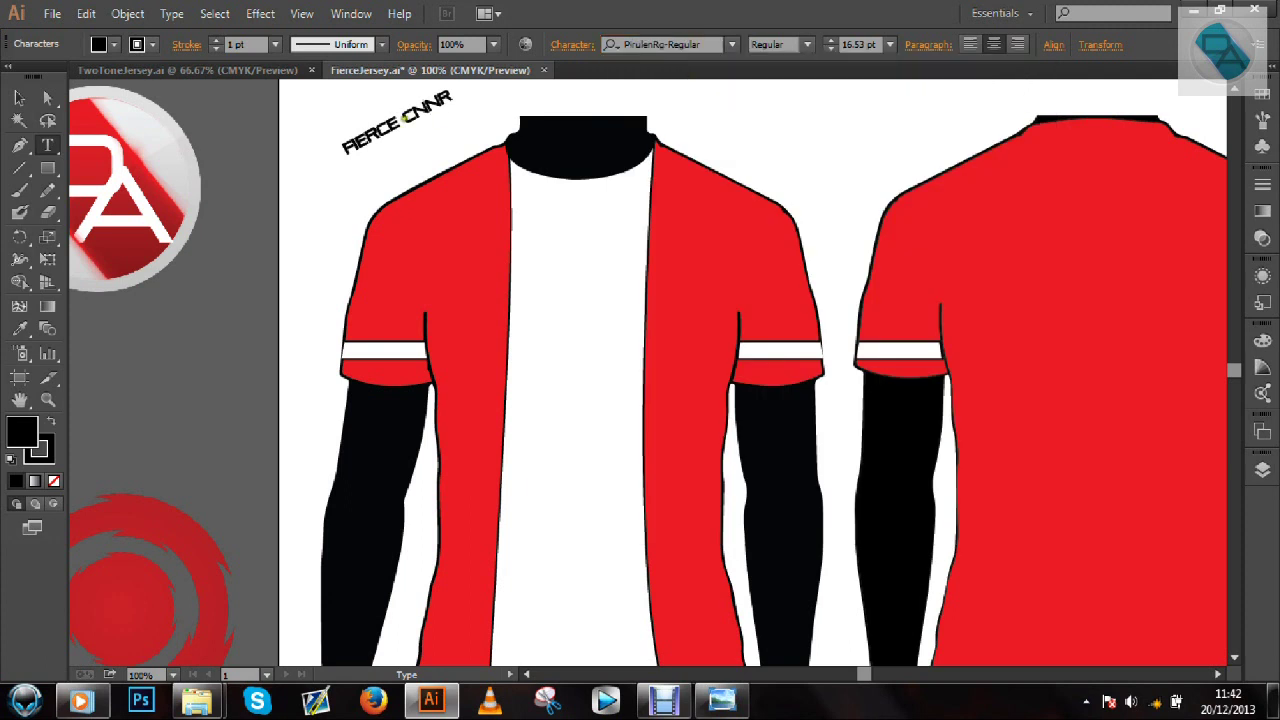
# Move the slanted player-name text onto the front jersey's left shoulder, just below the shoulder seam, and deselect it
pyautogui.click(16, 97)
pyautogui.moveTo(422, 99); pyautogui.dragTo(470, 173)
pyautogui.click(323, 162)
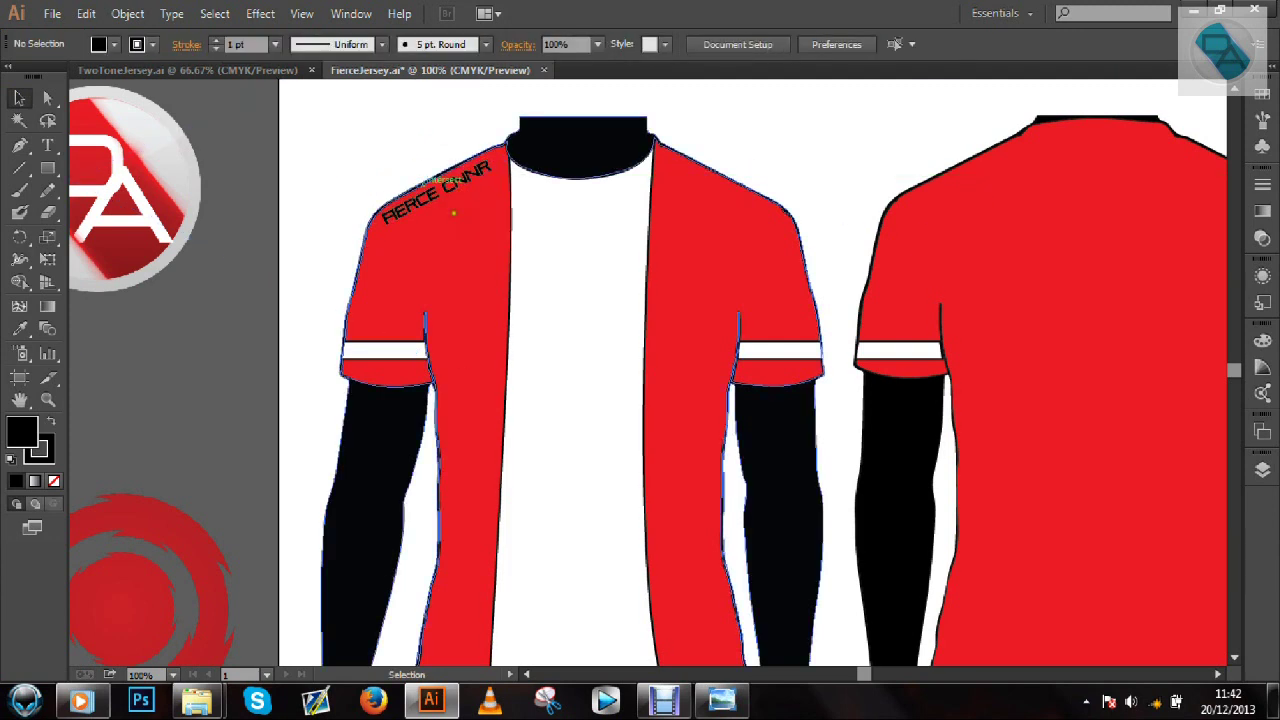
# Try a white fill with no stroke on the shoulder text and undo the colour changes
pyautogui.click(479, 172)
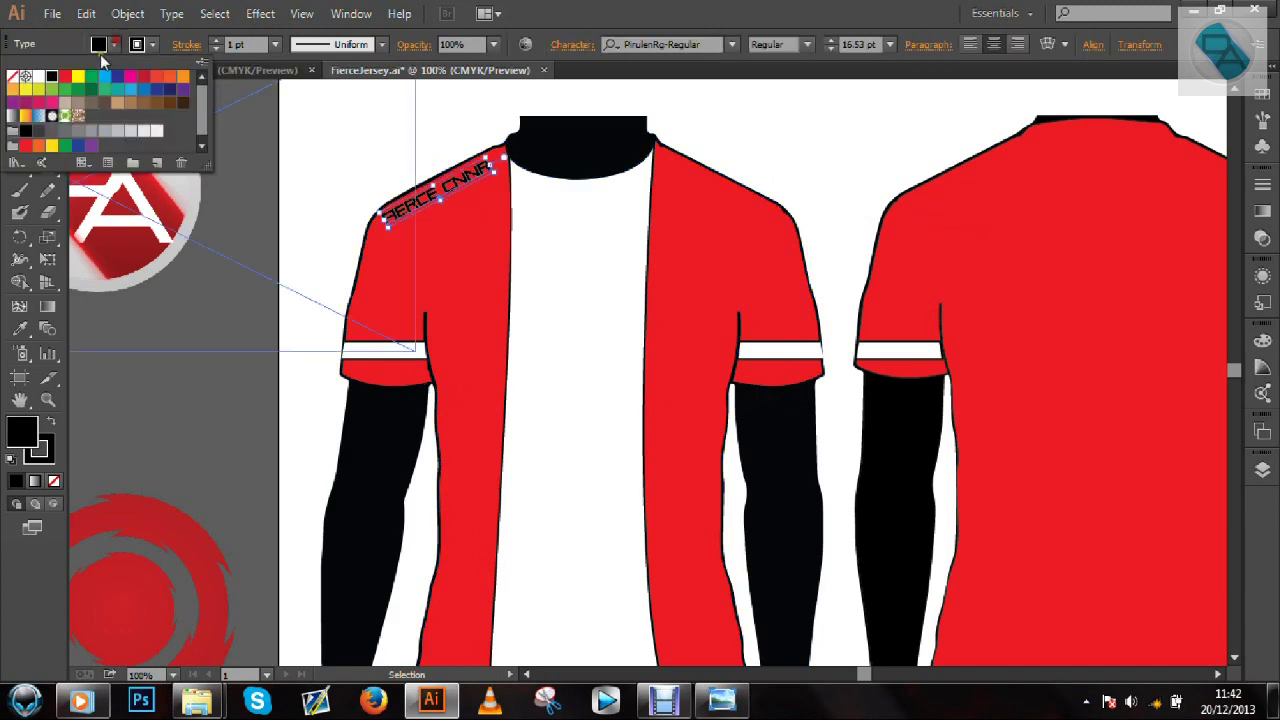
pyautogui.click(39, 76)
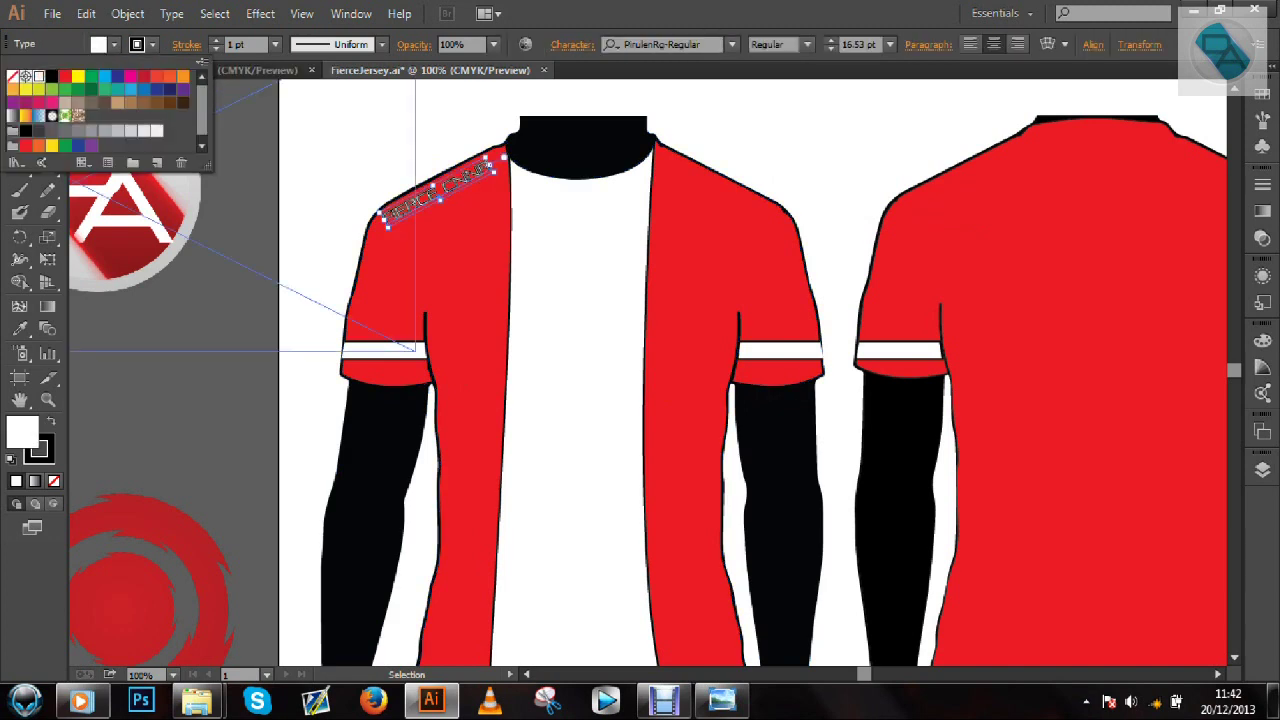
pyautogui.click(52, 76)
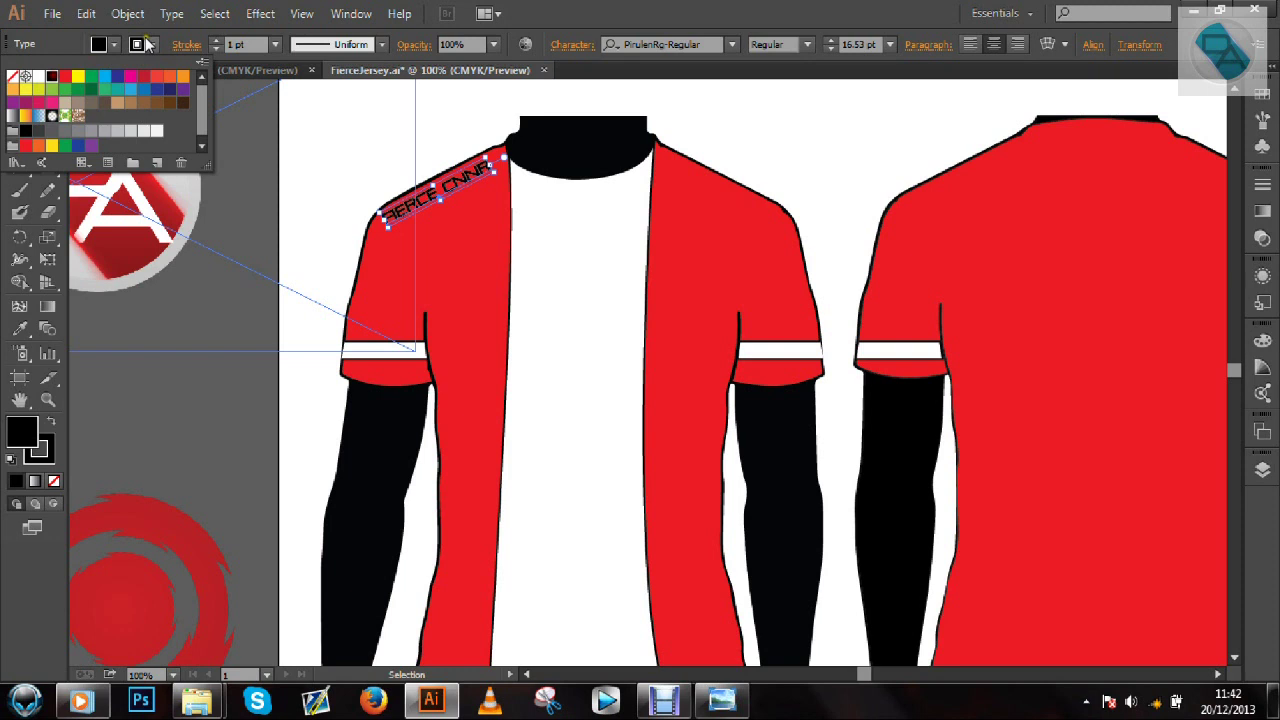
pyautogui.click(13, 76)
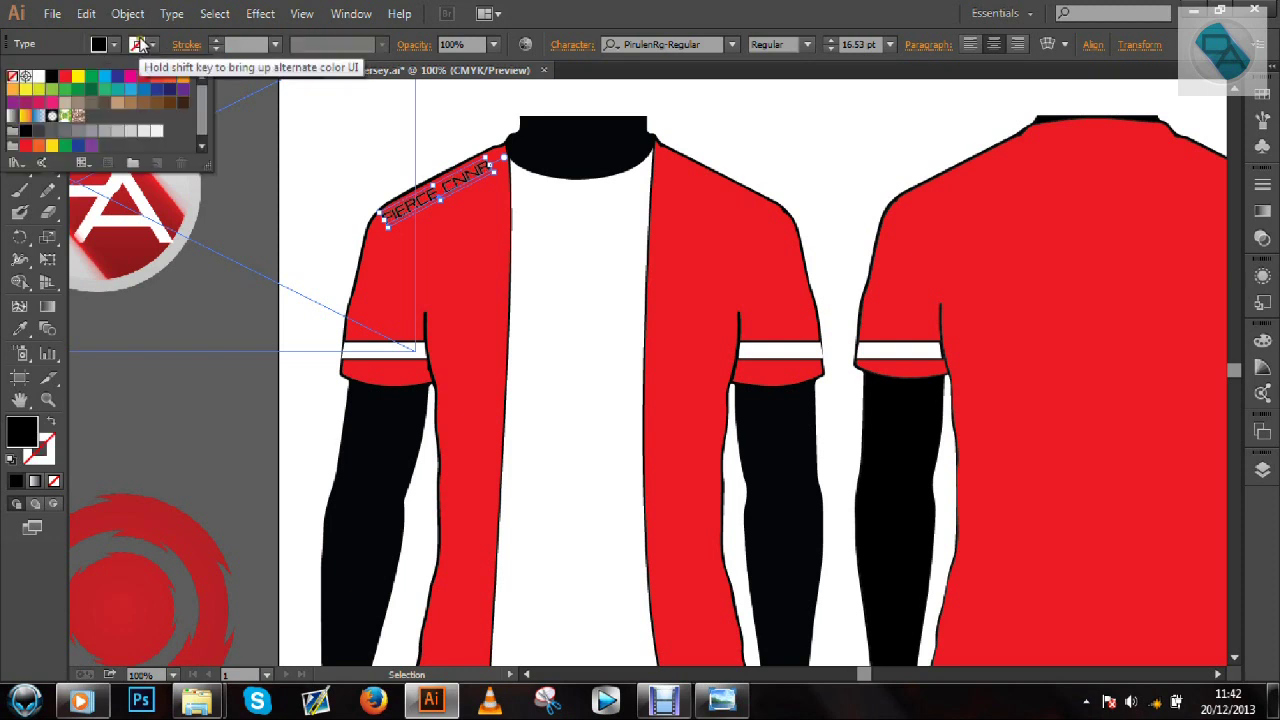
pyautogui.click(113, 46)
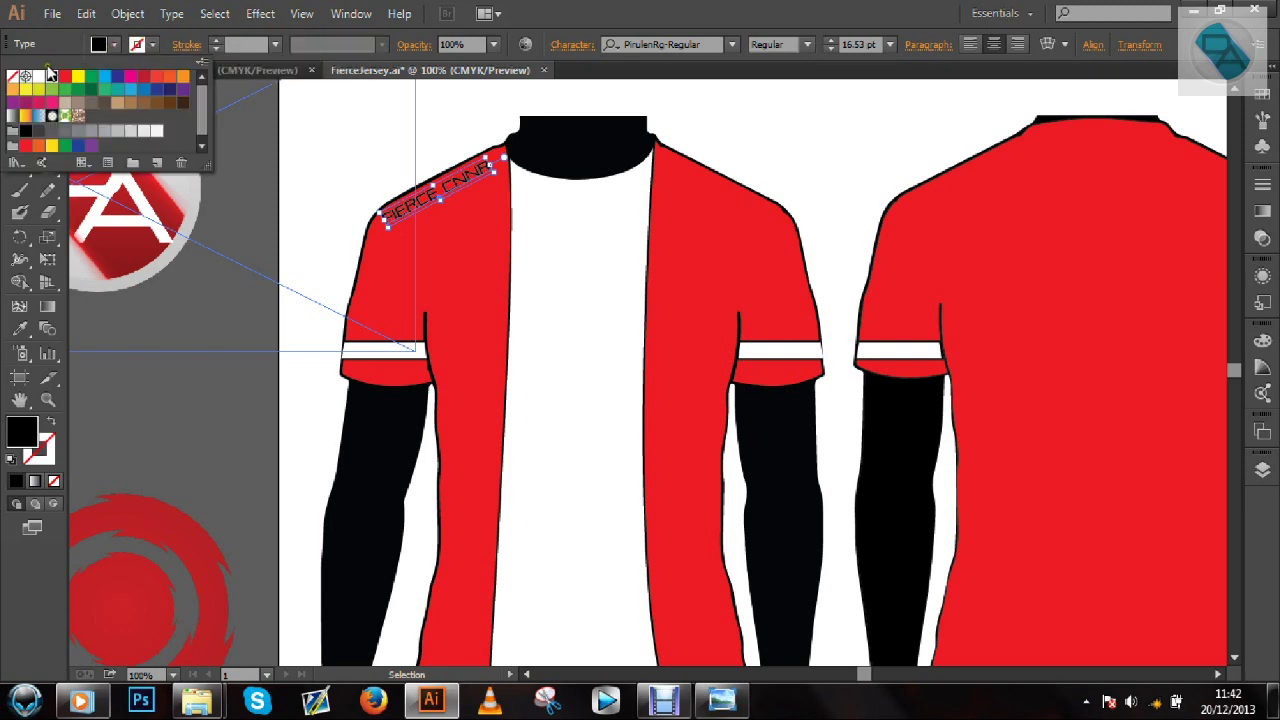
pyautogui.click(44, 75)
pyautogui.click(434, 120)
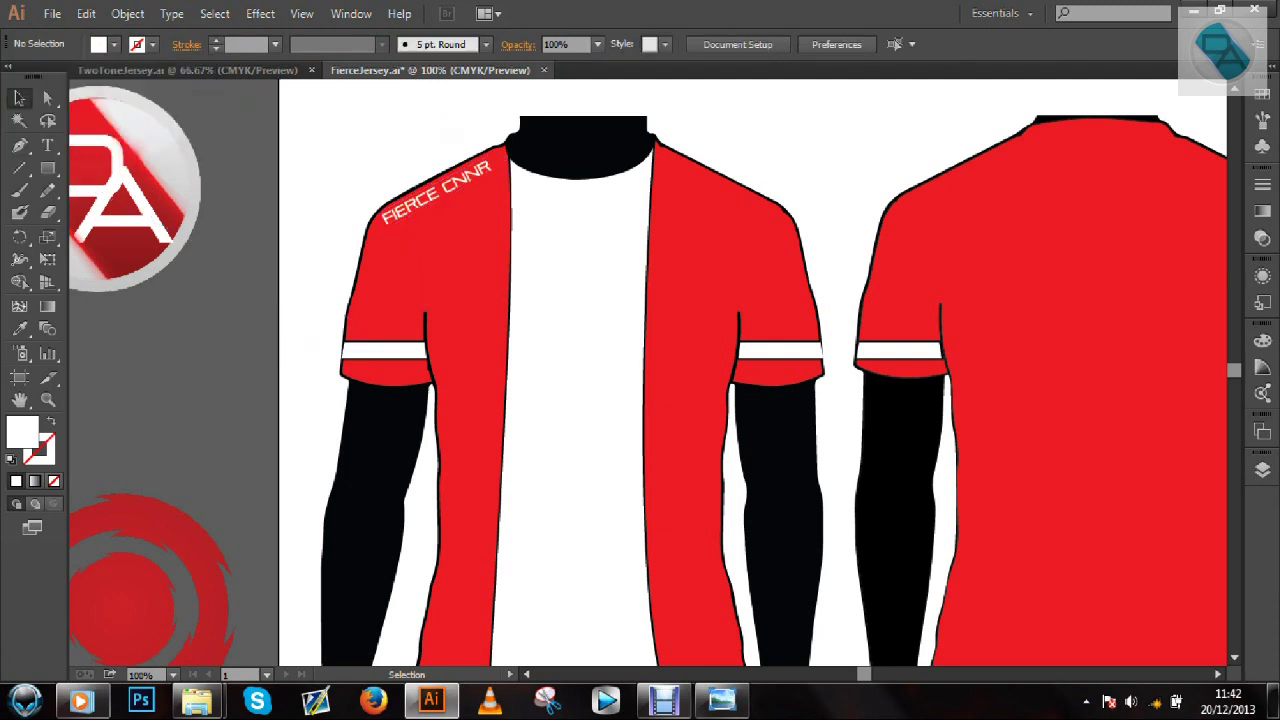
pyautogui.hotkey('ctrl', 'z')
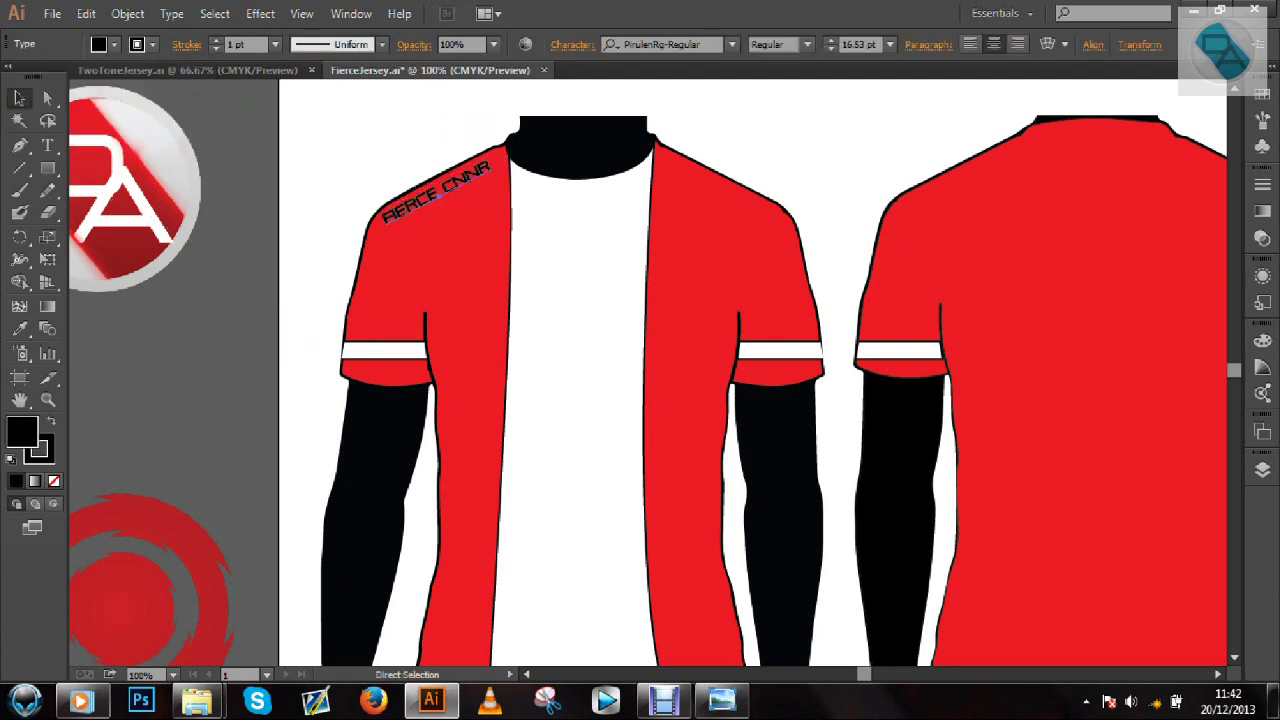
pyautogui.click(468, 114)
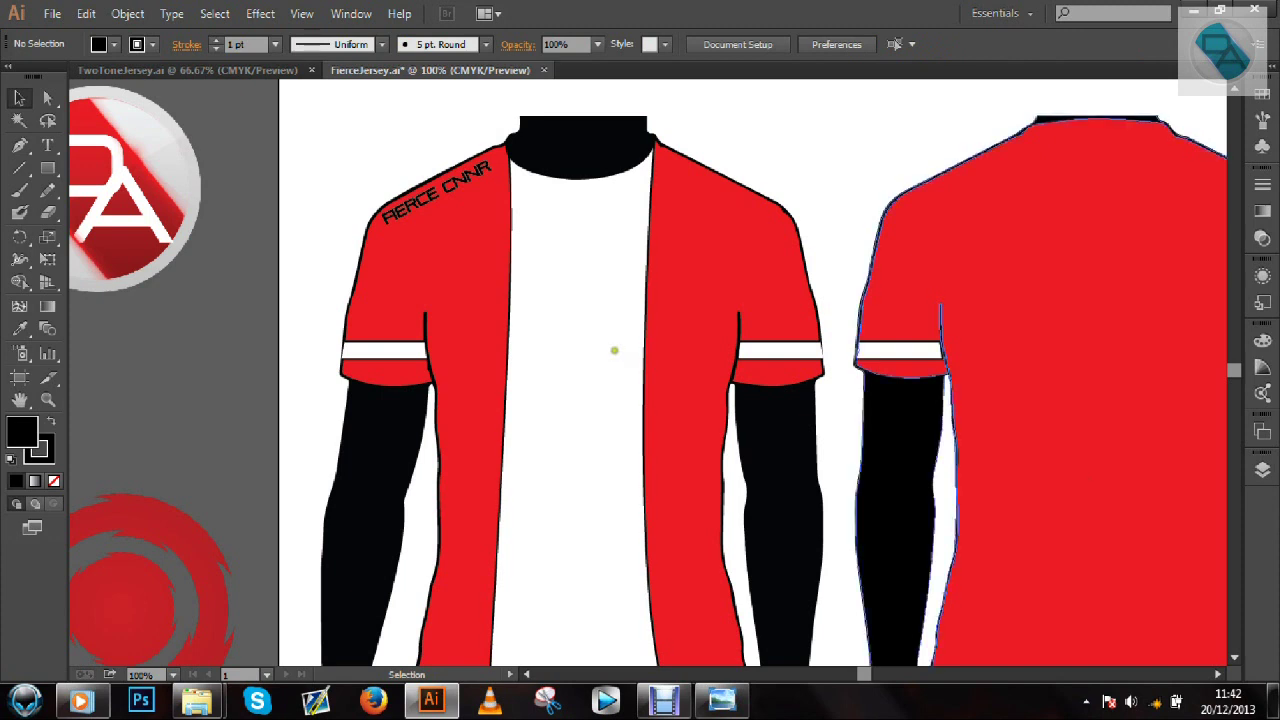
# Move the lowest Fierce Gaming logo from beside the artboard onto the front jersey's white stripe at chest height and bring it to the front
pyautogui.hotkey('ctrl', '-')
pyautogui.hotkey('ctrl', '-')
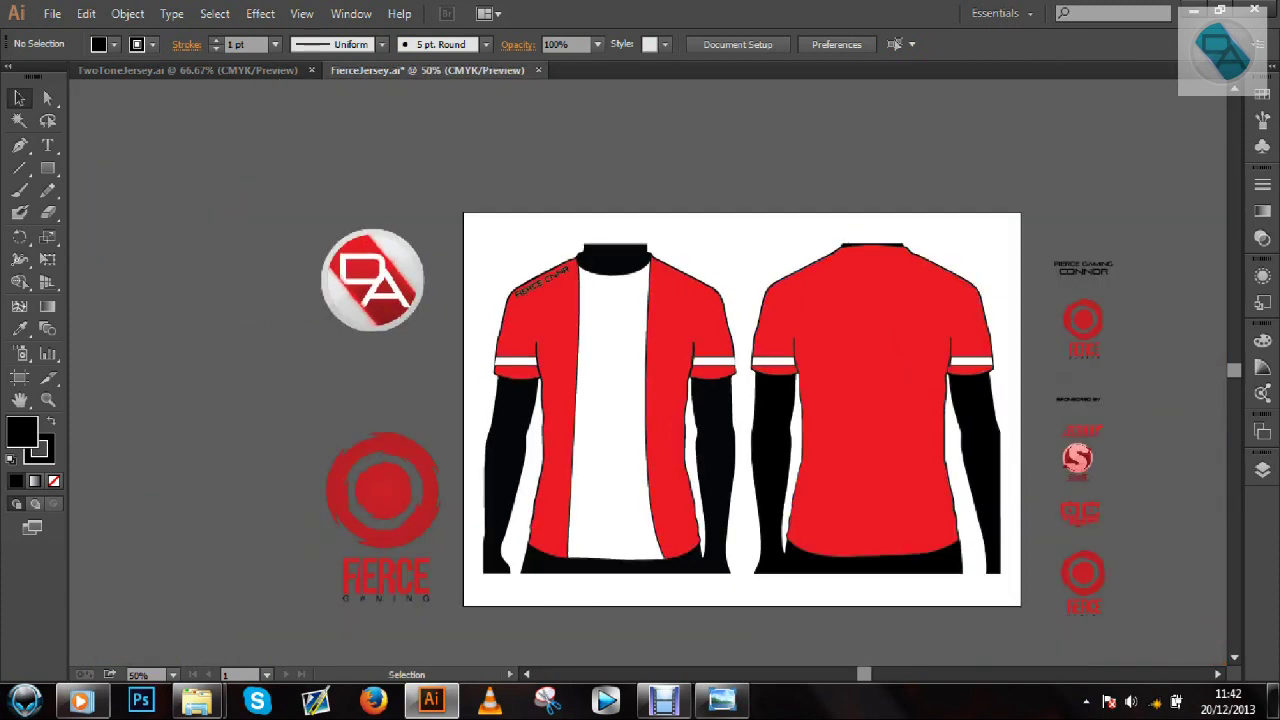
pyautogui.click(1088, 590)
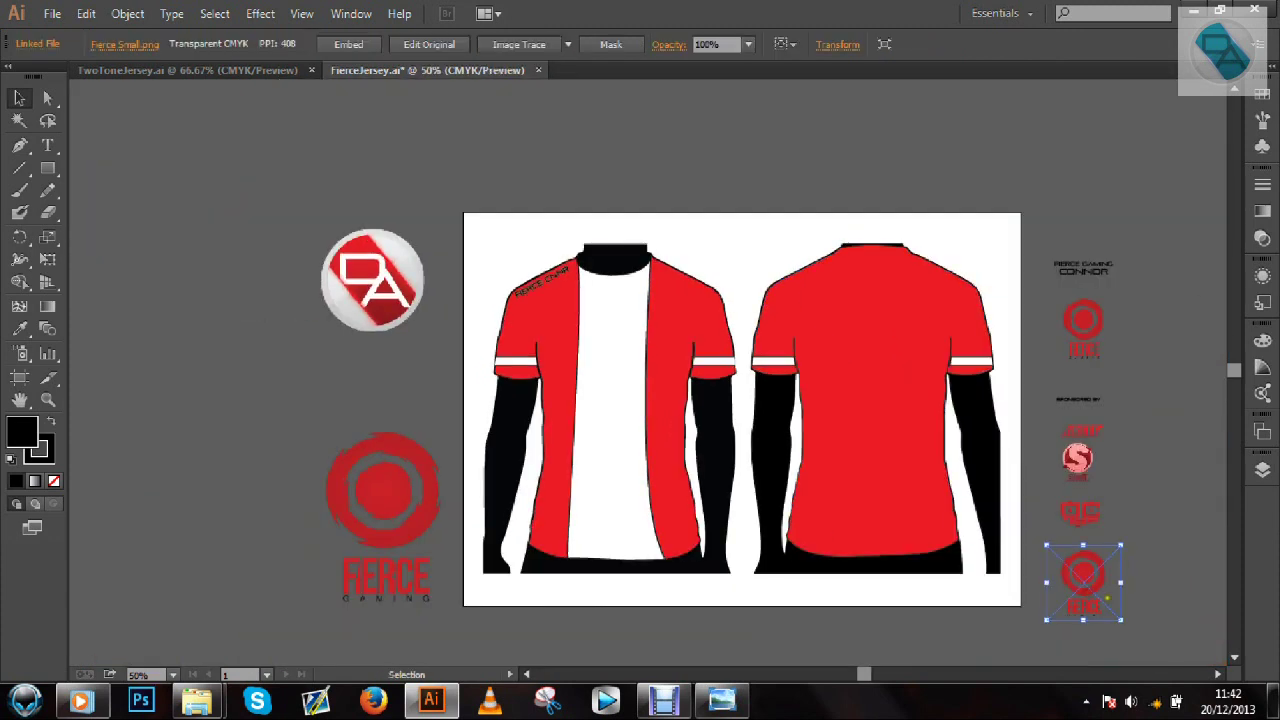
pyautogui.moveTo(1107, 598); pyautogui.dragTo(1072, 584)
pyautogui.moveTo(1073, 585); pyautogui.dragTo(634, 387)
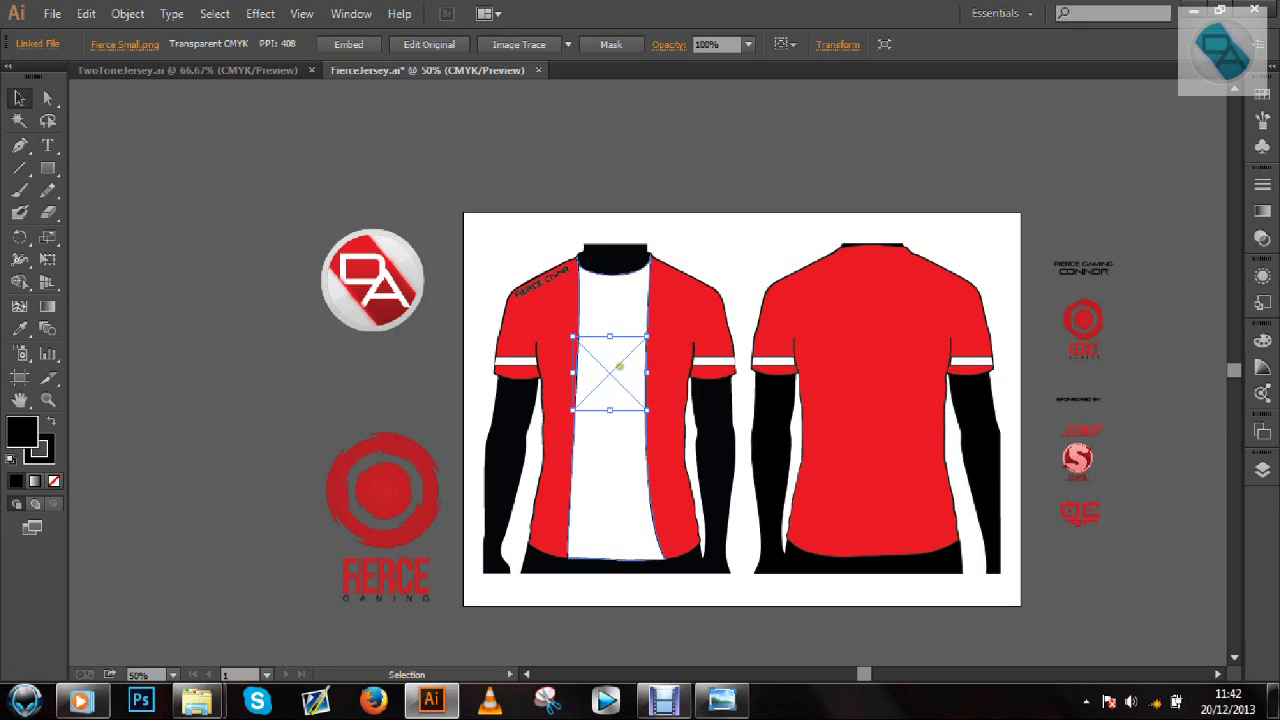
pyautogui.rightClick(620, 368)
pyautogui.moveTo(664, 466)
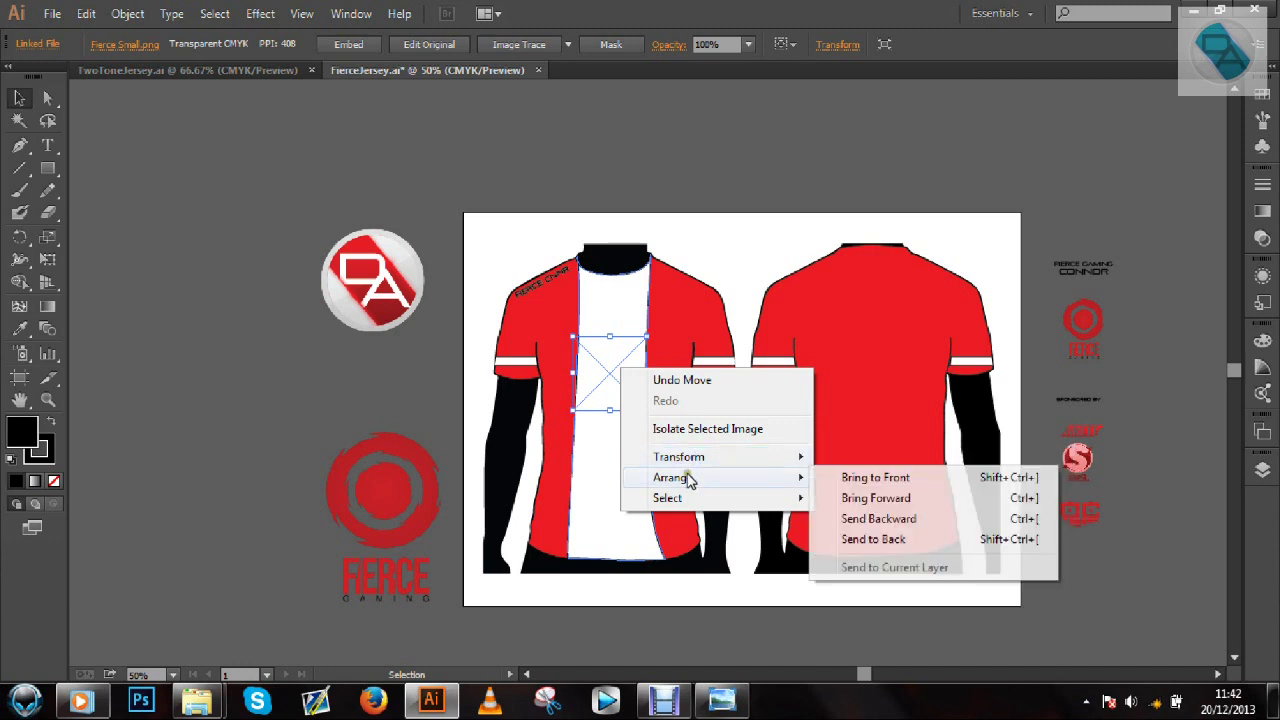
pyautogui.click(875, 477)
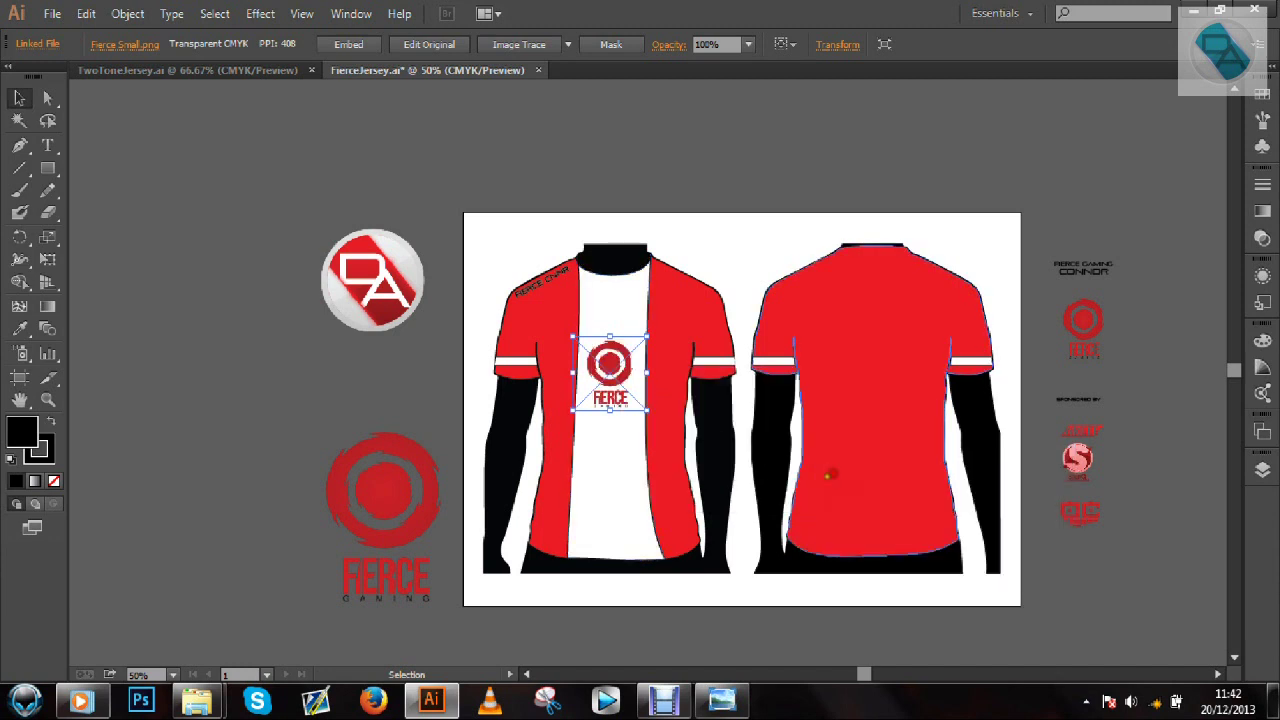
pyautogui.click(735, 256)
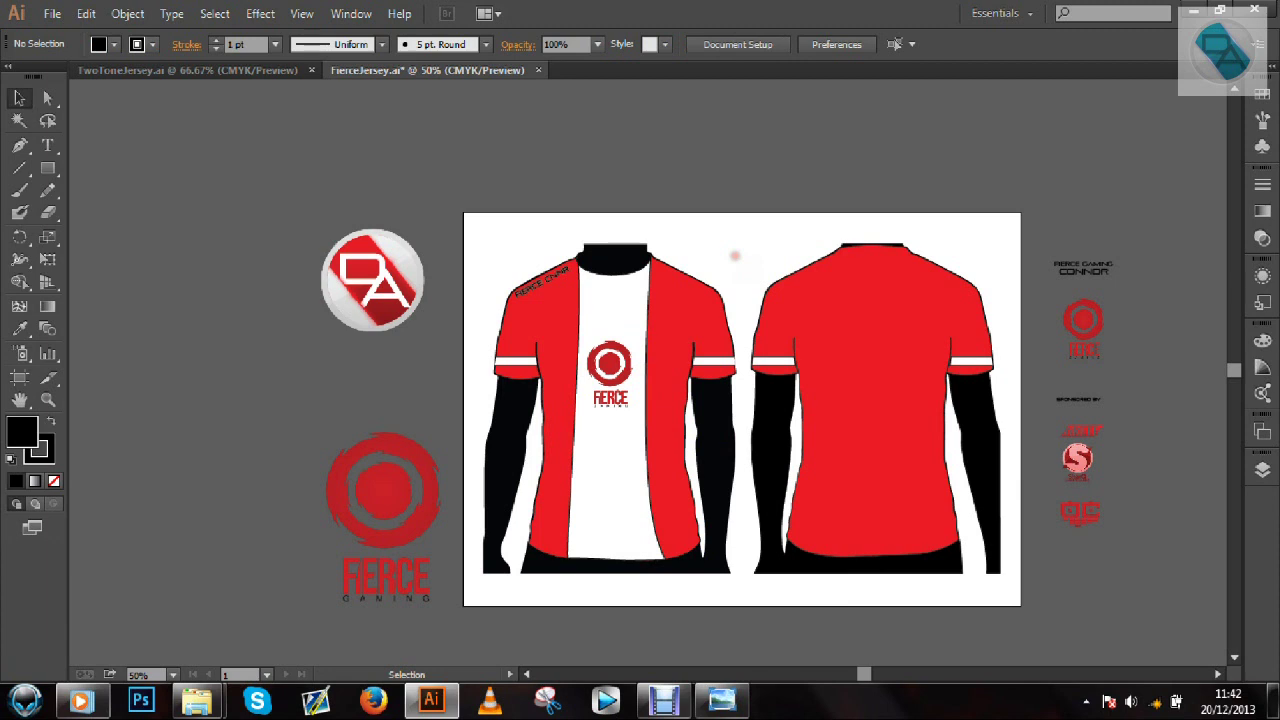
# Enlarge the Fierce Gaming logo on the front jersey slightly and recentre it on the white stripe
pyautogui.hotkey('ctrl', '+')
pyautogui.hotkey('ctrl', '+')
pyautogui.hotkey('ctrl', '+')
pyautogui.click(590, 398)
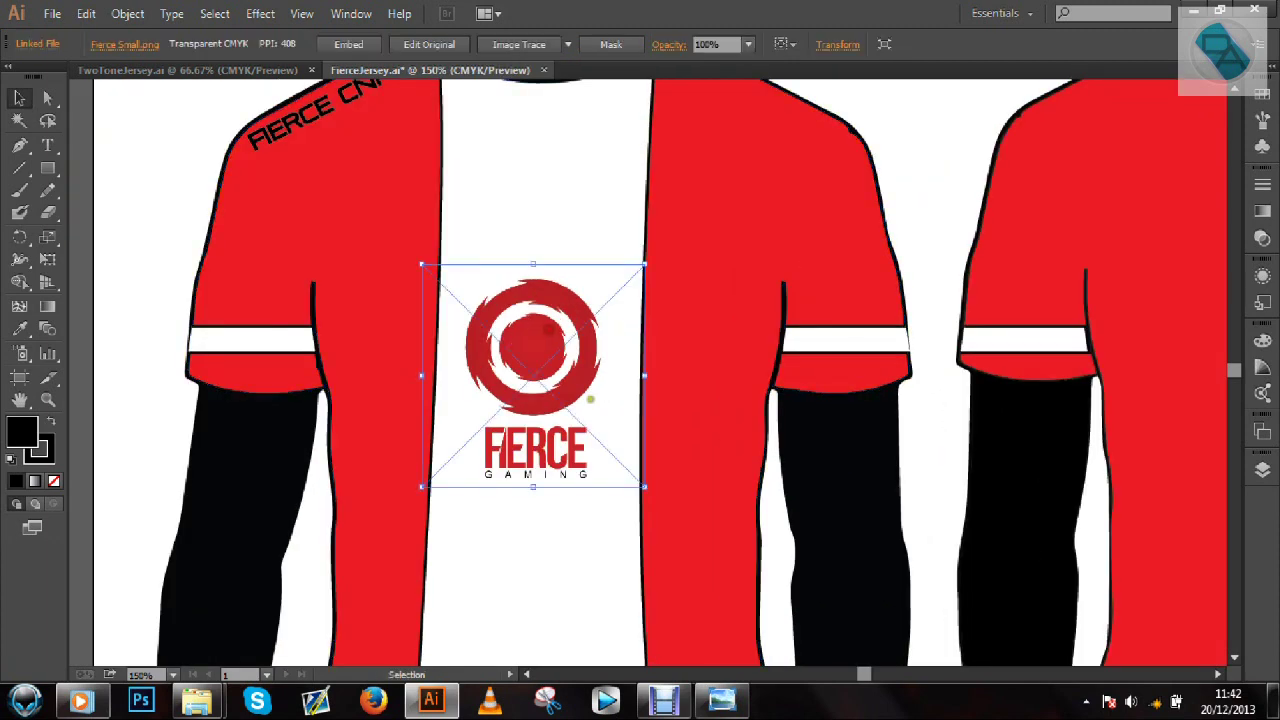
pyautogui.moveTo(643, 486); pyautogui.dragTo(684, 524)
pyautogui.moveTo(550, 394); pyautogui.dragTo(545, 388)
# Try enlarging the front Fierce Gaming logo further until it nearly spans the white stripe, recentring it after each resize
pyautogui.moveTo(672, 520); pyautogui.dragTo(692, 536)
pyautogui.moveTo(569, 419); pyautogui.dragTo(556, 413)
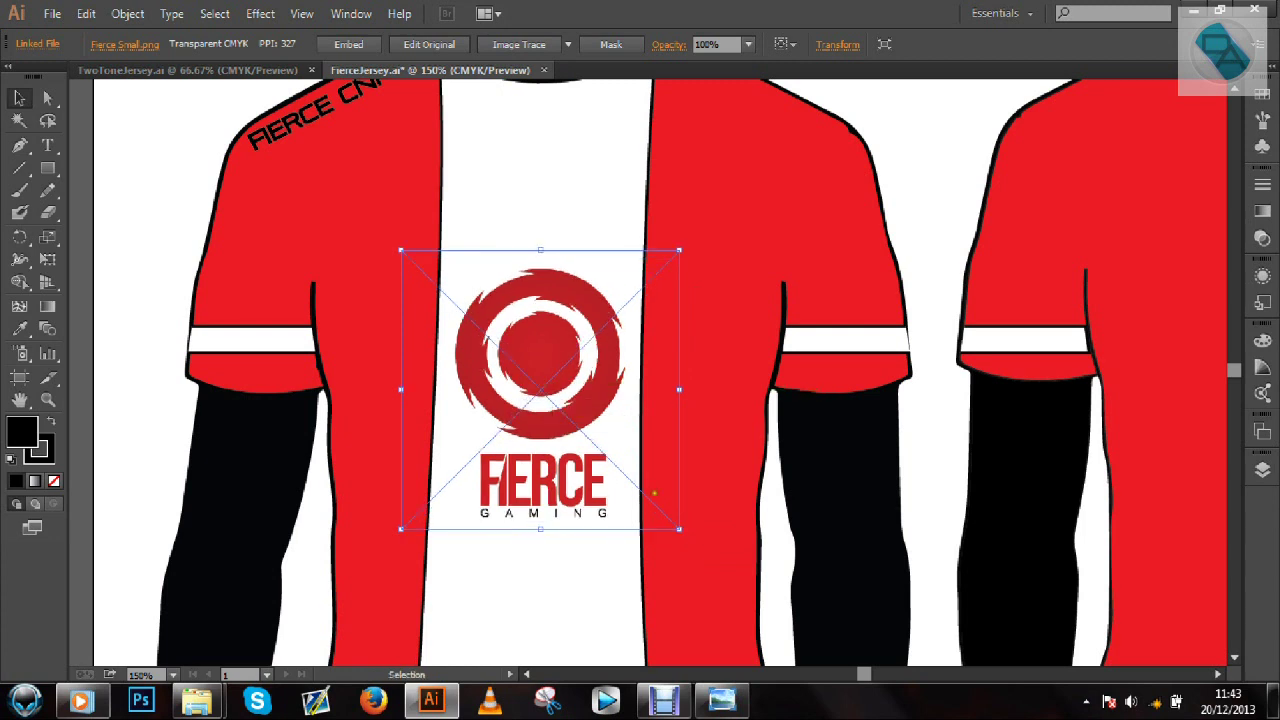
pyautogui.moveTo(679, 528); pyautogui.dragTo(702, 551)
pyautogui.moveTo(574, 420); pyautogui.dragTo(562, 421)
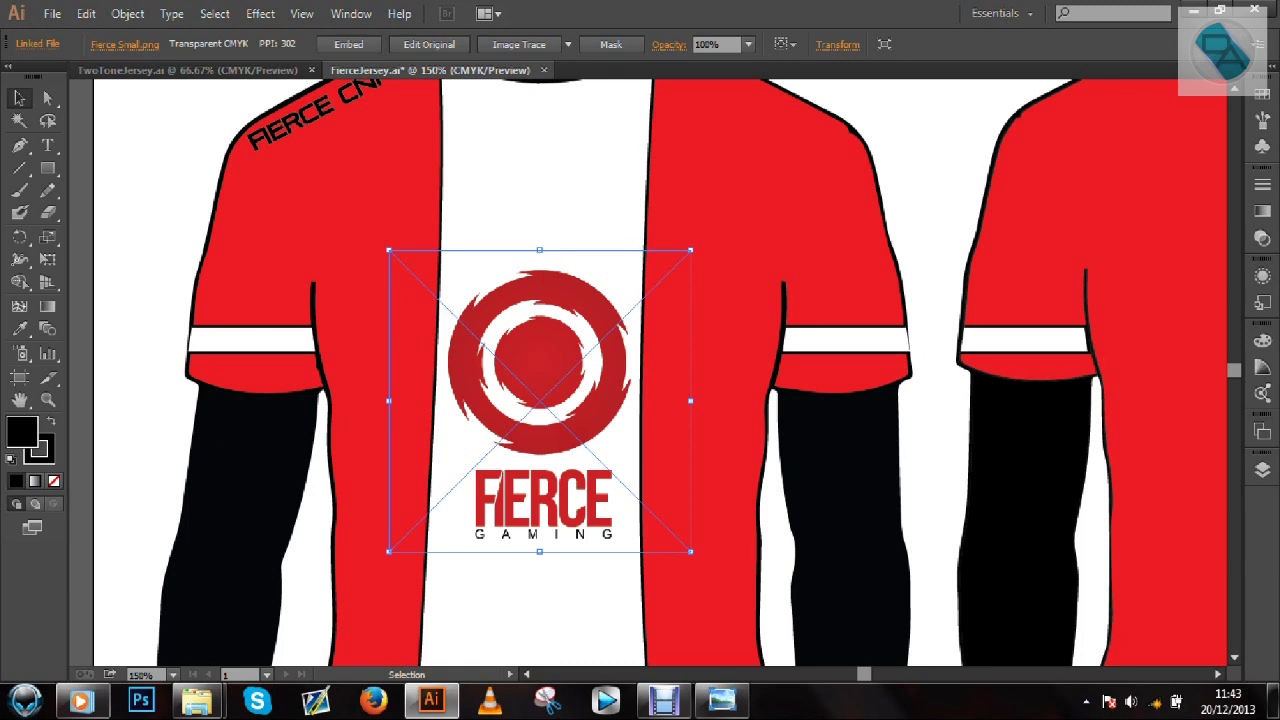
pyautogui.click(914, 149)
pyautogui.hotkey('ctrl', '-')
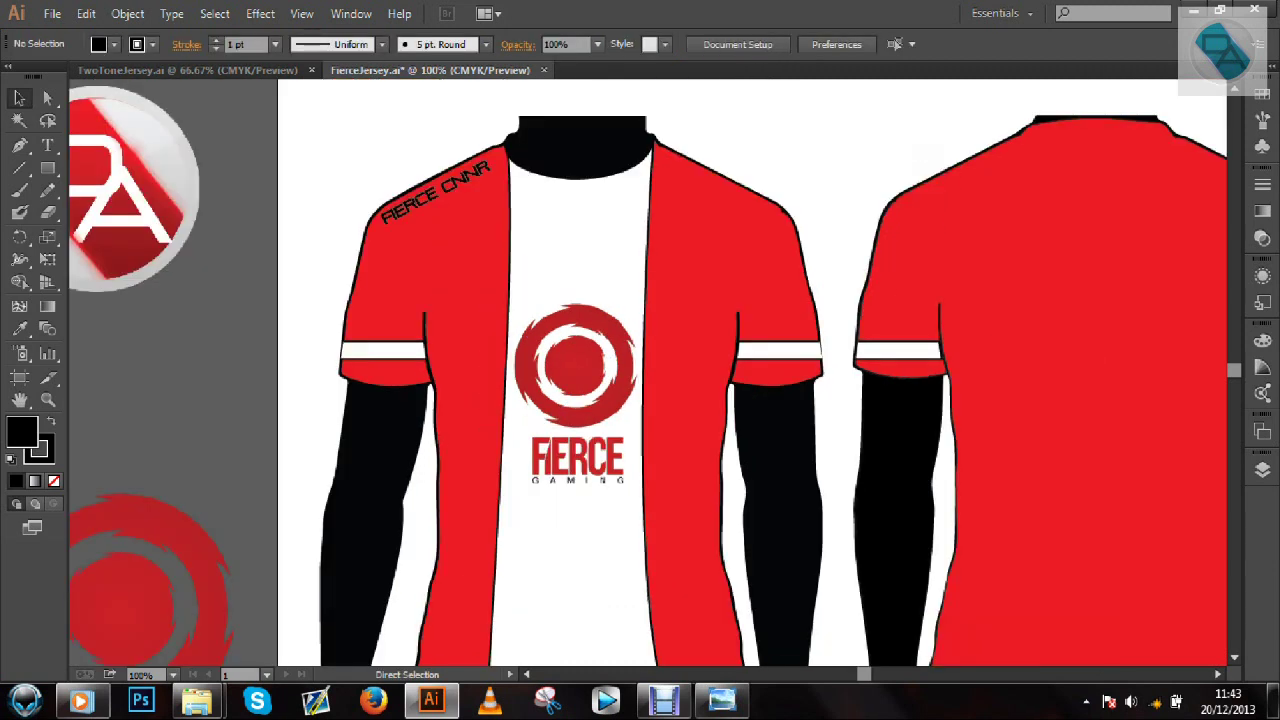
pyautogui.hotkey('ctrl', '-')
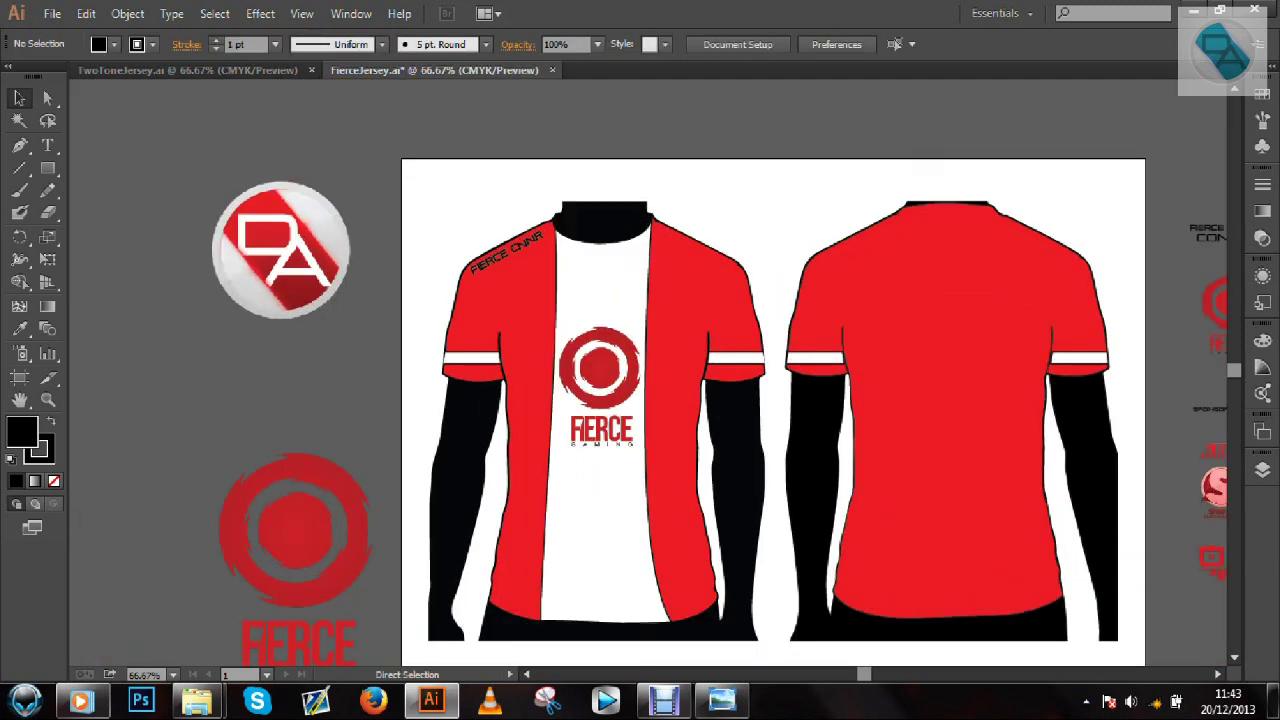
# Undo the latest enlargements and repositionings of the front jersey's Fierce Gaming logo
pyautogui.hotkey('ctrl', '+')
pyautogui.hotkey('ctrl', '+')
pyautogui.click(540, 400)
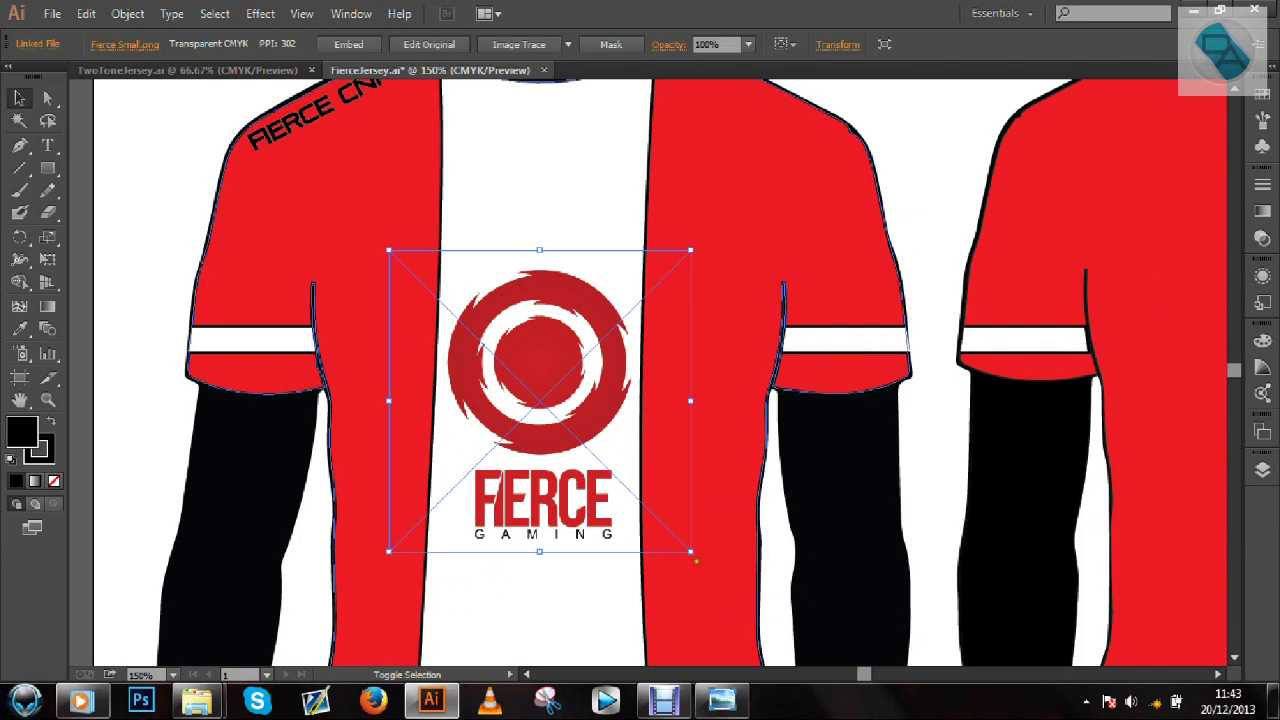
pyautogui.hotkey('ctrl', 'z')
pyautogui.hotkey('ctrl', 'z')
pyautogui.hotkey('ctrl', 'z')
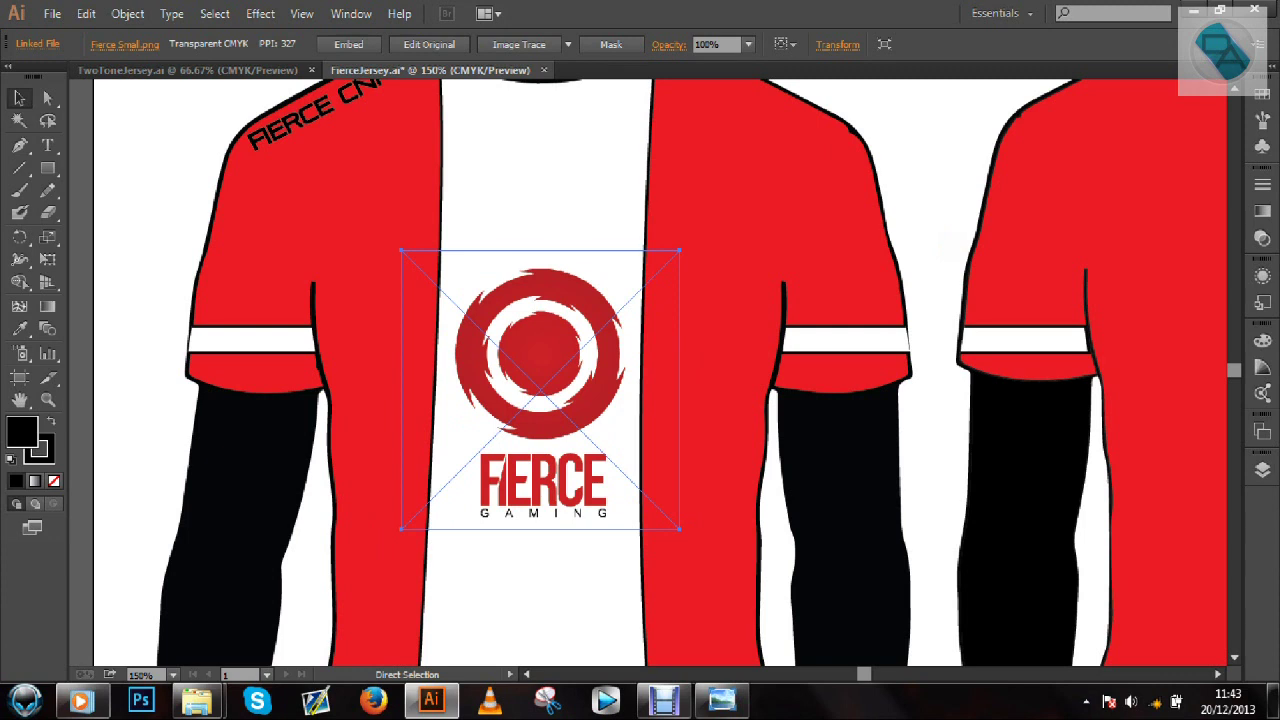
pyautogui.hotkey('ctrl', 'z')
pyautogui.hotkey('ctrl', 'z')
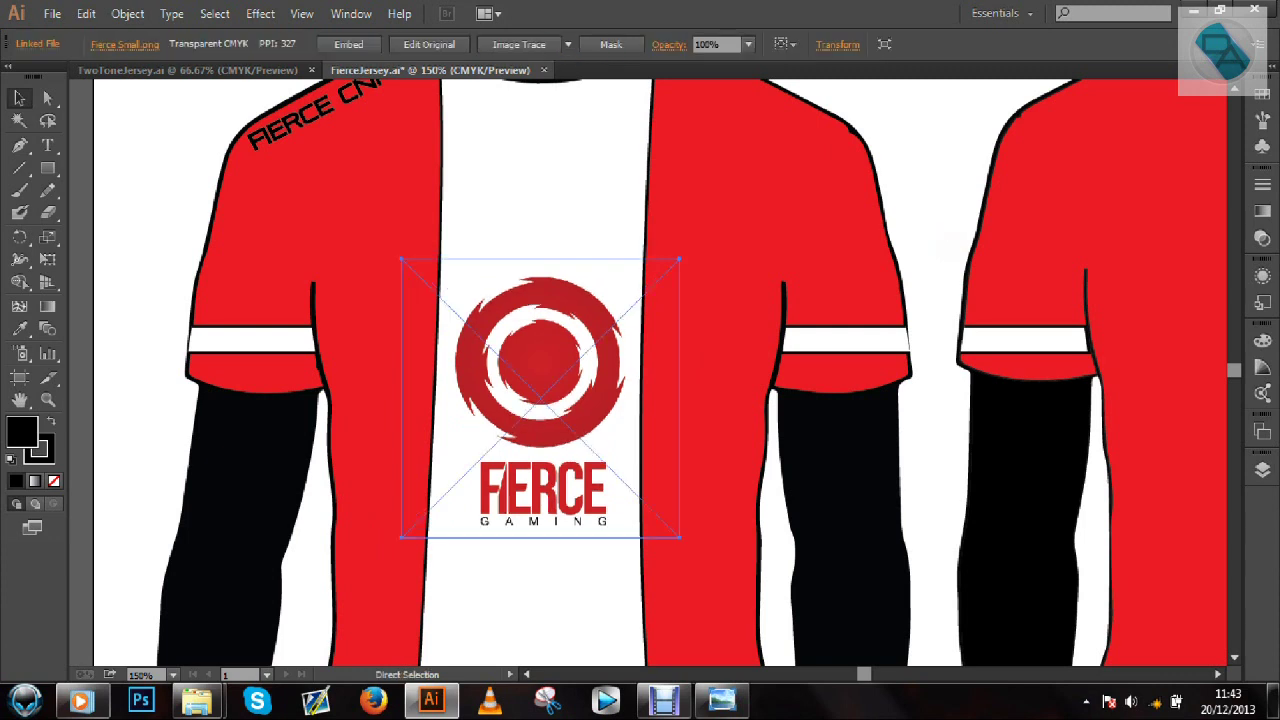
pyautogui.hotkey('ctrl', 'z')
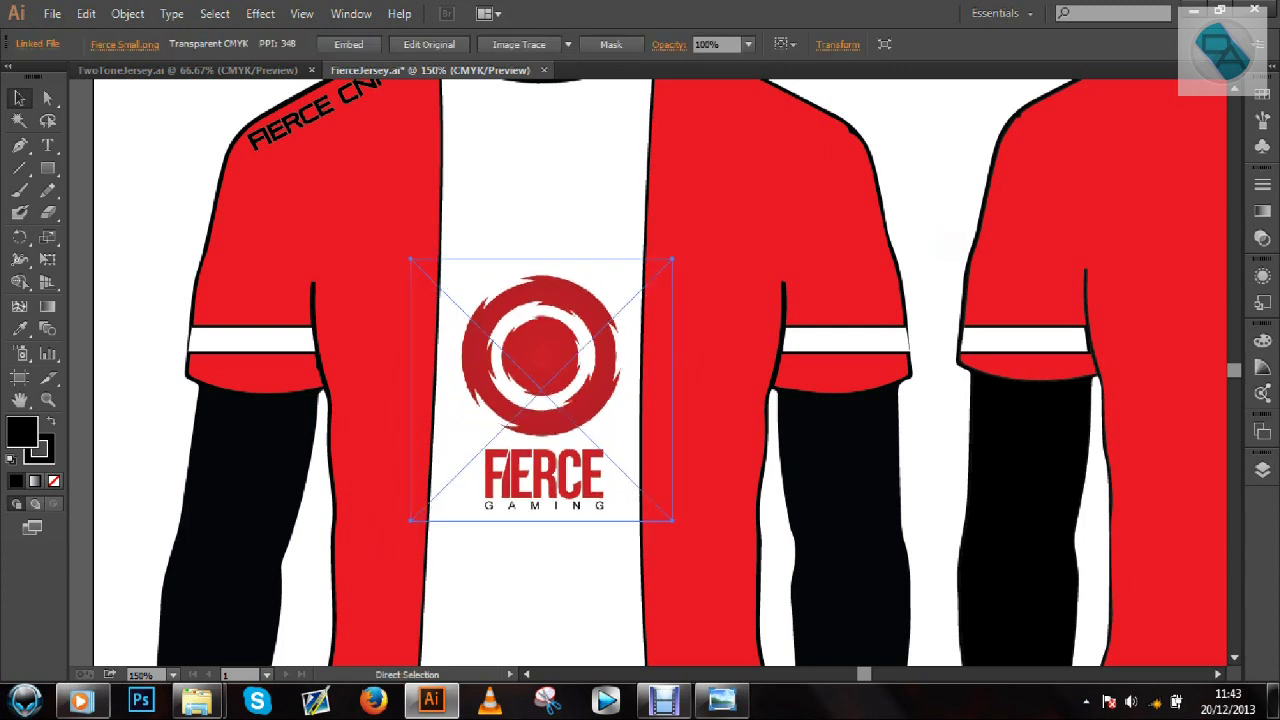
pyautogui.hotkey('ctrl', 'z')
# Check the front logo's size at a wider view and against the reference jersey image in Windows Photo Viewer, then return to Illustrator
pyautogui.hotkey('ctrl', '-')
pyautogui.hotkey('ctrl', '-')
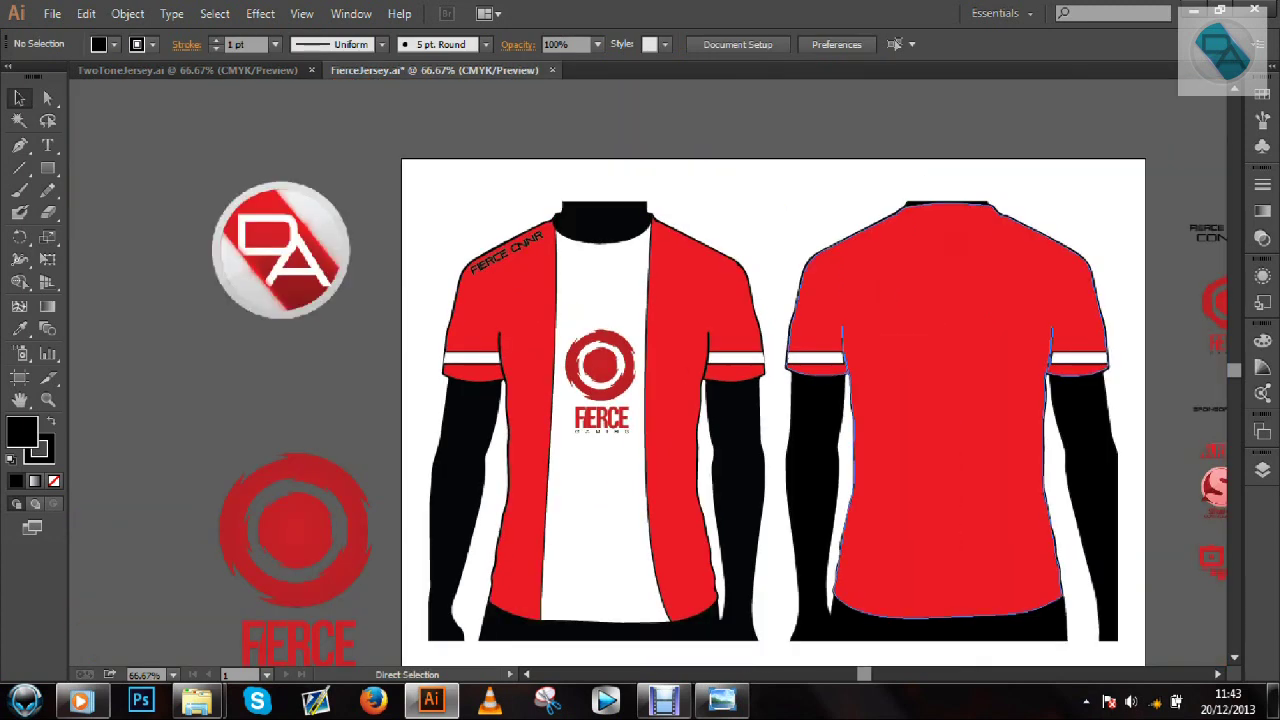
pyautogui.hotkey('ctrl', '+')
pyautogui.hotkey('ctrl', '-')
pyautogui.click(738, 704)
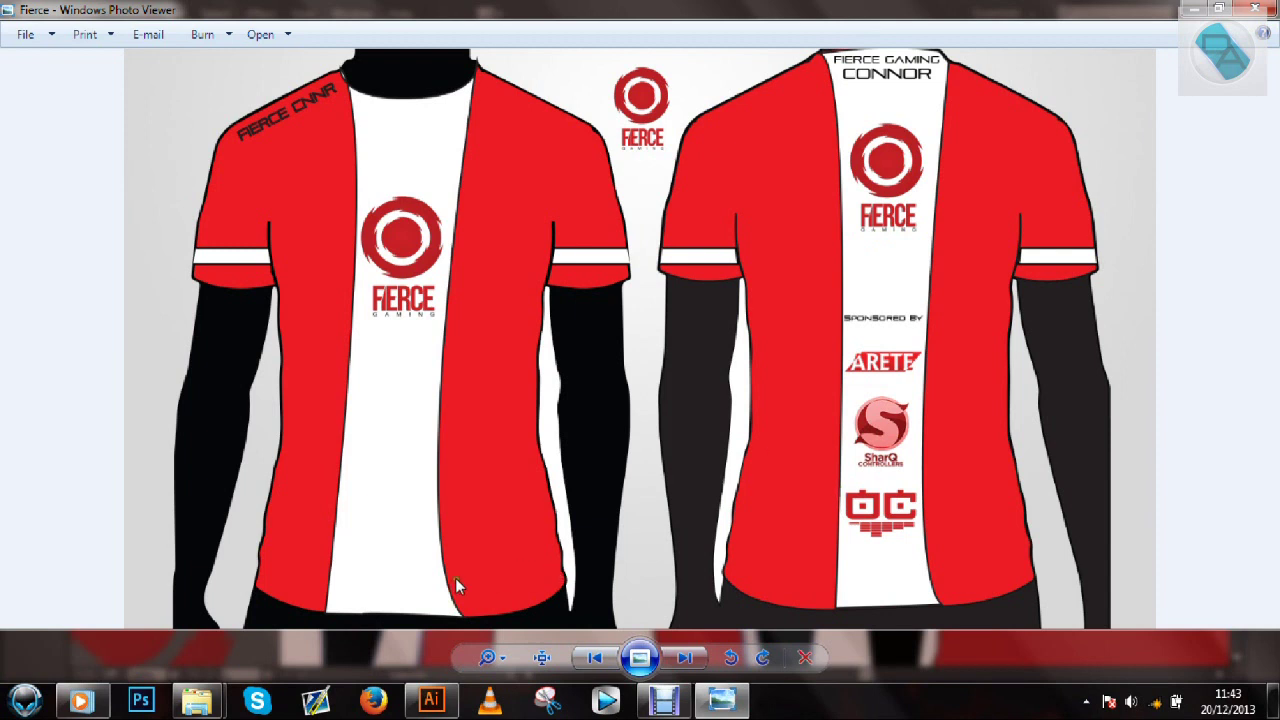
pyautogui.click(431, 700)
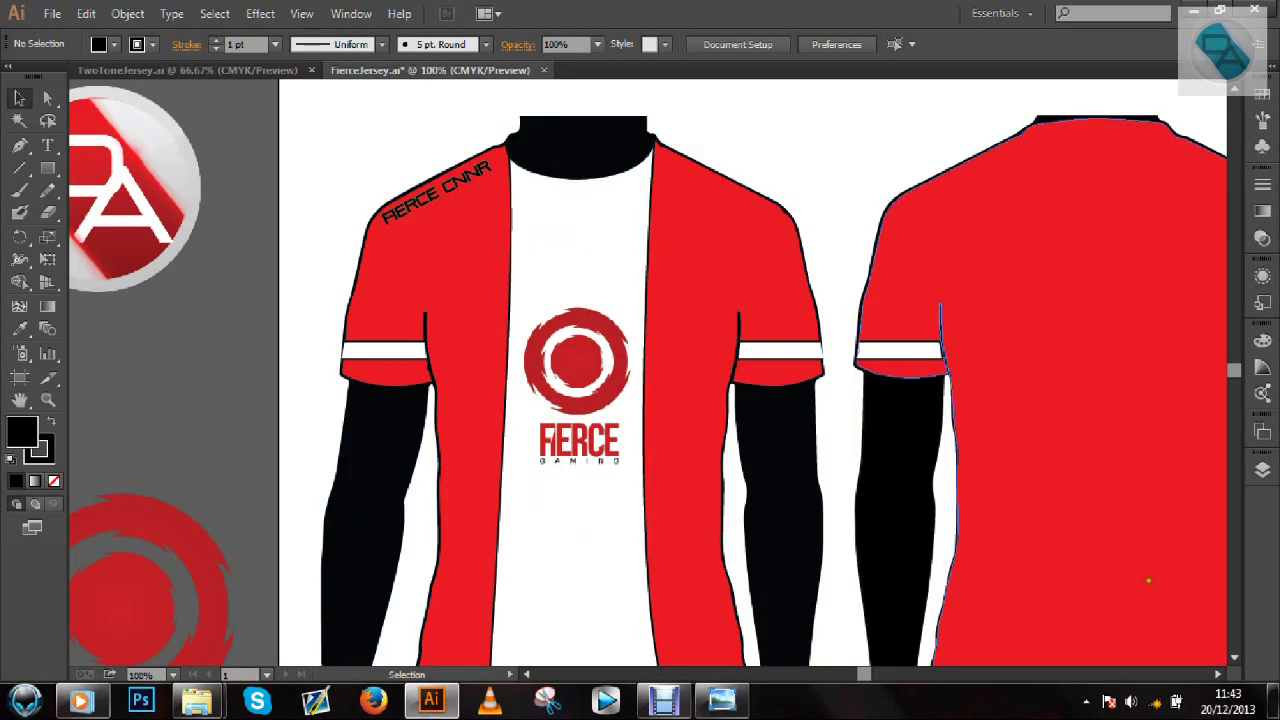
# Set the fill to None and choose the Pen tool for outlining the back jersey's centre stripe
pyautogui.click(1216, 674)
pyautogui.click(1216, 674)
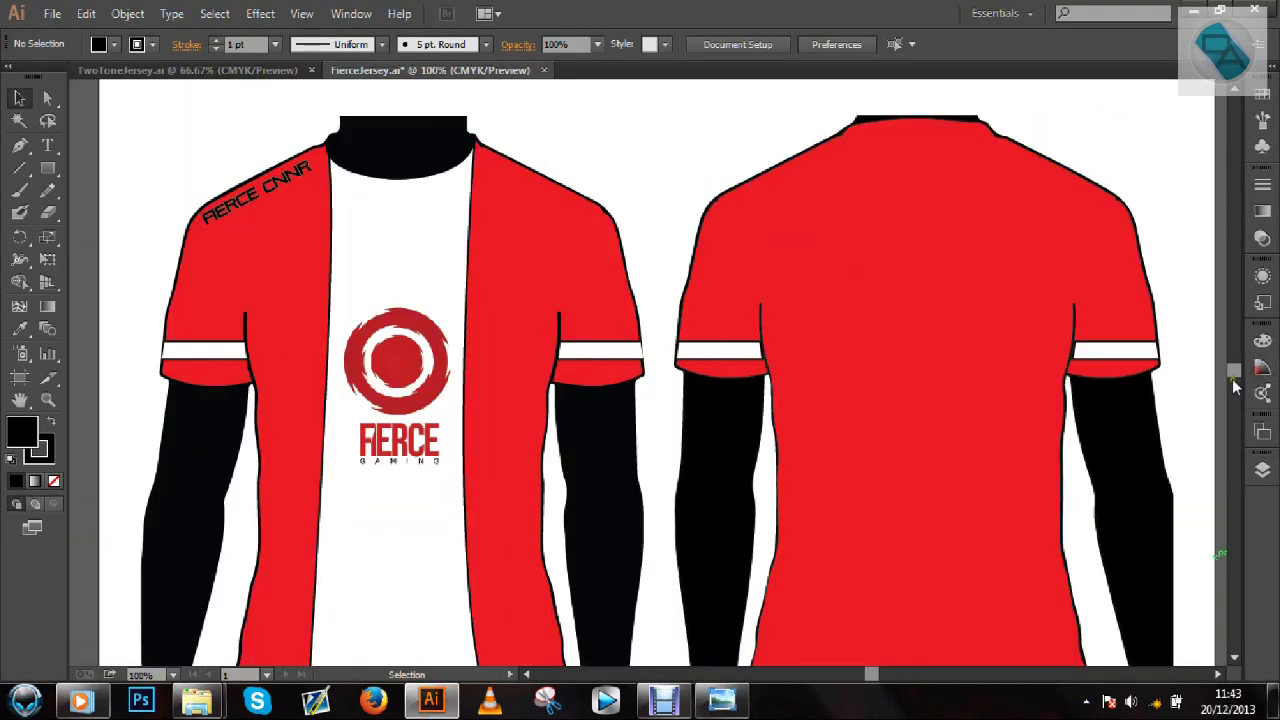
pyautogui.scroll(-4, 1233, 380)
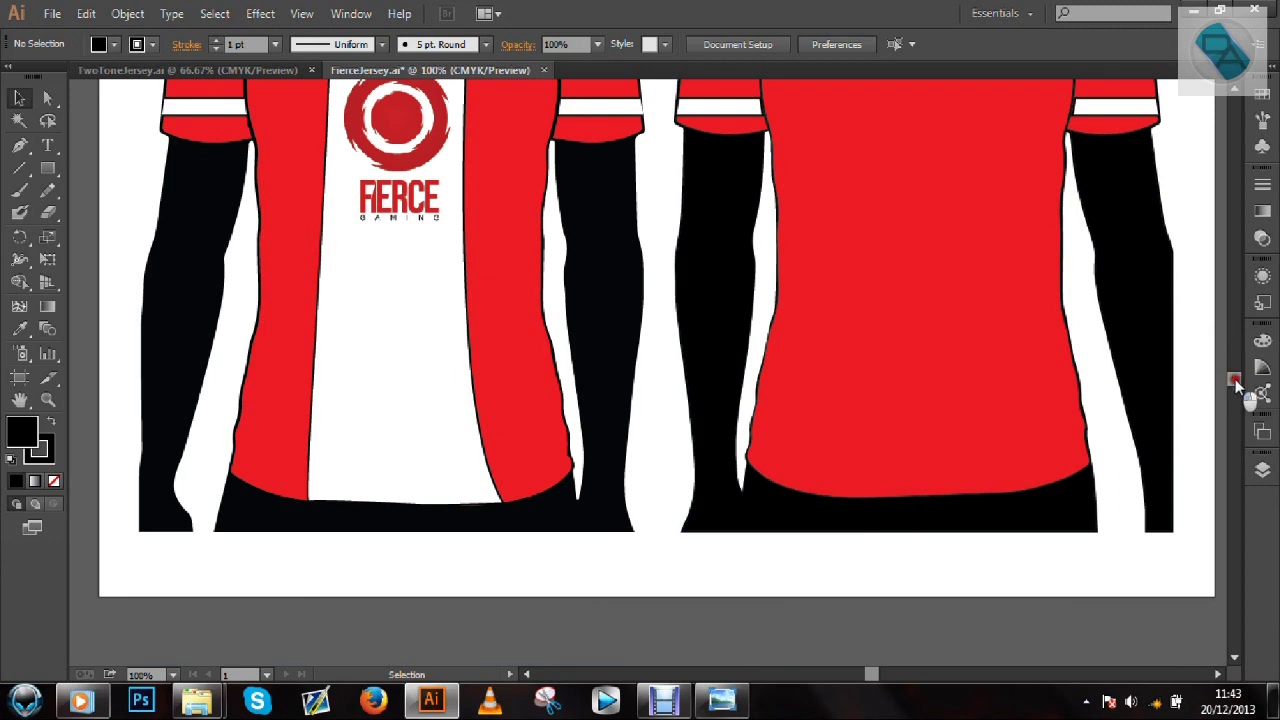
pyautogui.scroll(6, 1234, 372)
pyautogui.scroll(-1, 1234, 372)
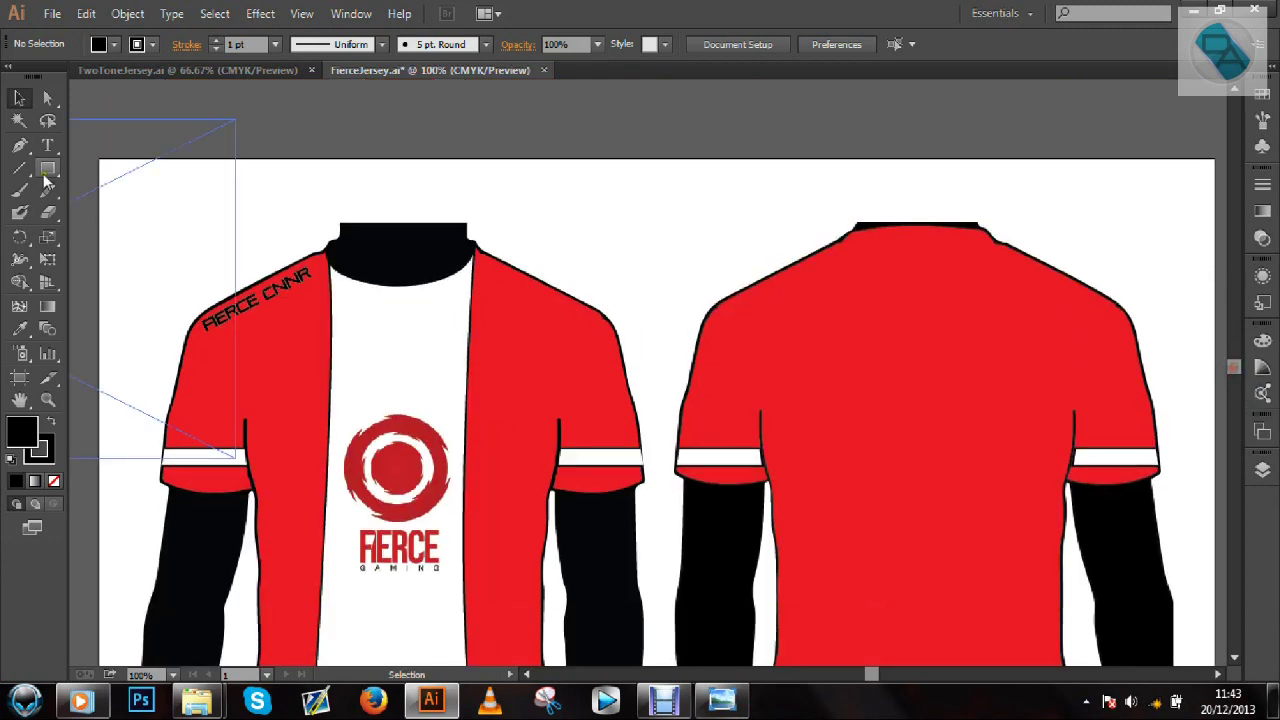
pyautogui.click(114, 44)
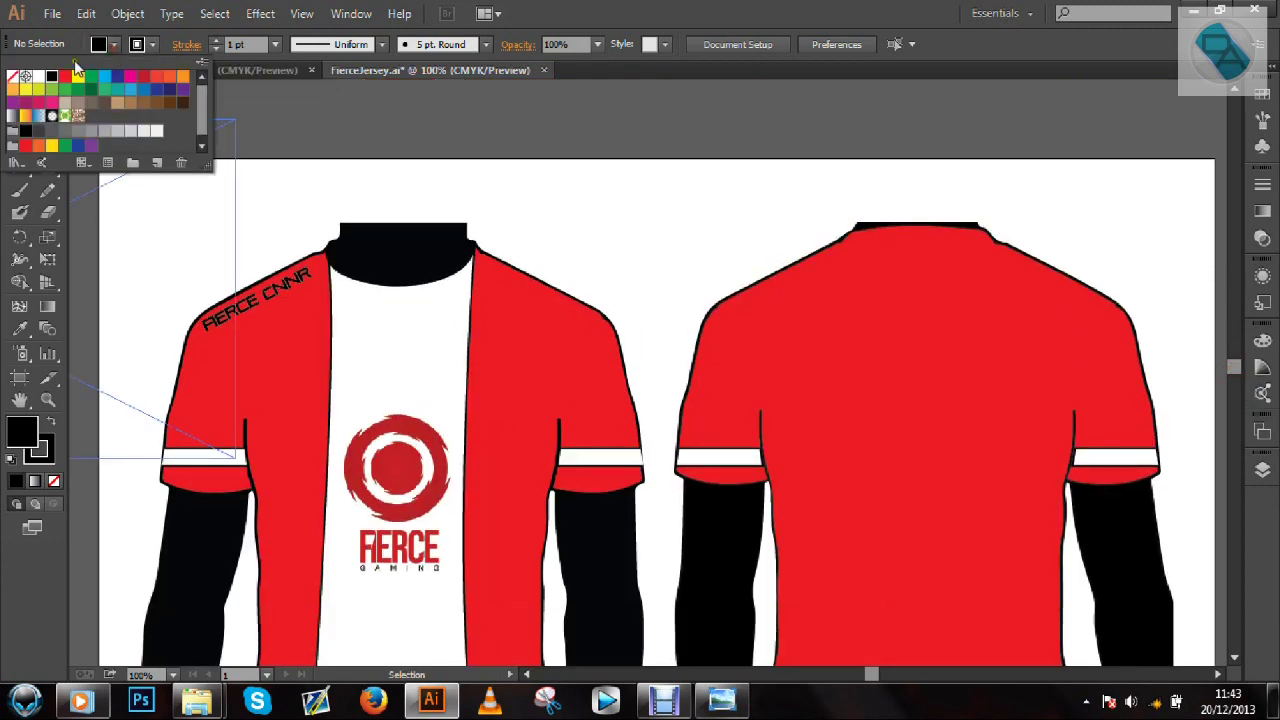
pyautogui.click(13, 77)
pyautogui.click(640, 14)
pyautogui.click(20, 146)
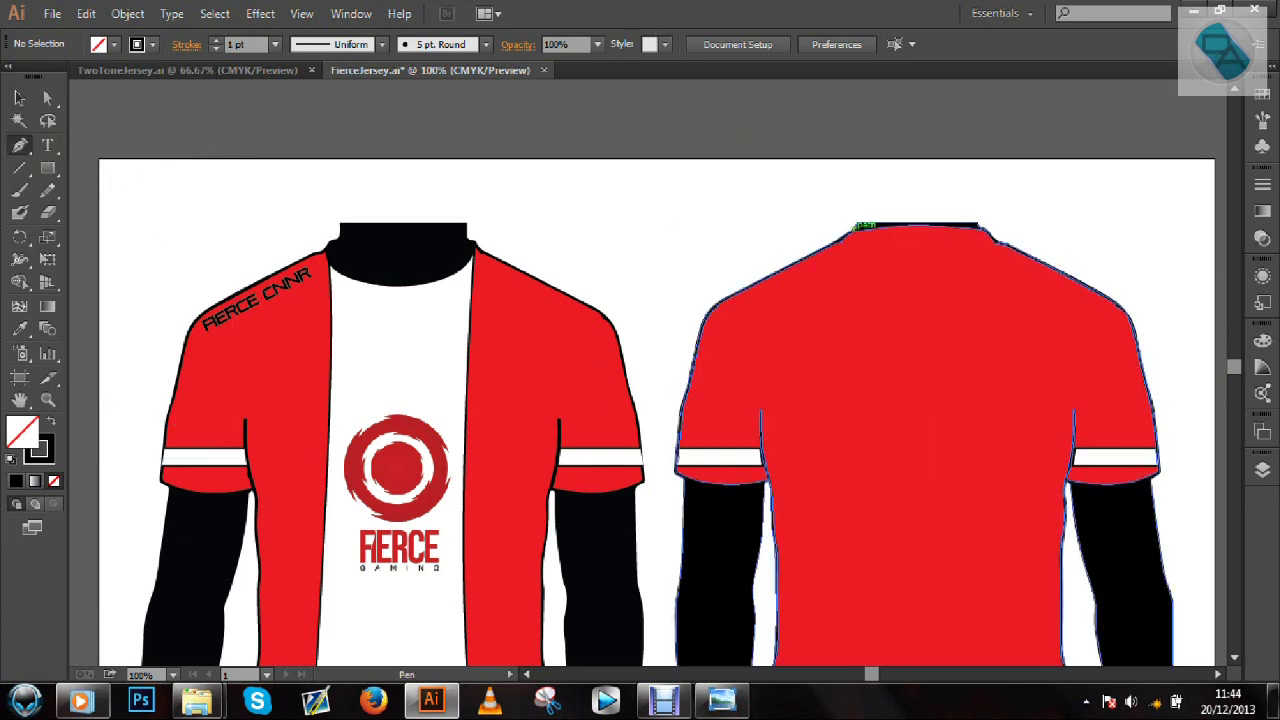
# Trace the back jersey's neckline with the Pen tool, from the left collar edge across the curved neck to the right collar edge
pyautogui.click(843, 240)
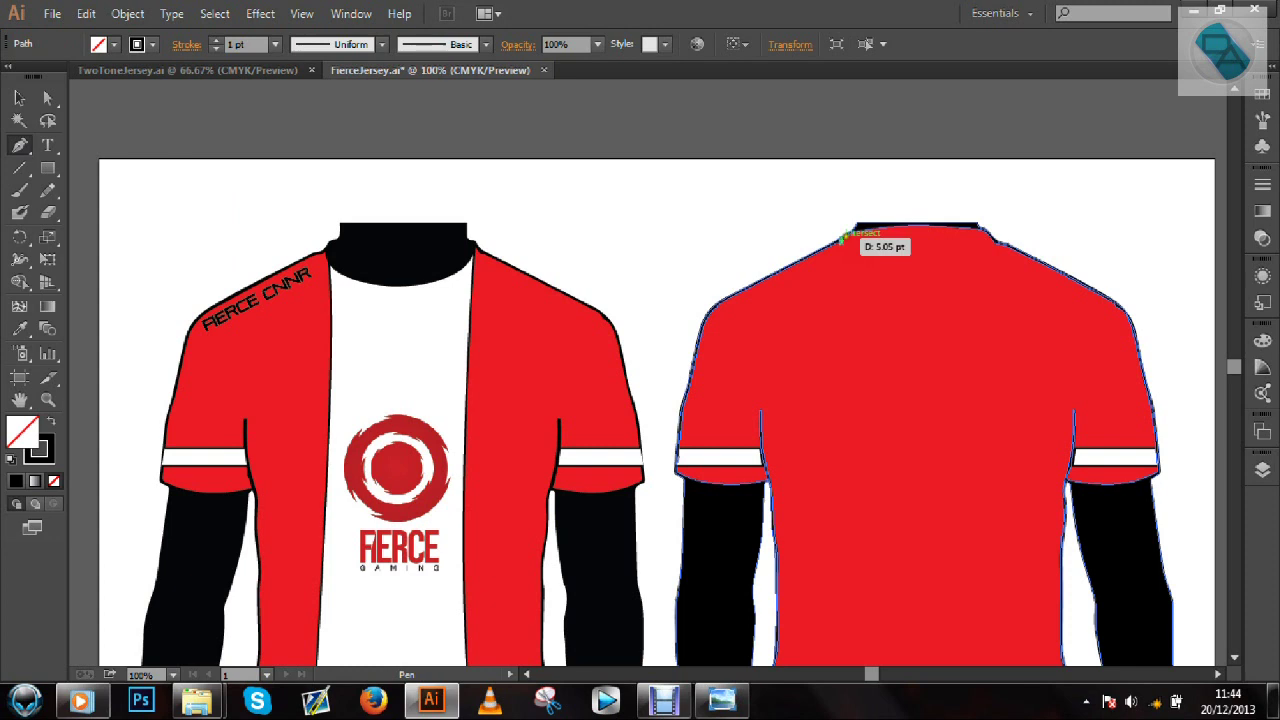
pyautogui.click(855, 230)
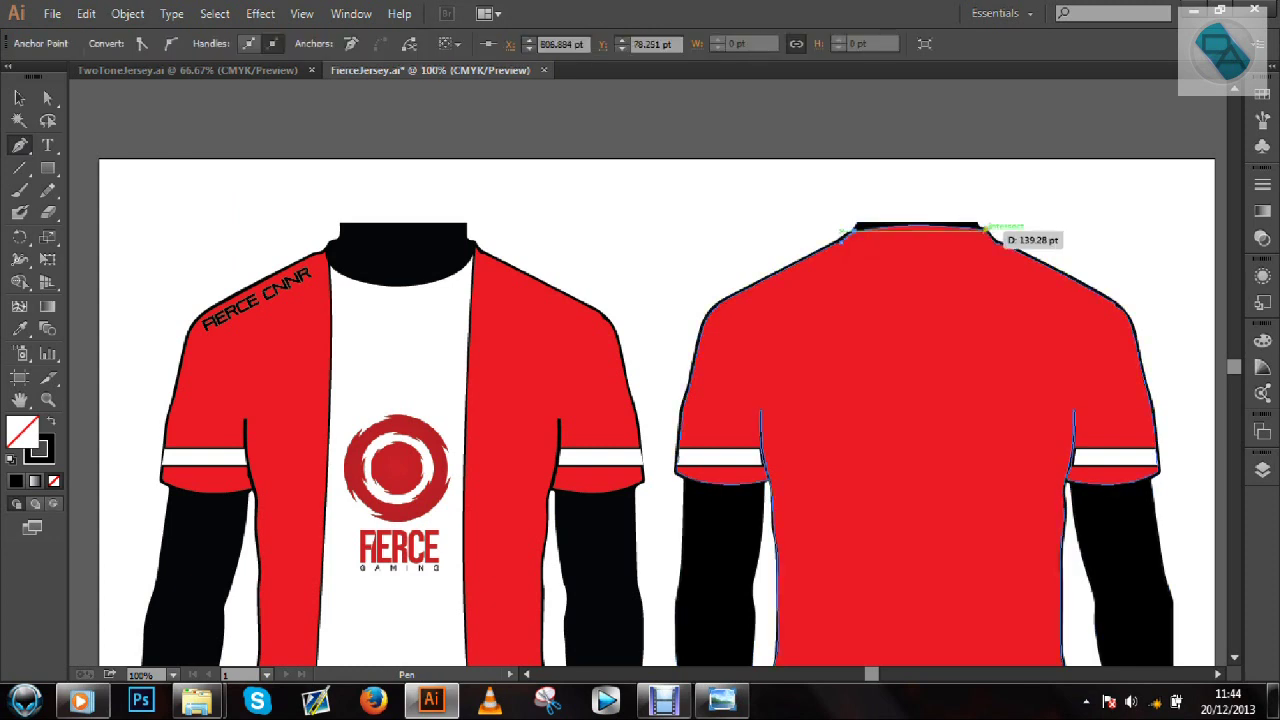
pyautogui.click(990, 234)
pyautogui.moveTo(992, 237); pyautogui.dragTo(1022, 248)
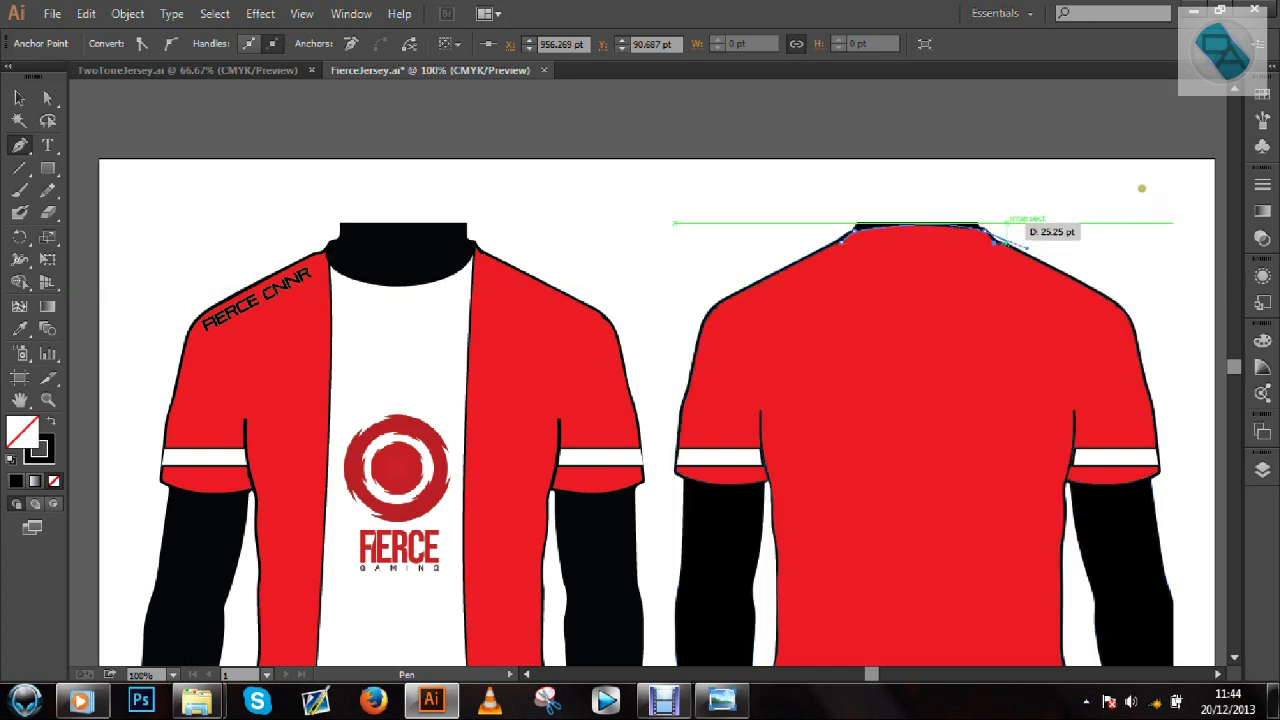
# Try a curved right edge for the back stripe from the collar down to the hem, then undo that curve
pyautogui.hotkey('ctrl', '-')
pyautogui.scroll(-2, 1235, 374)
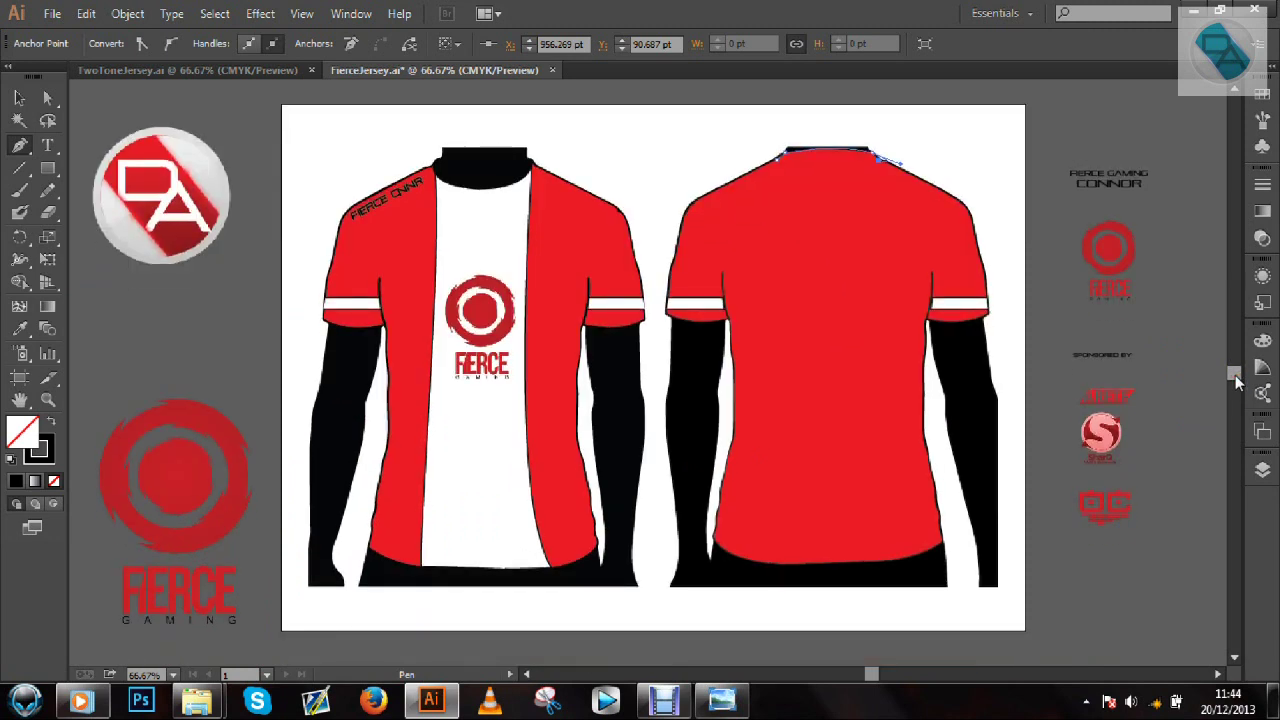
pyautogui.hotkey('ctrl', '+')
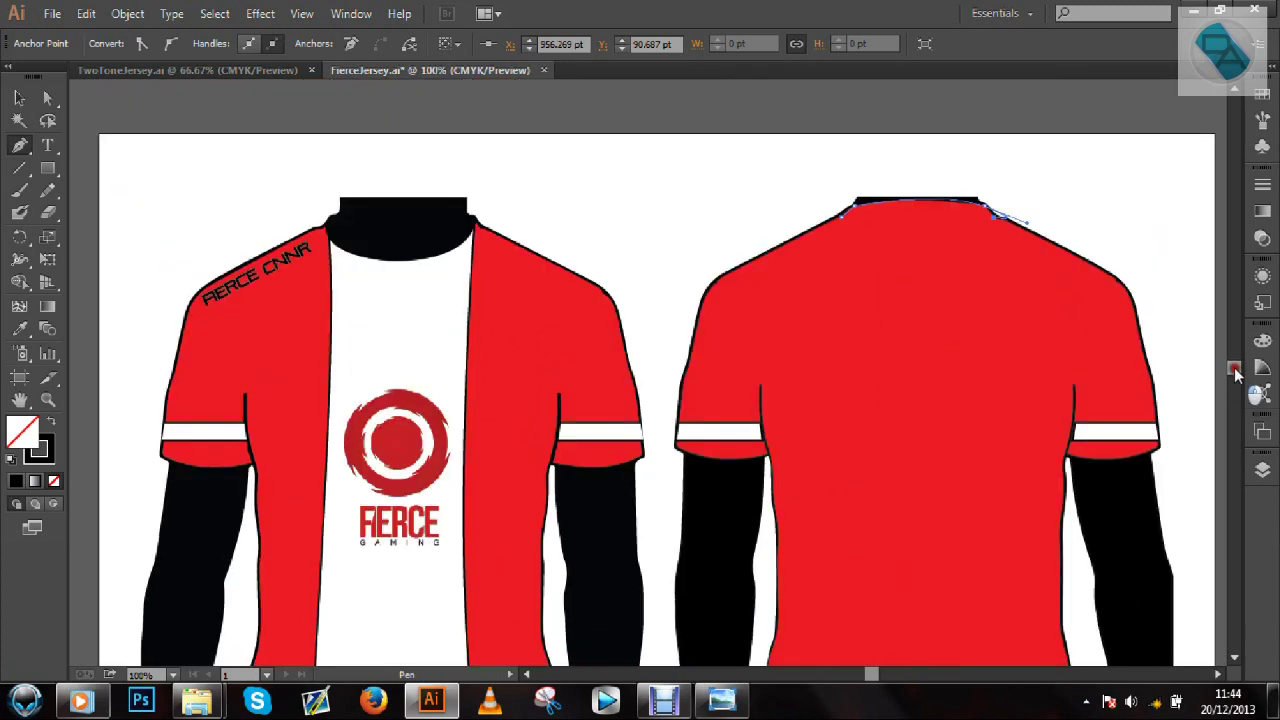
pyautogui.moveTo(1236, 372); pyautogui.dragTo(1237, 385)
pyautogui.moveTo(998, 572); pyautogui.dragTo(1052, 658)
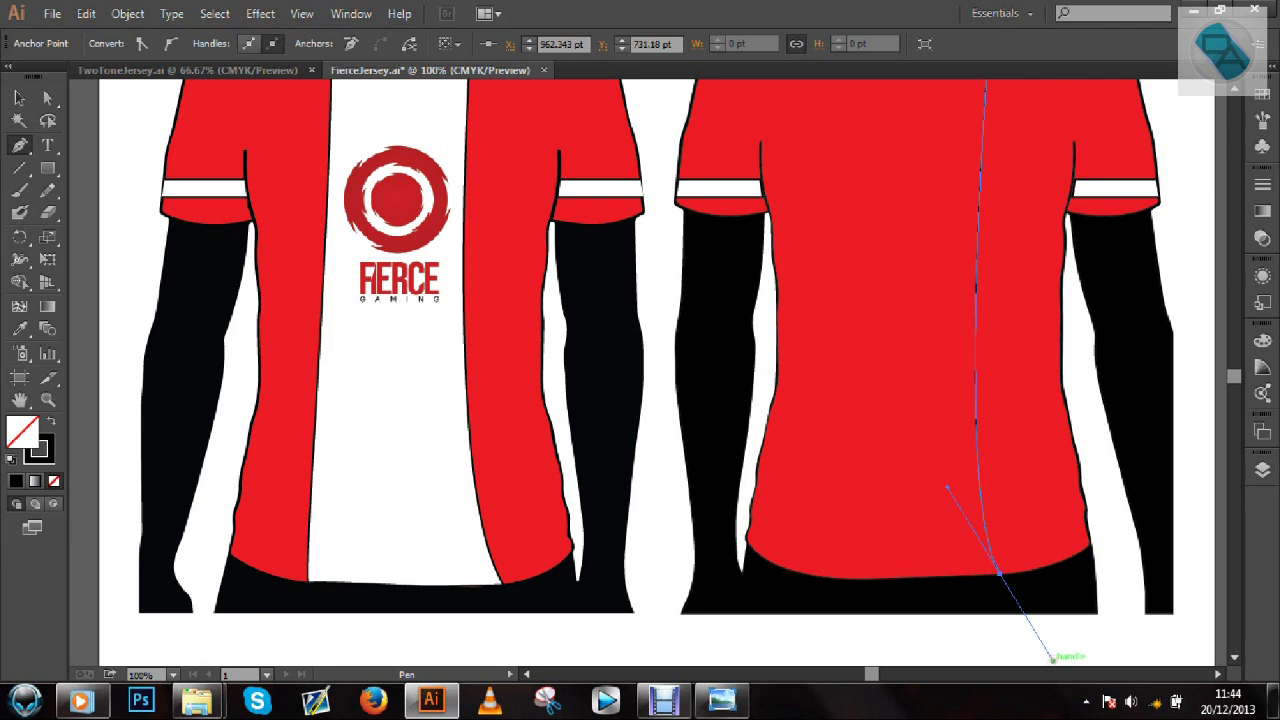
pyautogui.hotkey('ctrl', 'z')
# Try a right stripe edge ending farther out on the back jersey's hem, then undo back to the neckline curve
pyautogui.moveTo(1043, 566); pyautogui.dragTo(1110, 639)
pyautogui.scroll(10, 1230, 380)
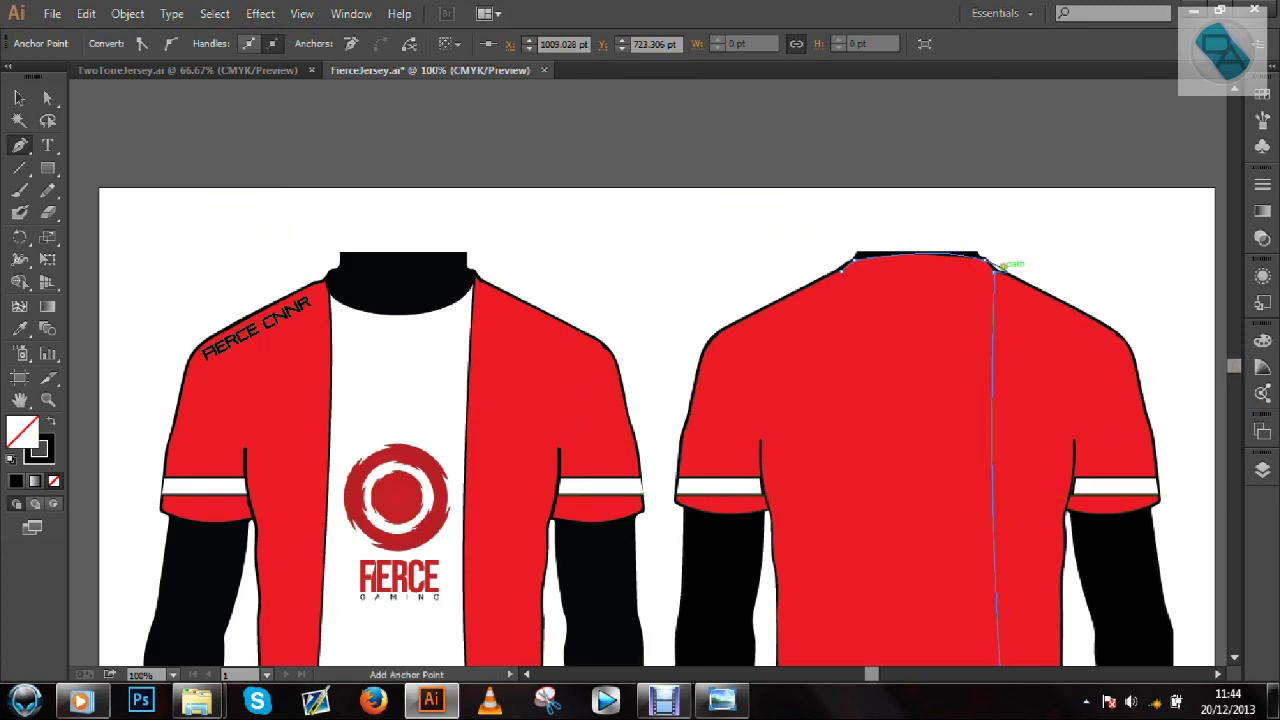
pyautogui.moveTo(1002, 266); pyautogui.dragTo(1040, 290)
pyautogui.press('ctrl')
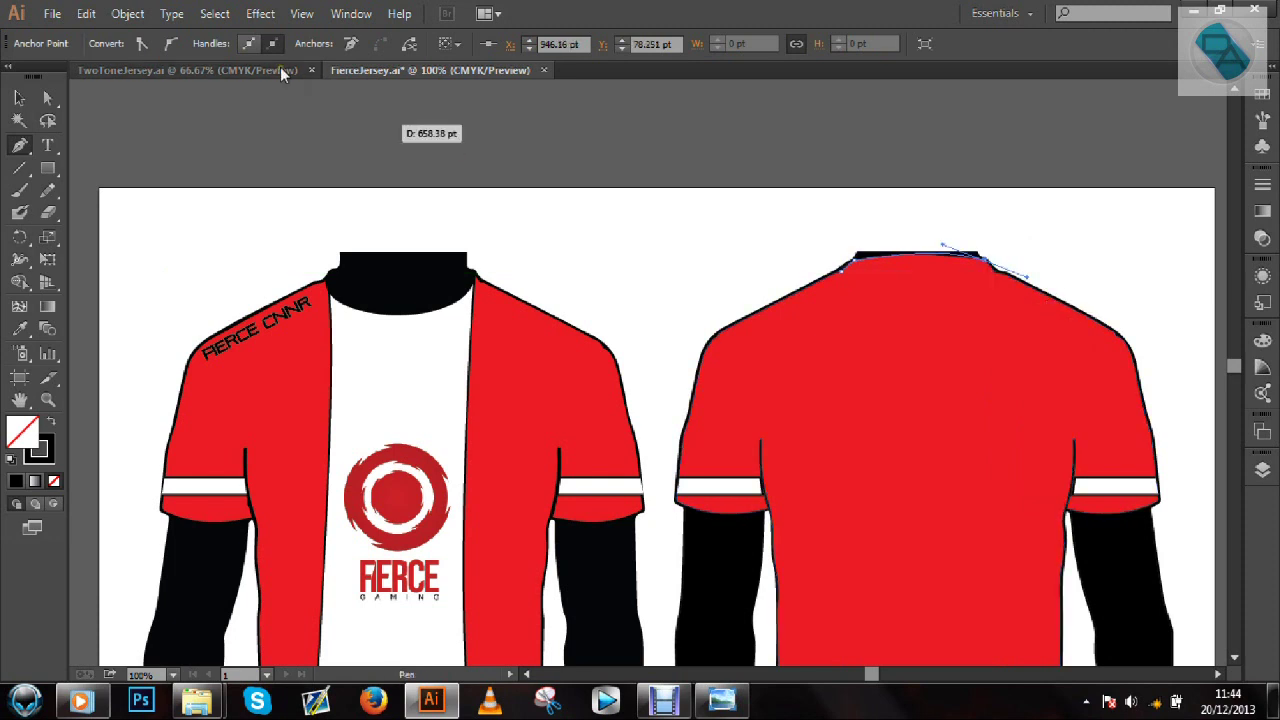
# Remove the outgoing handle at the neckline curve's right end and add a short straight segment along the collar to the shoulder seam
pyautogui.click(20, 97)
pyautogui.click(20, 145)
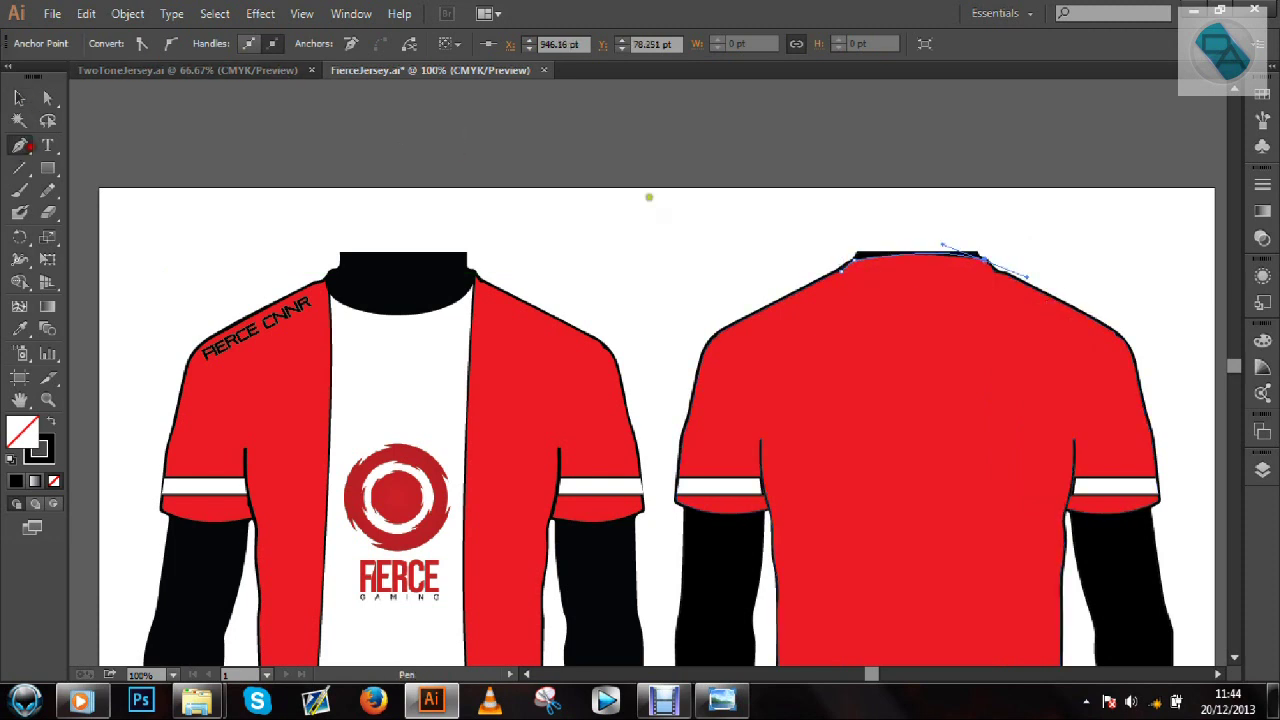
pyautogui.click(985, 260)
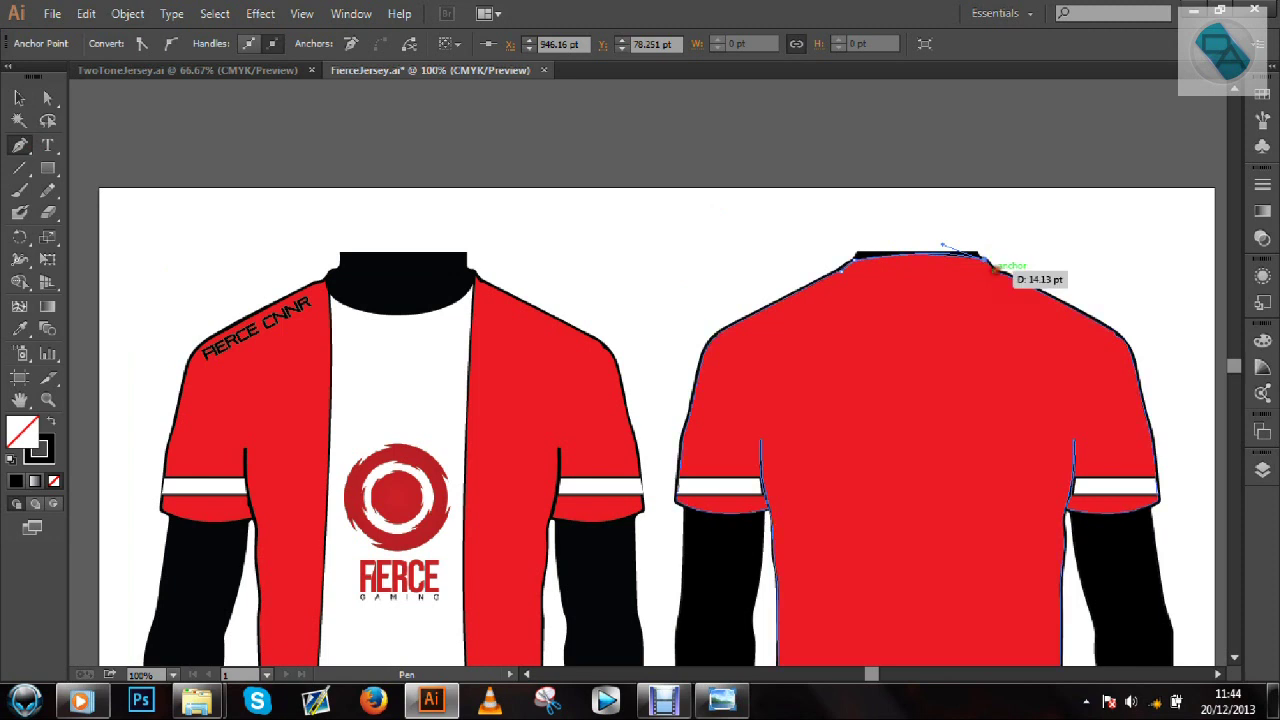
pyautogui.click(995, 270)
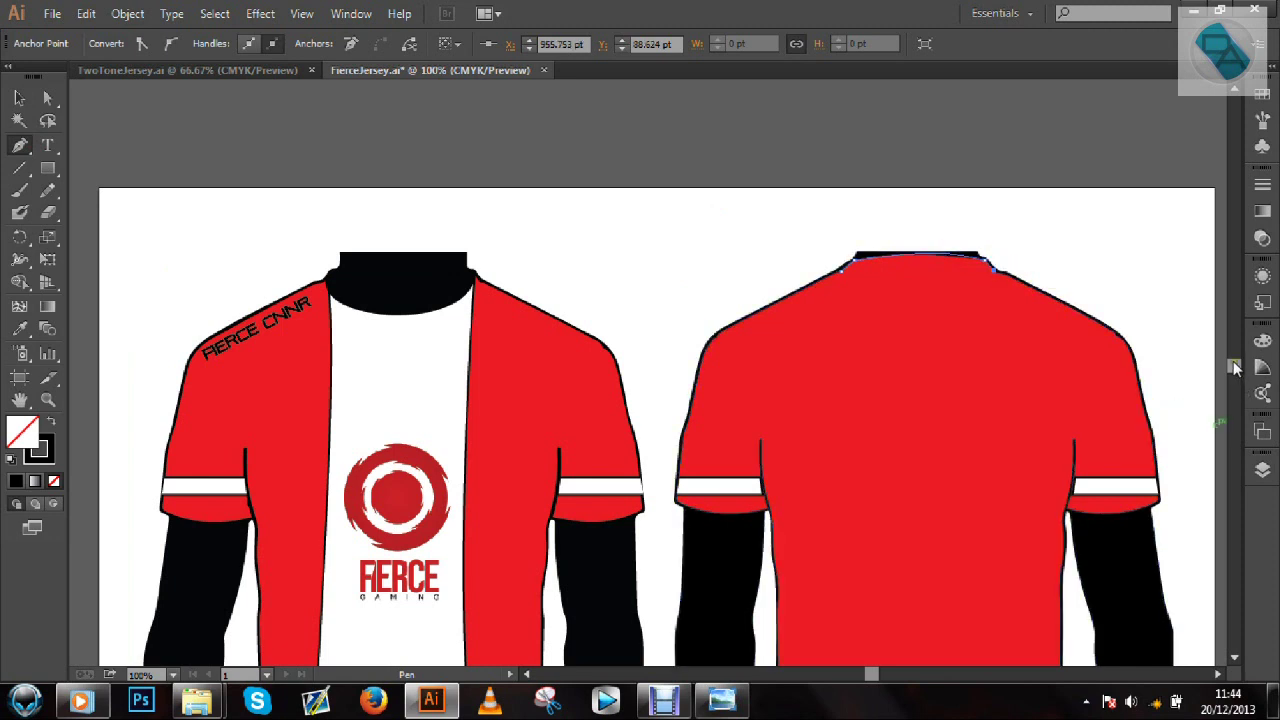
# Draw the back stripe's curved right edge from the collar to the hem and remove the outgoing handle at the hem anchor
pyautogui.hotkey('ctrl', '-')
pyautogui.scroll(-3, 1234, 368)
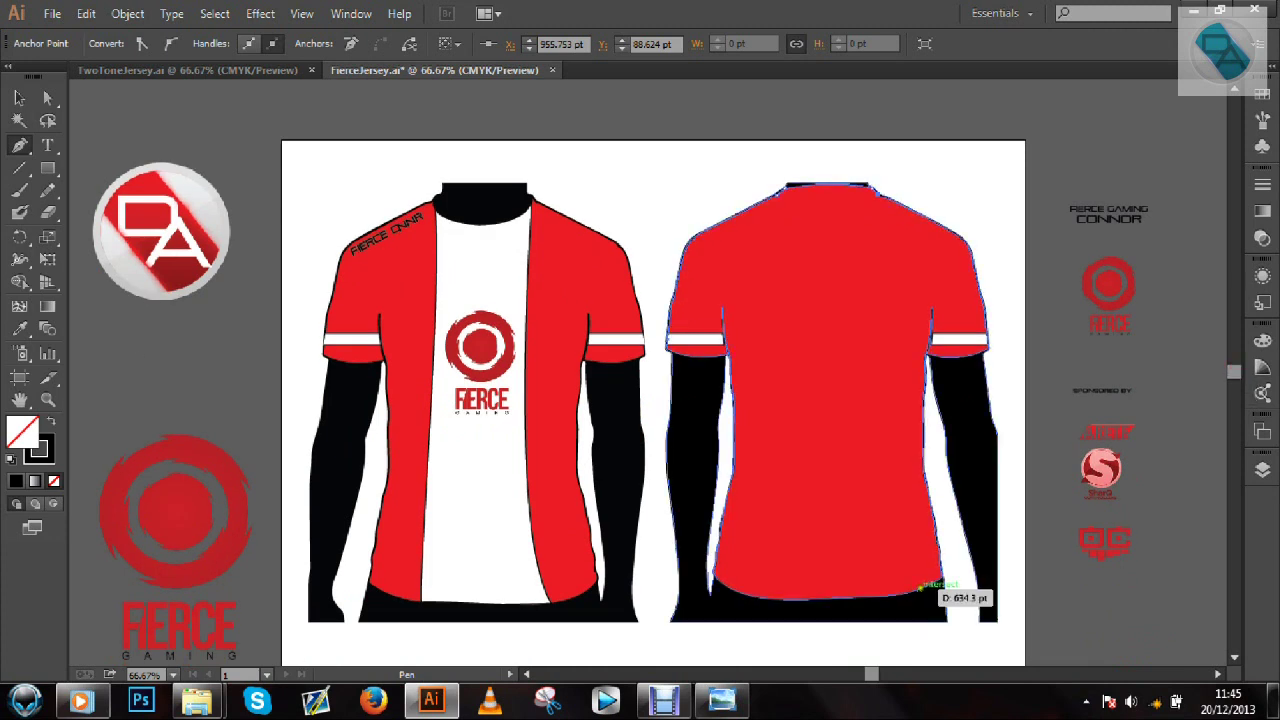
pyautogui.moveTo(922, 587); pyautogui.dragTo(971, 653)
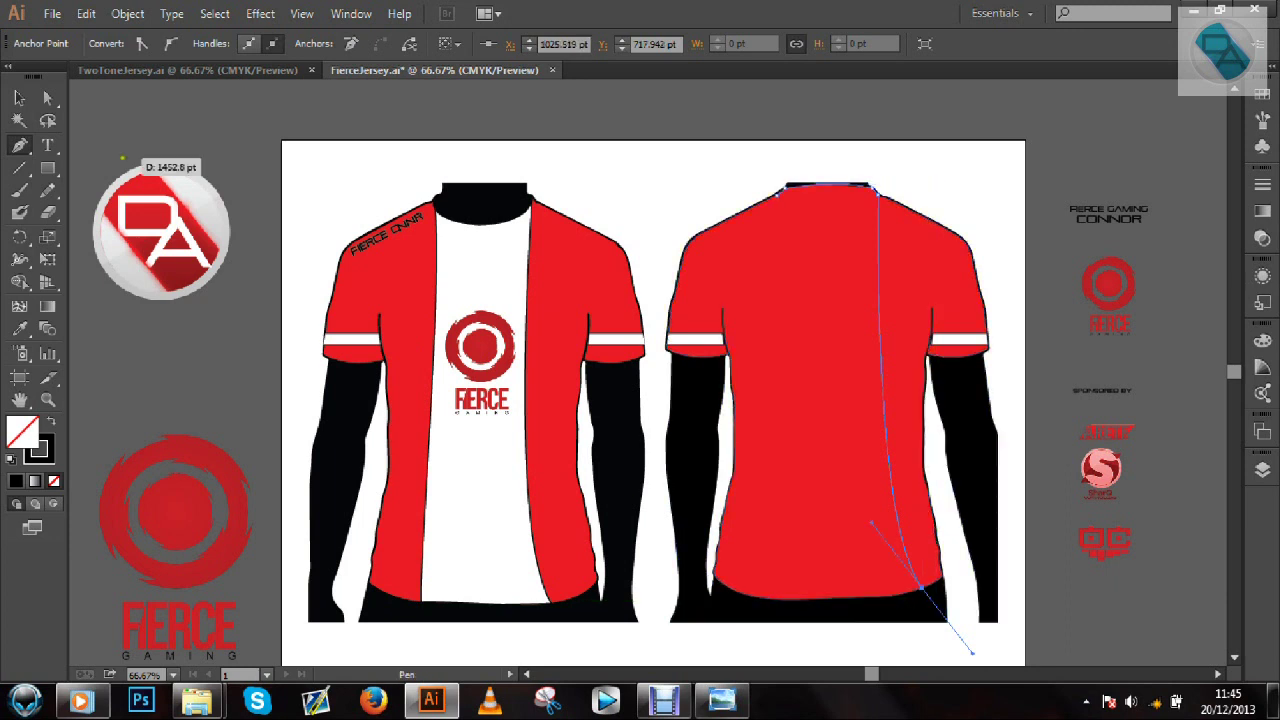
pyautogui.click(18, 98)
pyautogui.click(19, 145)
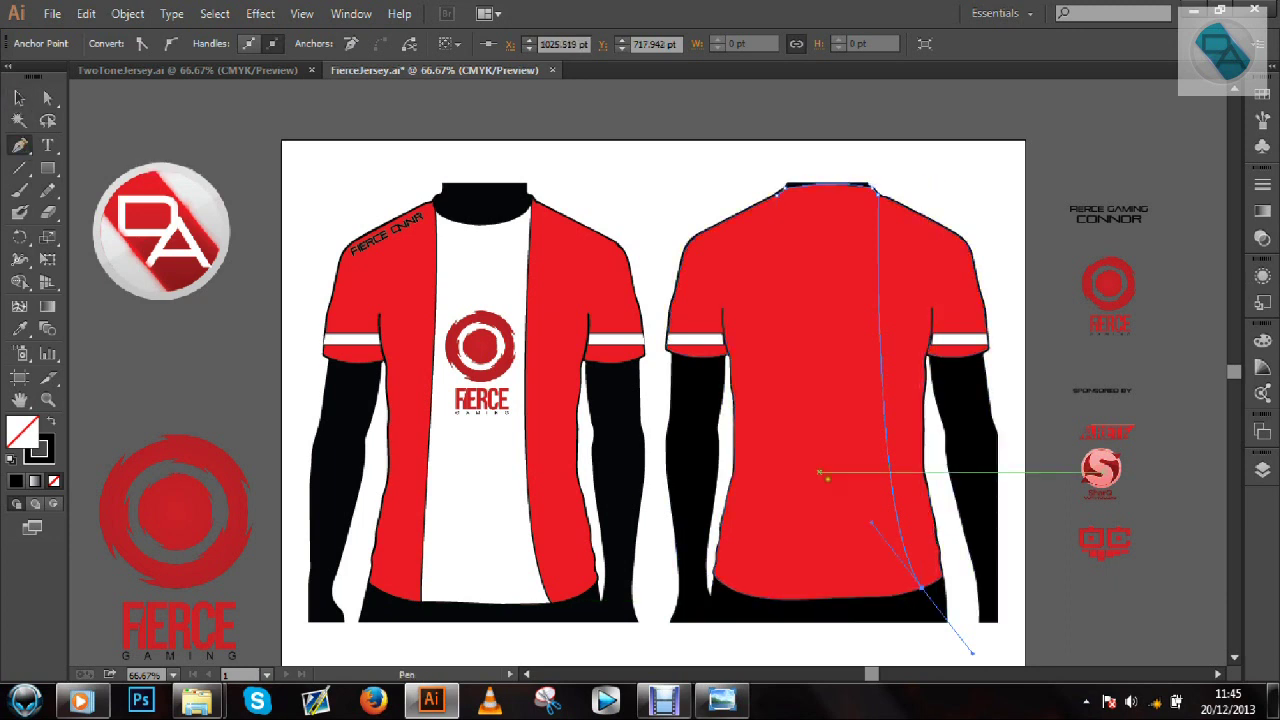
pyautogui.click(921, 587)
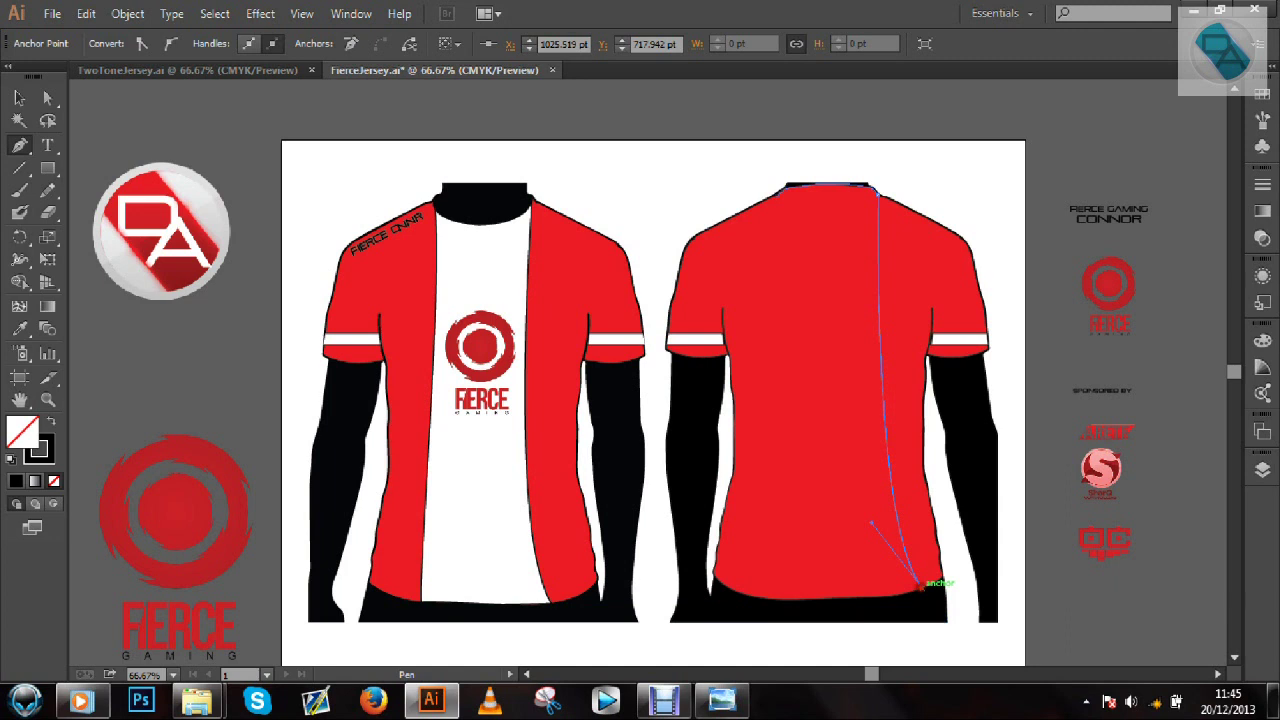
# Trace the back jersey's hem with curved Pen segments from the stripe's right edge to its left corner
pyautogui.hotkey('ctrl', '+')
pyautogui.scroll(-5, 1236, 385)
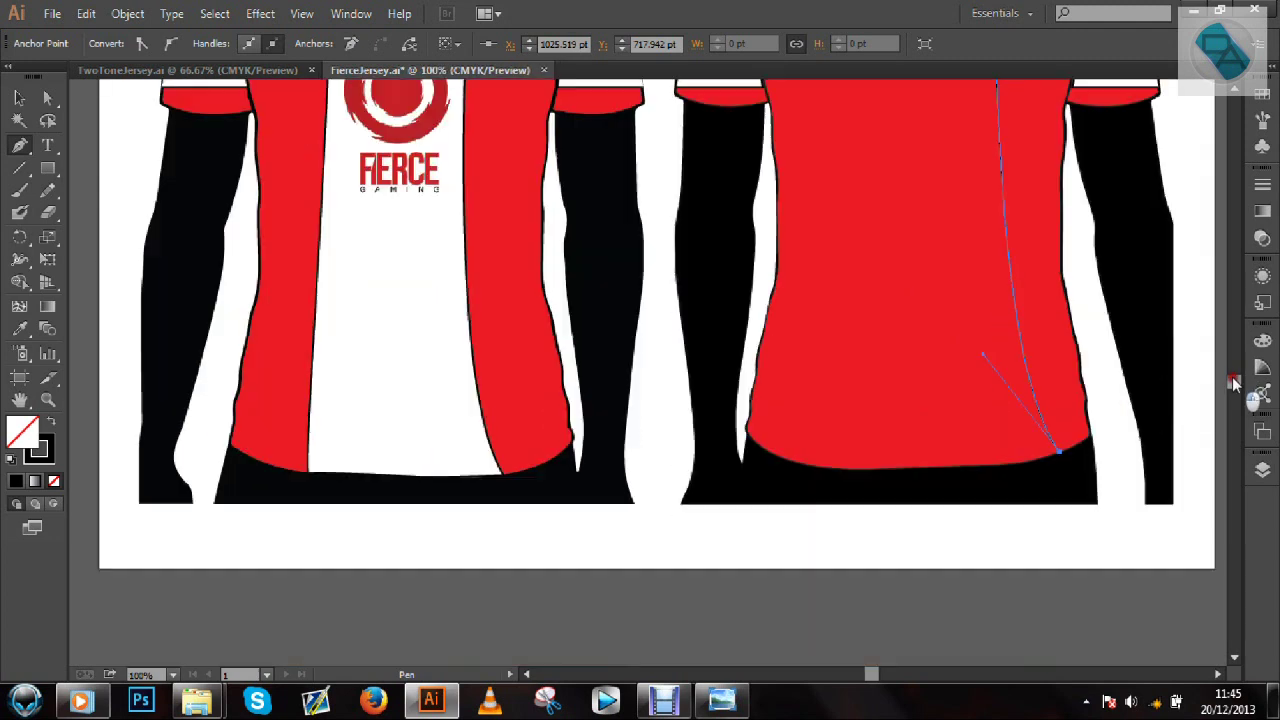
pyautogui.hotkey('ctrl', '+')
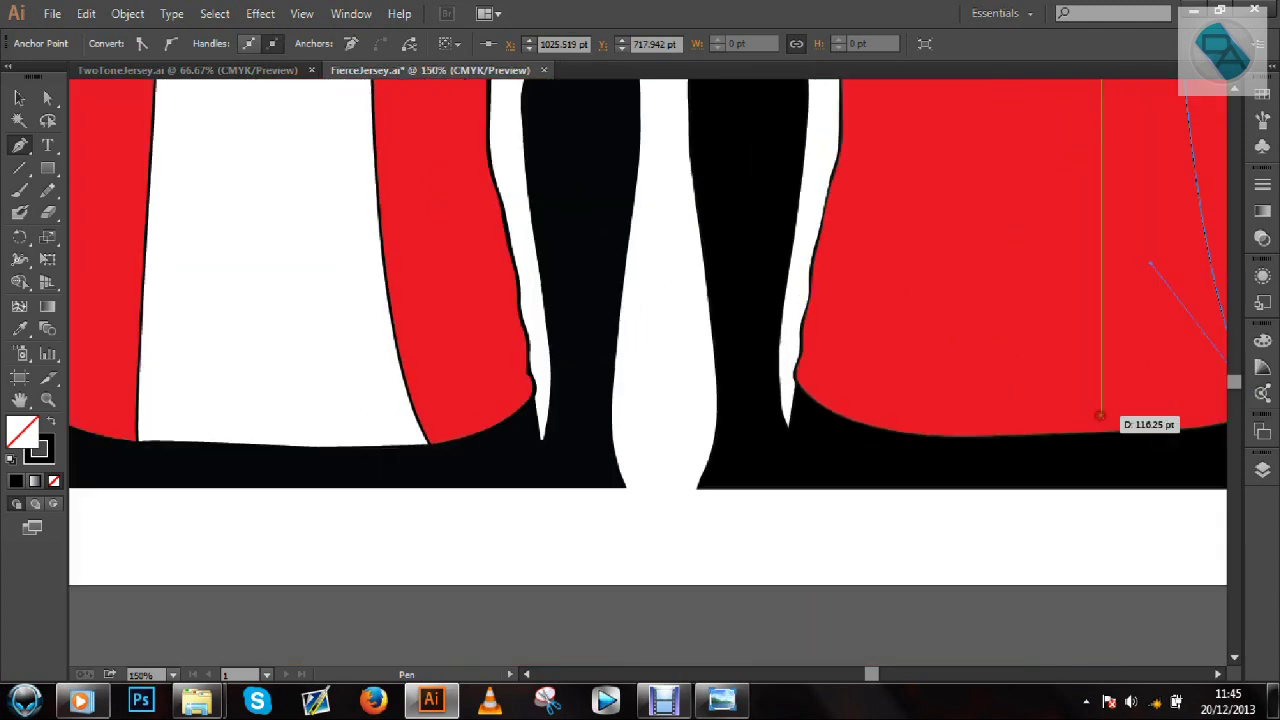
pyautogui.click(1217, 674)
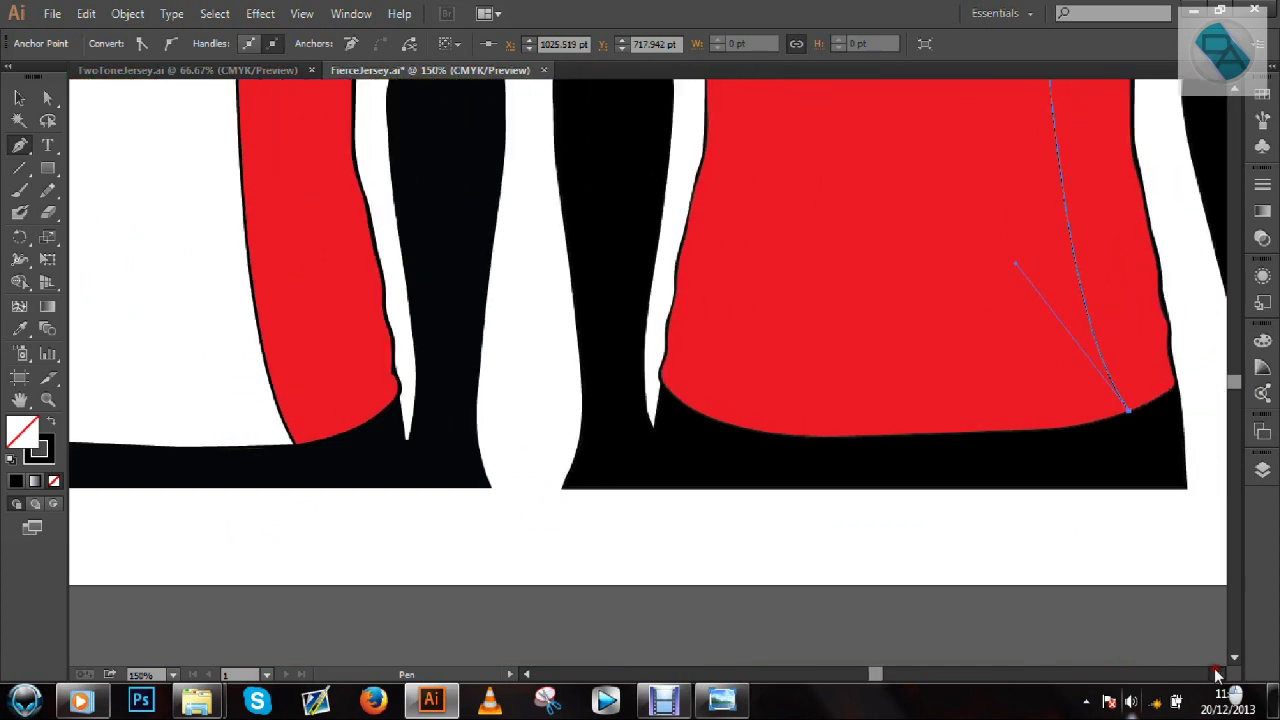
pyautogui.click(1217, 674)
pyautogui.click(932, 430)
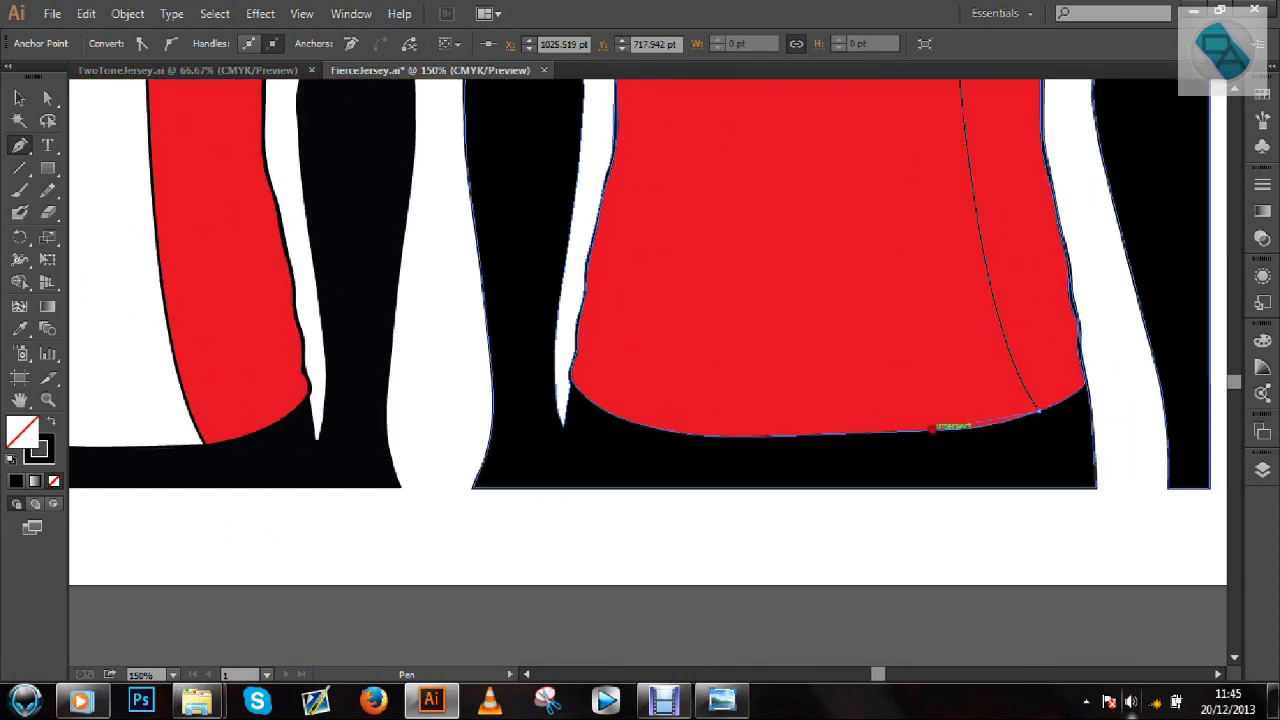
pyautogui.moveTo(932, 430); pyautogui.dragTo(922, 419)
pyautogui.moveTo(892, 430); pyautogui.dragTo(894, 430)
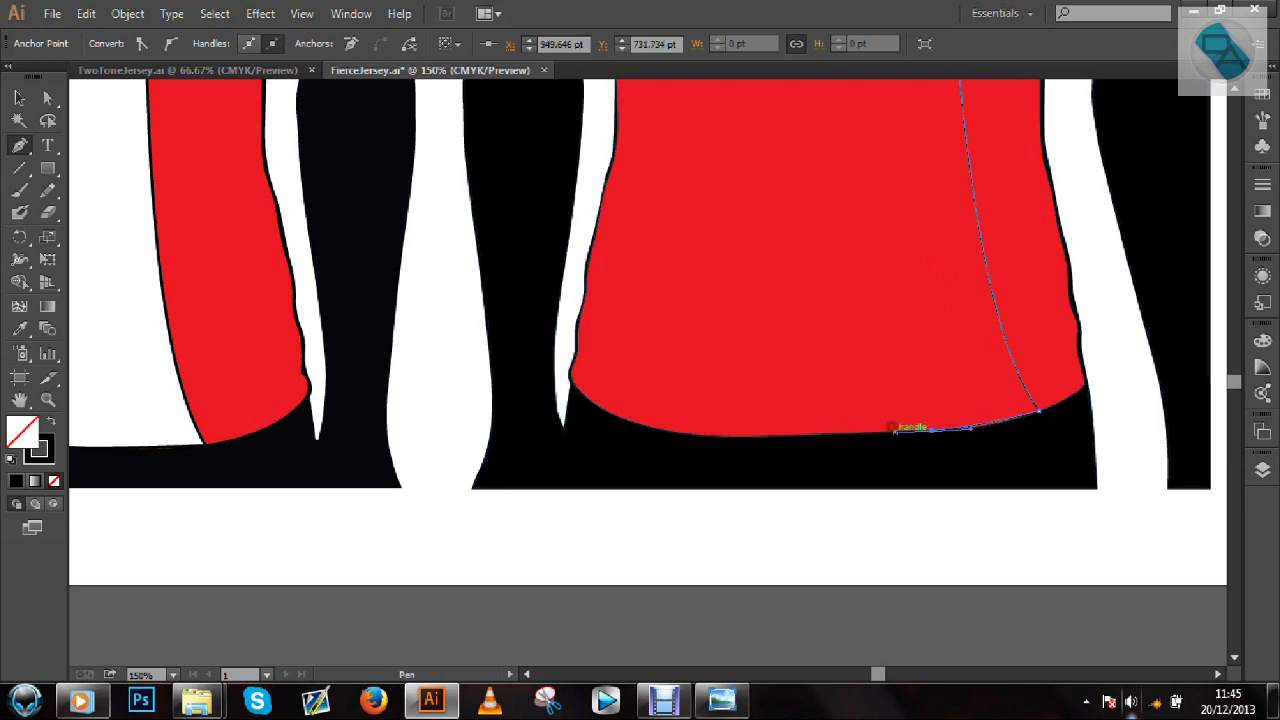
pyautogui.click(791, 434)
pyautogui.moveTo(785, 439); pyautogui.dragTo(1218, 414)
# Draw the back stripe's left edge from the hem up to the collar, close the path at its starting anchor and deselect it
pyautogui.hotkey('ctrl', '-')
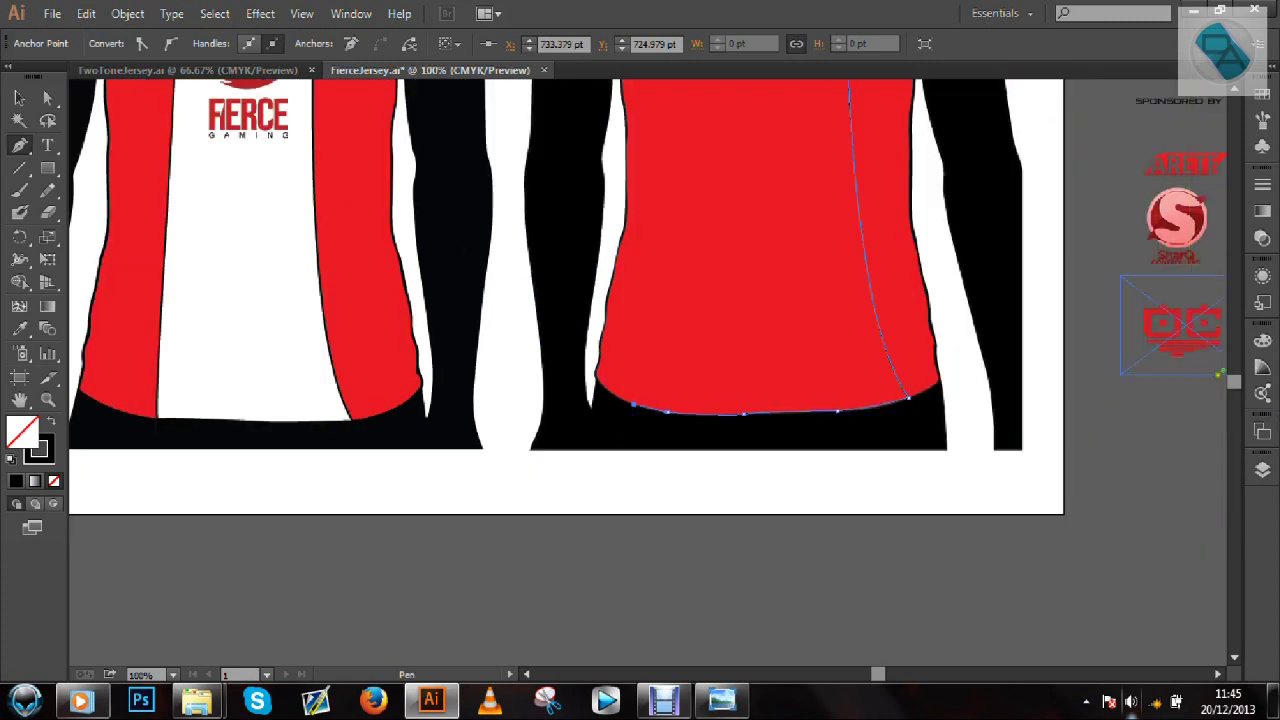
pyautogui.scroll(4, 1233, 378)
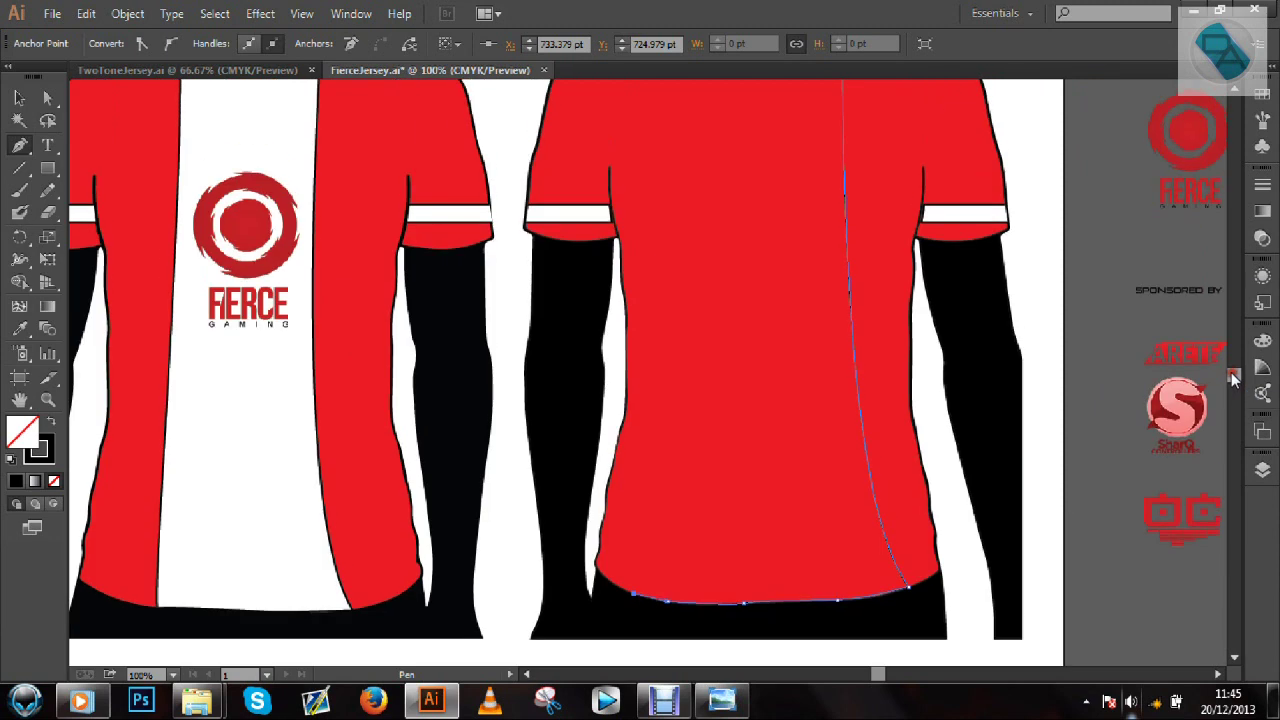
pyautogui.hotkey('ctrl', '-')
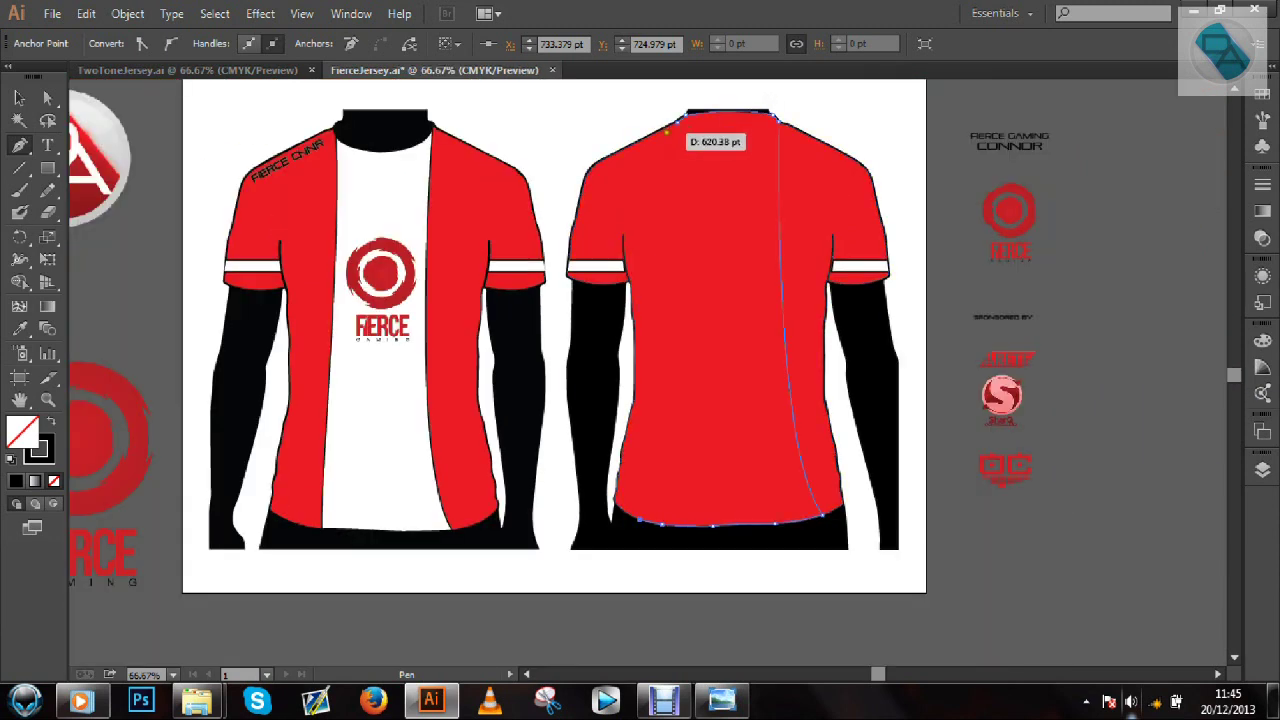
pyautogui.click(672, 120)
pyautogui.moveTo(672, 121)
pyautogui.mouseDown()
pyautogui.moveTo(633, 99)
pyautogui.moveTo(668, 110)
pyautogui.mouseUp()
pyautogui.press('v')
pyautogui.click(550, 168)
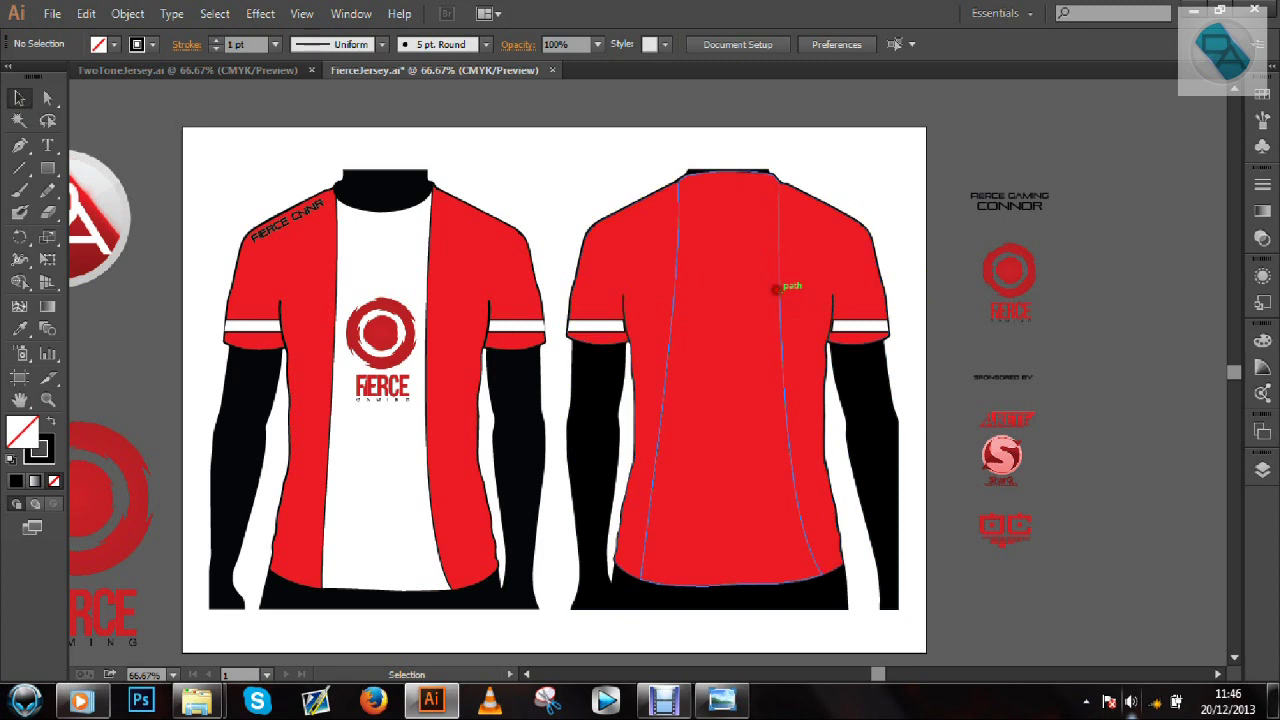
# Fill the closed stripe shape on the back jersey with white and deselect it
pyautogui.click(776, 290)
pyautogui.click(114, 44)
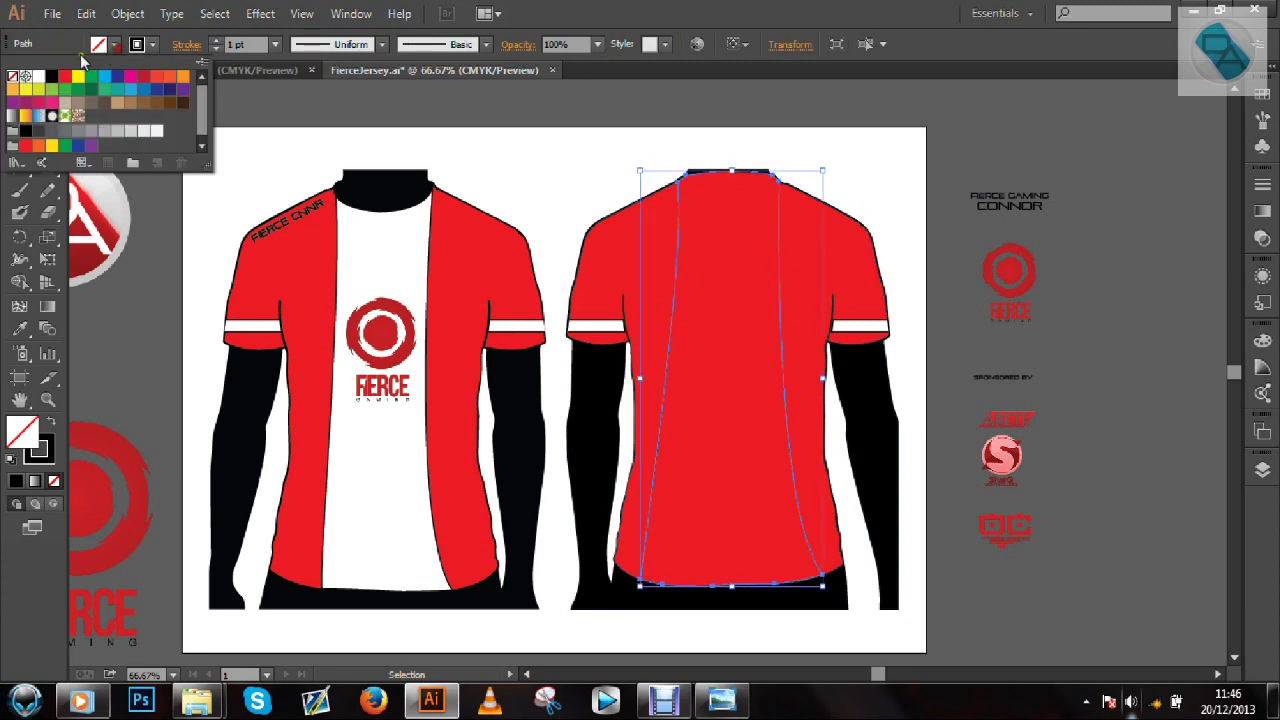
pyautogui.click(39, 76)
pyautogui.click(810, 8)
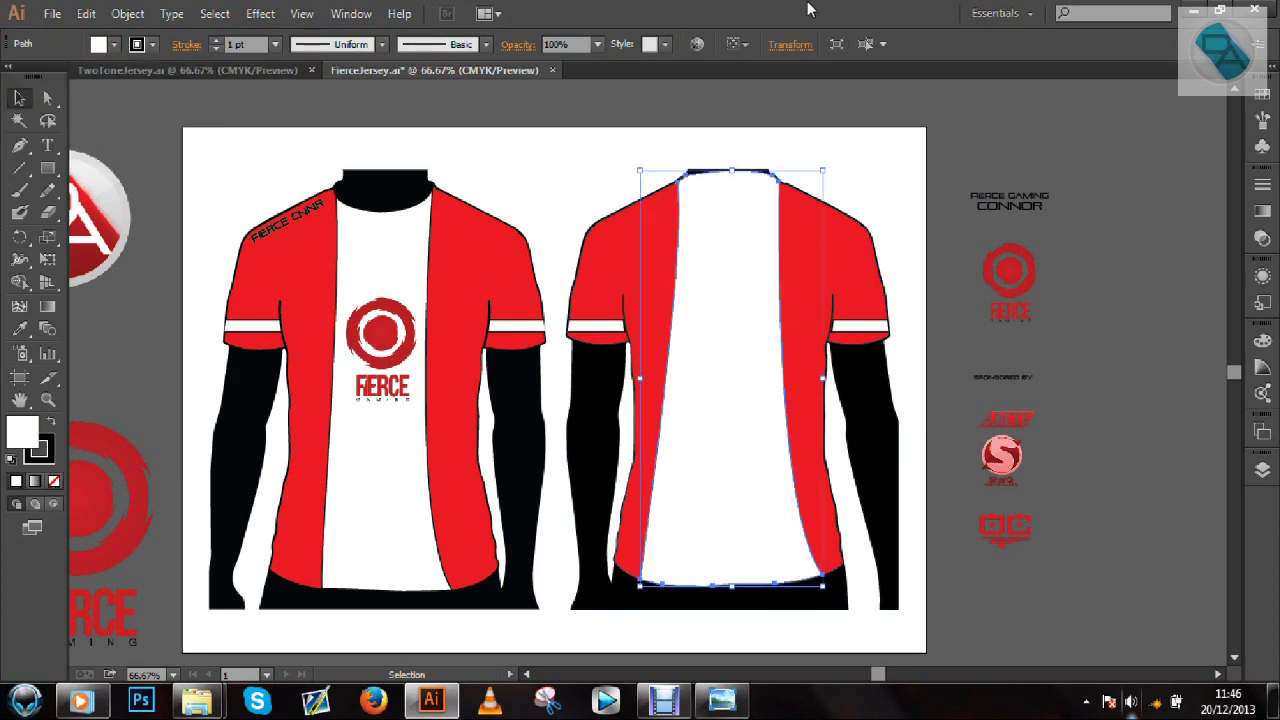
pyautogui.click(876, 160)
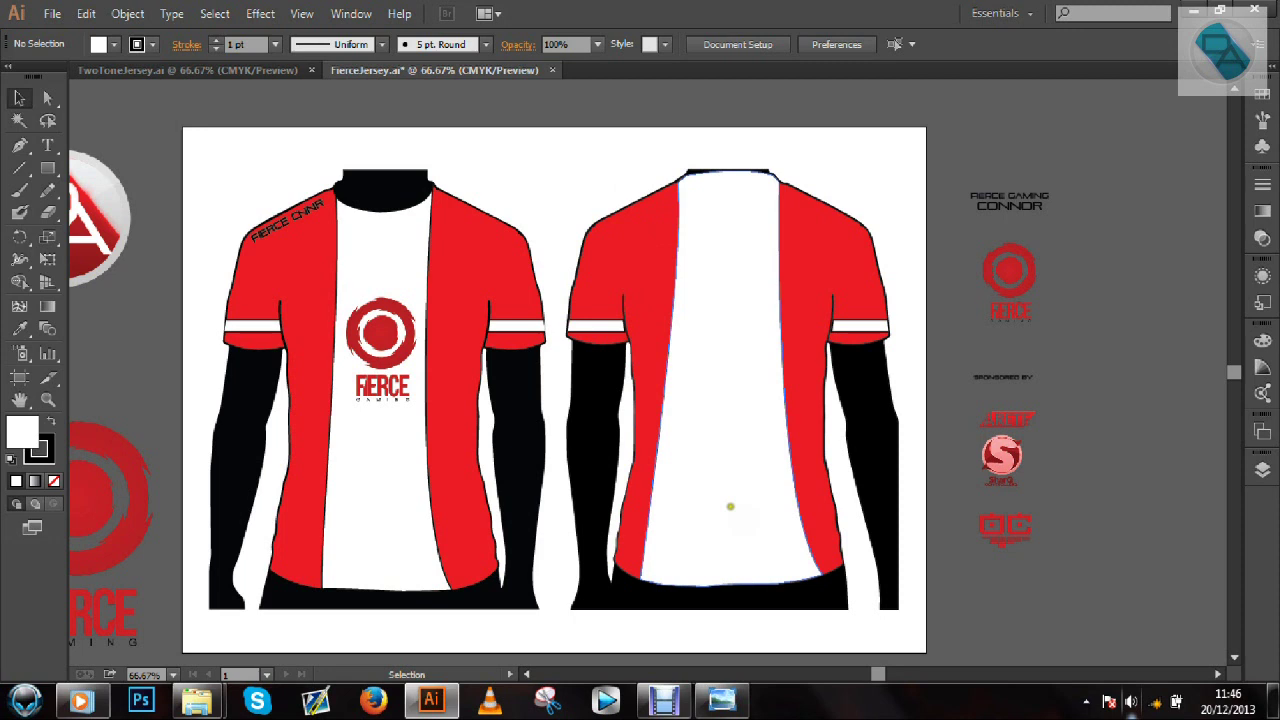
# Examine how closely the white back stripe follows the jersey's collar and hem
pyautogui.hotkey('ctrl', '-')
pyautogui.hotkey('ctrl', '+')
pyautogui.hotkey('ctrl', '+')
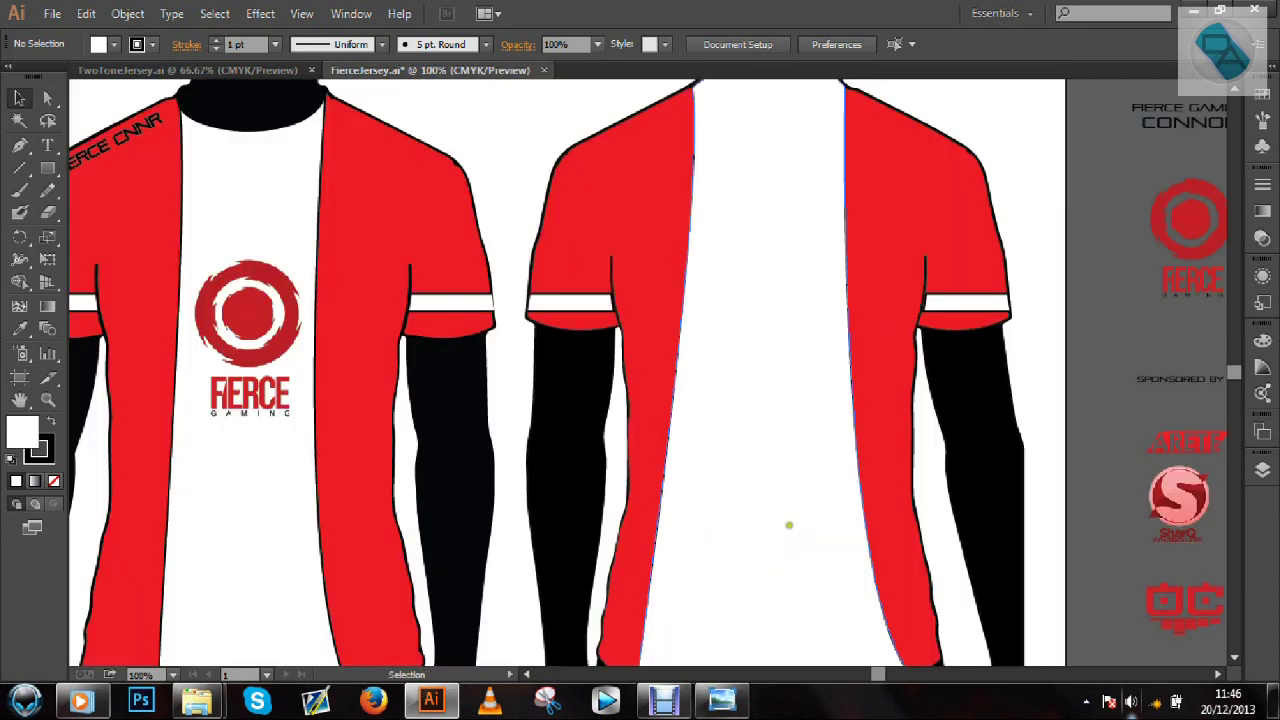
pyautogui.moveTo(1234, 372); pyautogui.dragTo(1237, 360)
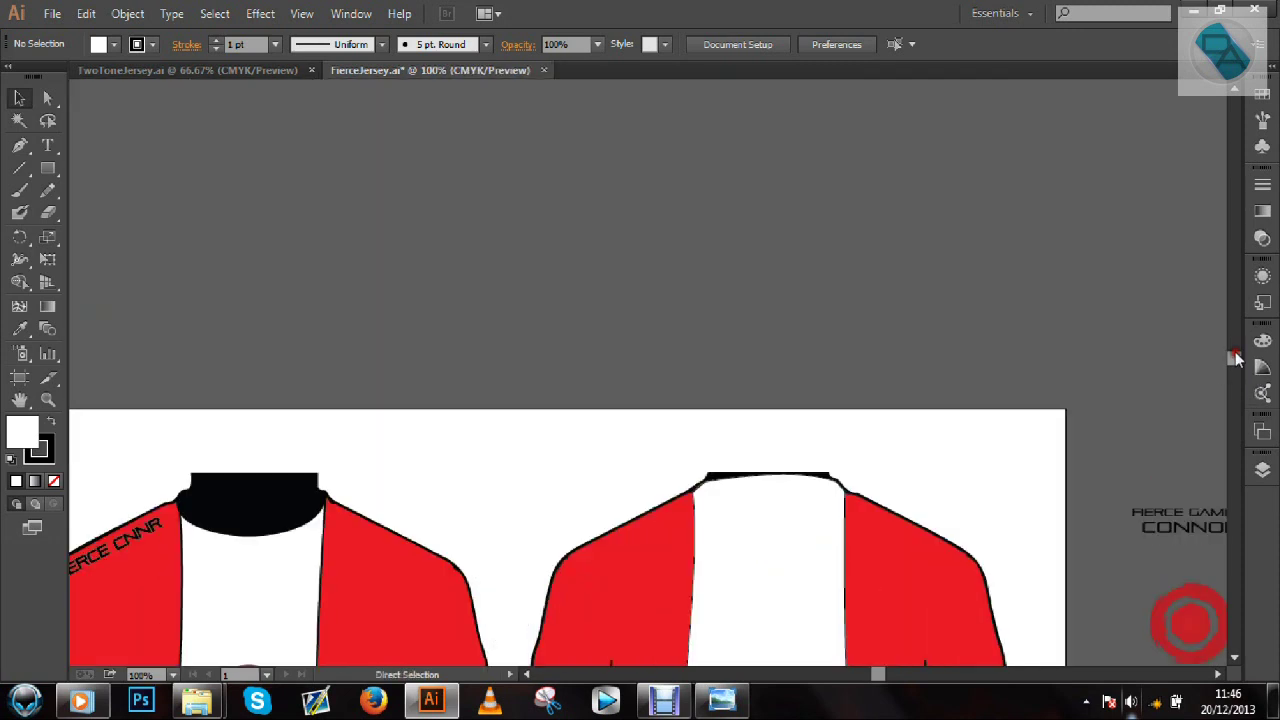
pyautogui.hotkey('ctrl', '+')
pyautogui.hotkey('ctrl', '+')
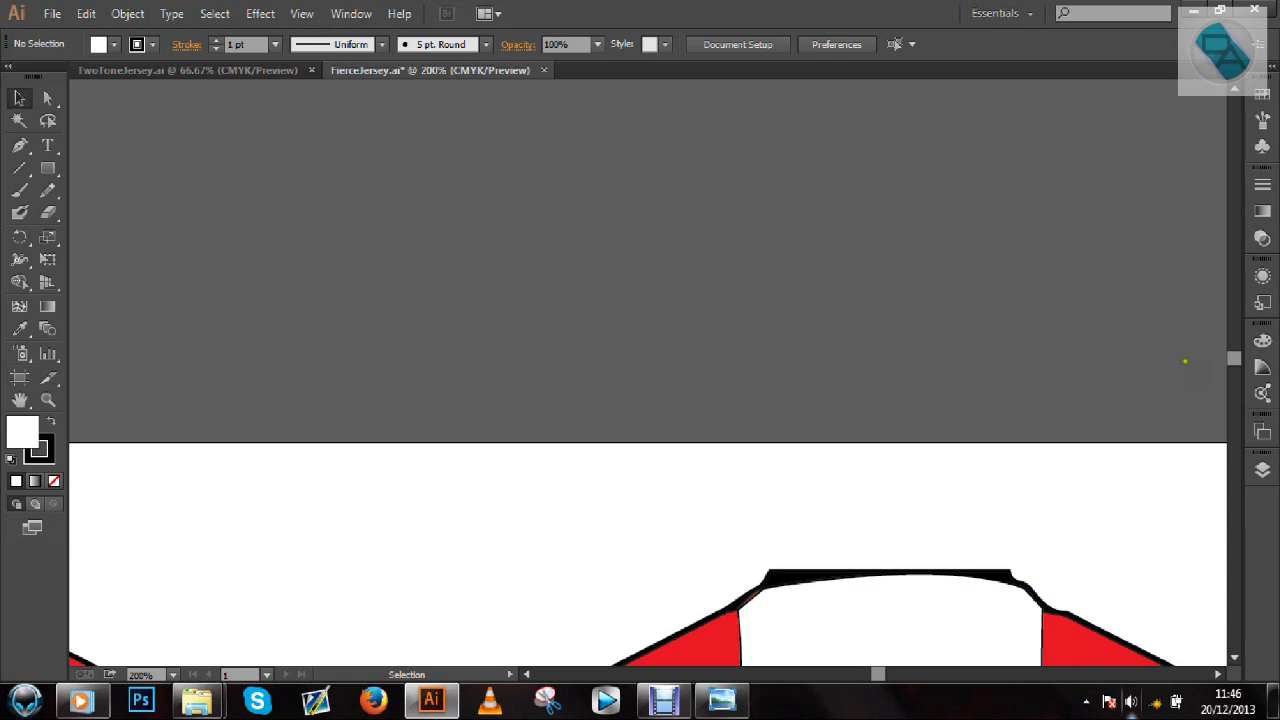
pyautogui.moveTo(1234, 360); pyautogui.dragTo(1239, 421)
pyautogui.hotkey('ctrl', '-')
pyautogui.hotkey('ctrl', '-')
pyautogui.hotkey('ctrl', '-')
pyautogui.hotkey('ctrl', '-')
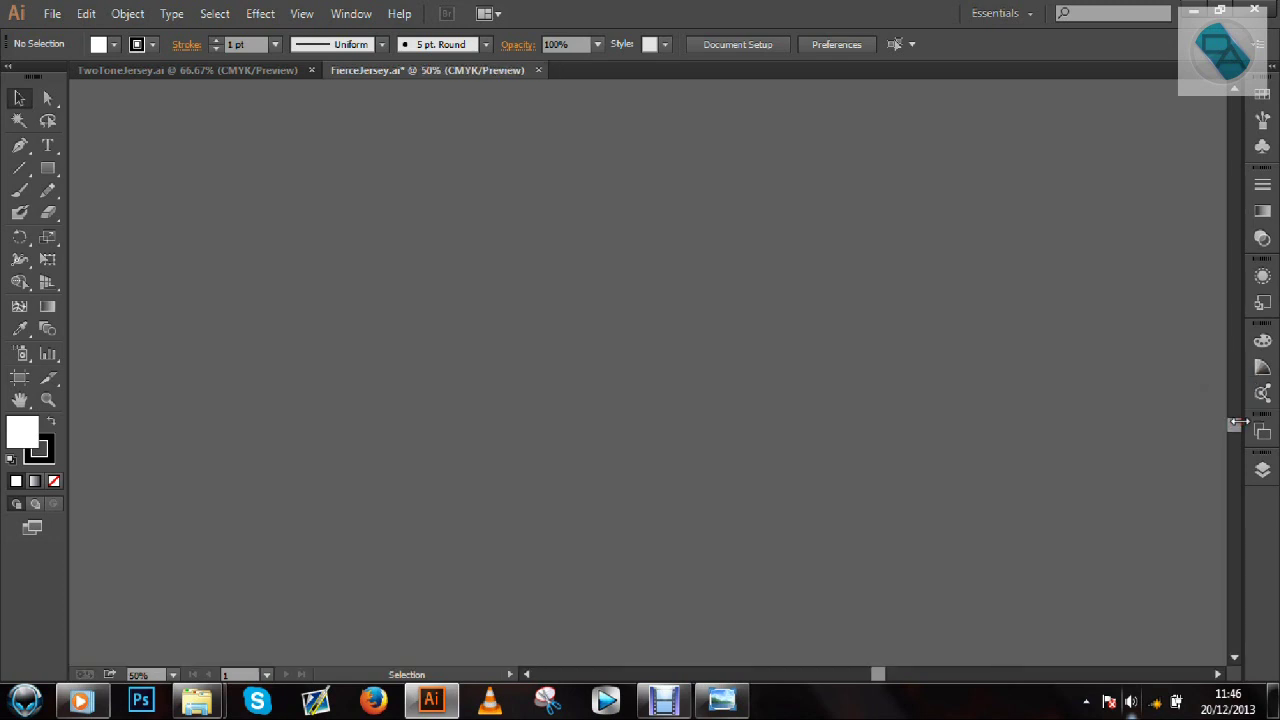
pyautogui.click(1240, 495)
pyautogui.moveTo(1240, 496)
pyautogui.mouseDown()
pyautogui.moveTo(1237, 565)
pyautogui.moveTo(1236, 365)
pyautogui.mouseUp()
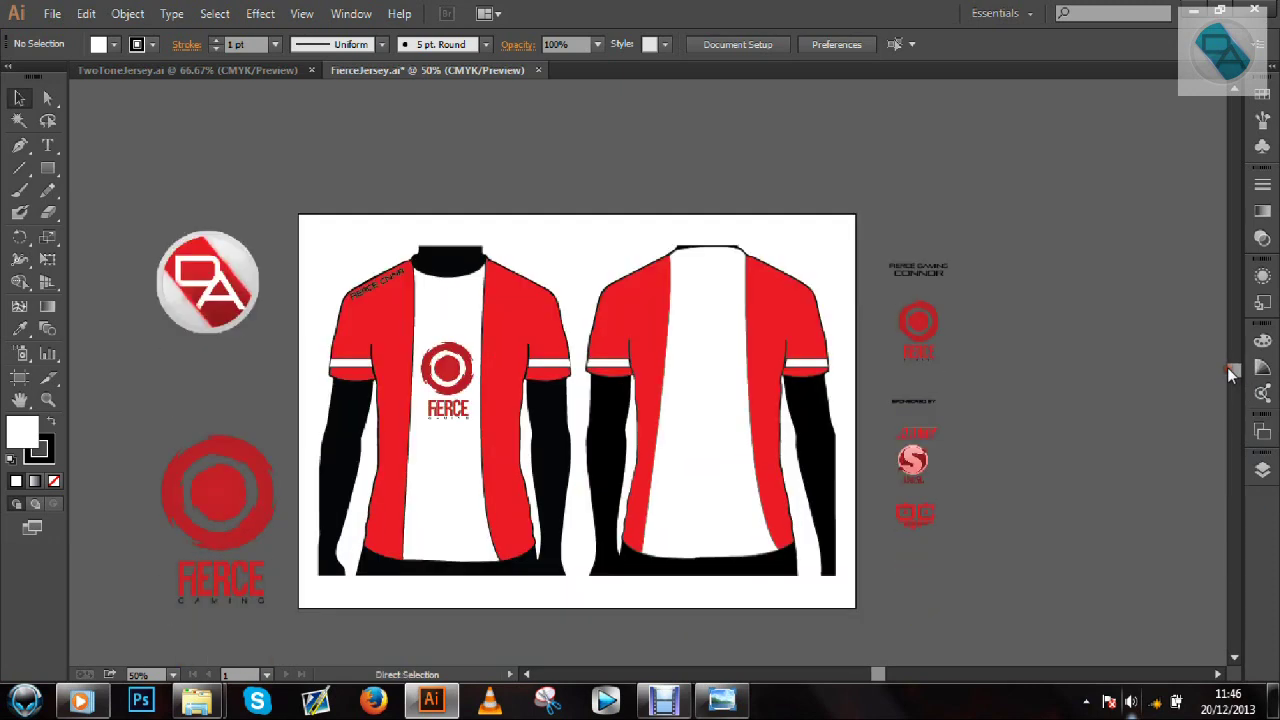
pyautogui.hotkey('ctrl', '1')
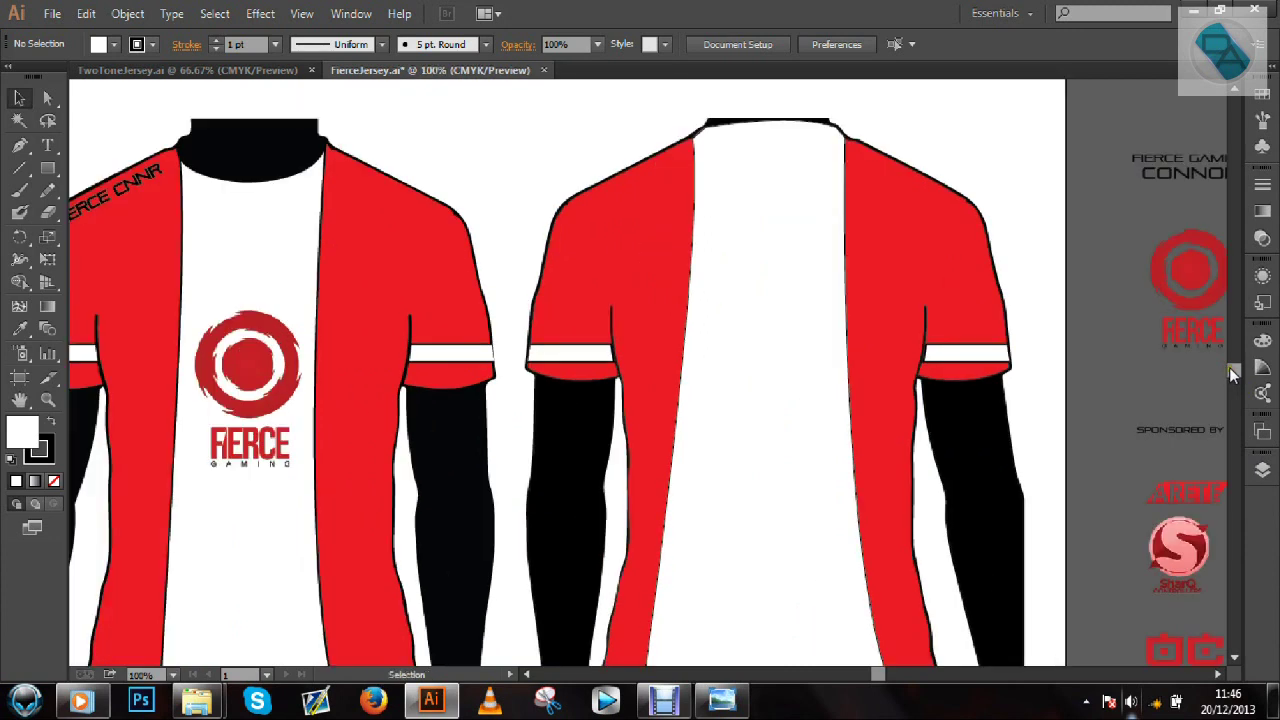
pyautogui.scroll(-3, 1232, 374)
pyautogui.hotkey('ctrl', '+')
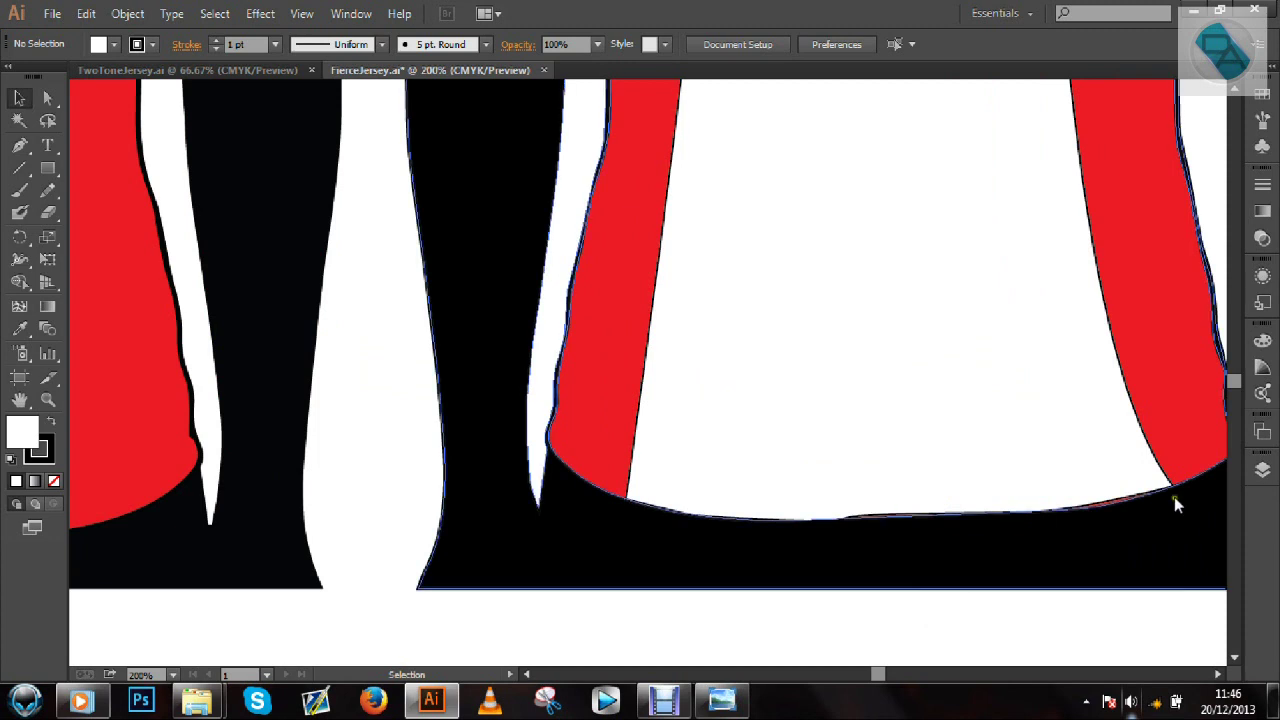
pyautogui.moveTo(1230, 373); pyautogui.dragTo(1227, 353)
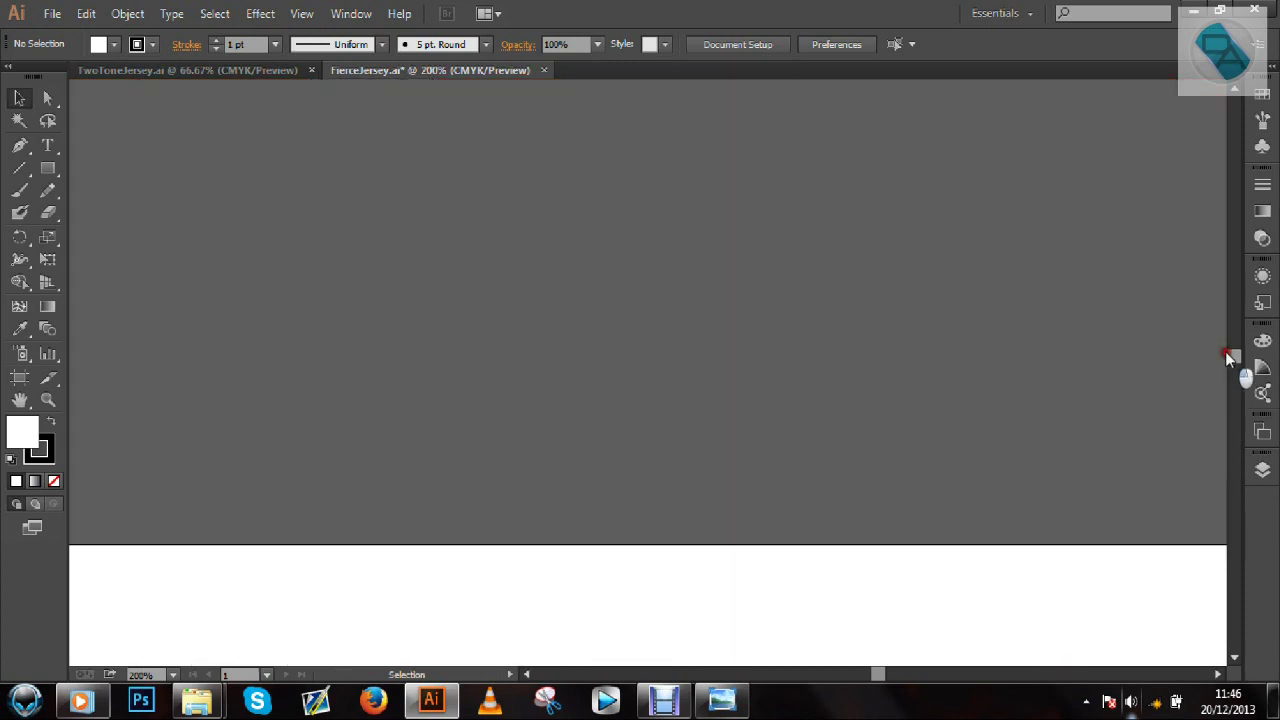
pyautogui.hotkey('ctrl', '-')
pyautogui.hotkey('ctrl', '-')
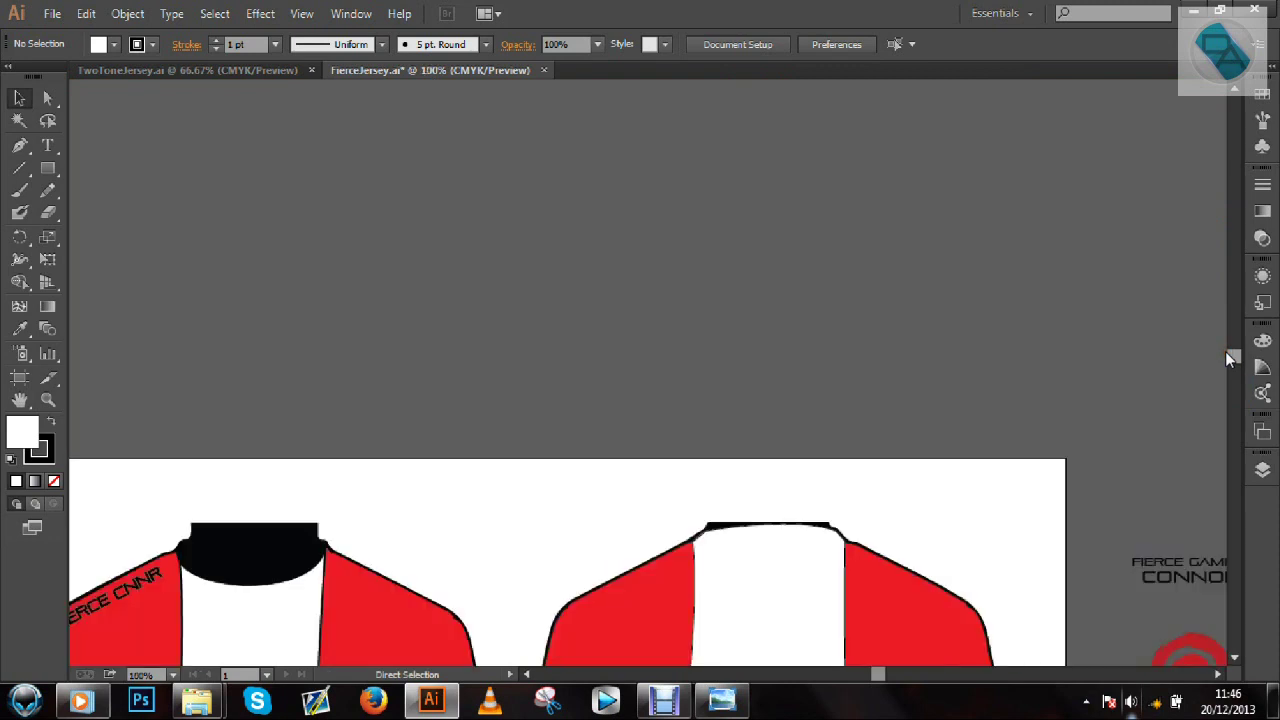
pyautogui.moveTo(1226, 351); pyautogui.dragTo(1232, 377)
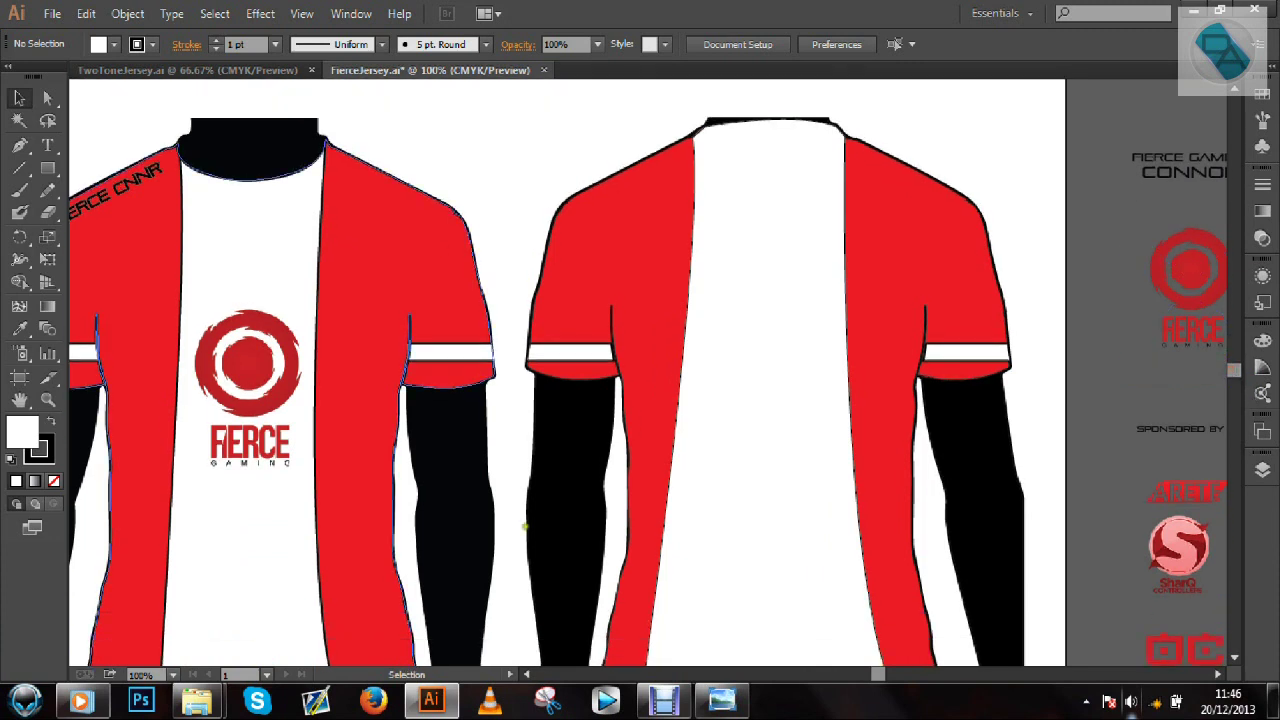
# Following the reference image, place the team and player name text at the top of the back stripe and bring it to the front
pyautogui.click(722, 700)
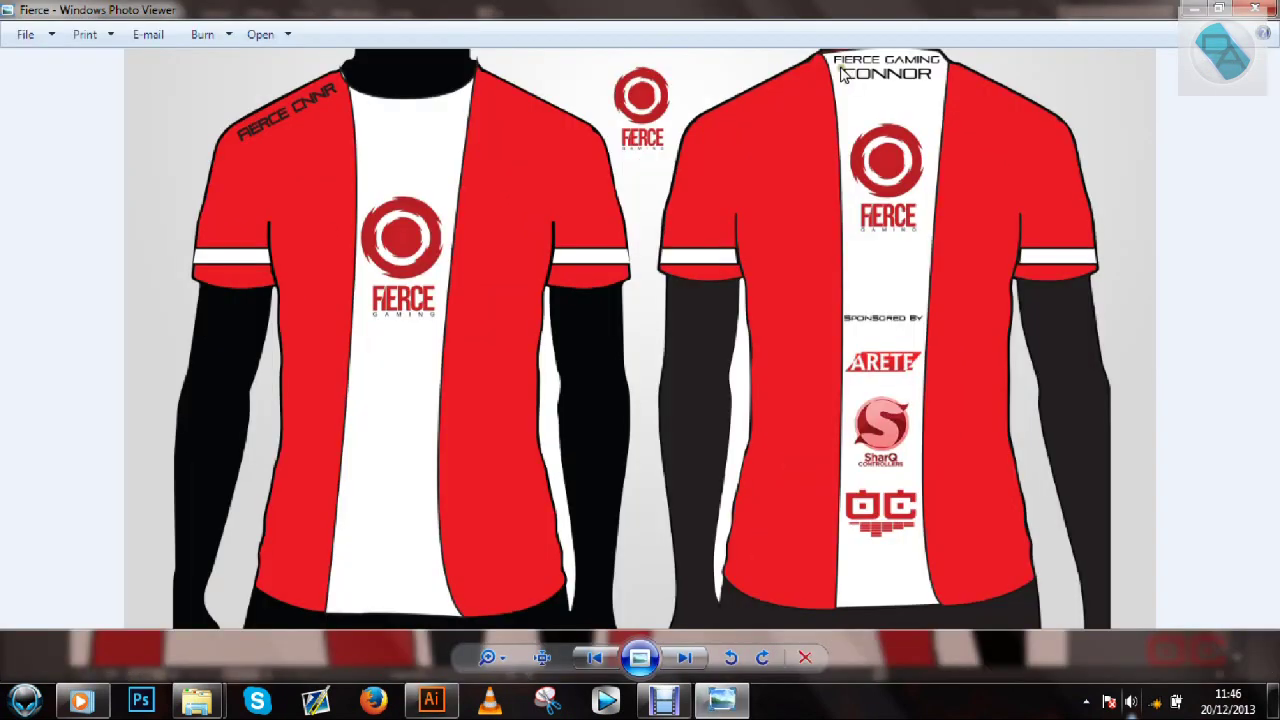
pyautogui.click(722, 700)
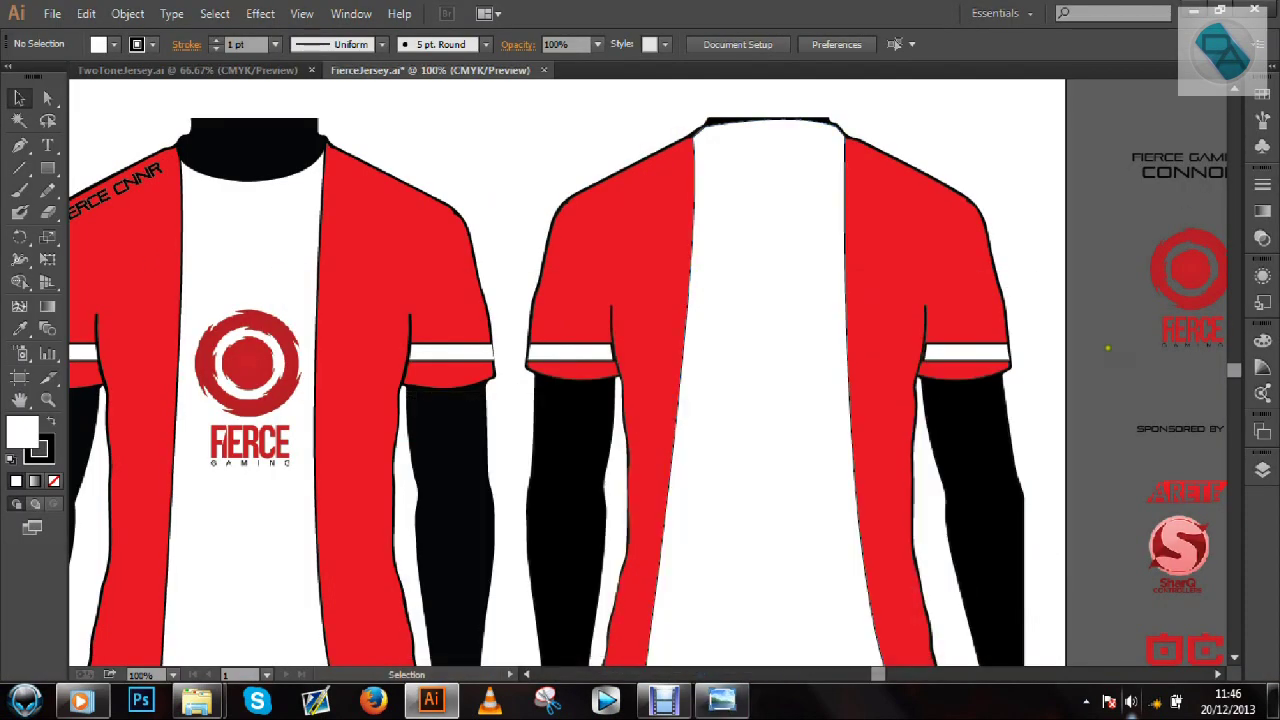
pyautogui.click(1178, 158)
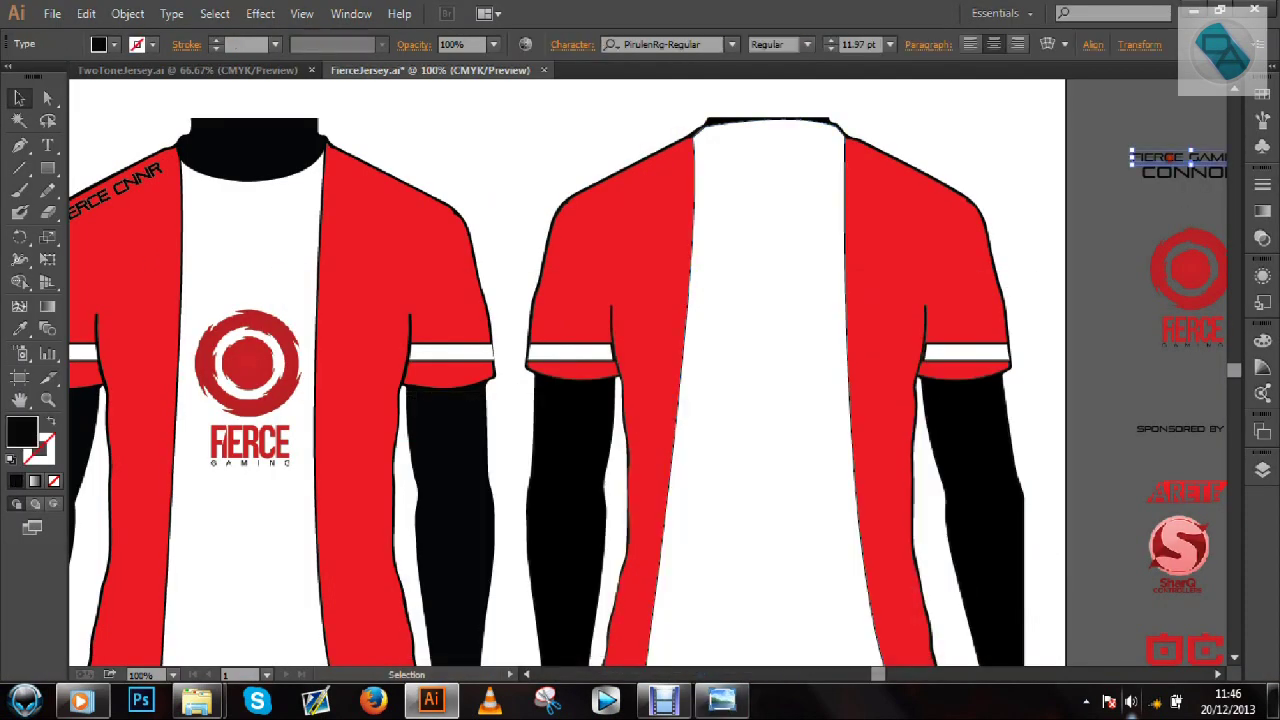
pyautogui.keyDown('shift'); pyautogui.click(1172, 170); pyautogui.keyUp('shift')
pyautogui.moveTo(1180, 172); pyautogui.dragTo(768, 148)
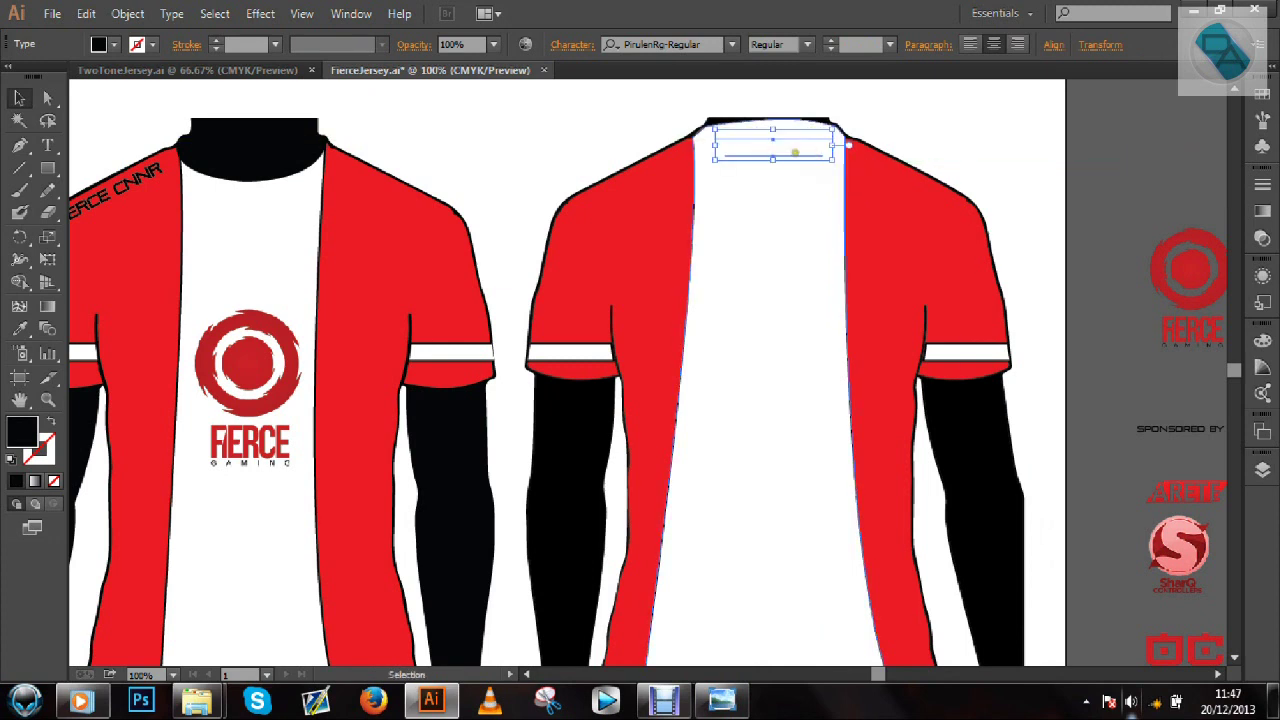
pyautogui.rightClick(795, 153)
pyautogui.moveTo(883, 336)
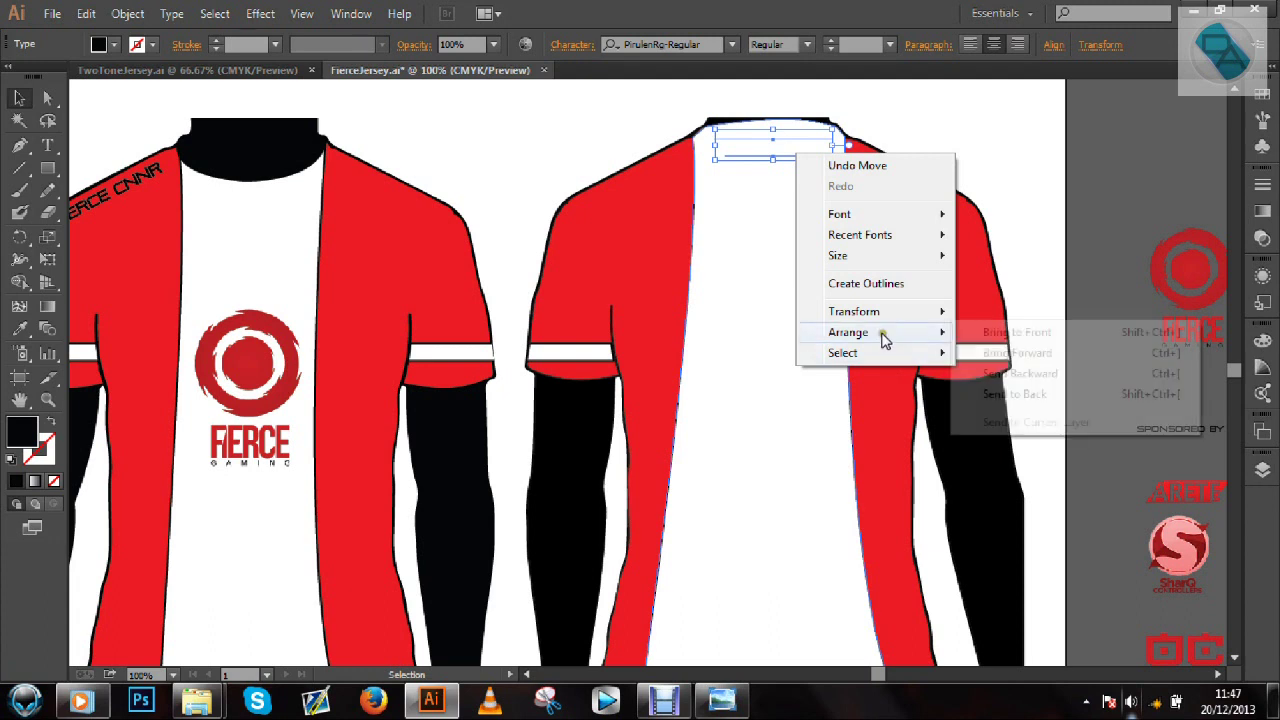
pyautogui.click(962, 333)
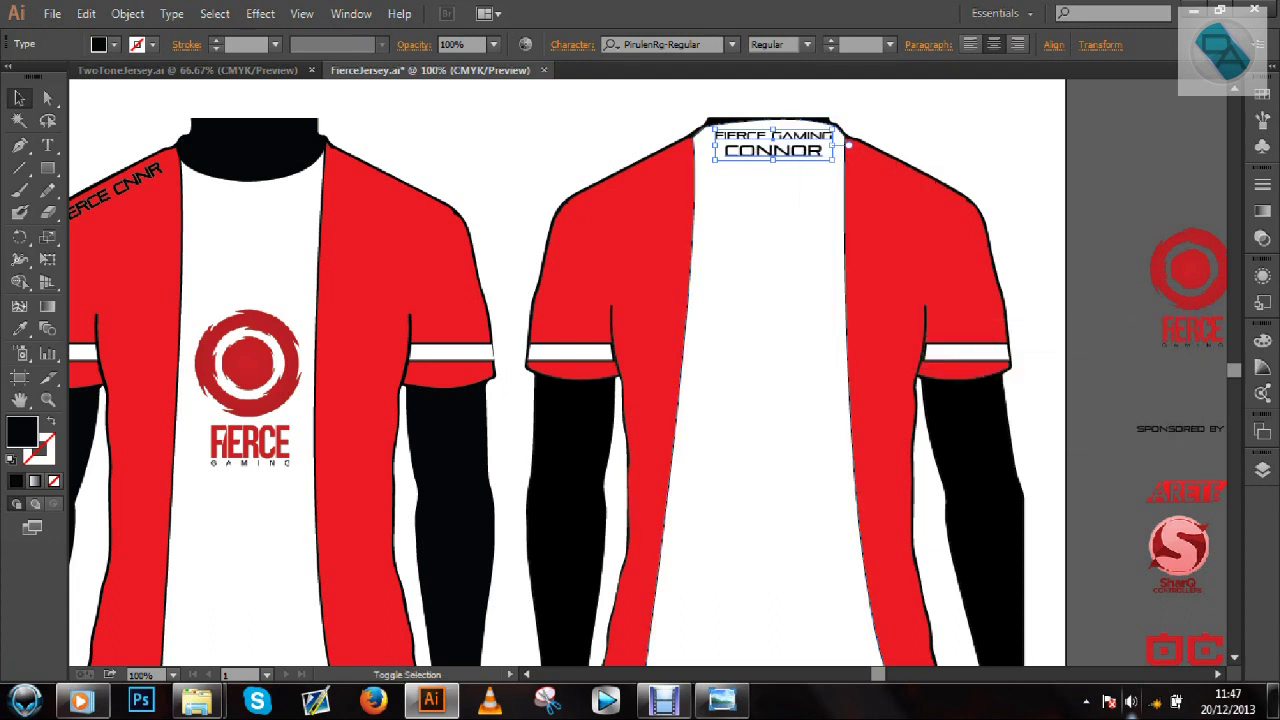
pyautogui.moveTo(830, 161)
pyautogui.mouseDown()
pyautogui.moveTo(851, 172)
pyautogui.moveTo(840, 161)
pyautogui.moveTo(850, 147)
pyautogui.moveTo(815, 150)
pyautogui.mouseUp()
pyautogui.click(909, 120)
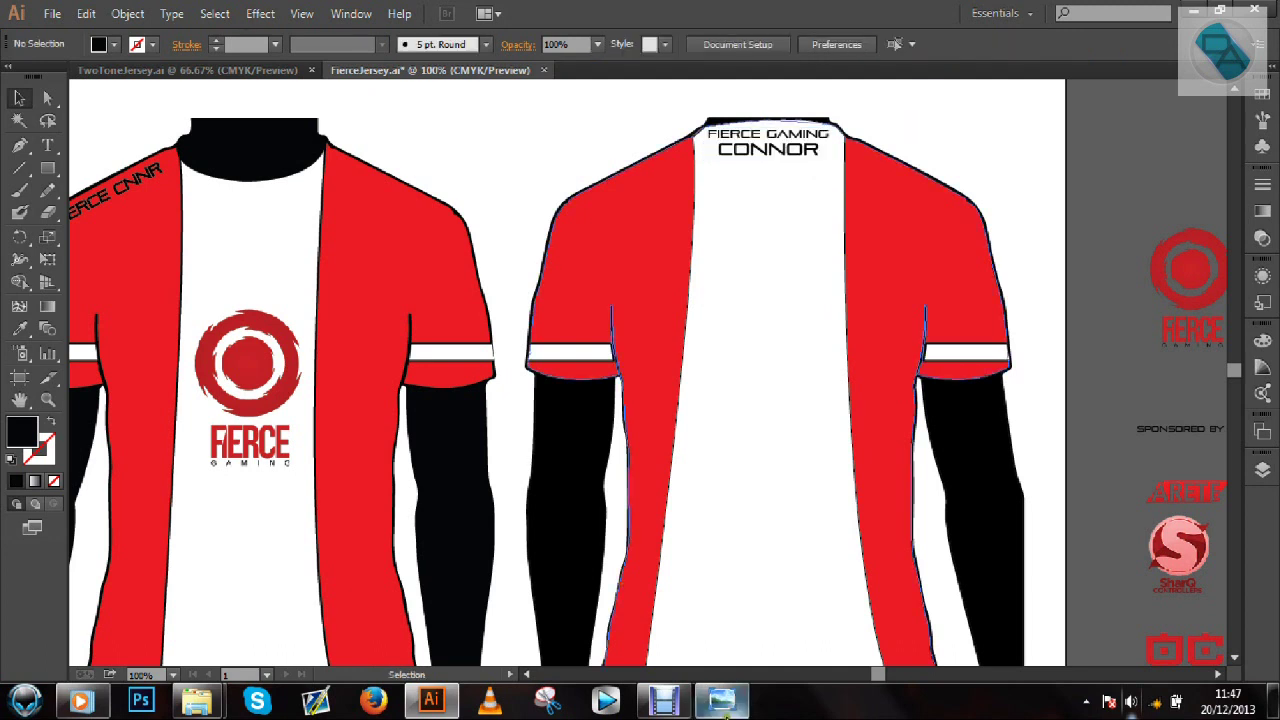
# Following the reference image, move the small Fierce logo onto the back stripe below the player name and bring it to the front
pyautogui.click(724, 702)
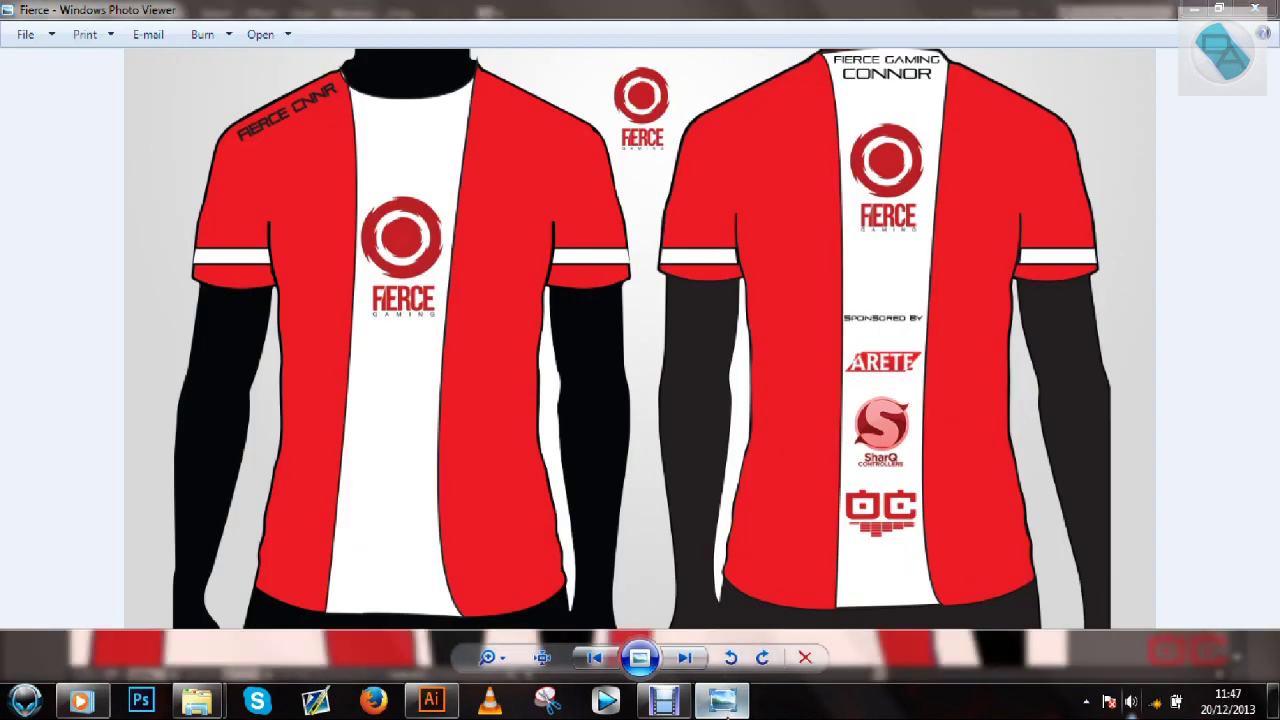
pyautogui.click(724, 702)
pyautogui.moveTo(1201, 289); pyautogui.dragTo(782, 246)
pyautogui.hotkey('ctrl', 'z')
pyautogui.click(1034, 194)
pyautogui.click(1180, 270)
pyautogui.moveTo(1180, 270); pyautogui.dragTo(760, 241)
pyautogui.rightClick(760, 241)
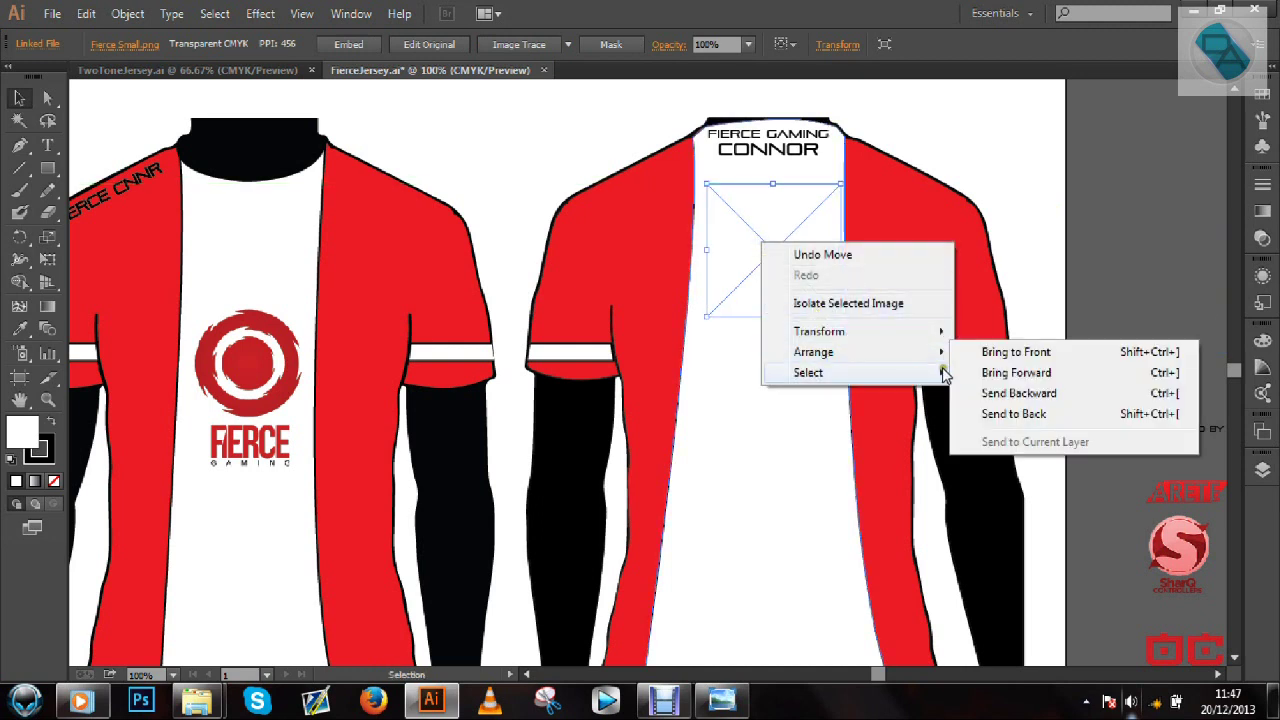
pyautogui.press('Escape')
# Fine-tune the Fierce logo's horizontal position so it is centred in the back stripe beneath the name text, and deselect it
pyautogui.moveTo(778, 244); pyautogui.dragTo(767, 244)
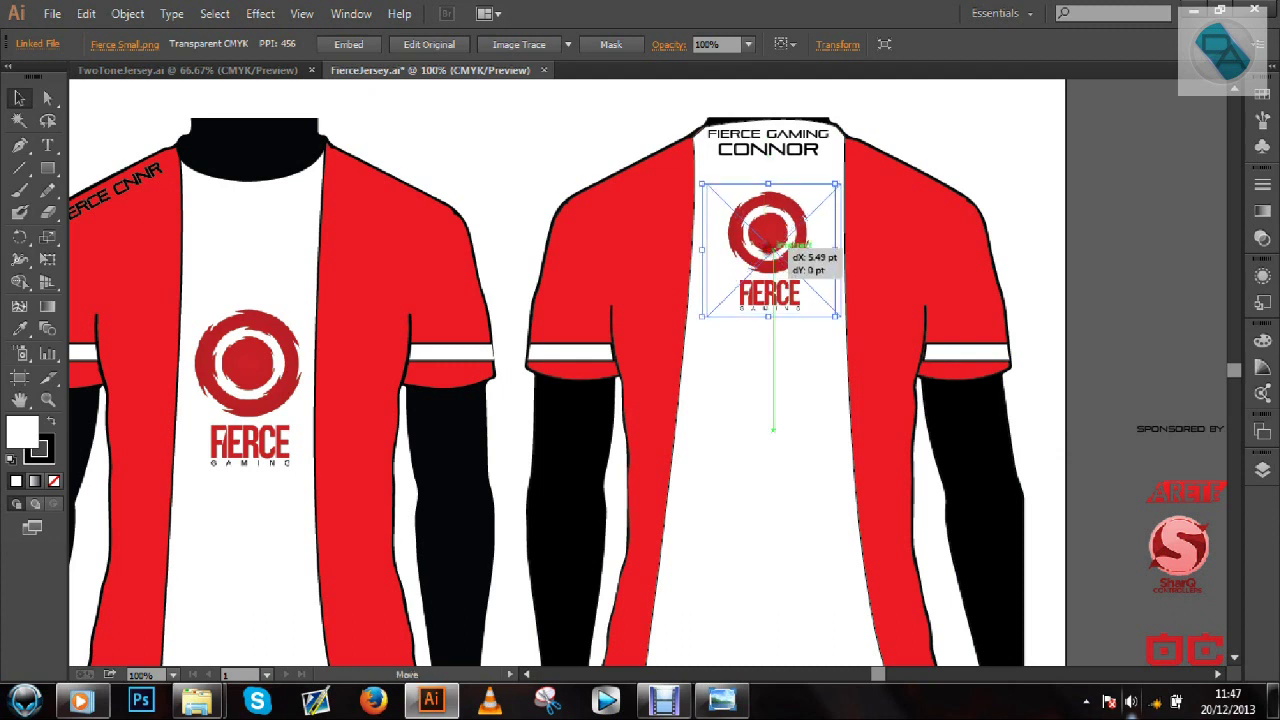
pyautogui.moveTo(774, 245); pyautogui.dragTo(774, 245)
pyautogui.click(1104, 166)
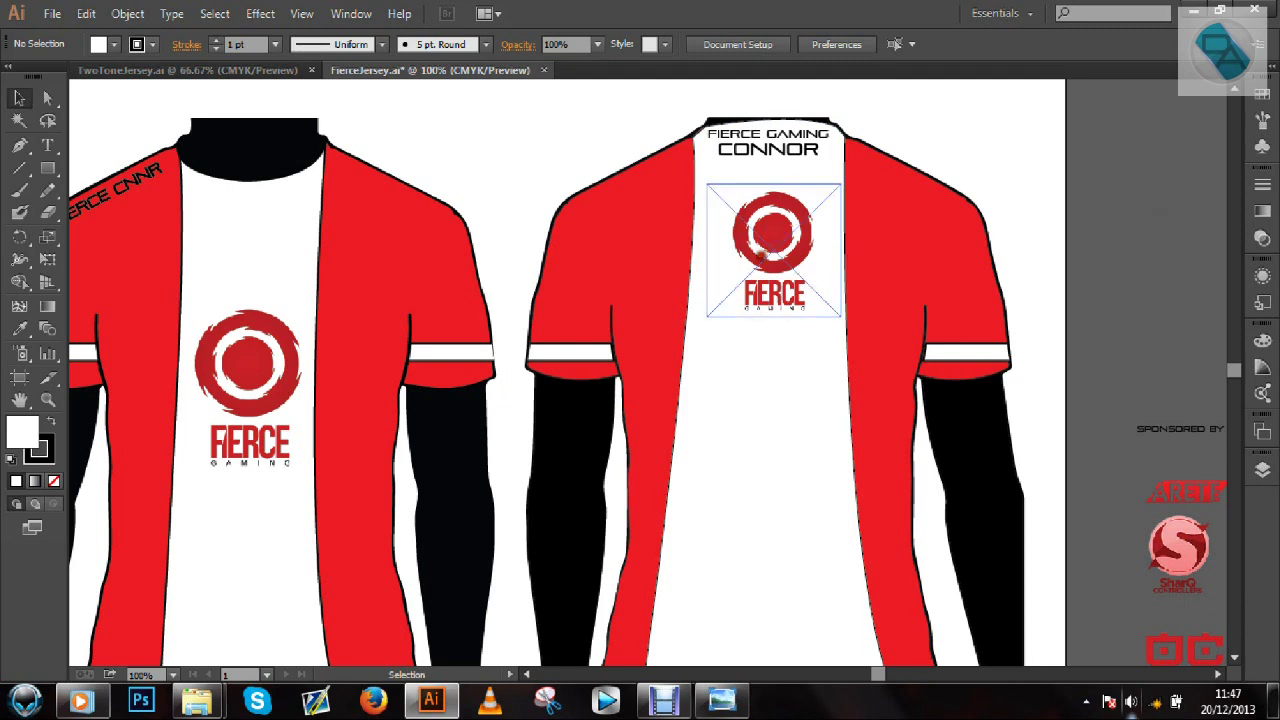
pyautogui.moveTo(759, 255); pyautogui.dragTo(754, 255)
pyautogui.click(1040, 206)
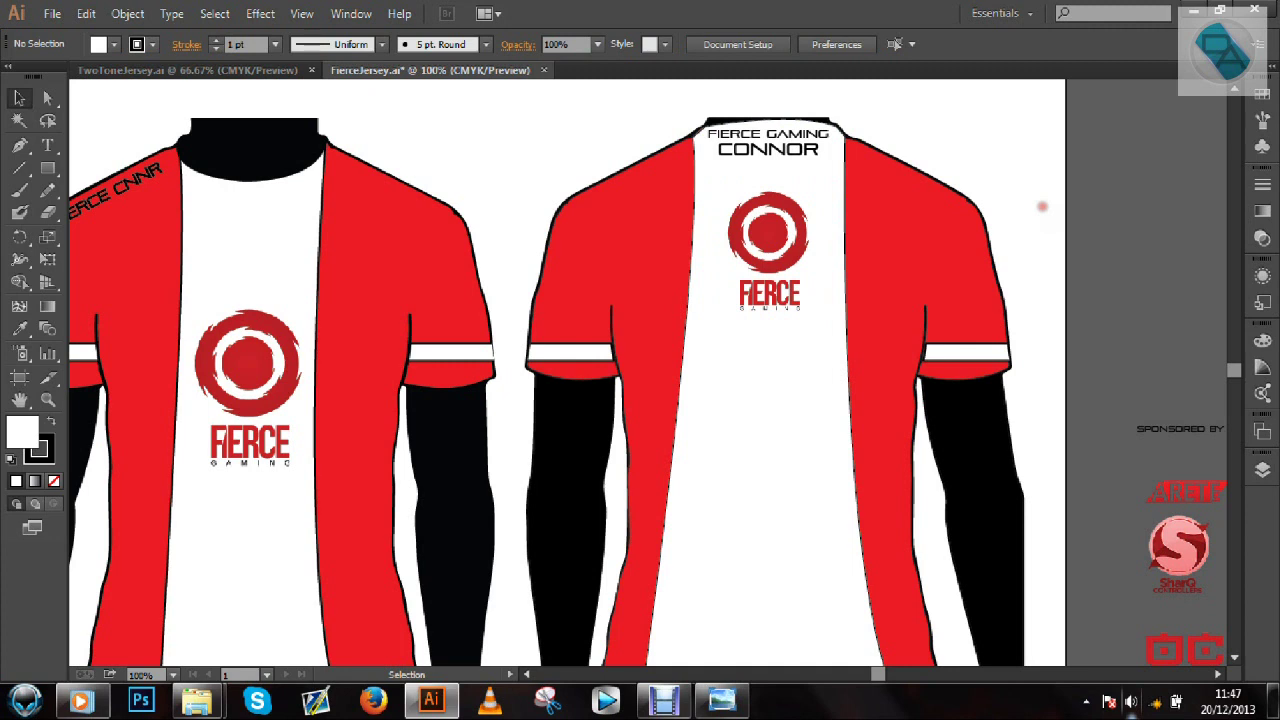
# Duplicate the FIERCE GAMING text, place the copy on the back stripe below the Fierce logo and enlarge it to nearly the stripe's width
pyautogui.moveTo(1234, 368); pyautogui.dragTo(1234, 366)
pyautogui.click(768, 178)
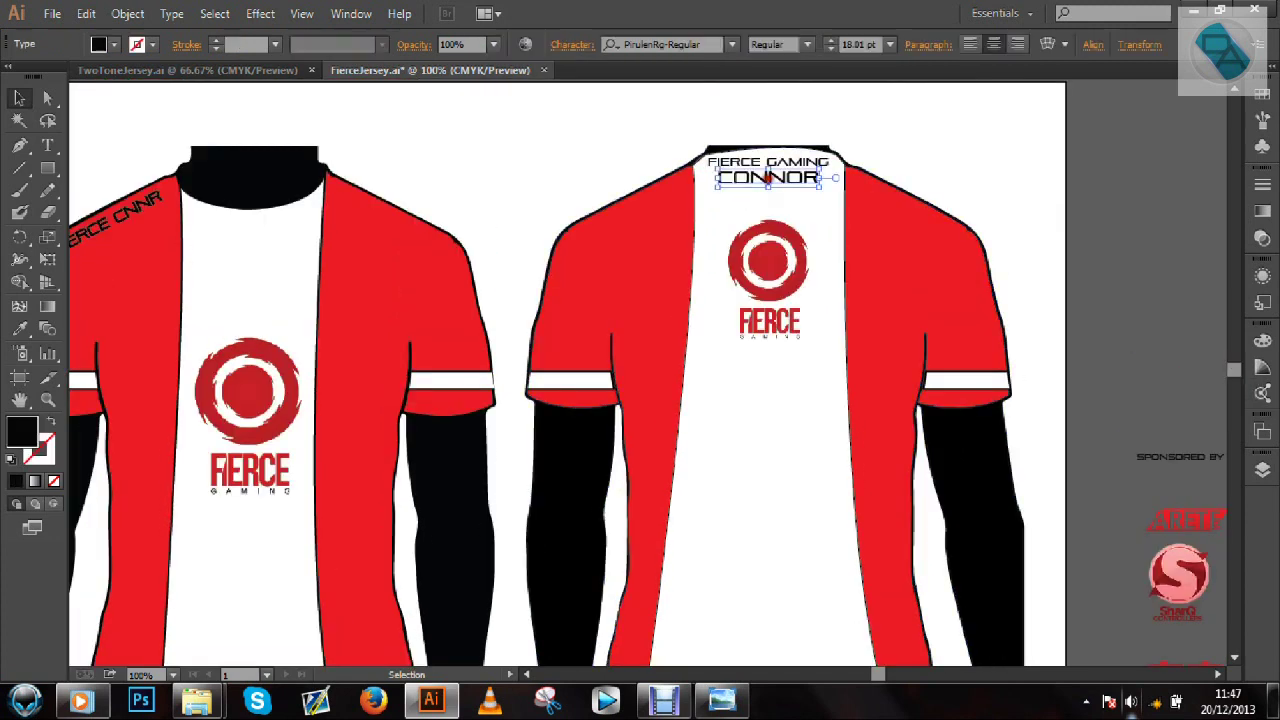
pyautogui.click(761, 161)
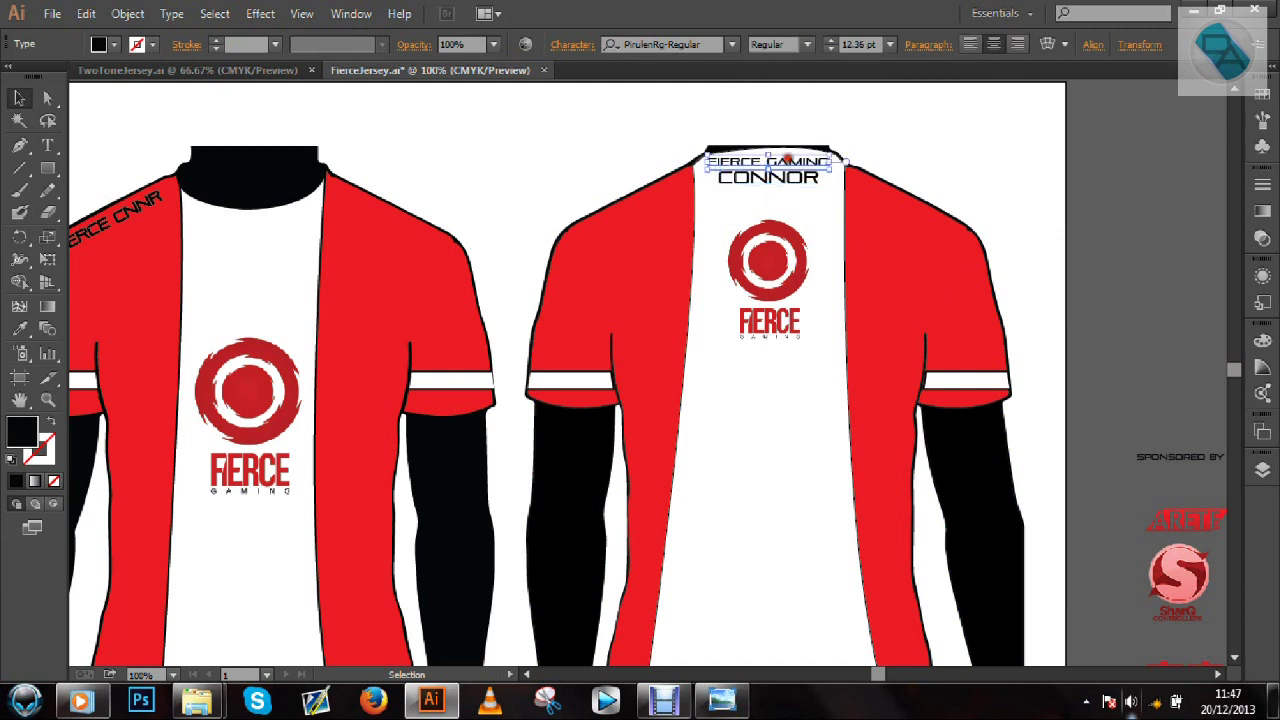
pyautogui.hotkey('ctrl', 'c')
pyautogui.hotkey('ctrl', 'v')
pyautogui.press('v')
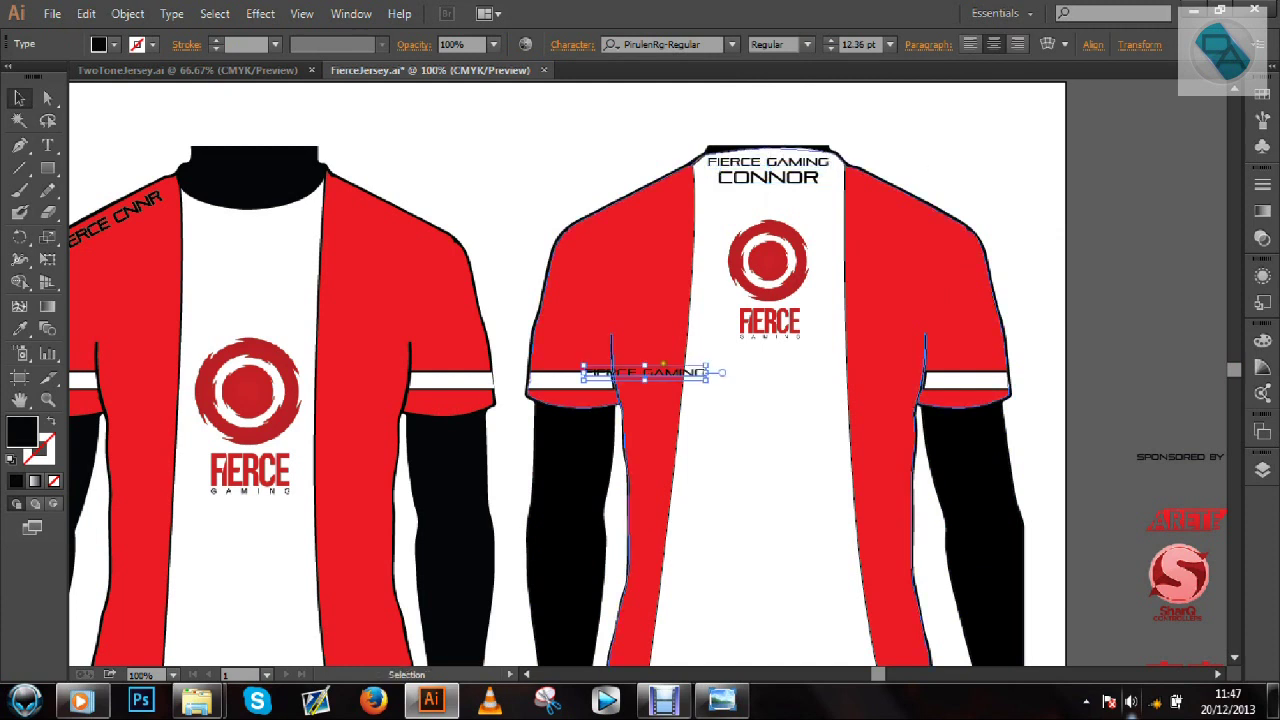
pyautogui.moveTo(652, 370); pyautogui.dragTo(802, 410)
pyautogui.click(1034, 298)
pyautogui.click(1091, 216)
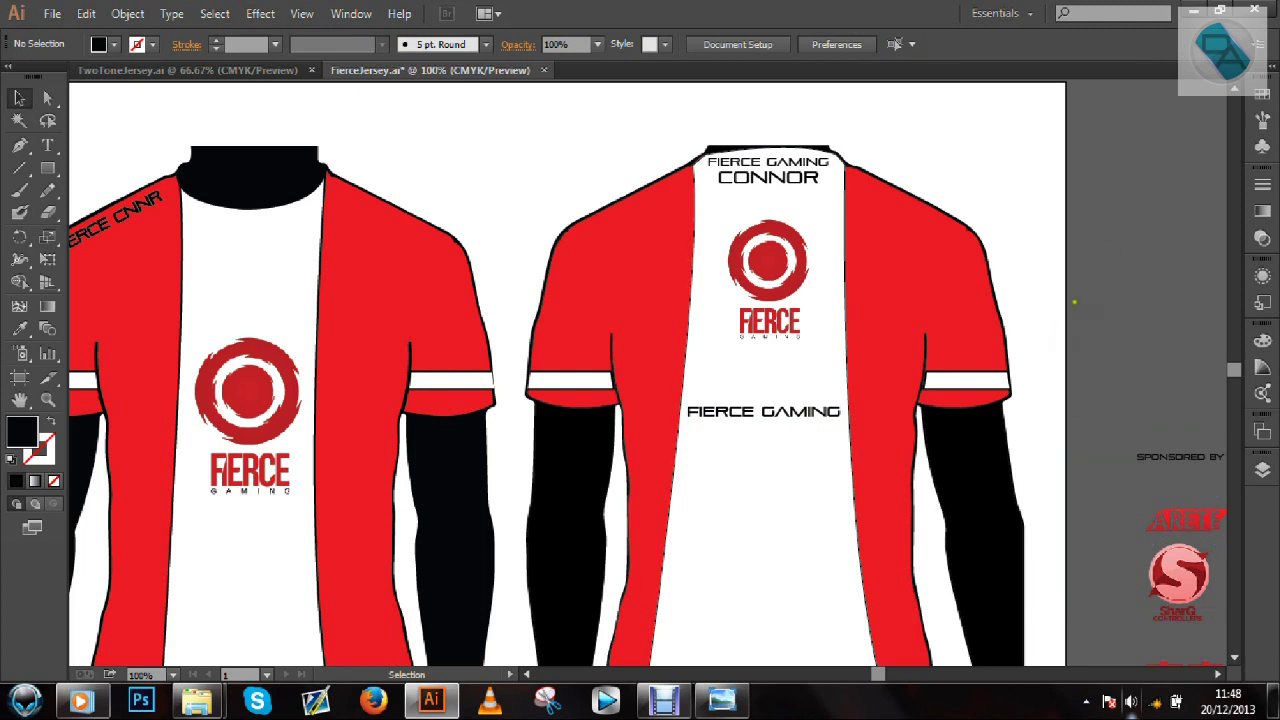
# Following the reference image, replace the duplicated text's wording with SPONSORED BY and set its font size to 15 pt
pyautogui.click(730, 702)
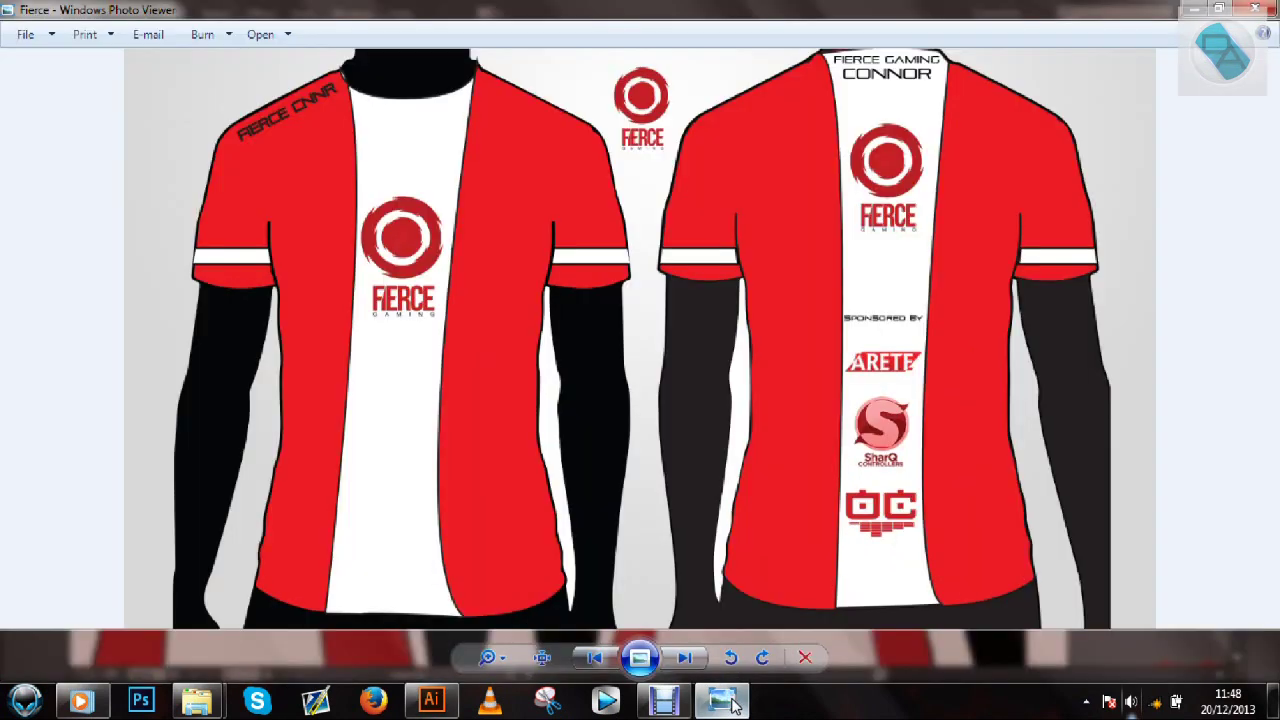
pyautogui.click(730, 702)
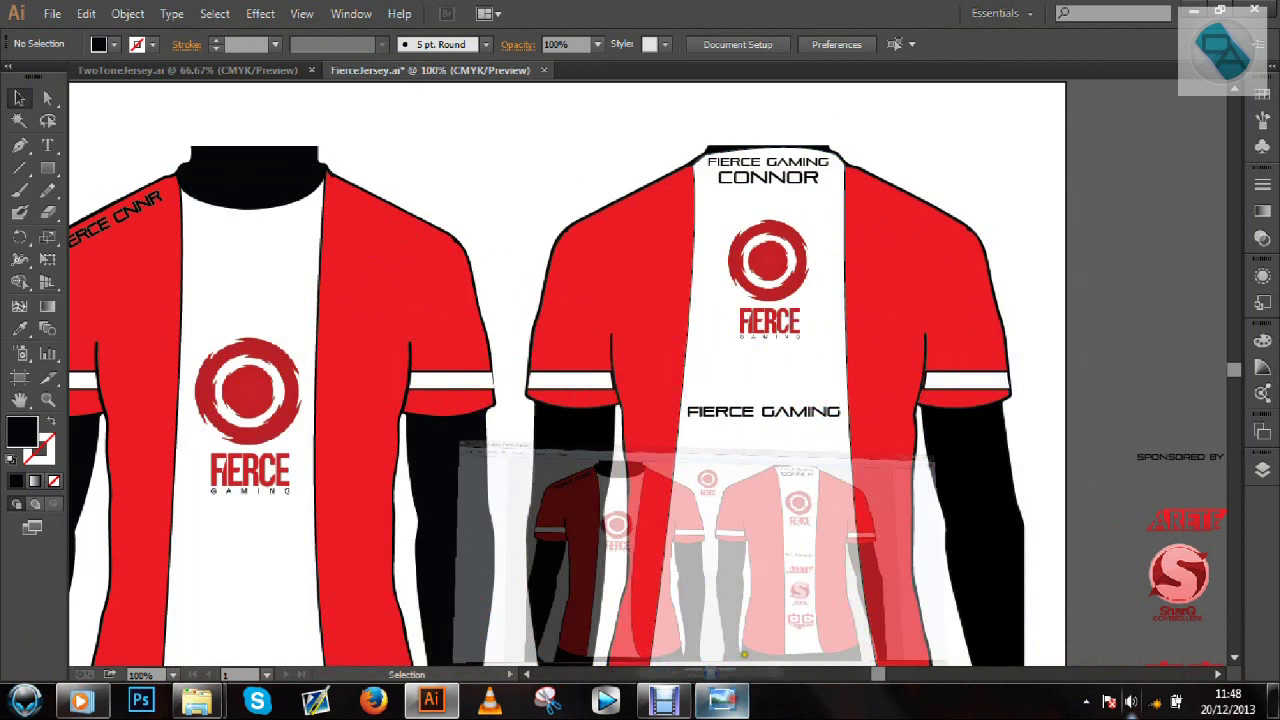
pyautogui.click(790, 412)
pyautogui.doubleClick(790, 412)
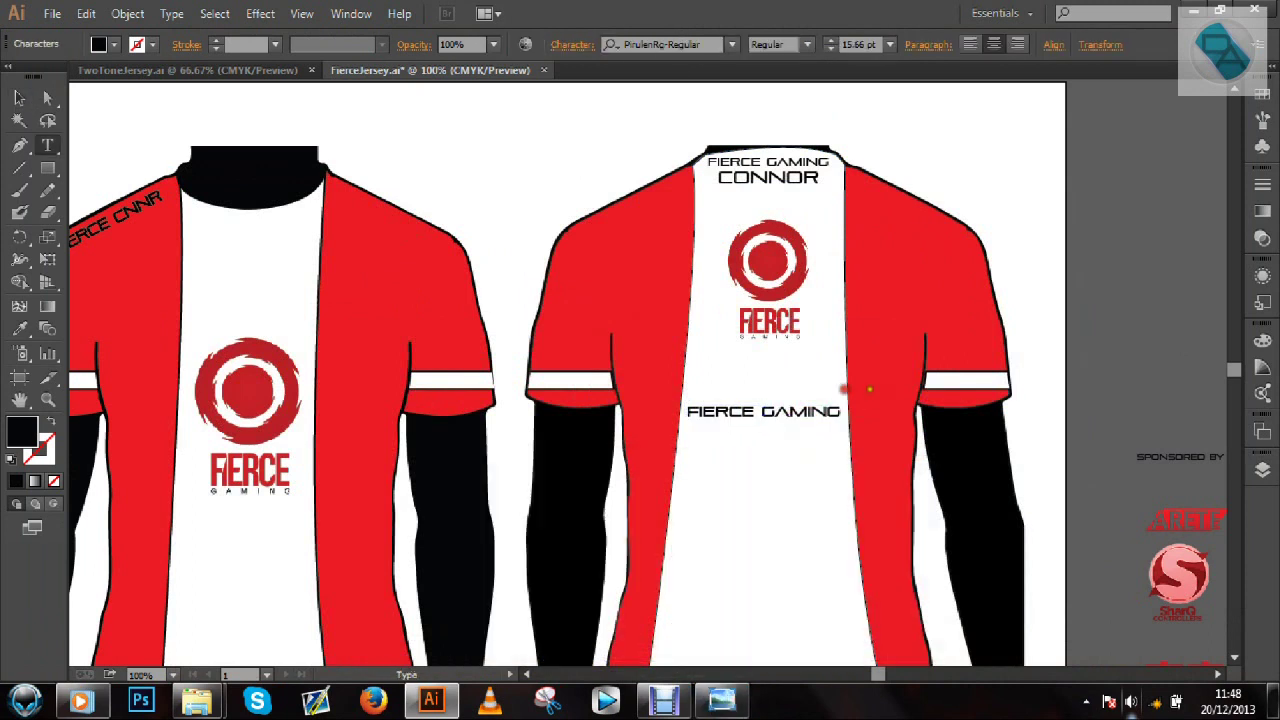
pyautogui.moveTo(790, 412); pyautogui.dragTo(905, 406)
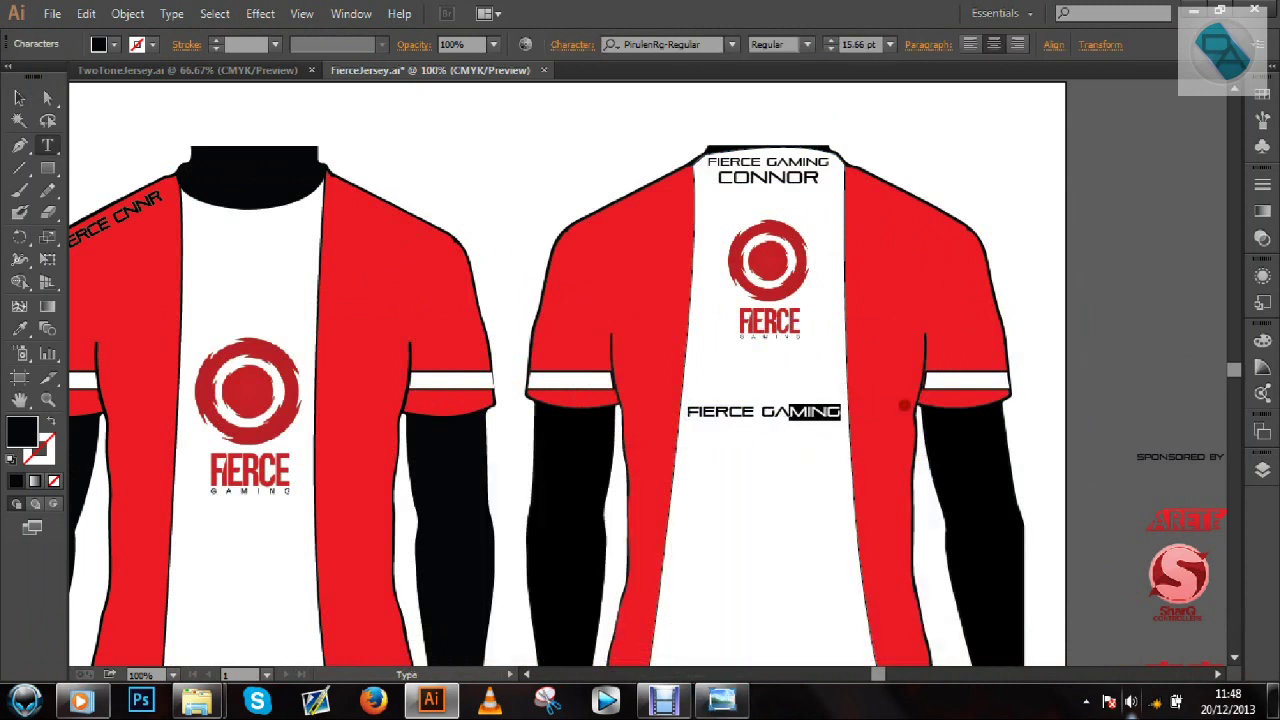
pyautogui.press('BackSpace')
pyautogui.press('BackSpace')
pyautogui.press('BackSpace')
pyautogui.press('BackSpace')
pyautogui.press('BackSpace')
pyautogui.press('BackSpace')
pyautogui.press('BackSpace')
pyautogui.press('BackSpace')
pyautogui.press('BackSpace')
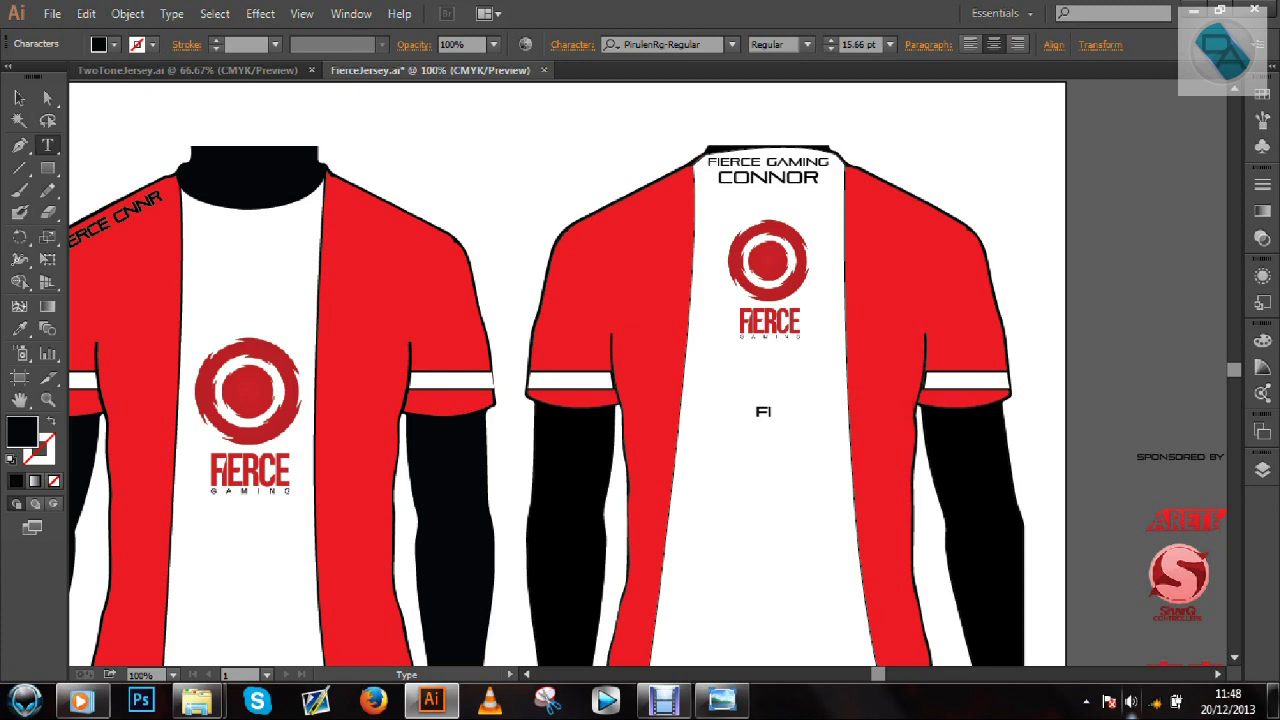
pyautogui.write('SPONSORE')
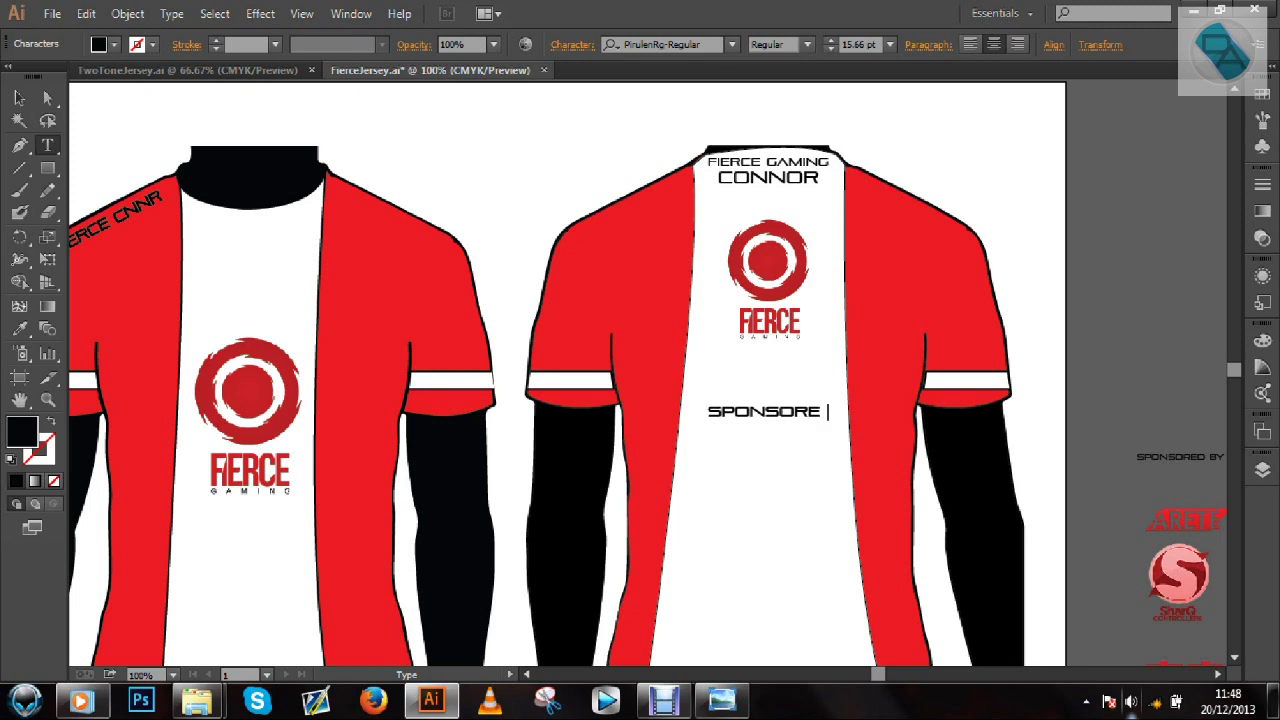
pyautogui.write('D BY')
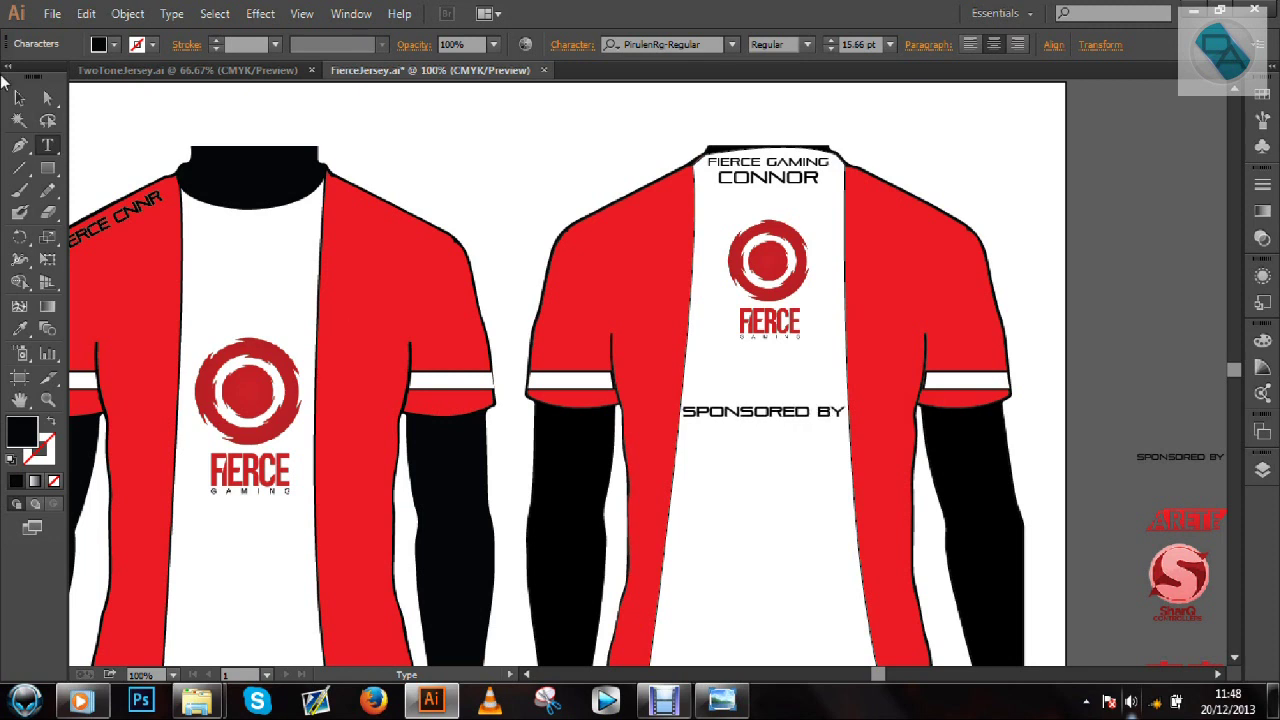
pyautogui.click(19, 97)
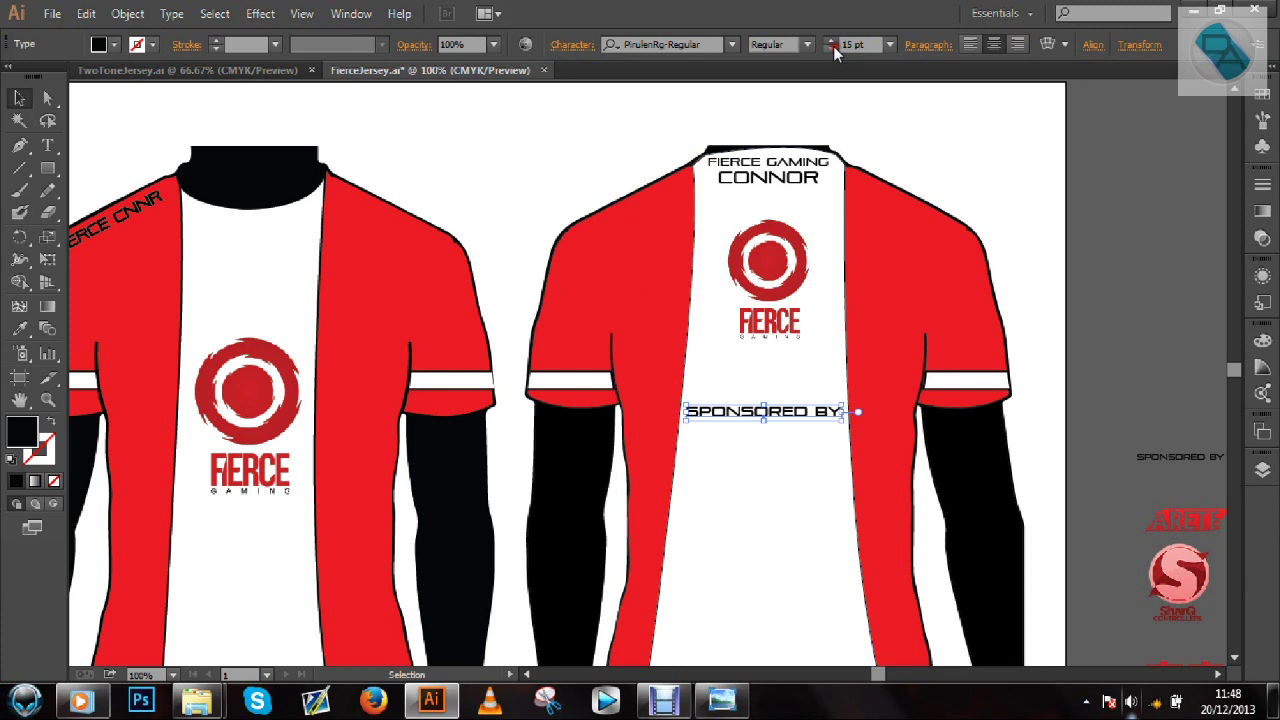
pyautogui.click(1086, 336)
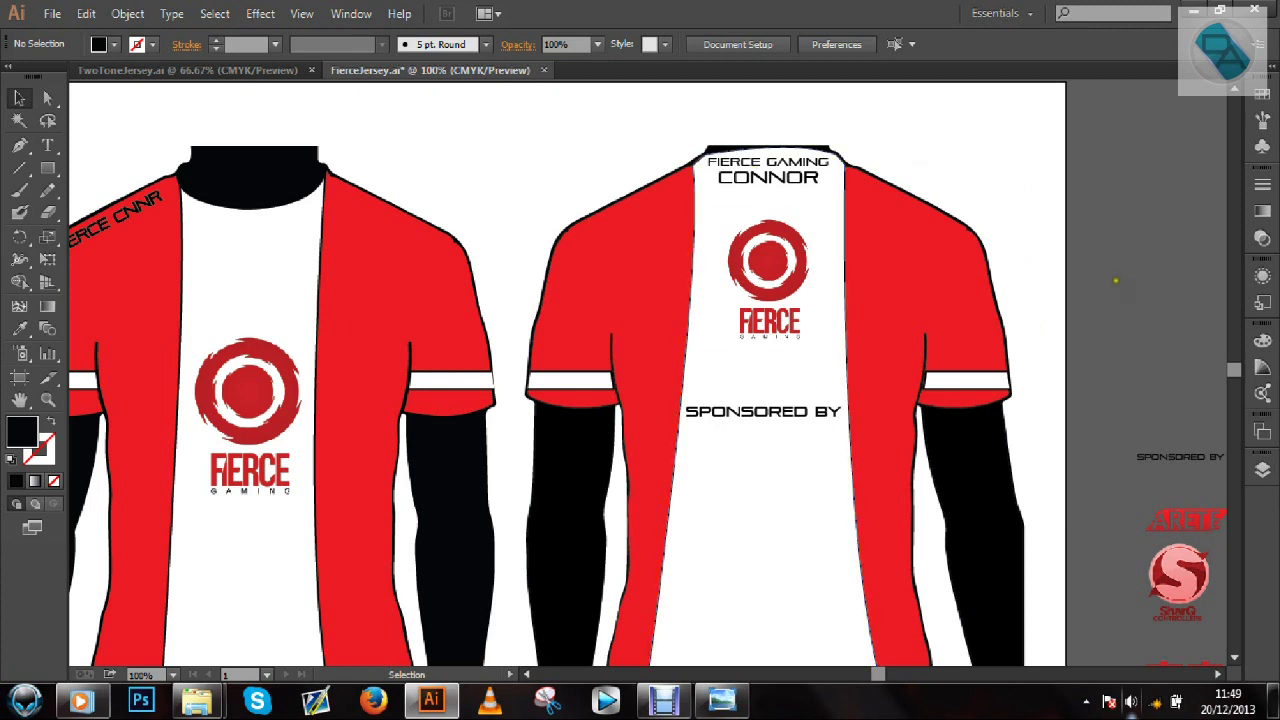
# After checking the reference, bring the SharQ Controllers logo to the front over the back stripe and move it back beside the artboard
pyautogui.scroll(-1, 1237, 373)
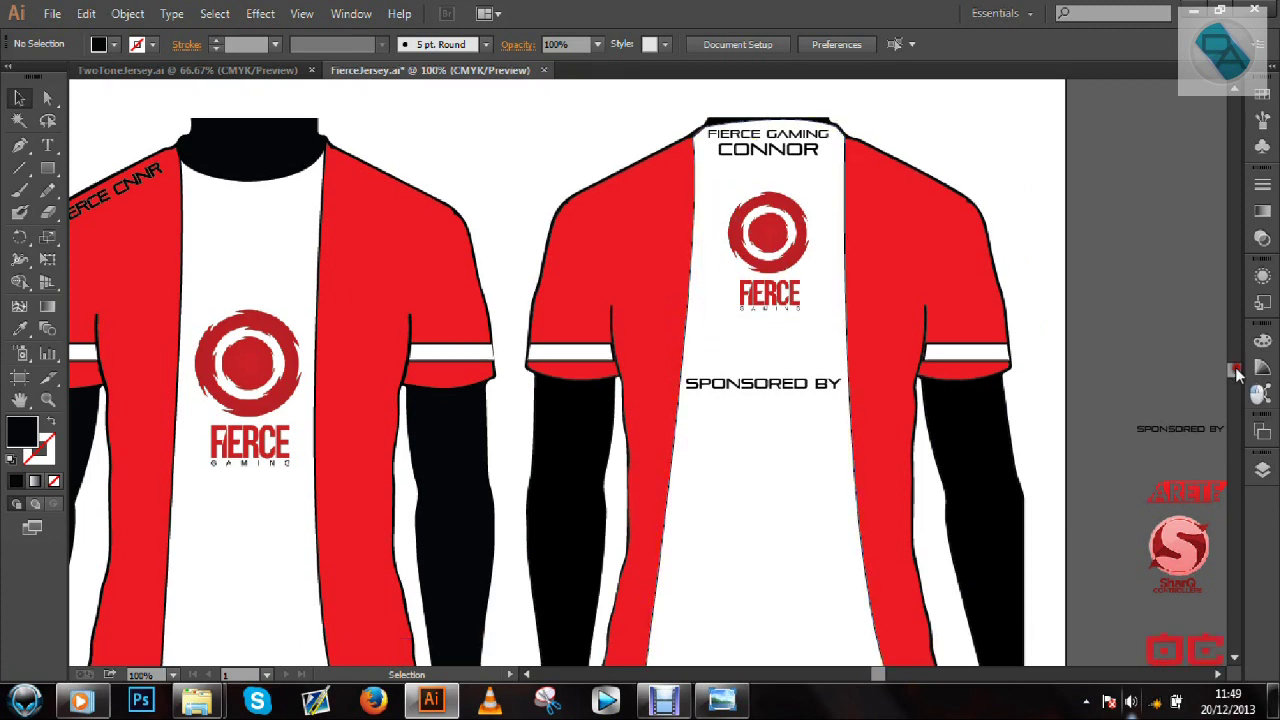
pyautogui.click(1218, 675)
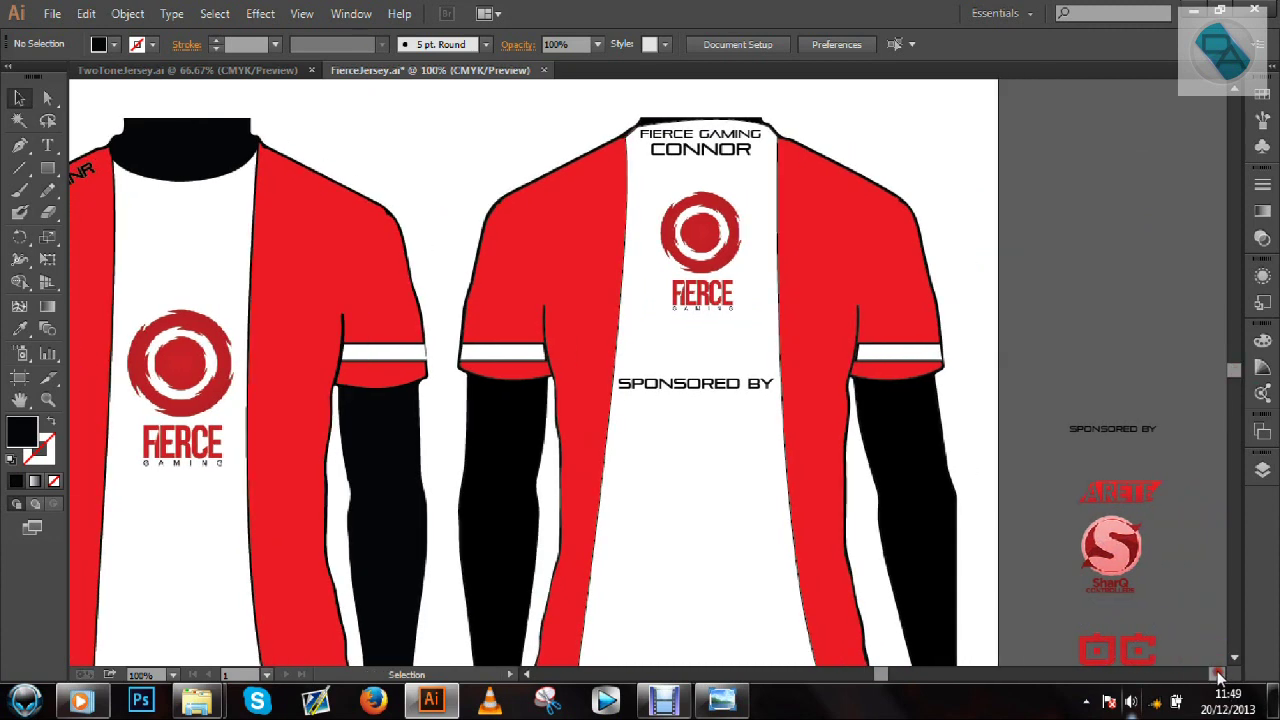
pyautogui.scroll(-2, 1225, 670)
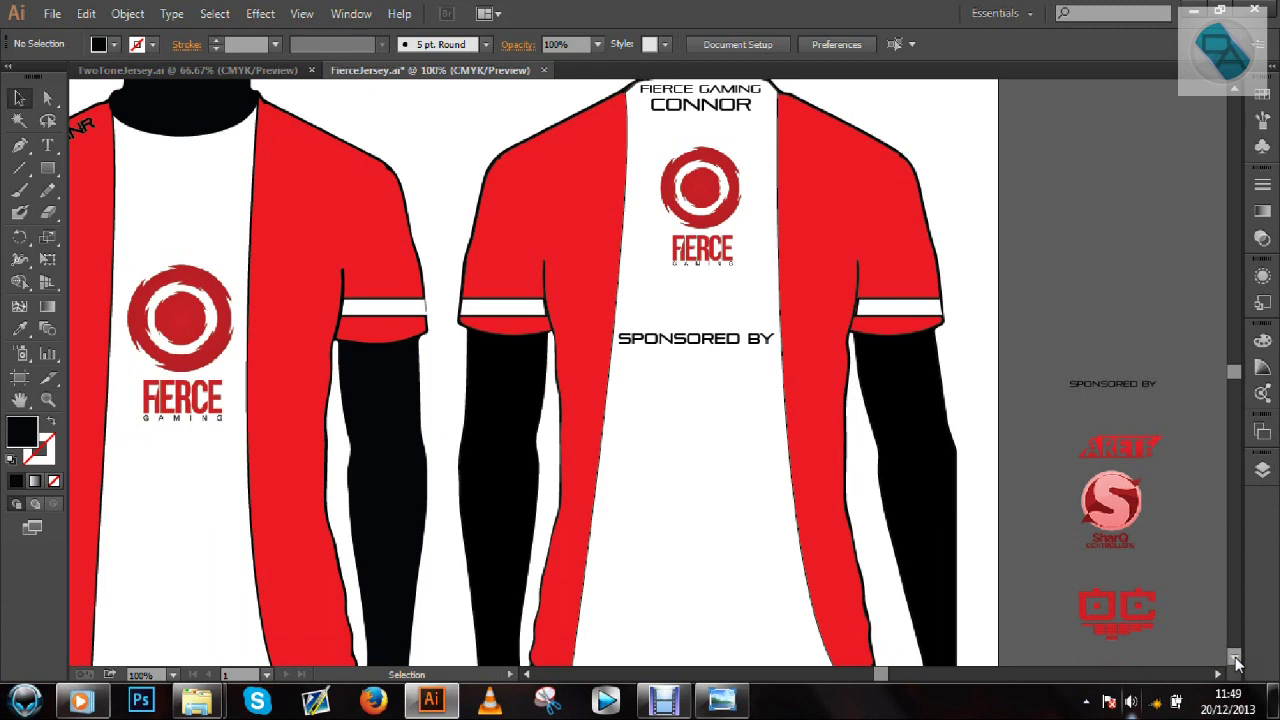
pyautogui.click(722, 700)
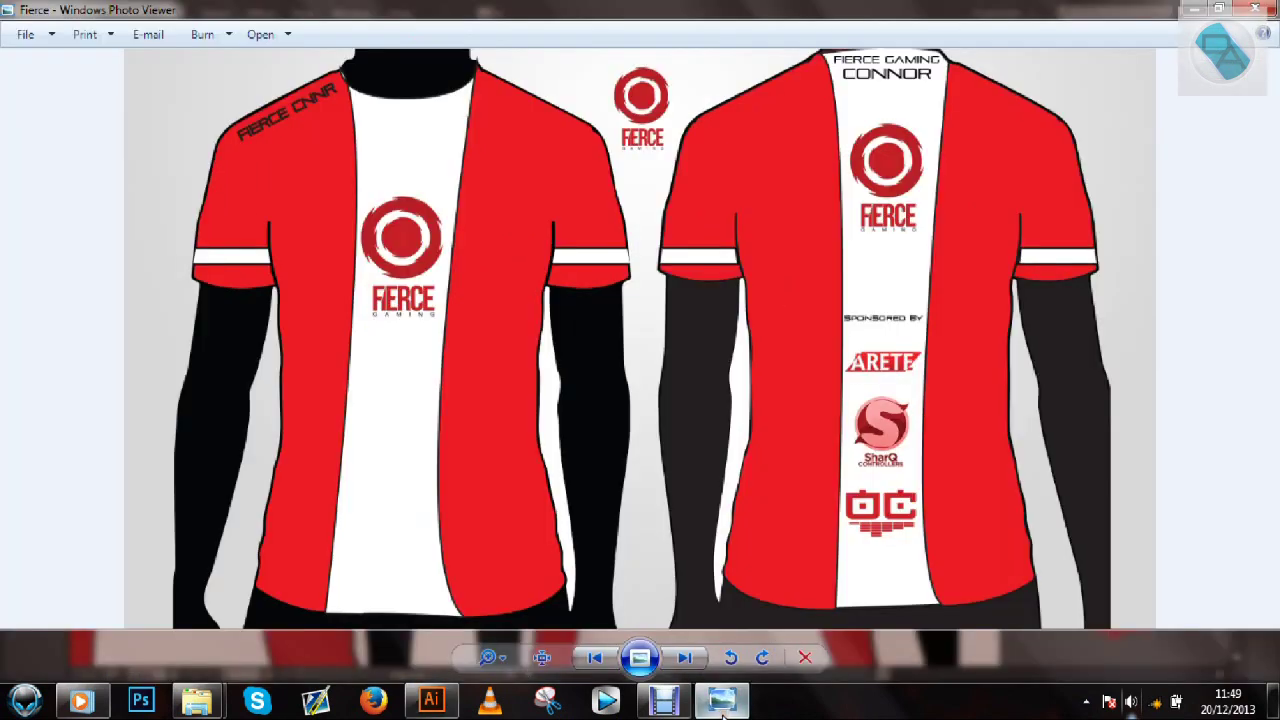
pyautogui.click(722, 700)
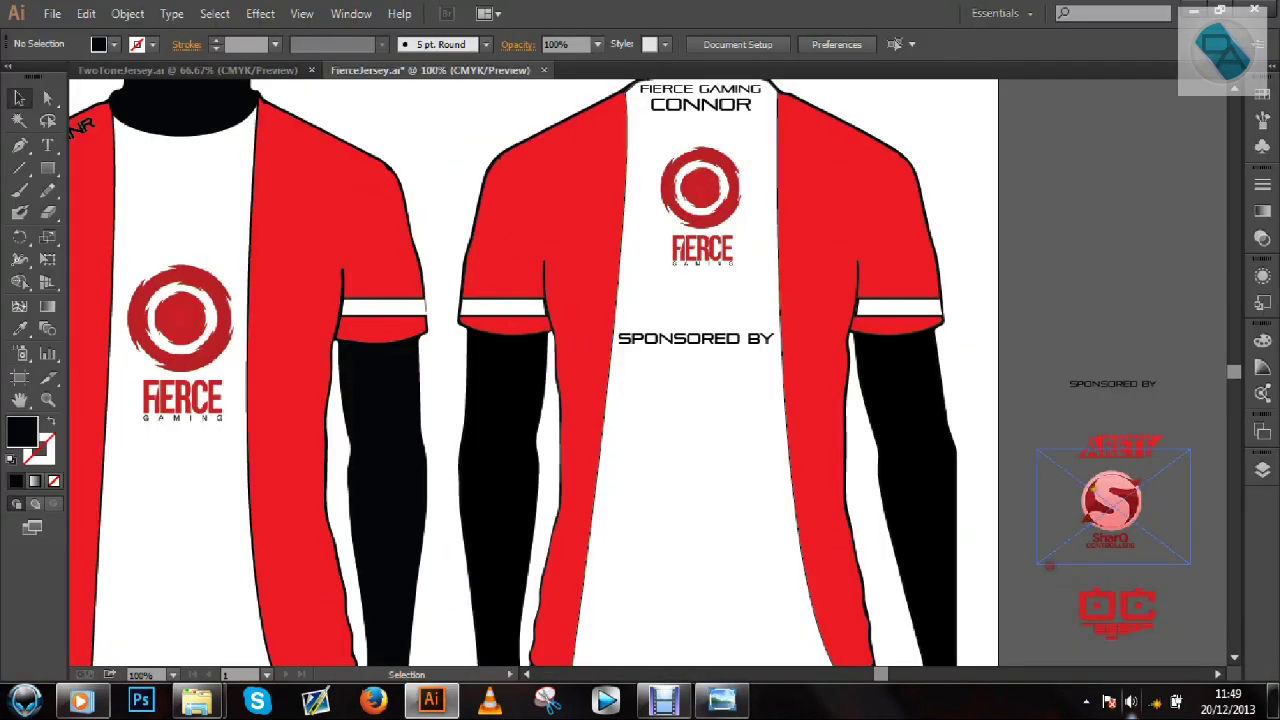
pyautogui.click(1124, 447)
pyautogui.moveTo(1165, 454); pyautogui.dragTo(719, 355)
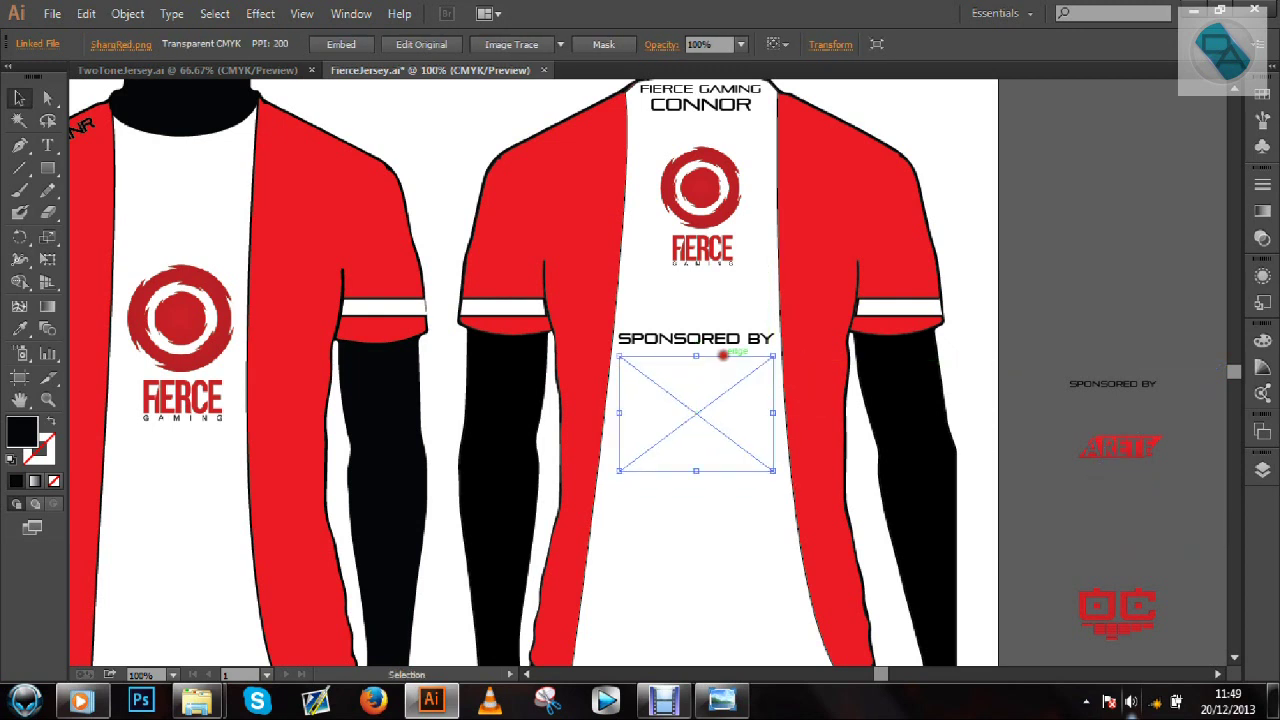
pyautogui.rightClick(699, 409)
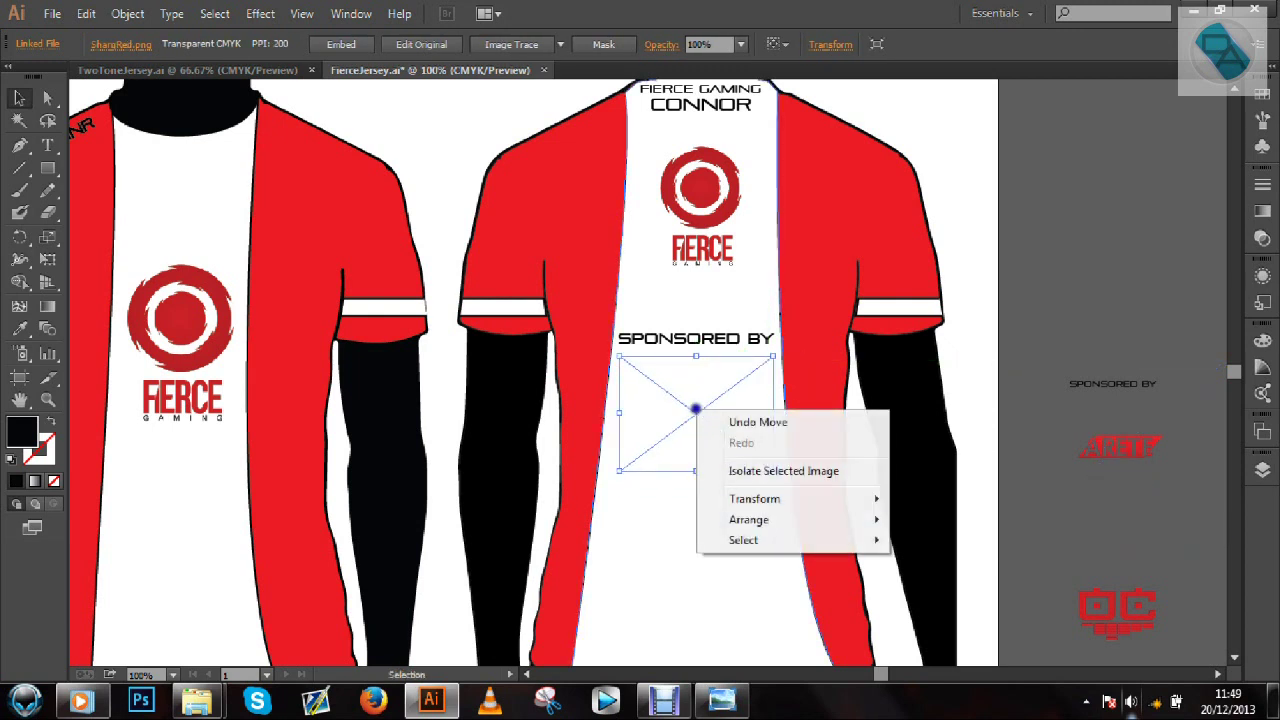
pyautogui.moveTo(748, 519)
pyautogui.click(902, 522)
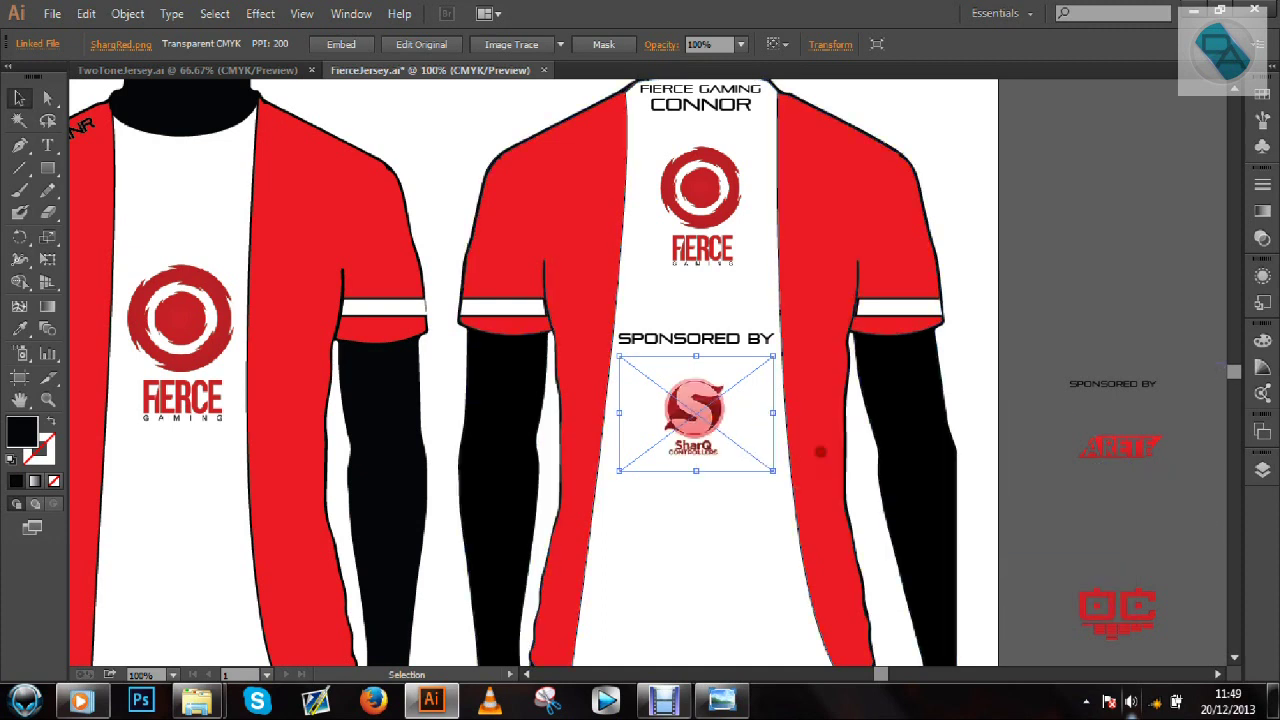
pyautogui.moveTo(696, 413); pyautogui.dragTo(1112, 549)
# Move the Arete logo onto the back stripe below the SPONSORED BY text and bring it to the front
pyautogui.click(1120, 445)
pyautogui.moveTo(1126, 444); pyautogui.dragTo(708, 397)
pyautogui.rightClick(711, 398)
pyautogui.moveTo(793, 488)
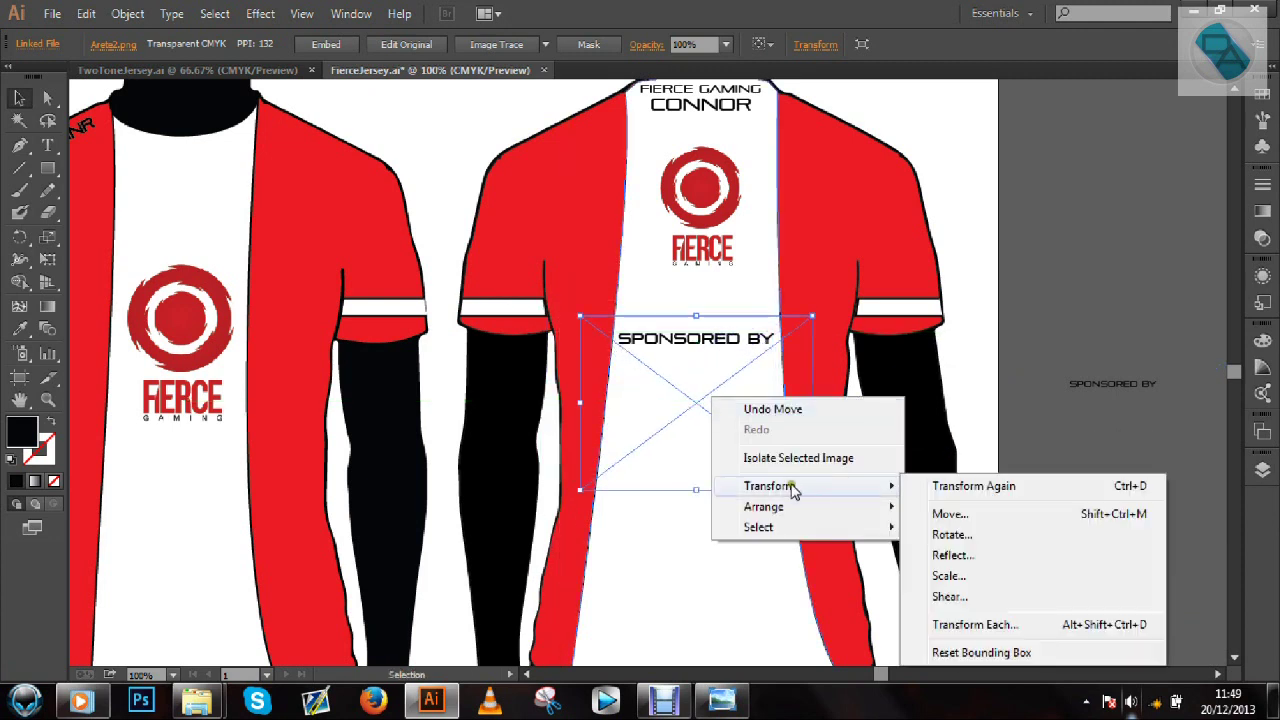
pyautogui.click(937, 509)
# Enlarge the Arete logo moderately and centre it in the back stripe just beneath the SPONSORED BY text
pyautogui.moveTo(812, 490); pyautogui.dragTo(865, 528)
pyautogui.moveTo(723, 414)
pyautogui.mouseDown()
pyautogui.moveTo(700, 399)
pyautogui.moveTo(709, 484)
pyautogui.moveTo(703, 402)
pyautogui.mouseUp()
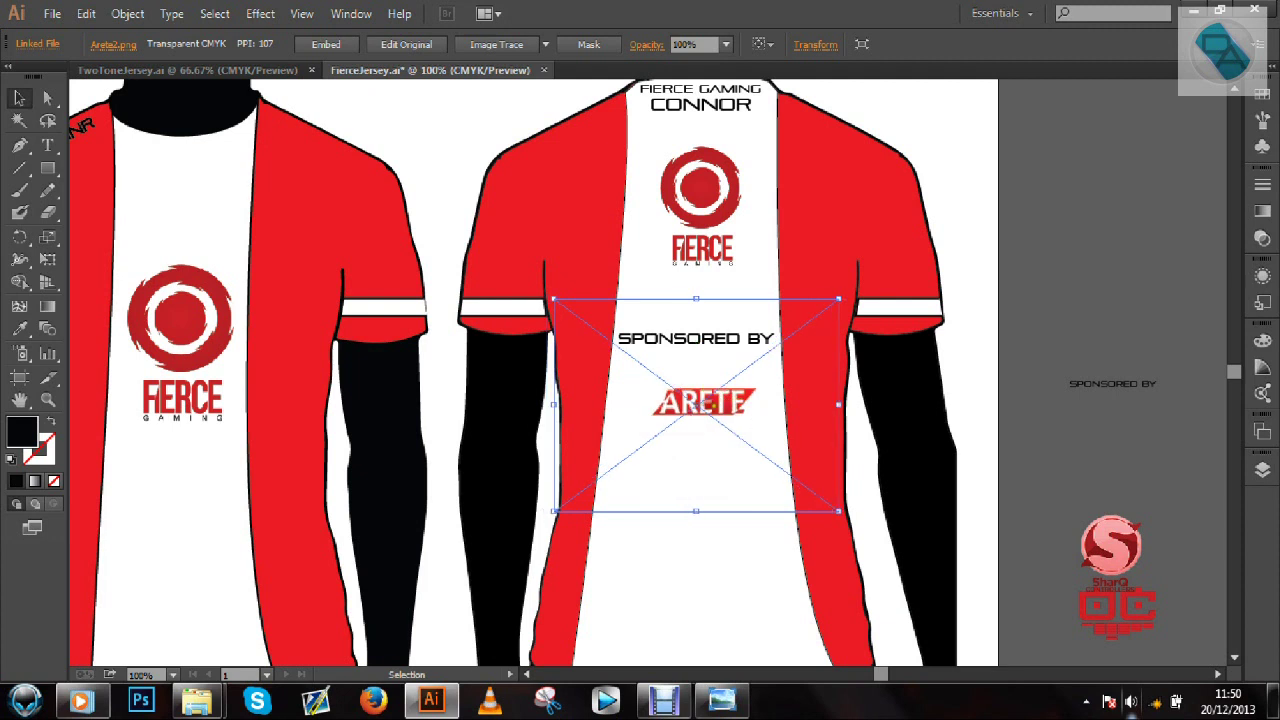
pyautogui.moveTo(838, 511); pyautogui.dragTo(912, 566)
pyautogui.moveTo(730, 437); pyautogui.dragTo(691, 407)
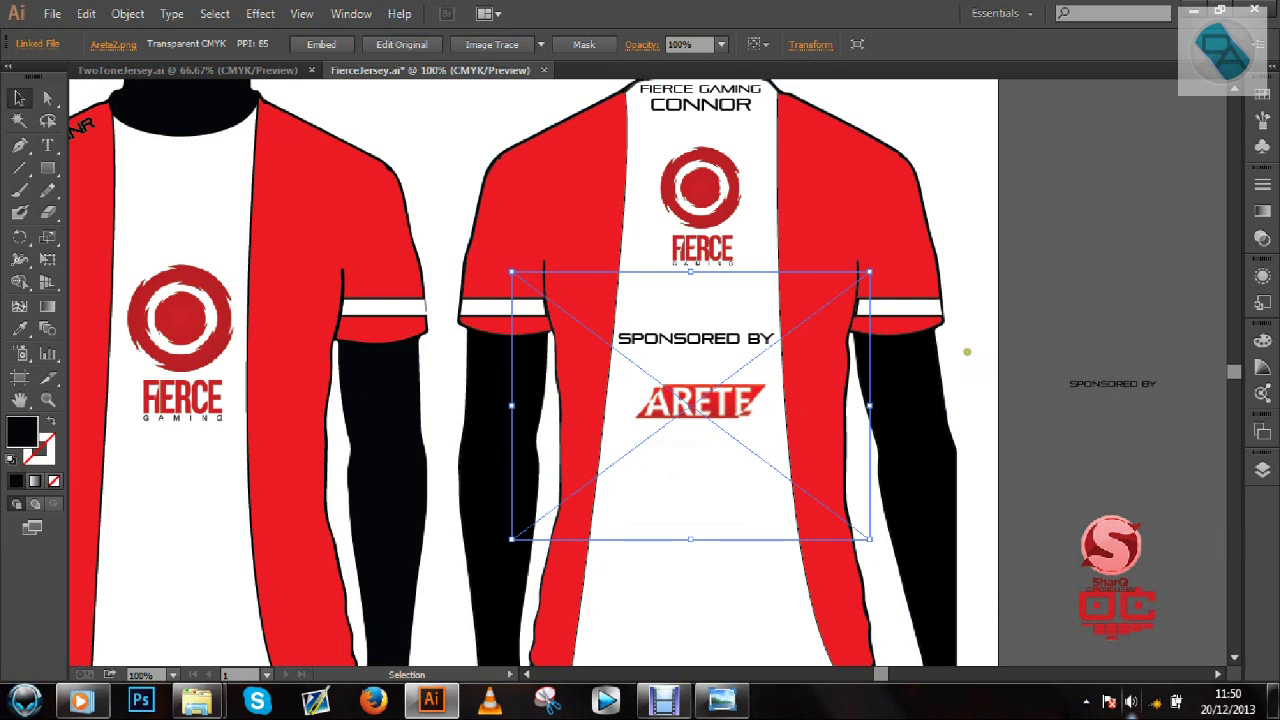
pyautogui.click(966, 349)
pyautogui.click(866, 506)
pyautogui.moveTo(866, 537); pyautogui.dragTo(808, 492)
pyautogui.moveTo(660, 393); pyautogui.dragTo(708, 393)
pyautogui.click(1075, 259)
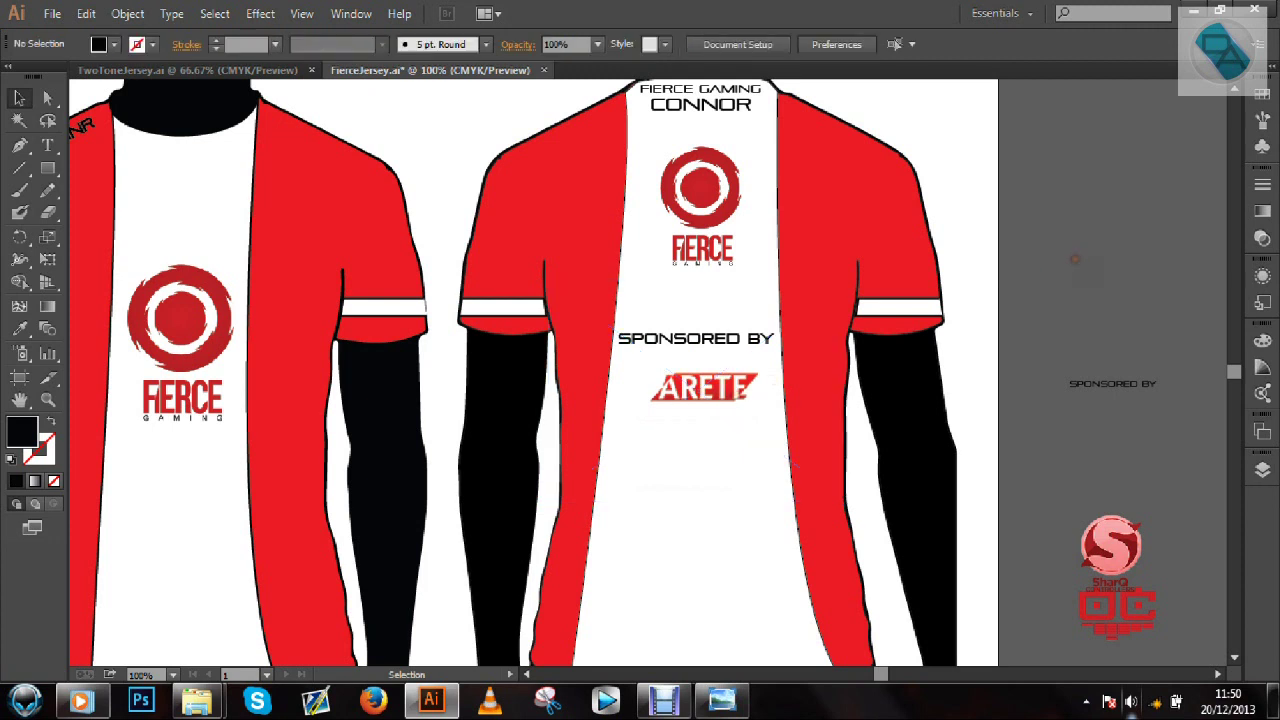
pyautogui.click(705, 392)
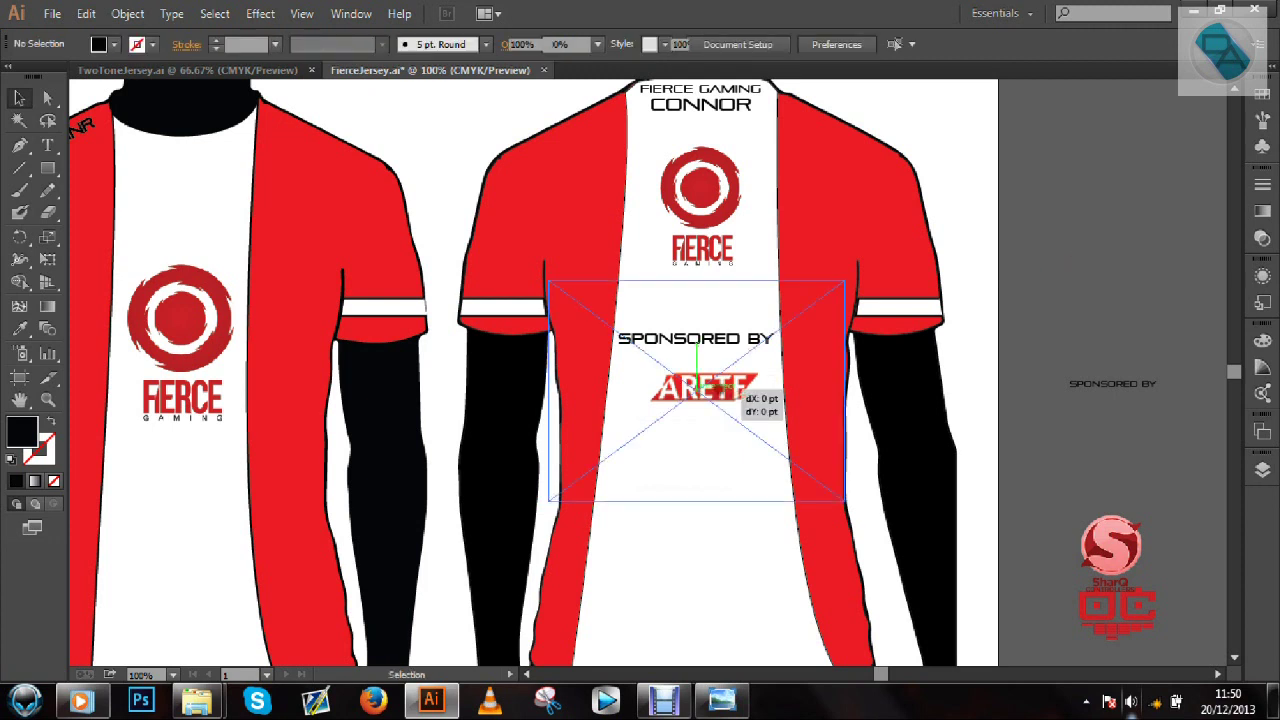
pyautogui.moveTo(705, 392); pyautogui.dragTo(695, 392)
pyautogui.click(1058, 261)
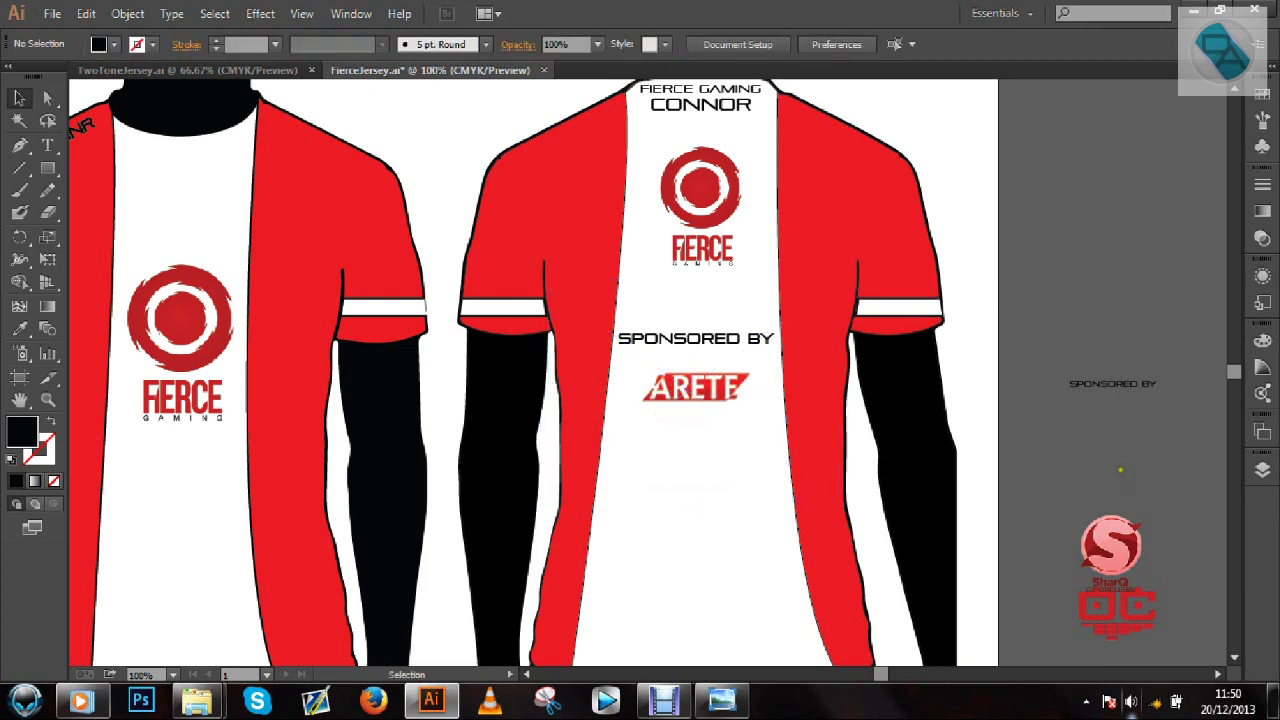
# Following the reference image, place the SharQ Controllers logo centred below the Arete logo on the back stripe and enlarge it proportionally
pyautogui.click(1120, 533)
pyautogui.click(733, 699)
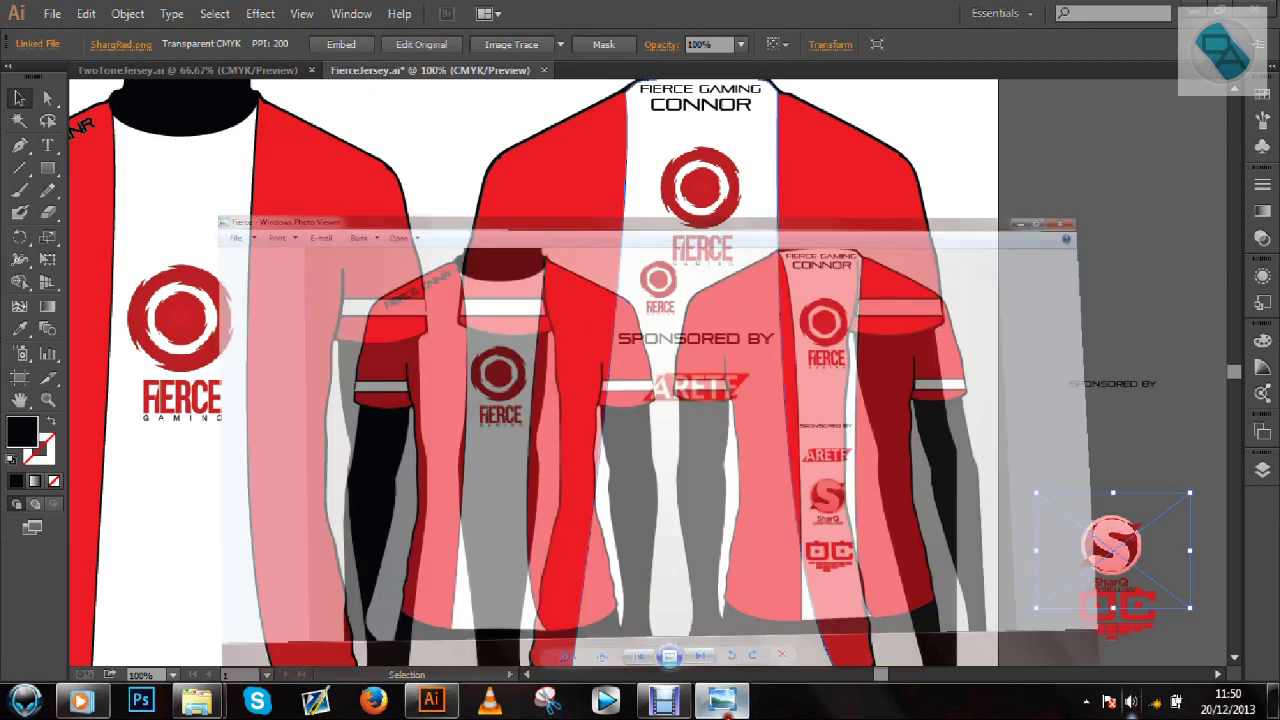
pyautogui.click(730, 705)
pyautogui.moveTo(1142, 561); pyautogui.dragTo(697, 475)
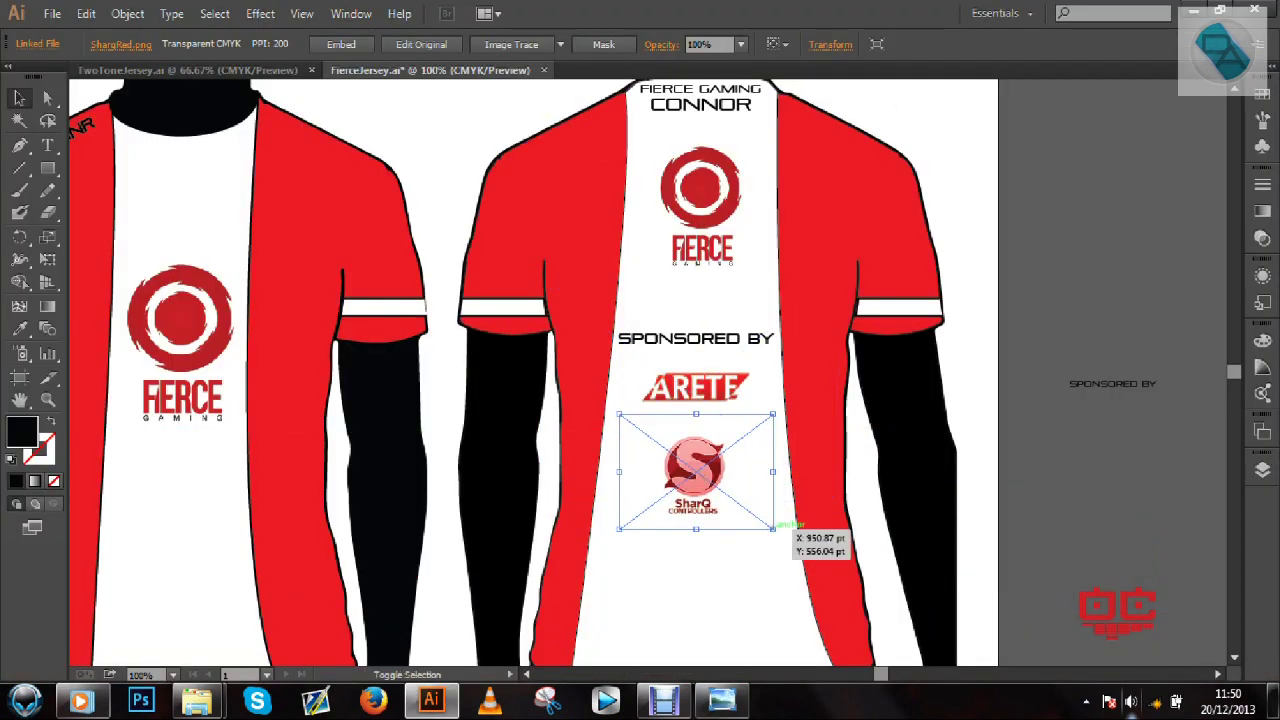
pyautogui.moveTo(773, 527); pyautogui.dragTo(866, 600)
pyautogui.moveTo(746, 510); pyautogui.dragTo(701, 488)
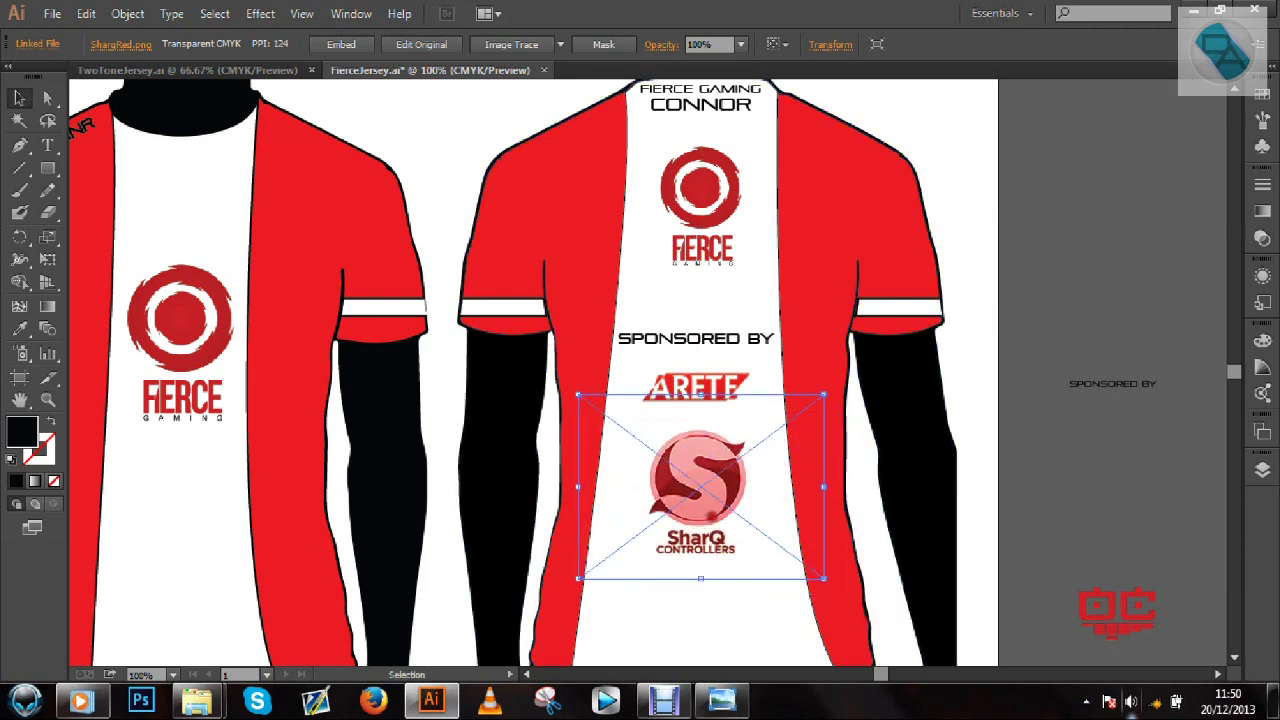
# Move the OC logo from beside the artboard onto the back stripe below the SharQ Controllers logo and bring it to the front
pyautogui.click(1045, 405)
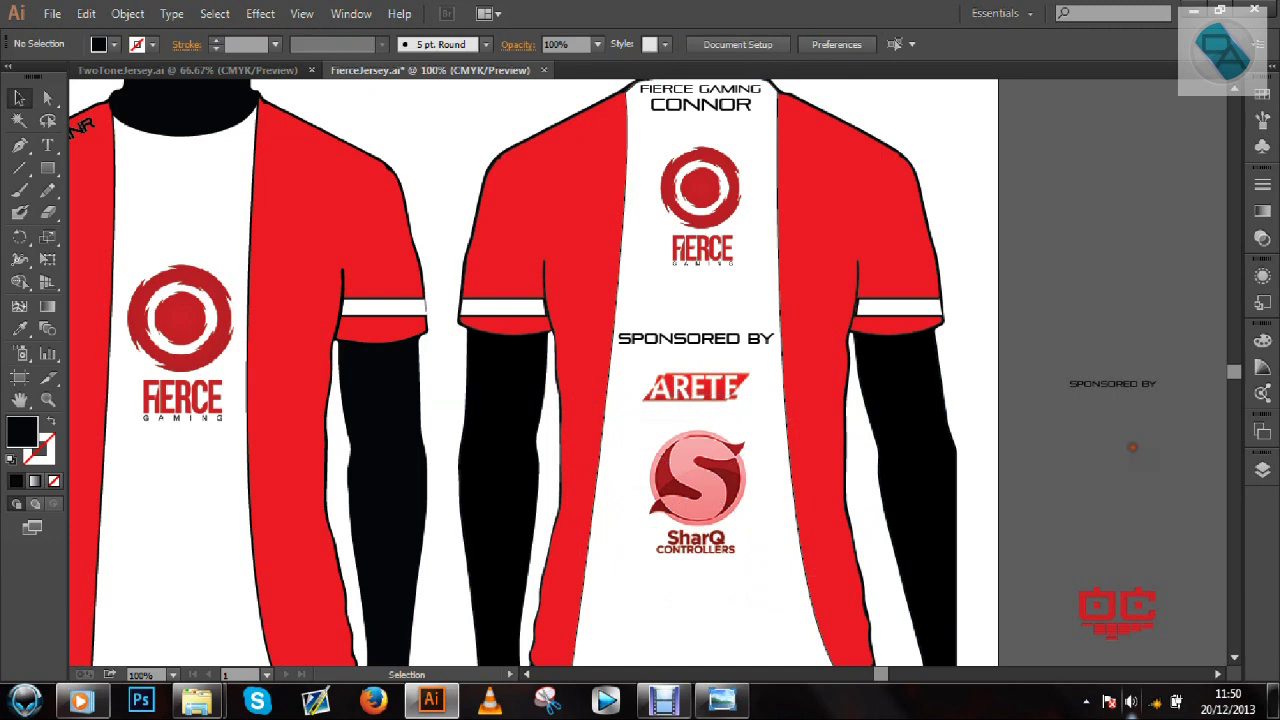
pyautogui.click(1236, 658)
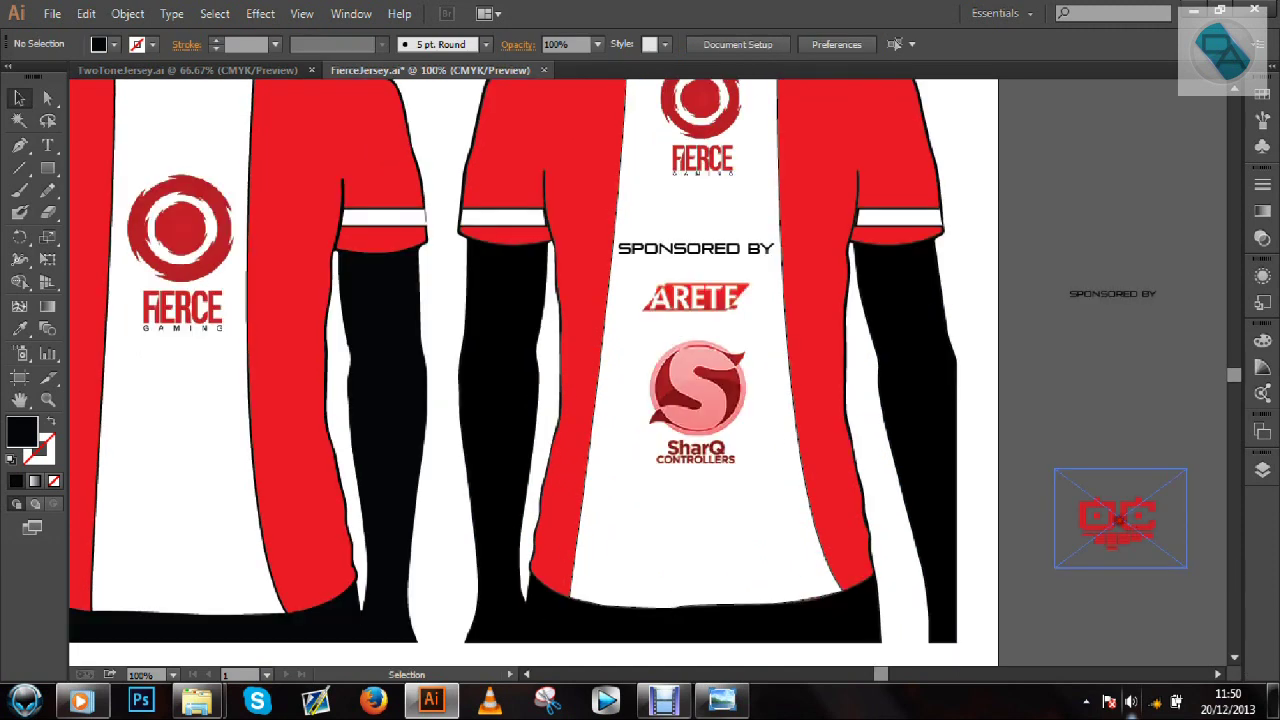
pyautogui.moveTo(1144, 520); pyautogui.dragTo(720, 533)
pyautogui.rightClick(712, 522)
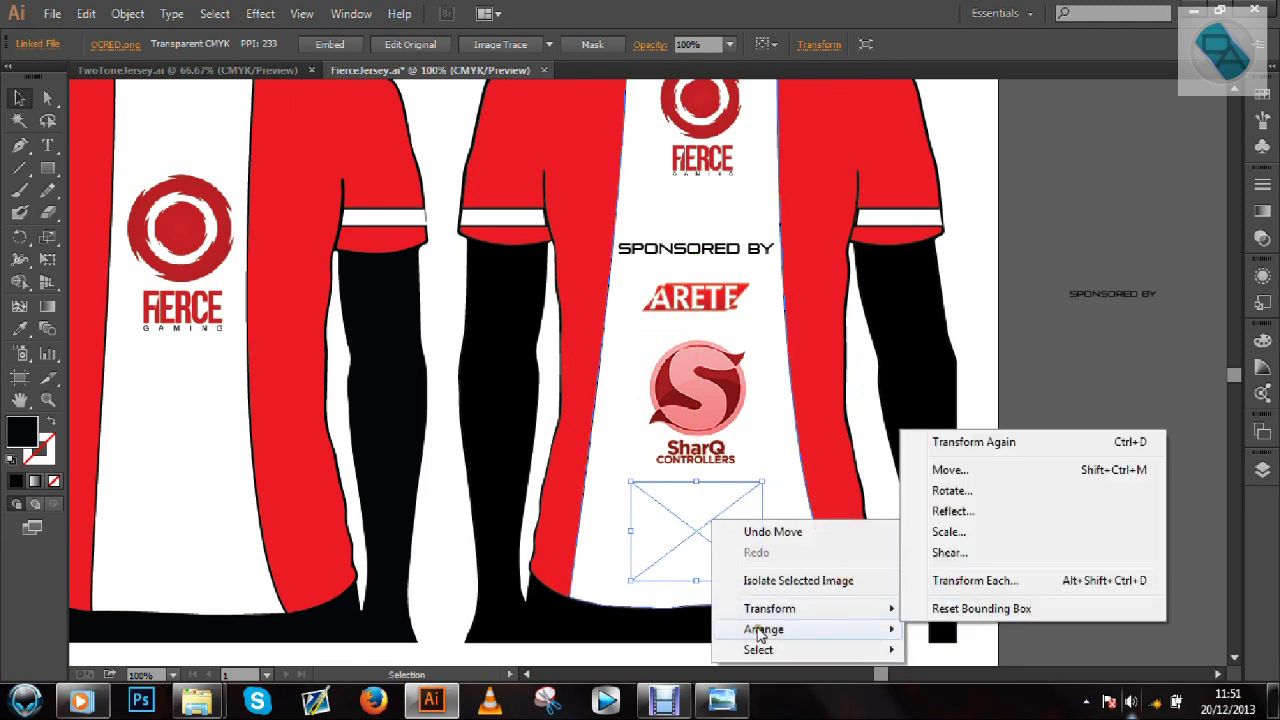
pyautogui.moveTo(803, 631)
pyautogui.click(930, 532)
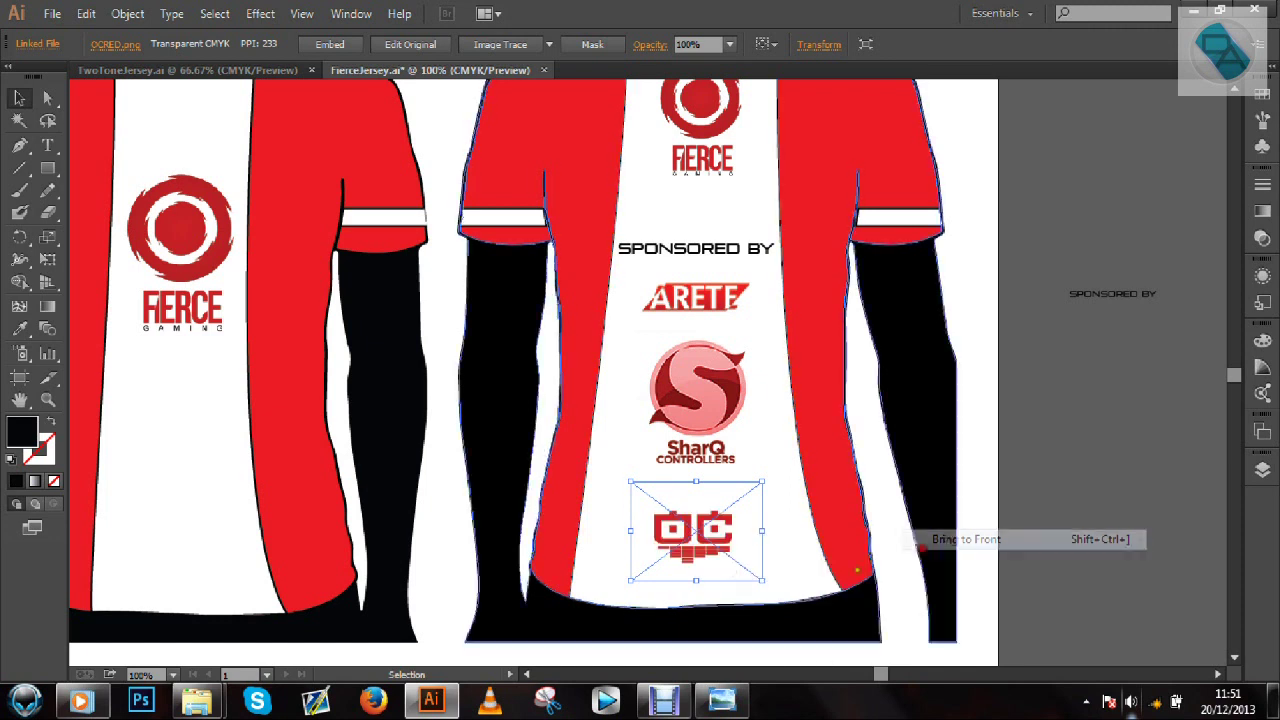
# Enlarge the OC logo proportionally and centre it in the back stripe just above the jersey's hem
pyautogui.moveTo(764, 573); pyautogui.dragTo(878, 640)
pyautogui.moveTo(738, 571); pyautogui.dragTo(700, 528)
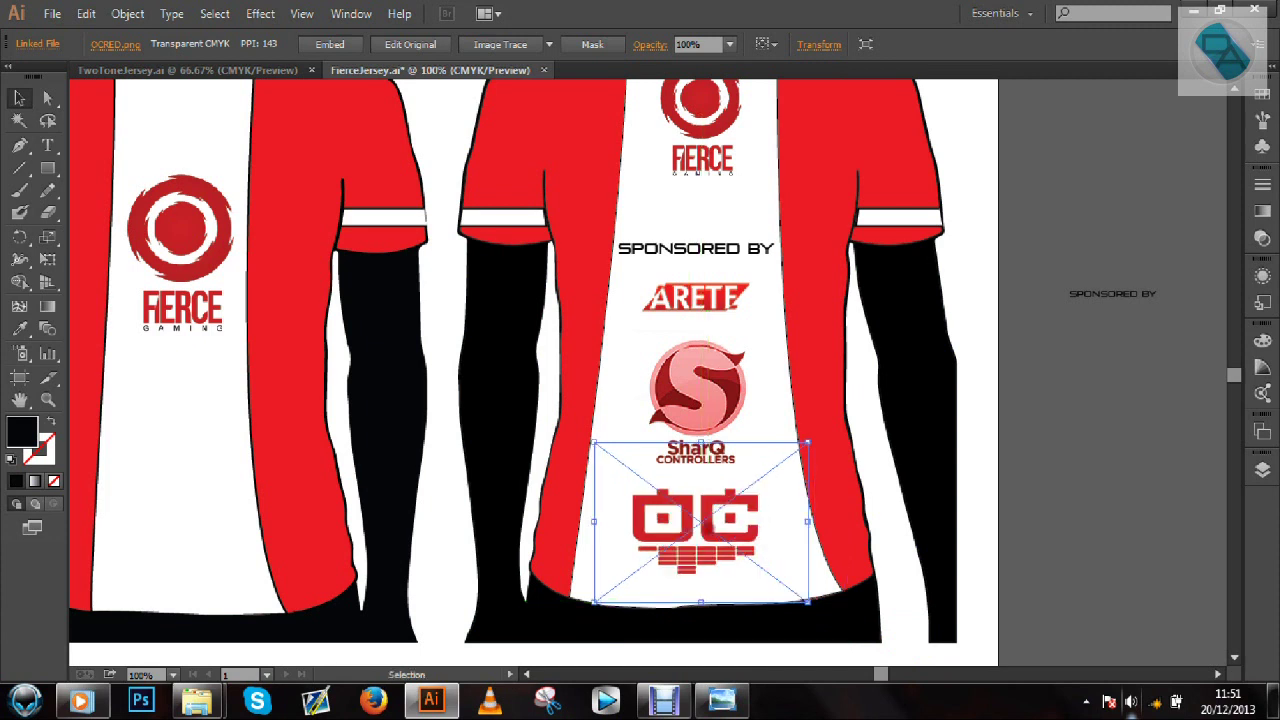
pyautogui.click(810, 500)
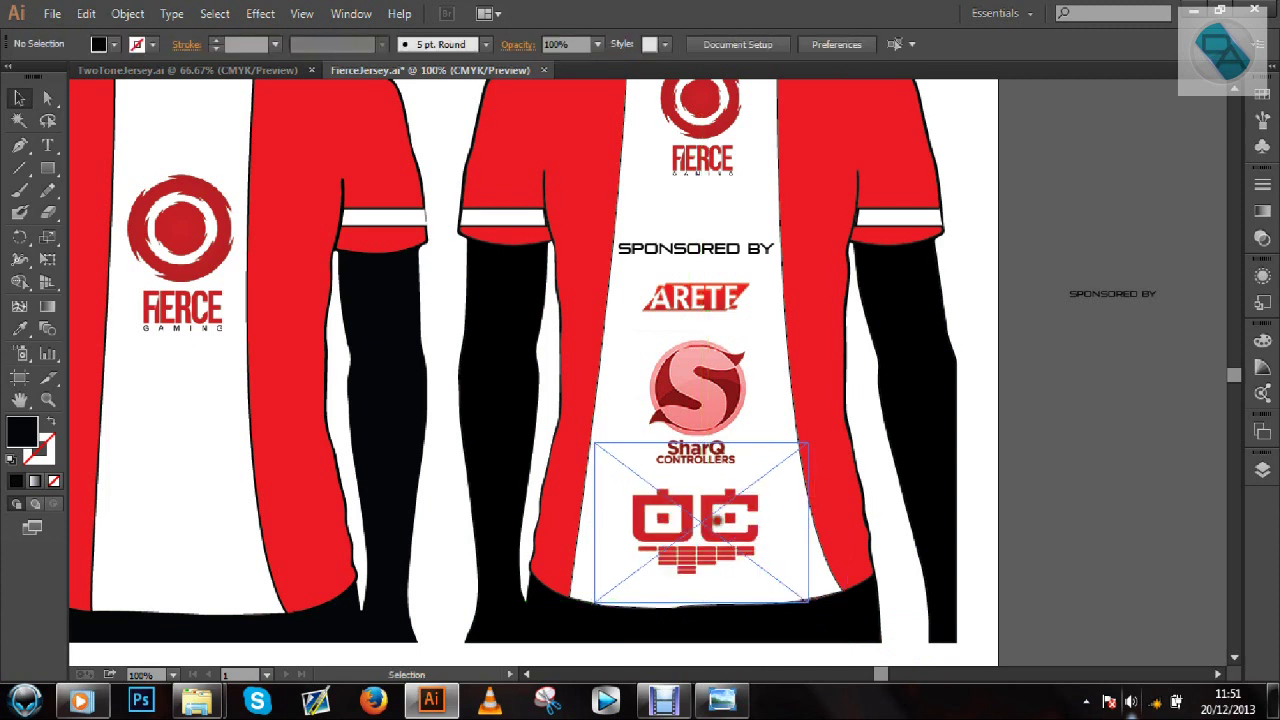
pyautogui.moveTo(717, 520); pyautogui.dragTo(743, 533)
pyautogui.click(1031, 520)
pyautogui.click(1052, 480)
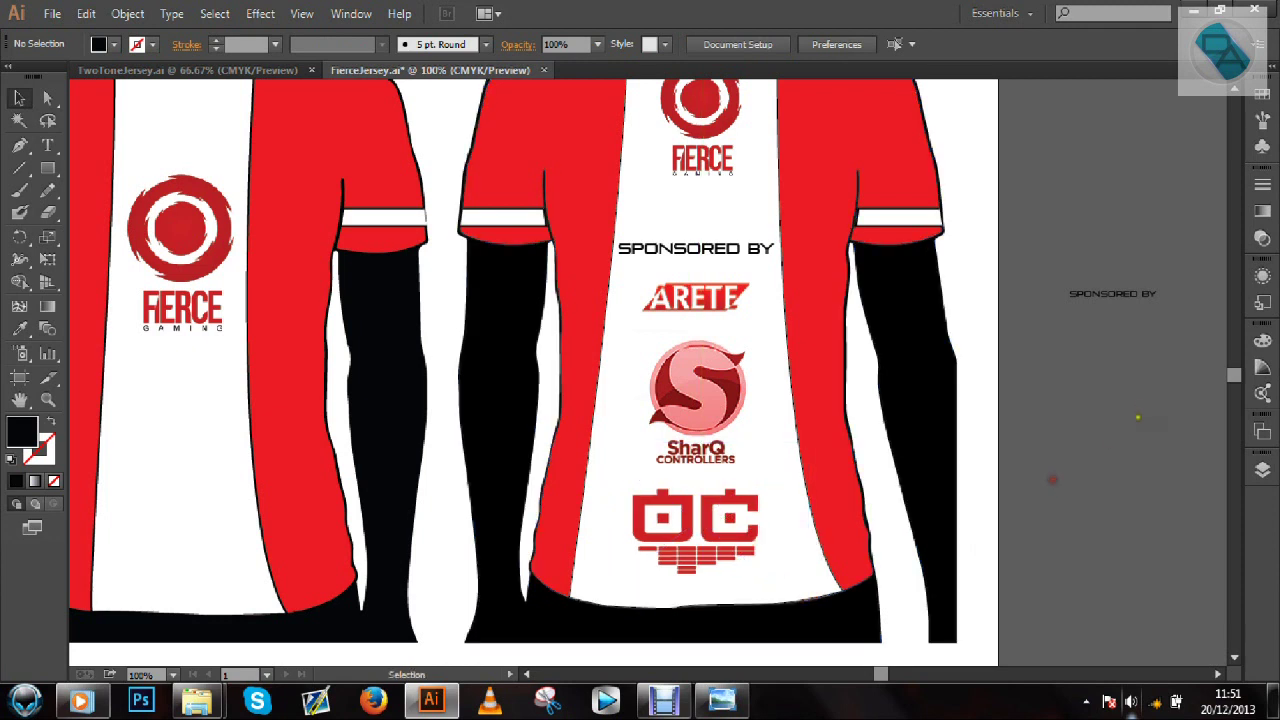
# Move the large spare Fierce logo slightly upward beside the artboard, beneath the DA logo, and clear the selection
pyautogui.hotkey('ctrl', '-')
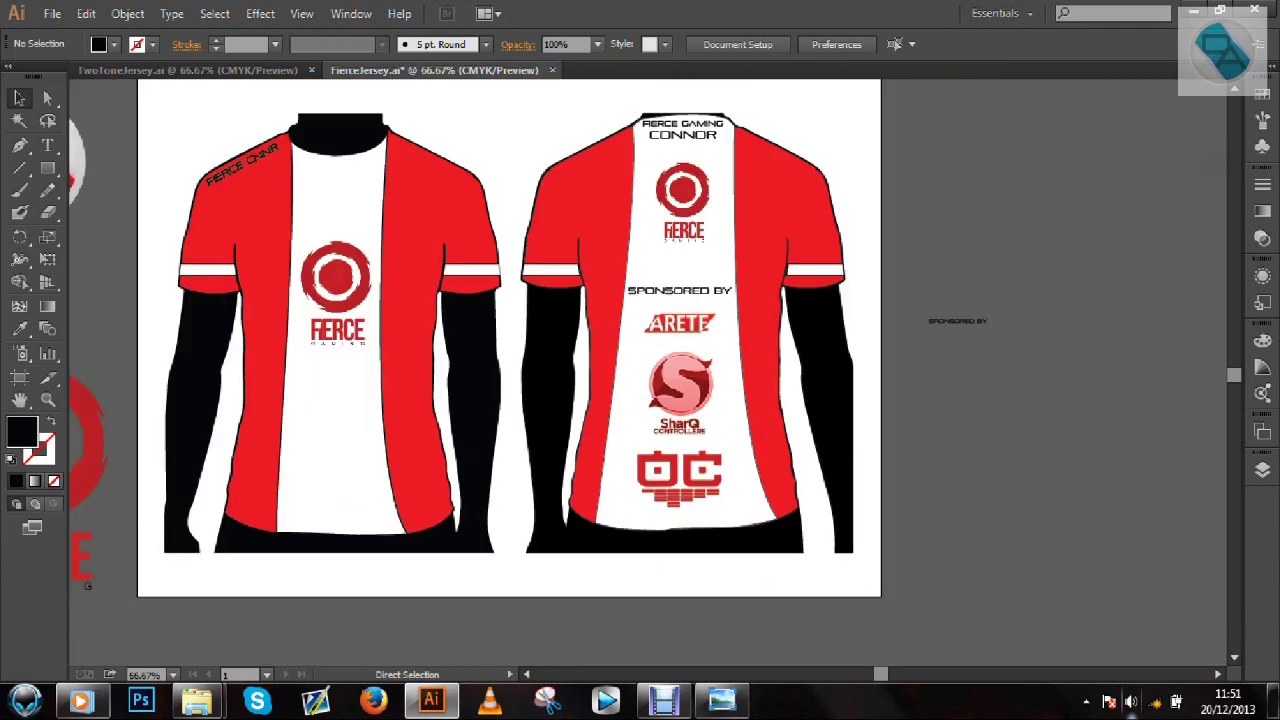
pyautogui.click(1234, 90)
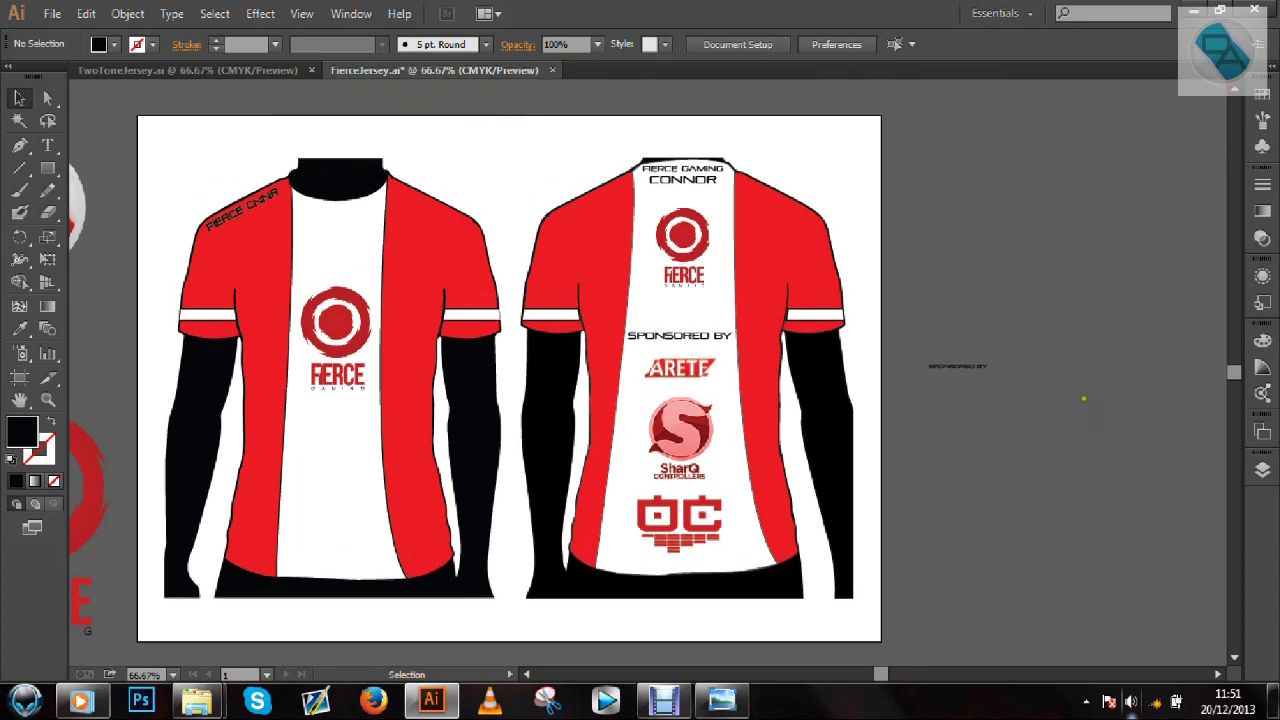
pyautogui.click(523, 677)
pyautogui.moveTo(207, 502); pyautogui.dragTo(198, 468)
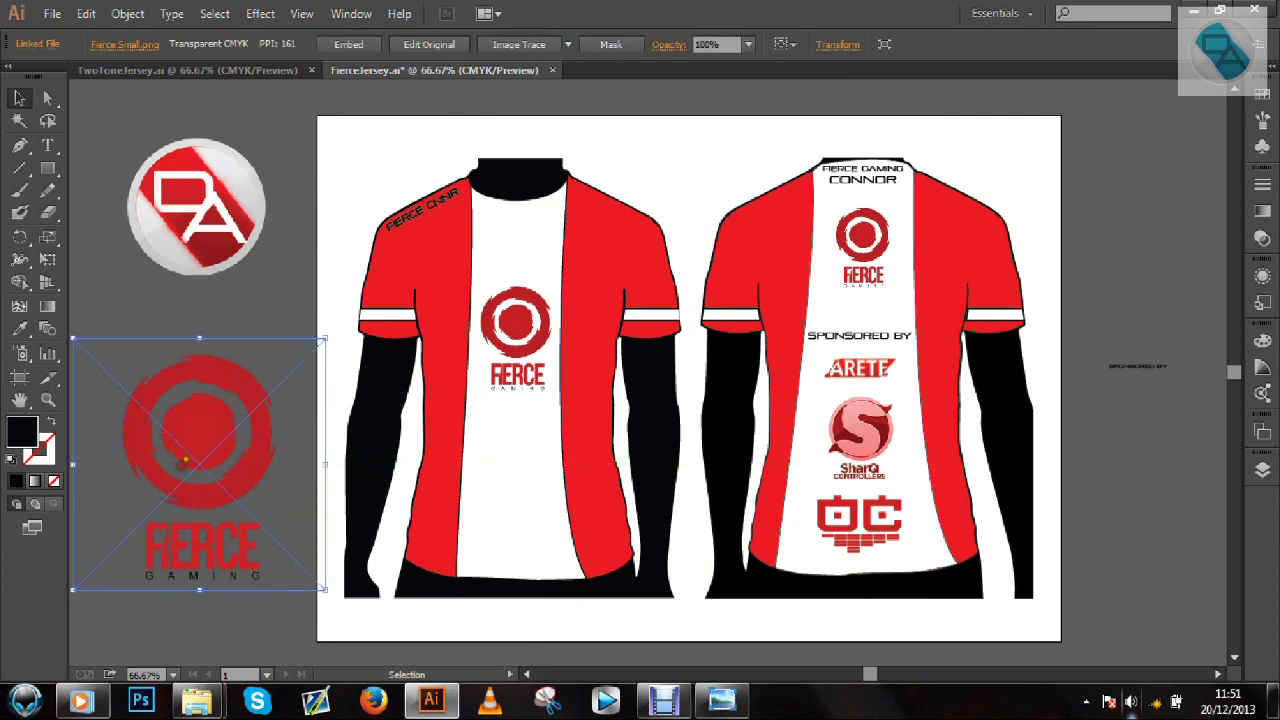
pyautogui.click(320, 284)
pyautogui.click(600, 97)
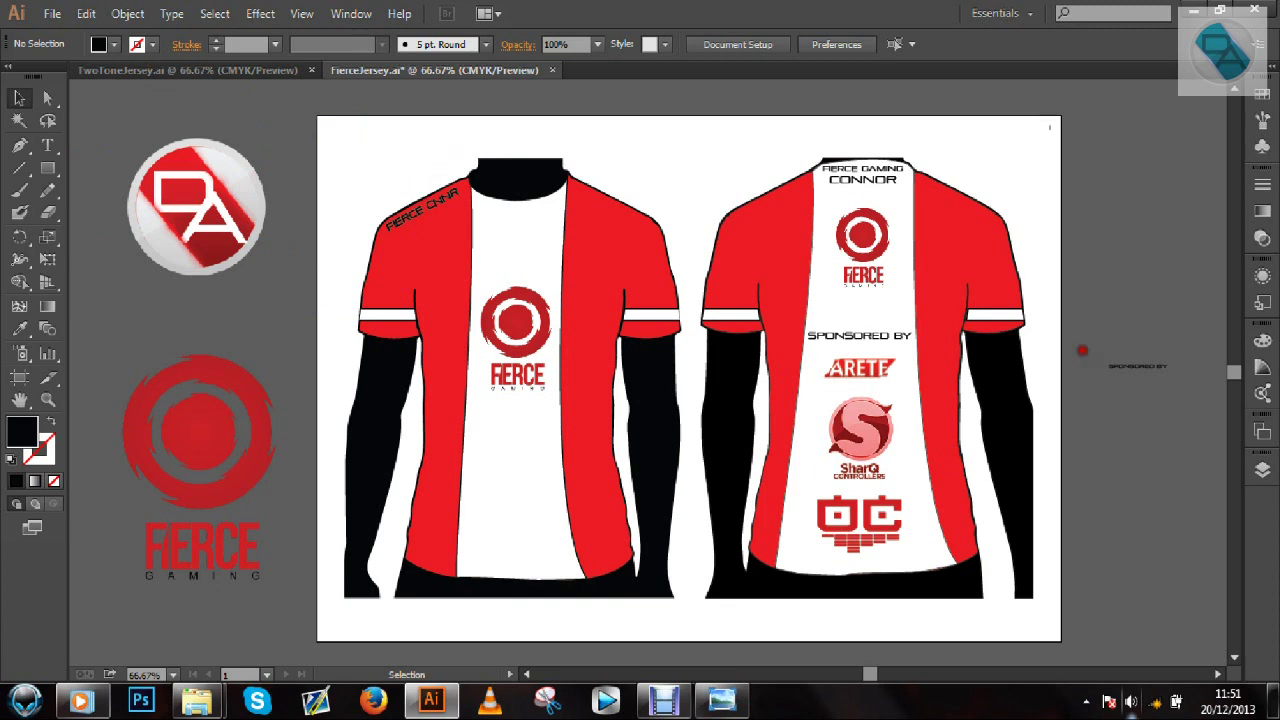
# Select and copy the front and back jersey artwork, and open the Banner PSD from the 2014Style pictures folder in Photoshop
pyautogui.moveTo(1050, 124); pyautogui.dragTo(332, 596)
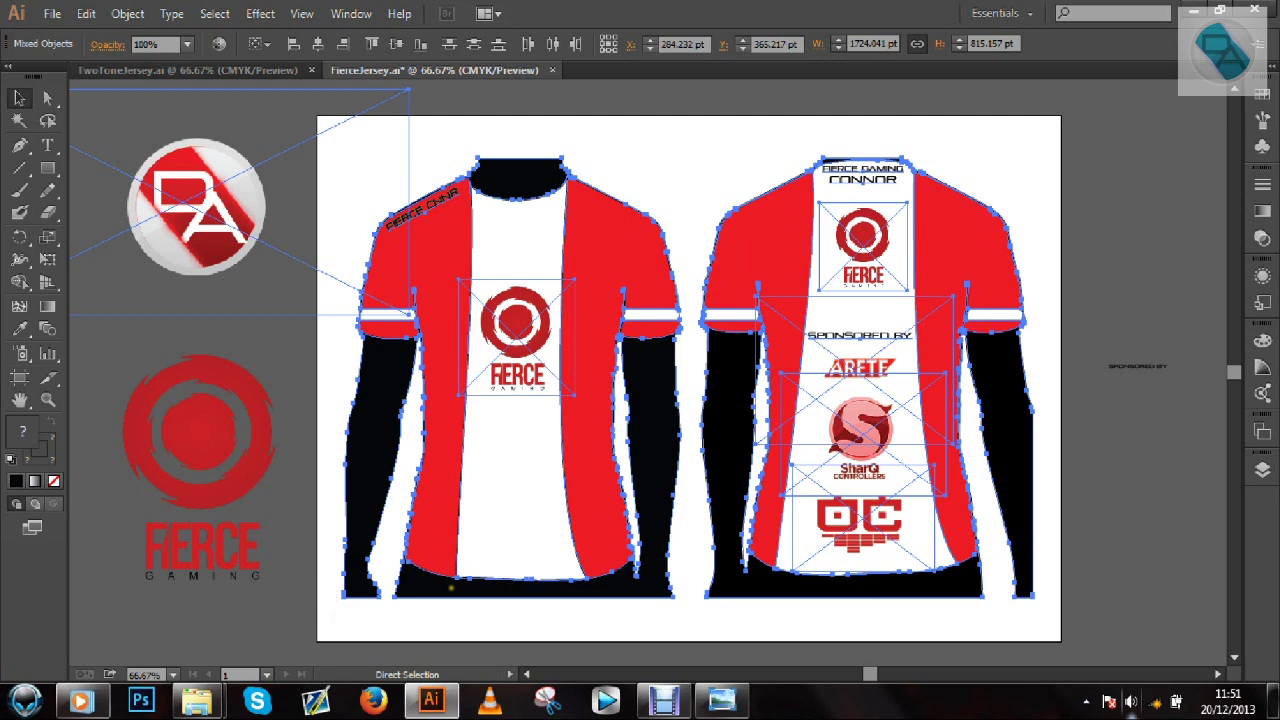
pyautogui.moveTo(197, 700)
pyautogui.click(290, 630)
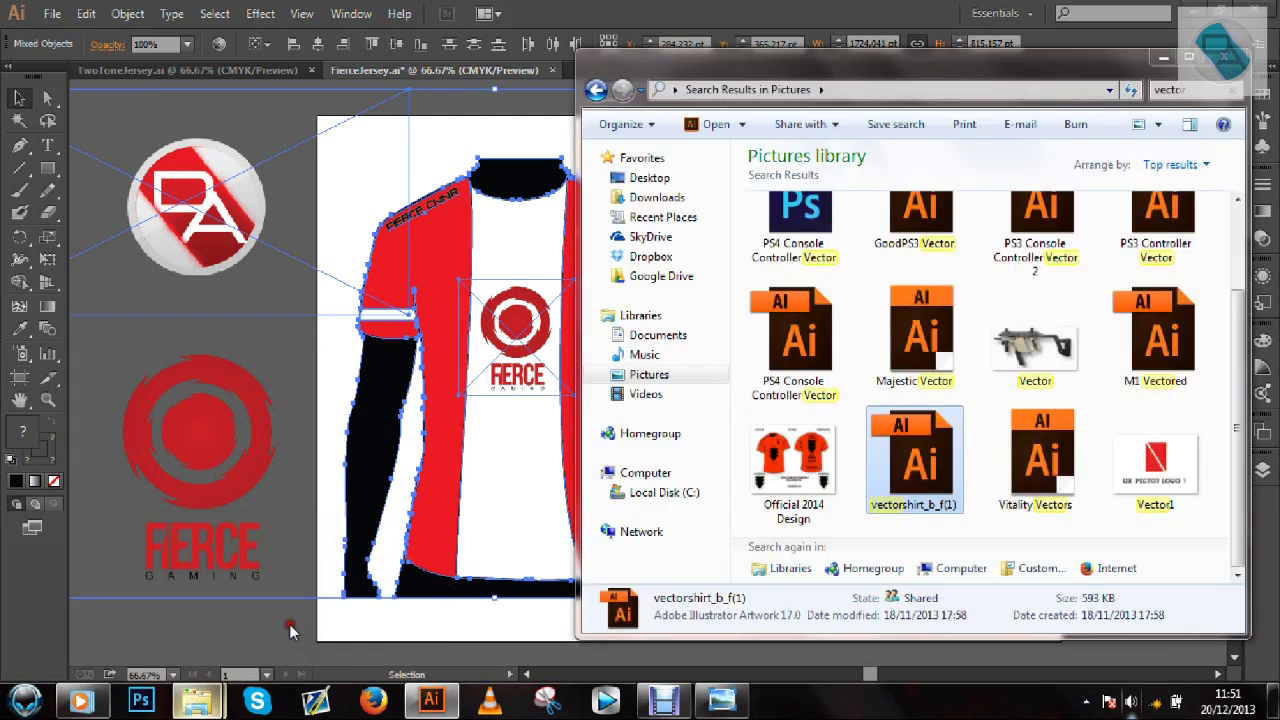
pyautogui.click(636, 375)
pyautogui.doubleClick(828, 257)
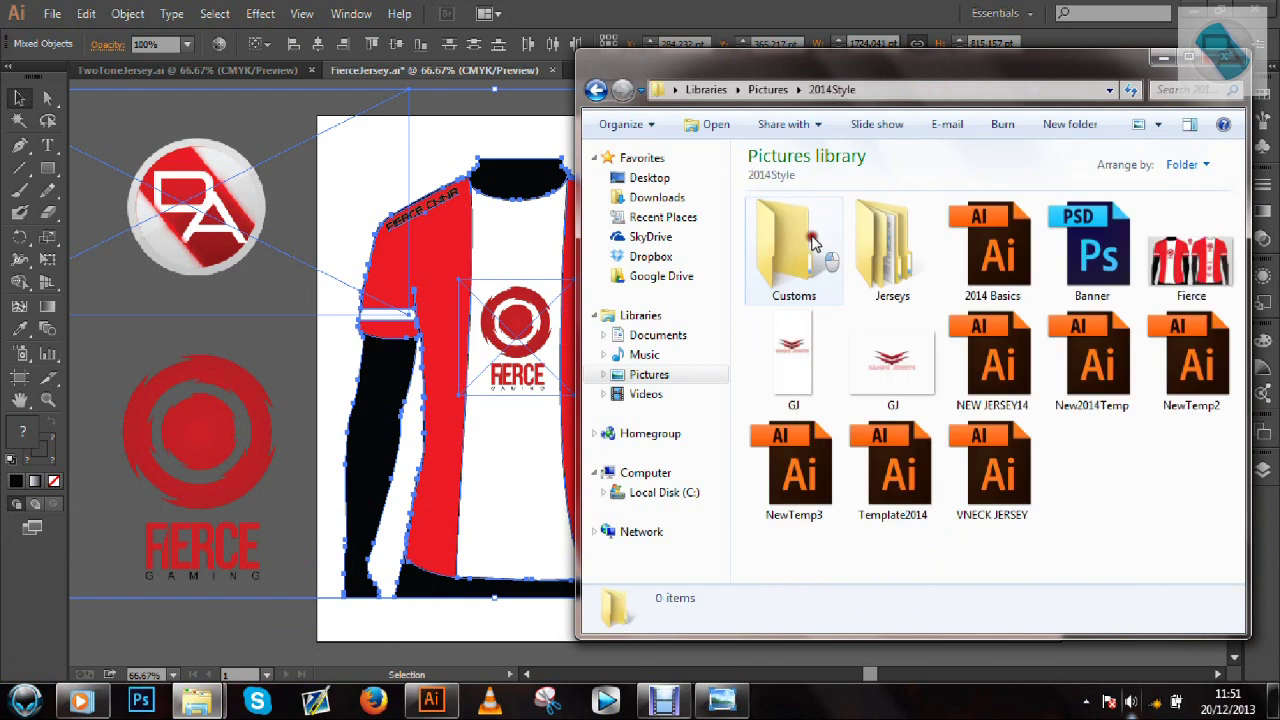
pyautogui.doubleClick(1060, 268)
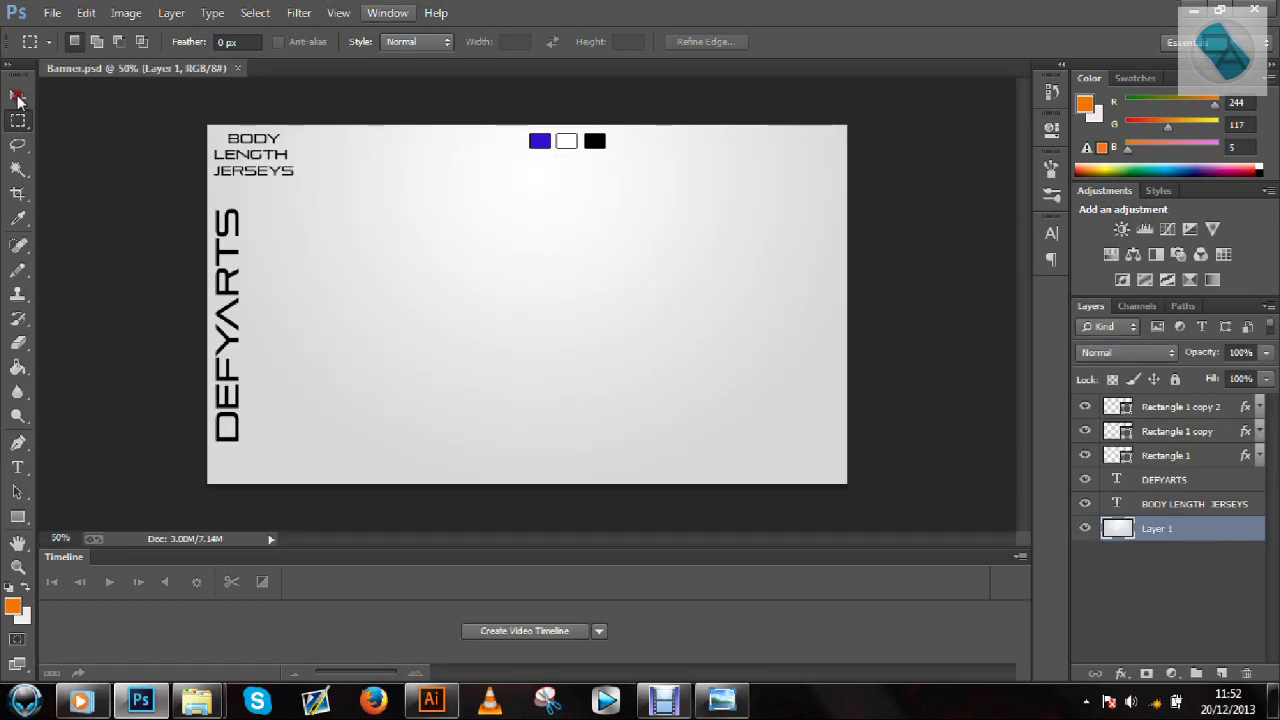
# Hide the BODY LENGTH JERSEYS text layer in the banner
pyautogui.click(17, 97)
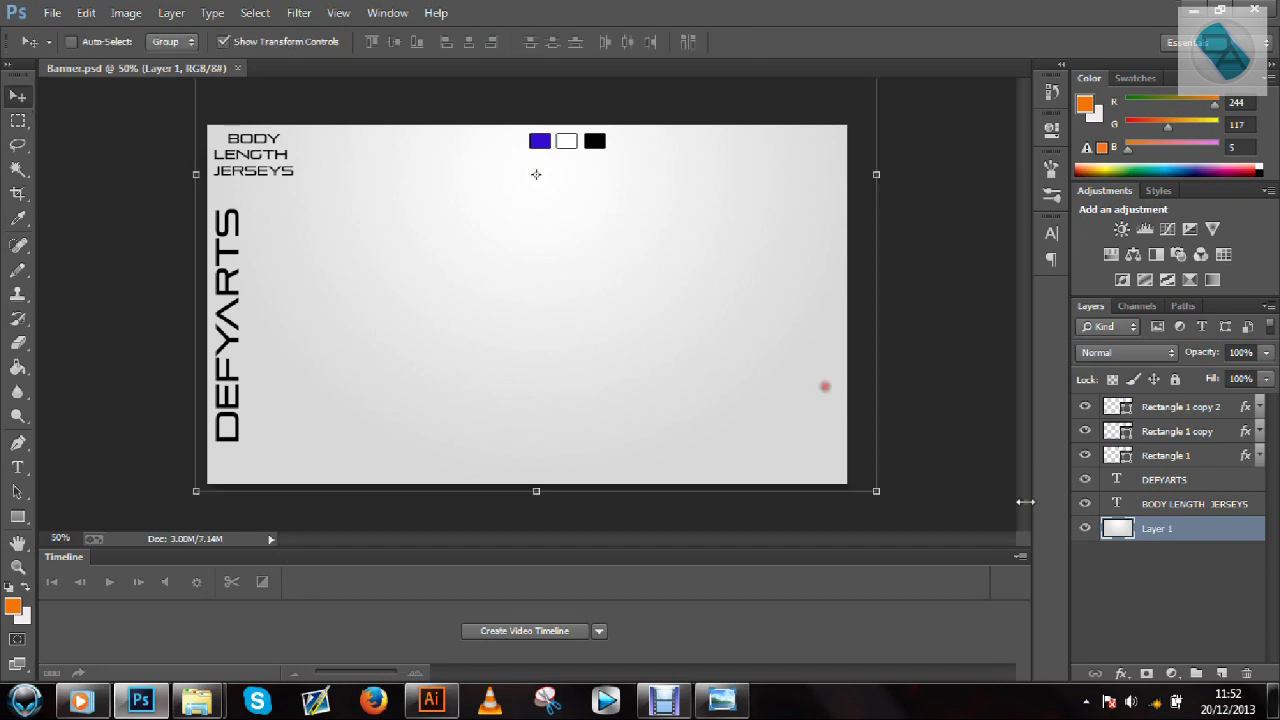
pyautogui.click(1176, 506)
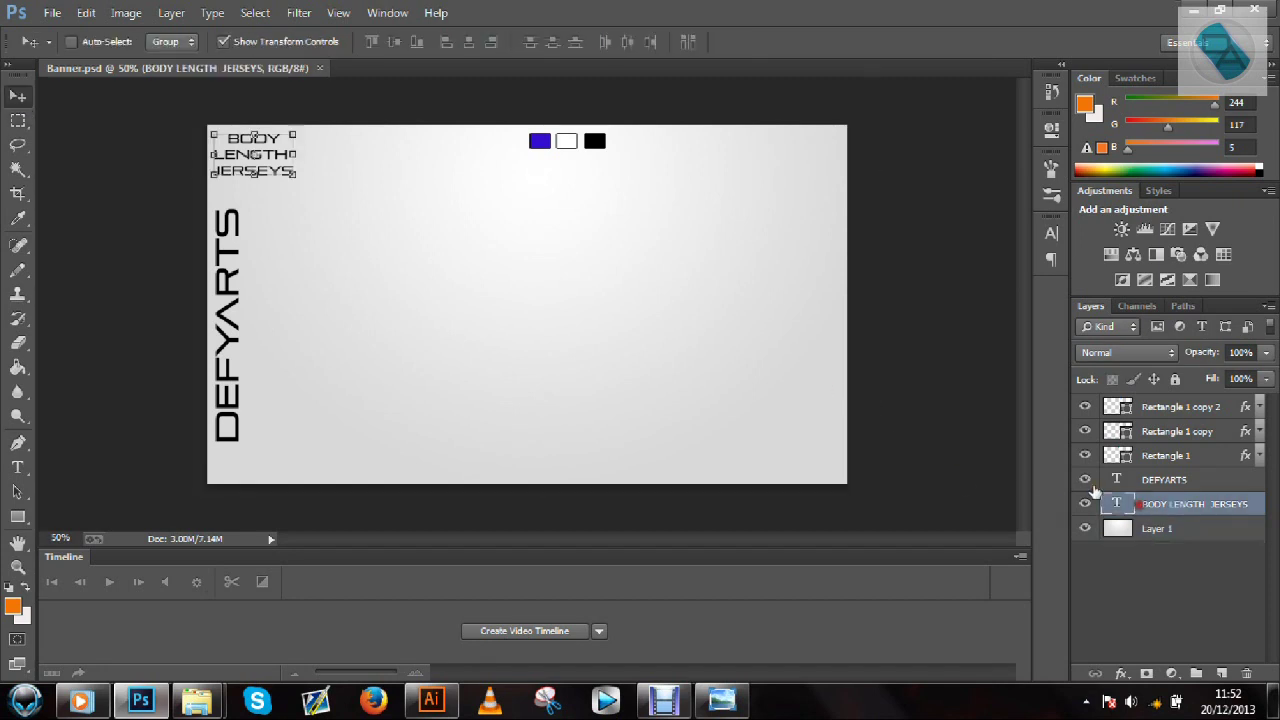
pyautogui.click(1085, 504)
# Change the Color Overlay of the Rectangle 1 swatch layer to red, ff0000
pyautogui.click(1166, 456)
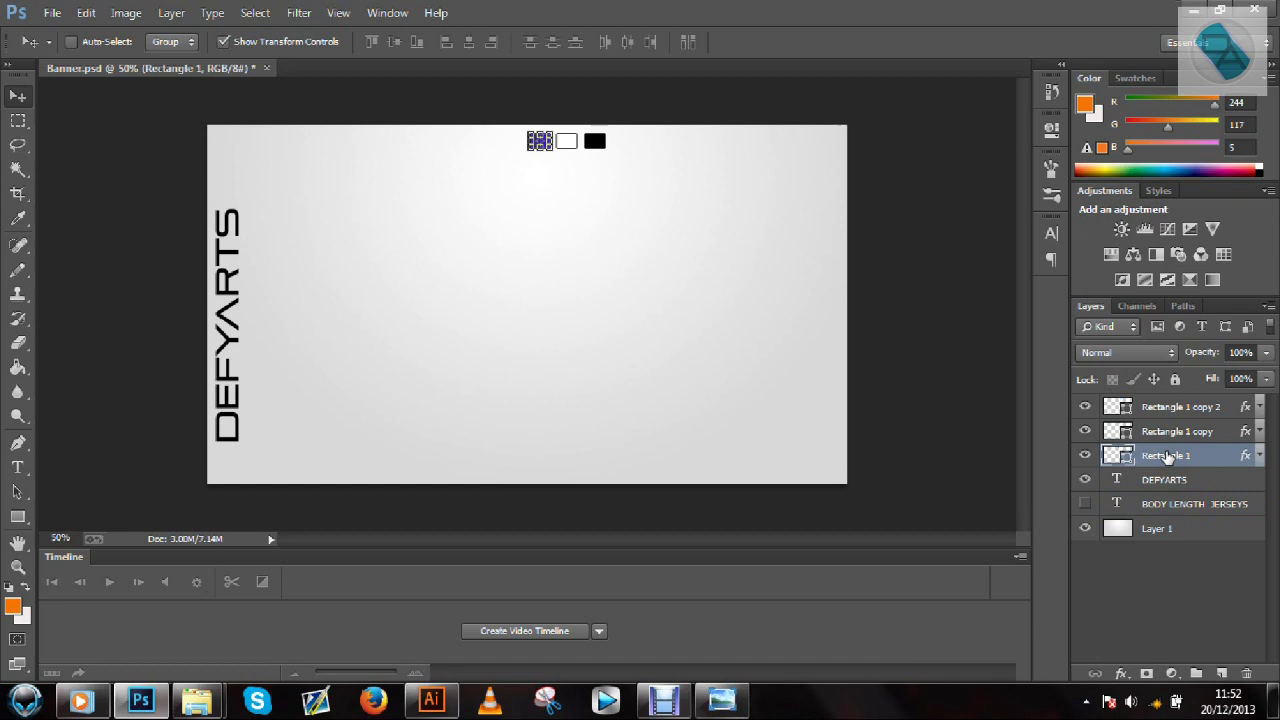
pyautogui.rightClick(1168, 457)
pyautogui.click(985, 105)
pyautogui.click(800, 512)
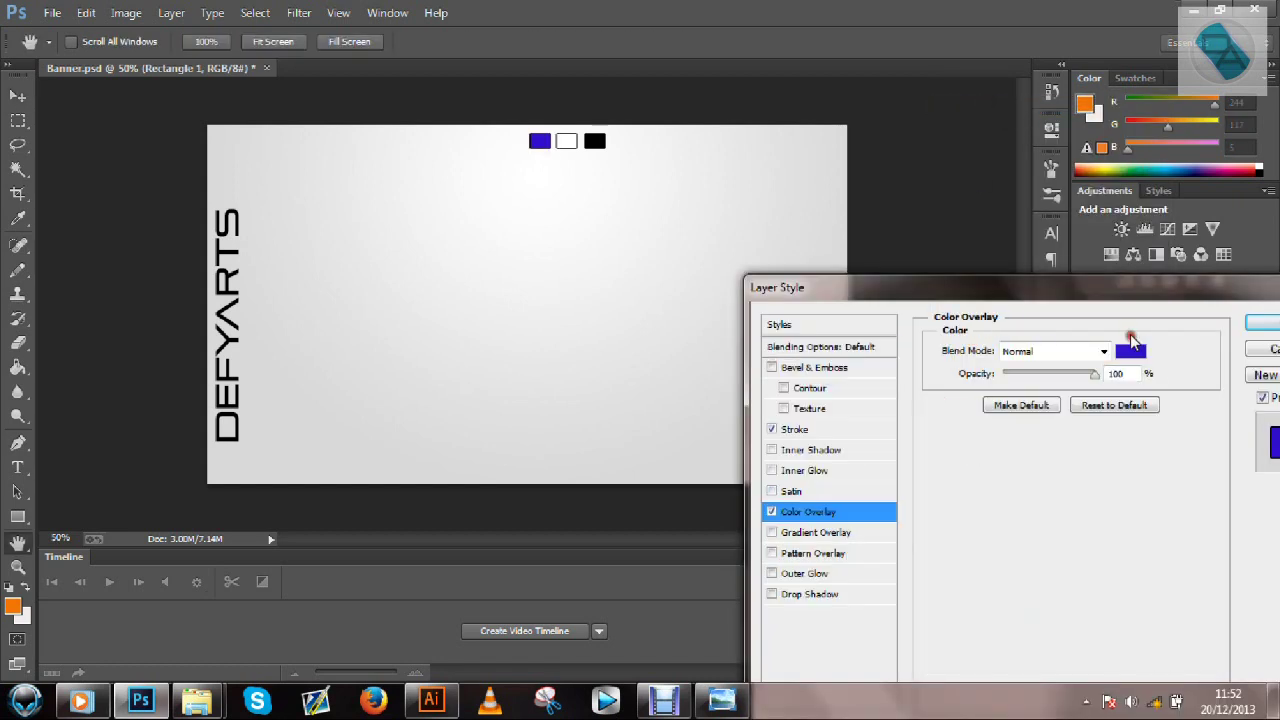
pyautogui.click(1130, 350)
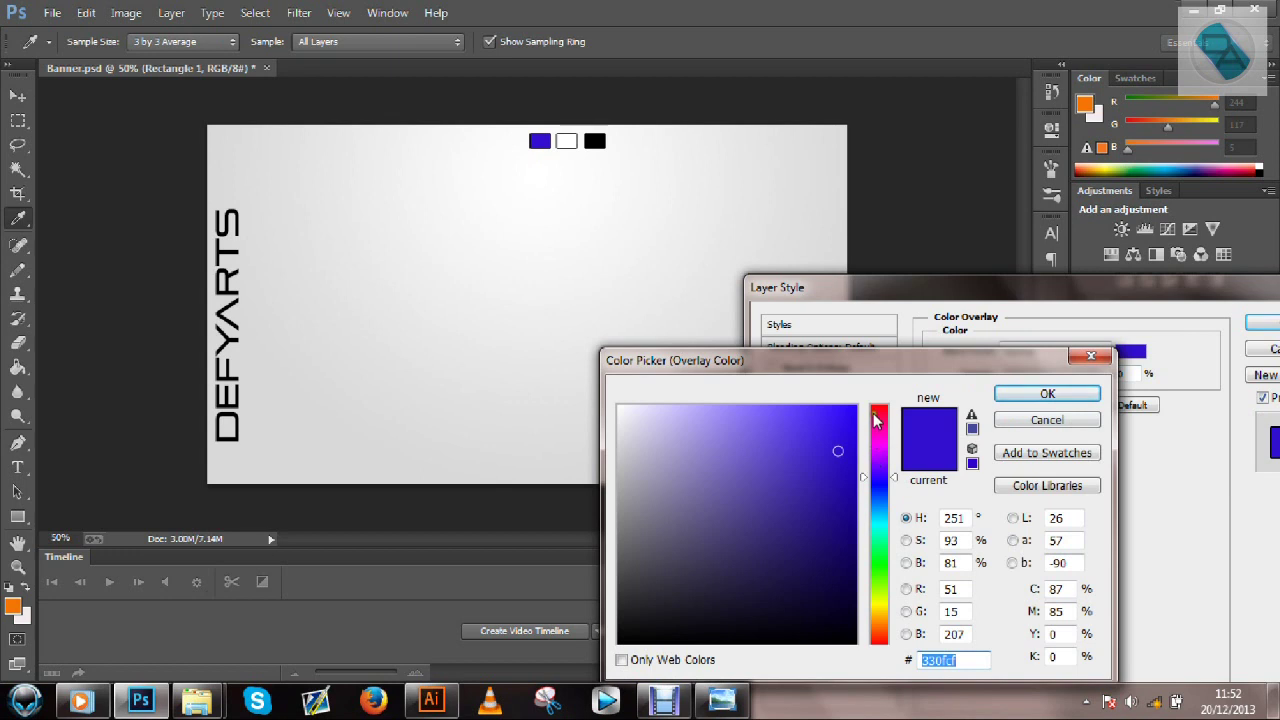
pyautogui.write('ff0000')
pyautogui.click(1047, 393)
pyautogui.click(1260, 323)
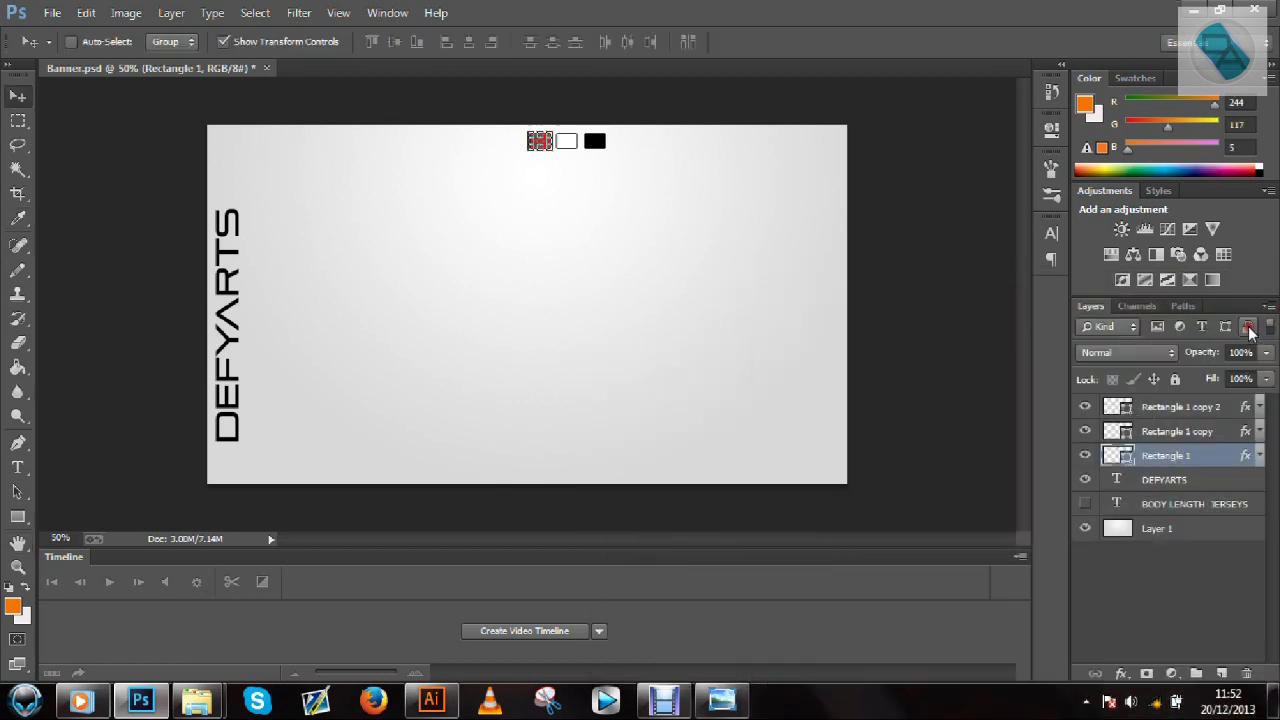
pyautogui.click(1165, 605)
pyautogui.hotkey('ctrl', 'v')
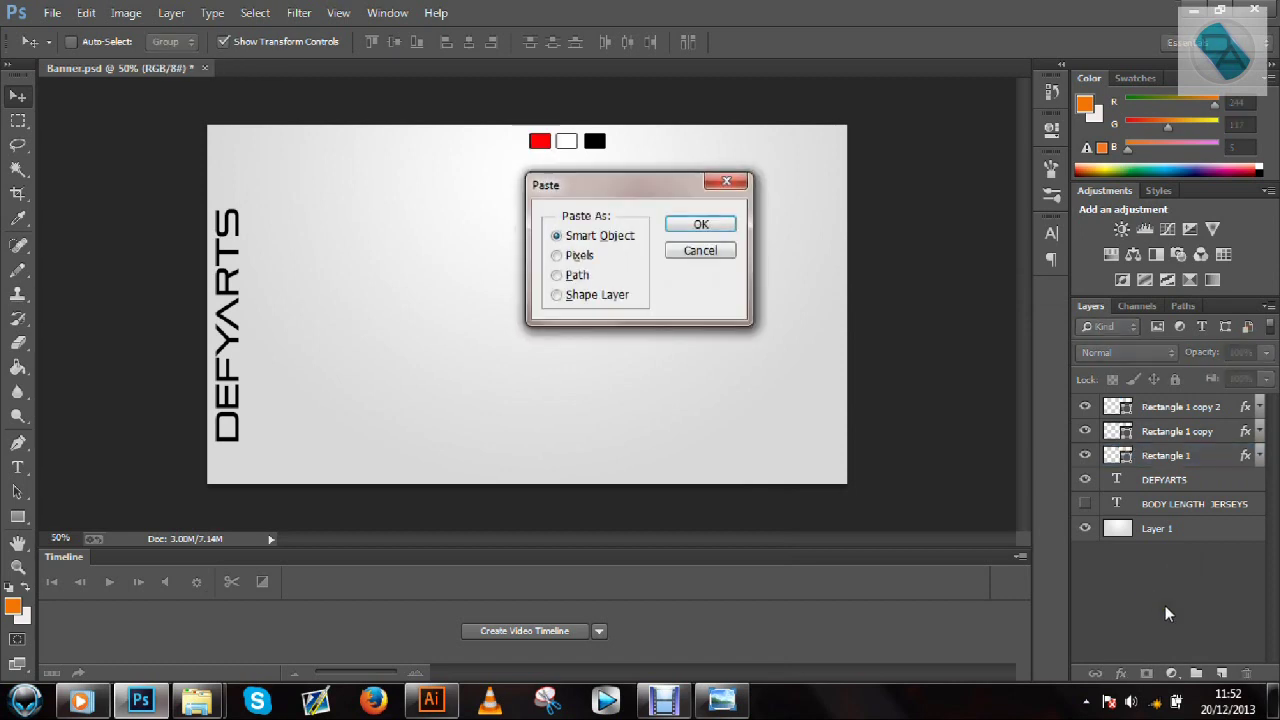
pyautogui.press('Escape')
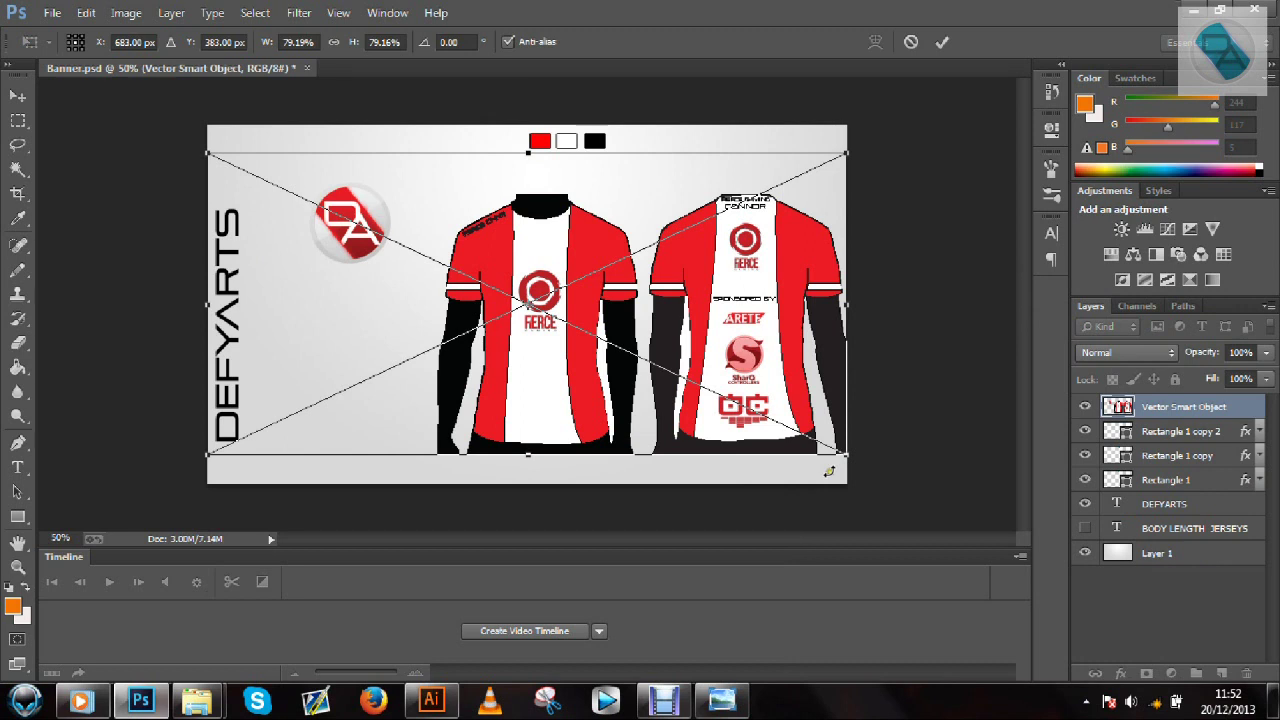
pyautogui.press('Escape')
# Switch to Illustrator and delete only the DA logo beside the artboard, keeping the jersey artwork
pyautogui.click(431, 700)
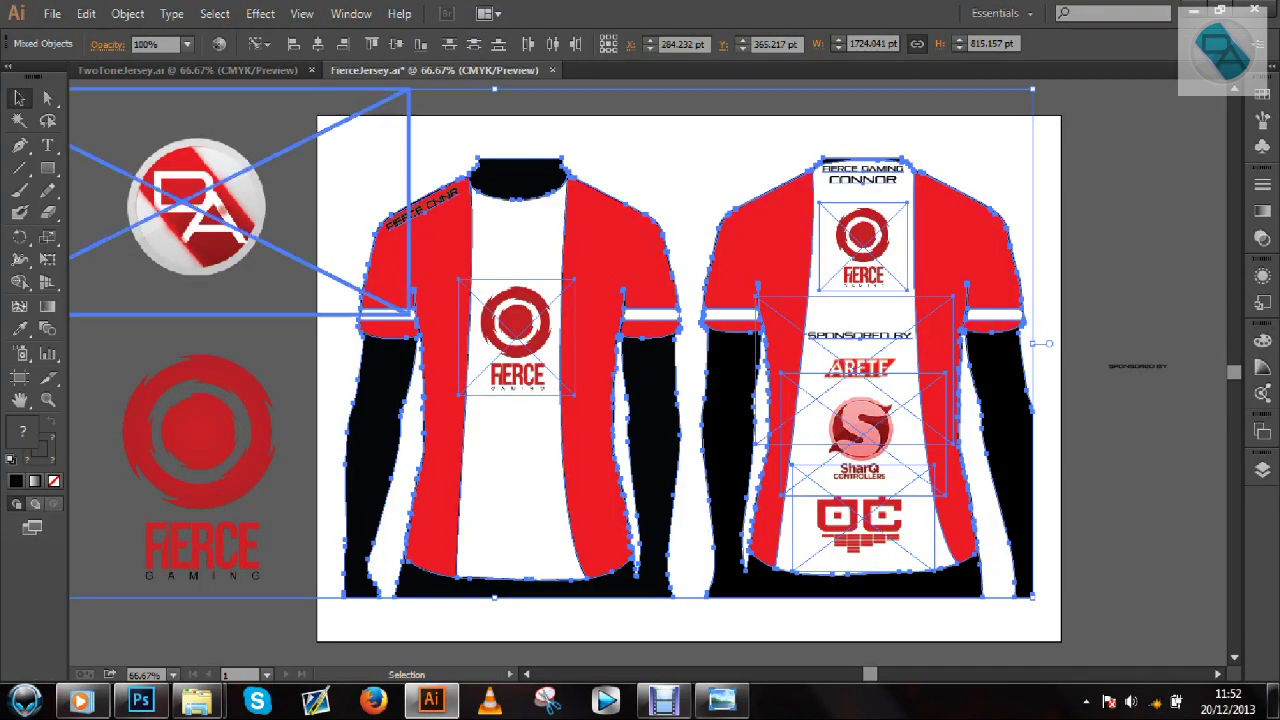
pyautogui.press('Delete')
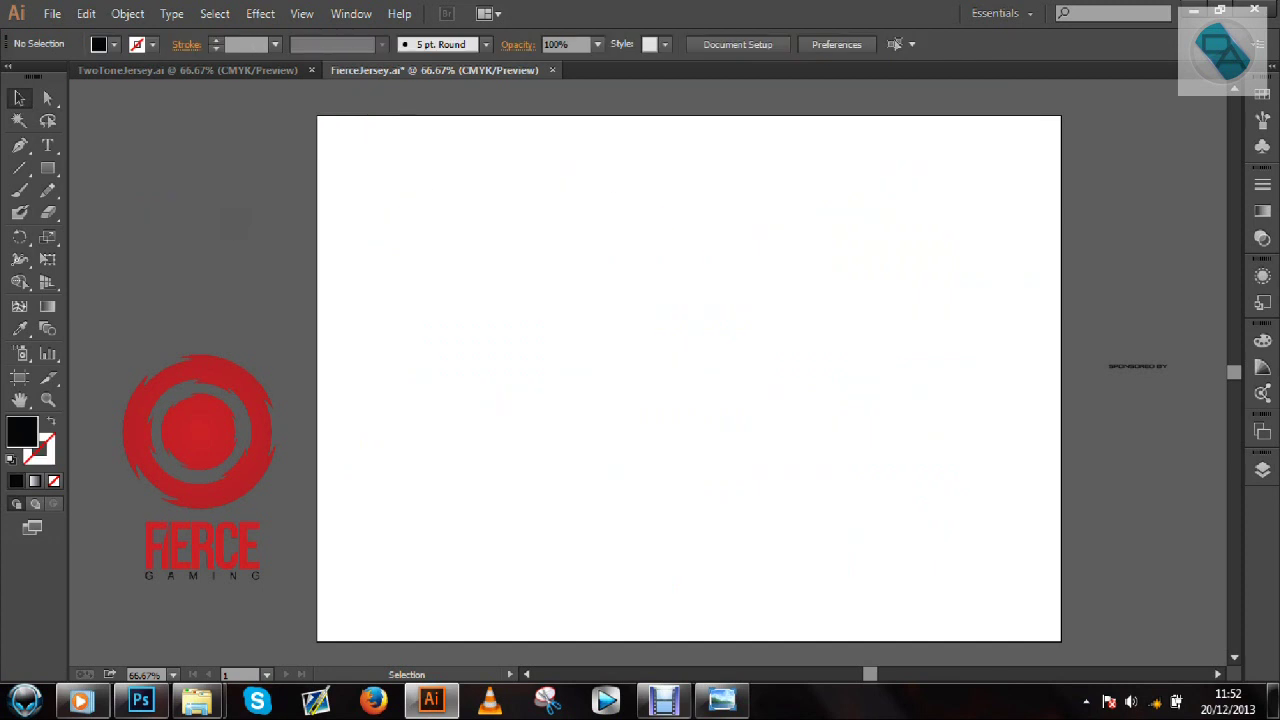
pyautogui.hotkey('ctrl', 'z')
pyautogui.click(1156, 560)
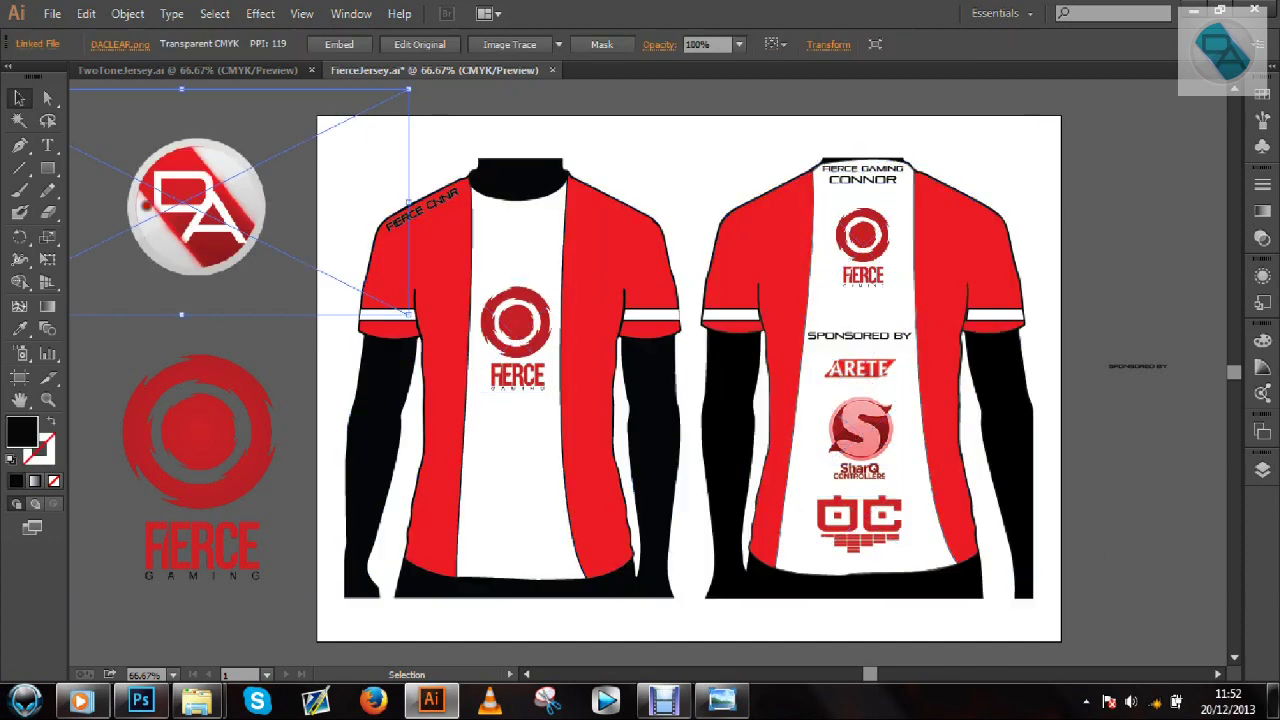
pyautogui.press('Delete')
pyautogui.moveTo(317, 115); pyautogui.dragTo(394, 438)
pyautogui.moveTo(1058, 609); pyautogui.dragTo(1057, 610)
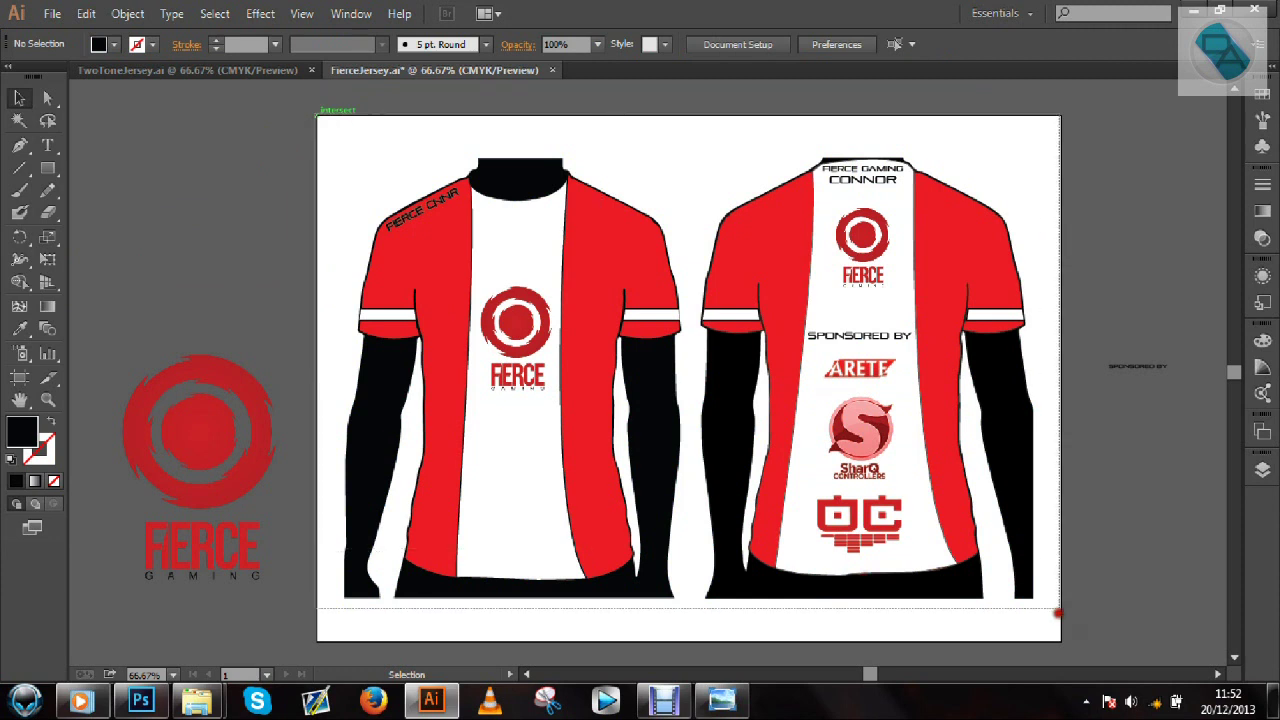
pyautogui.click(1051, 619)
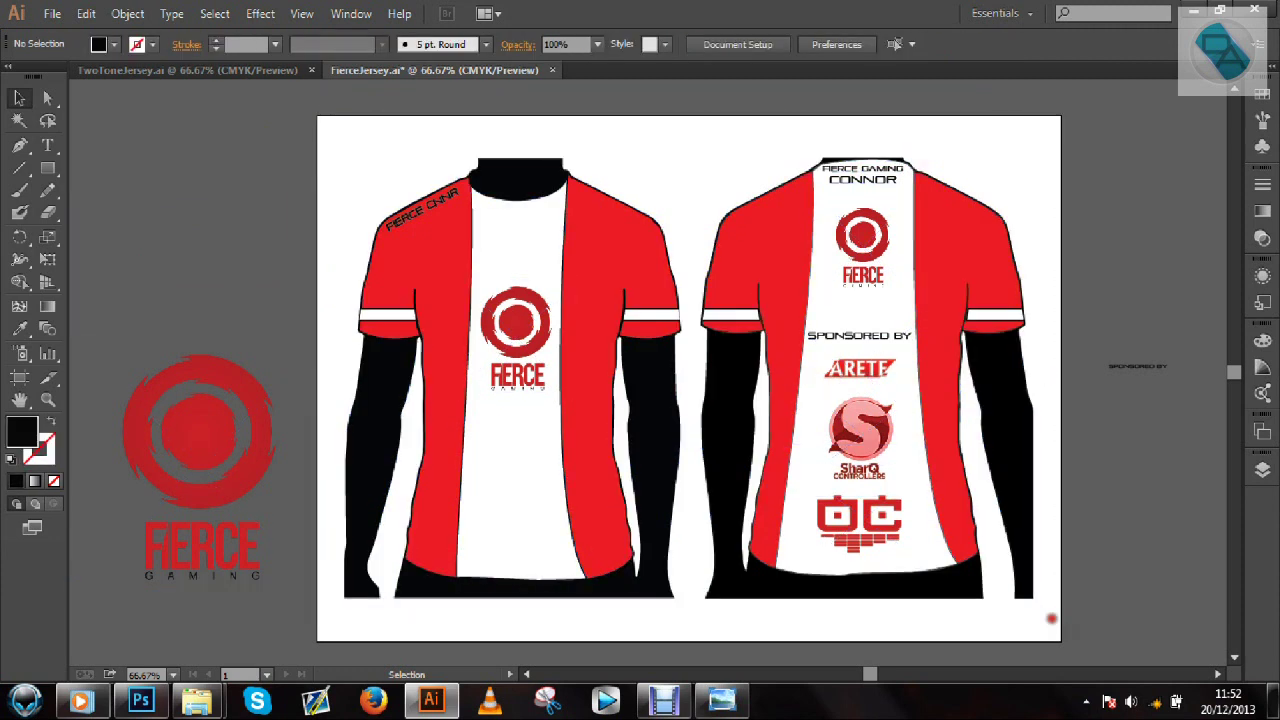
# Move the spare Fierce logo up and farther away from the artboard, and select and copy both jerseys without it
pyautogui.moveTo(198, 441); pyautogui.dragTo(101, 136)
pyautogui.click(231, 412)
pyautogui.moveTo(344, 138); pyautogui.dragTo(1076, 617)
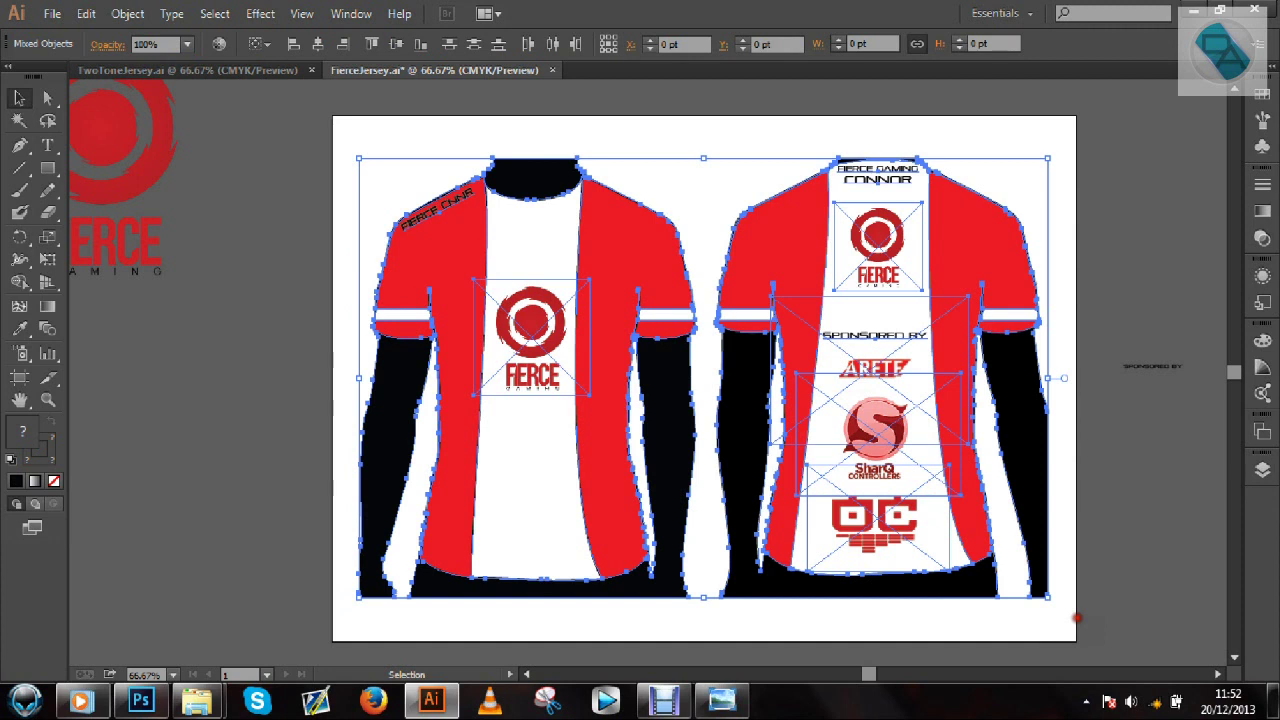
# Switch to Photoshop and paste the copied jerseys into the banner as a Smart Object
pyautogui.click(140, 700)
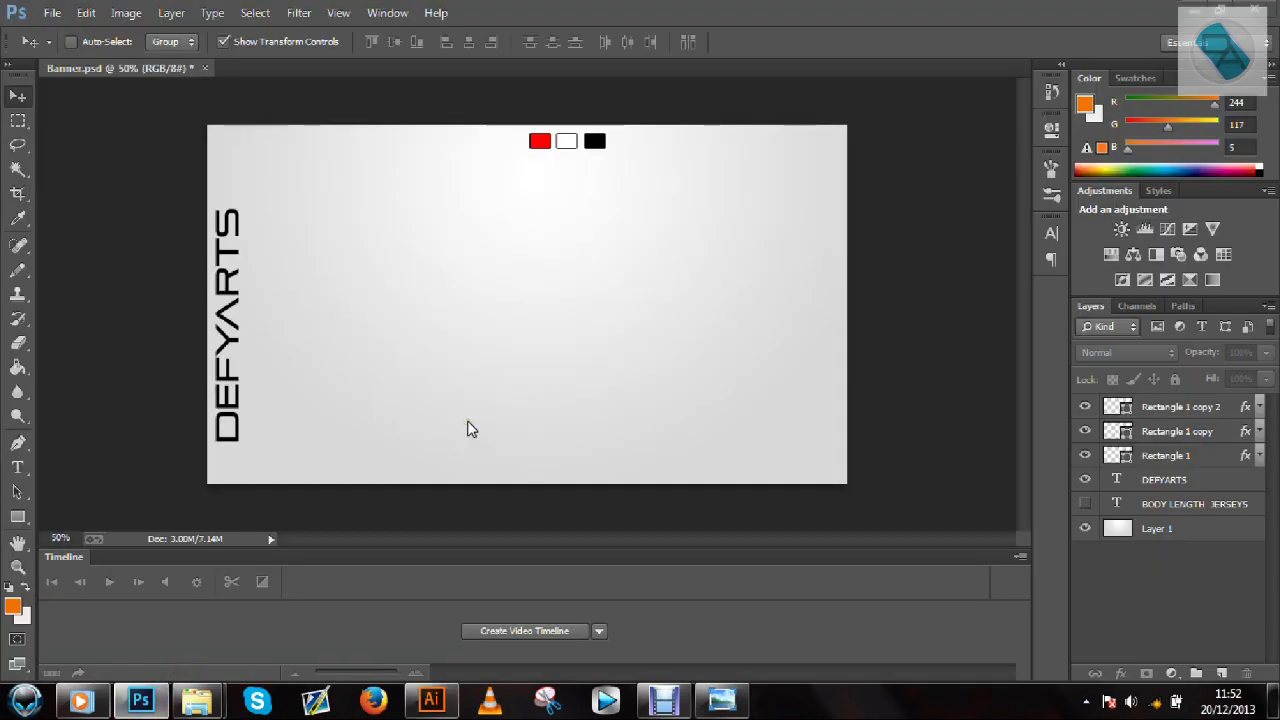
pyautogui.hotkey('ctrl', 'v')
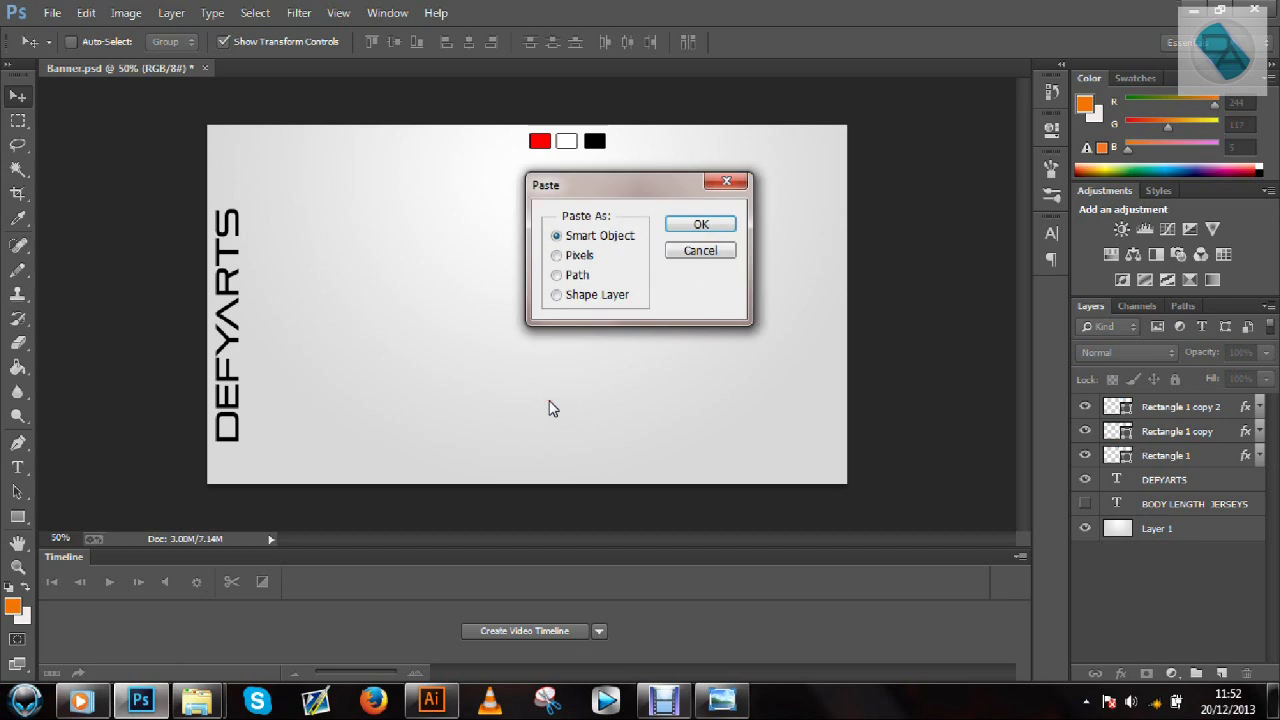
pyautogui.click(699, 224)
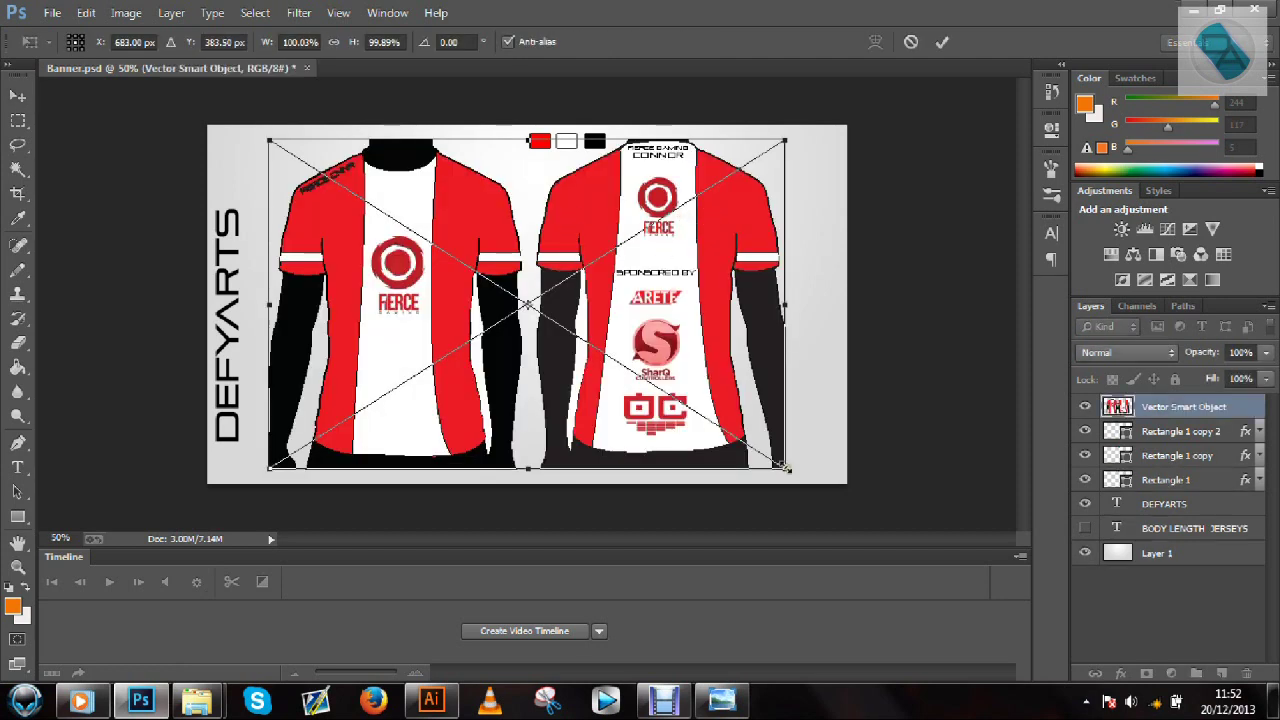
# Scale the pasted jerseys to about 114% and position them against the banner's top and right edges, beside the DEFYARTS text
pyautogui.moveTo(787, 468); pyautogui.dragTo(851, 518)
pyautogui.moveTo(729, 403); pyautogui.dragTo(730, 389)
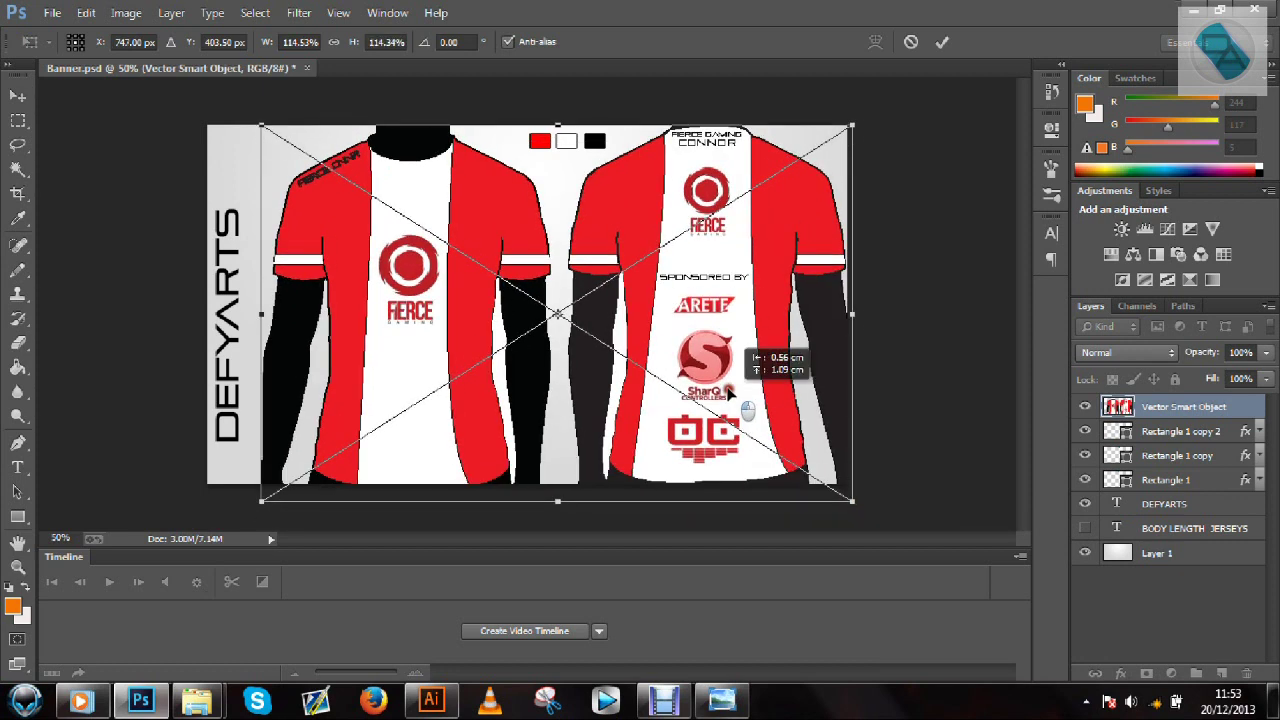
pyautogui.press('Return')
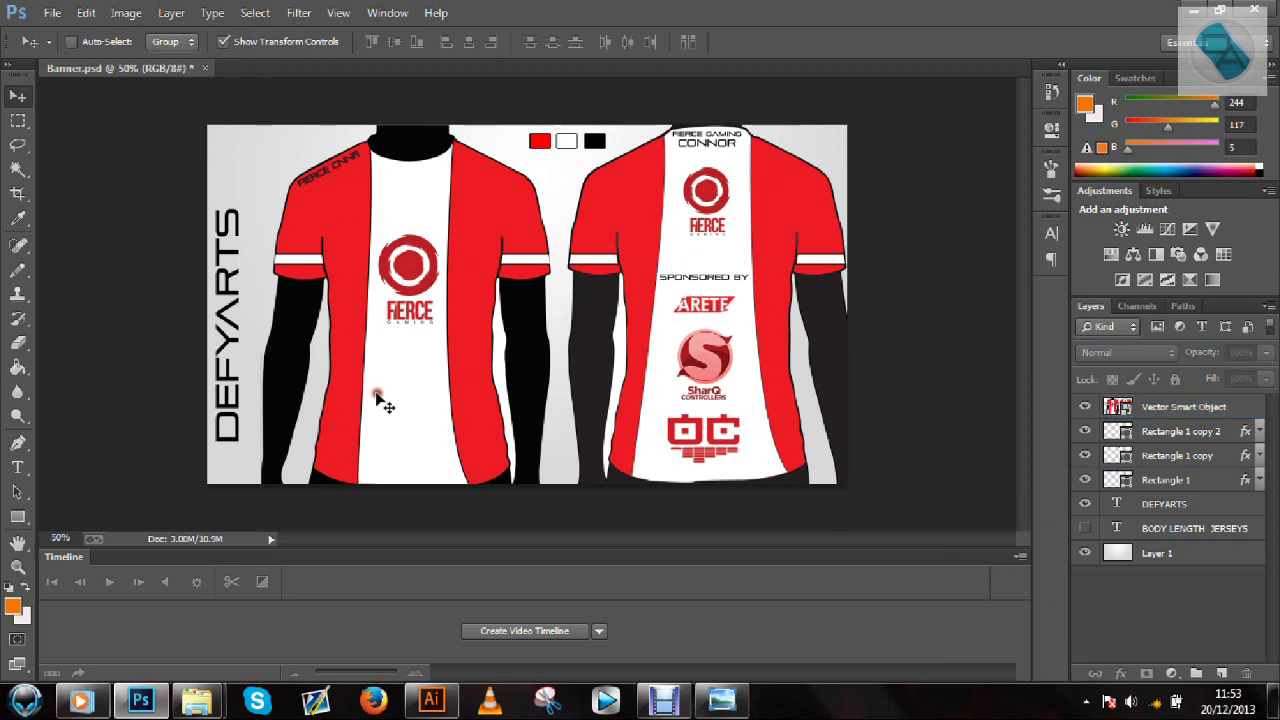
# Copy the spare Fierce logo from beside the Illustrator artboard and paste it into the Photoshop banner as a Smart Object
pyautogui.click(431, 700)
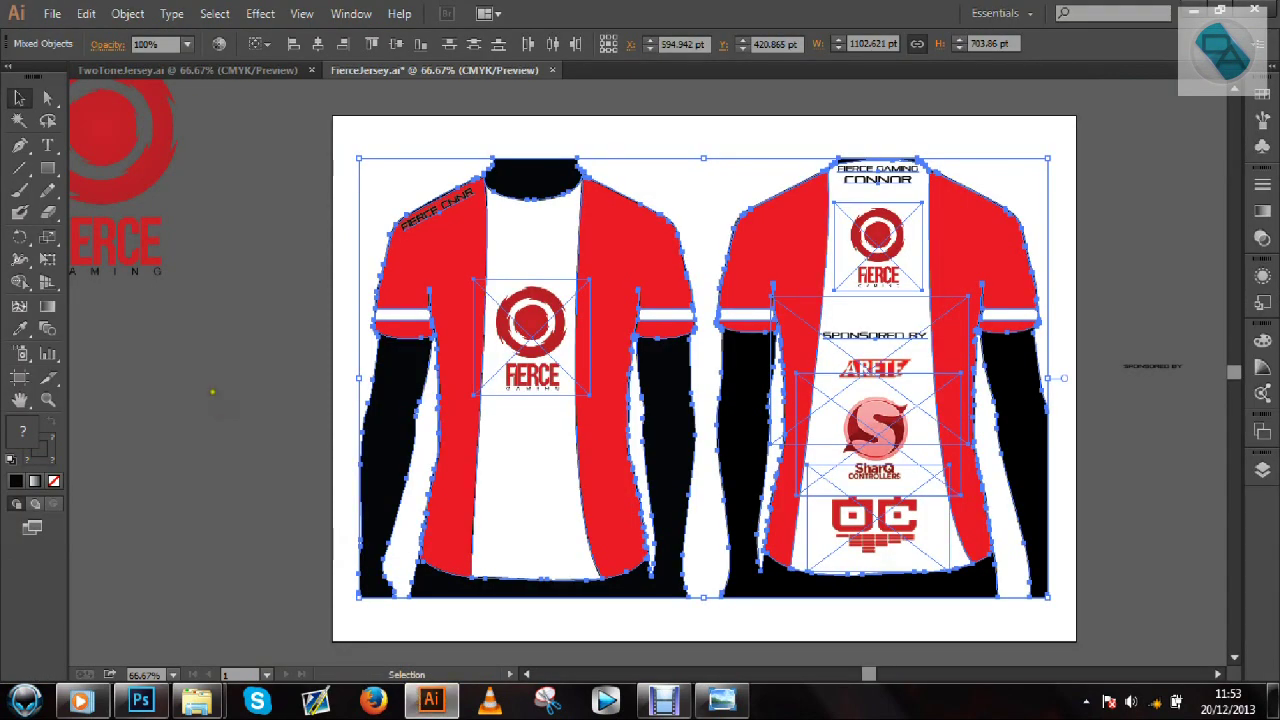
pyautogui.click(152, 232)
pyautogui.hotkey('ctrl', 'c')
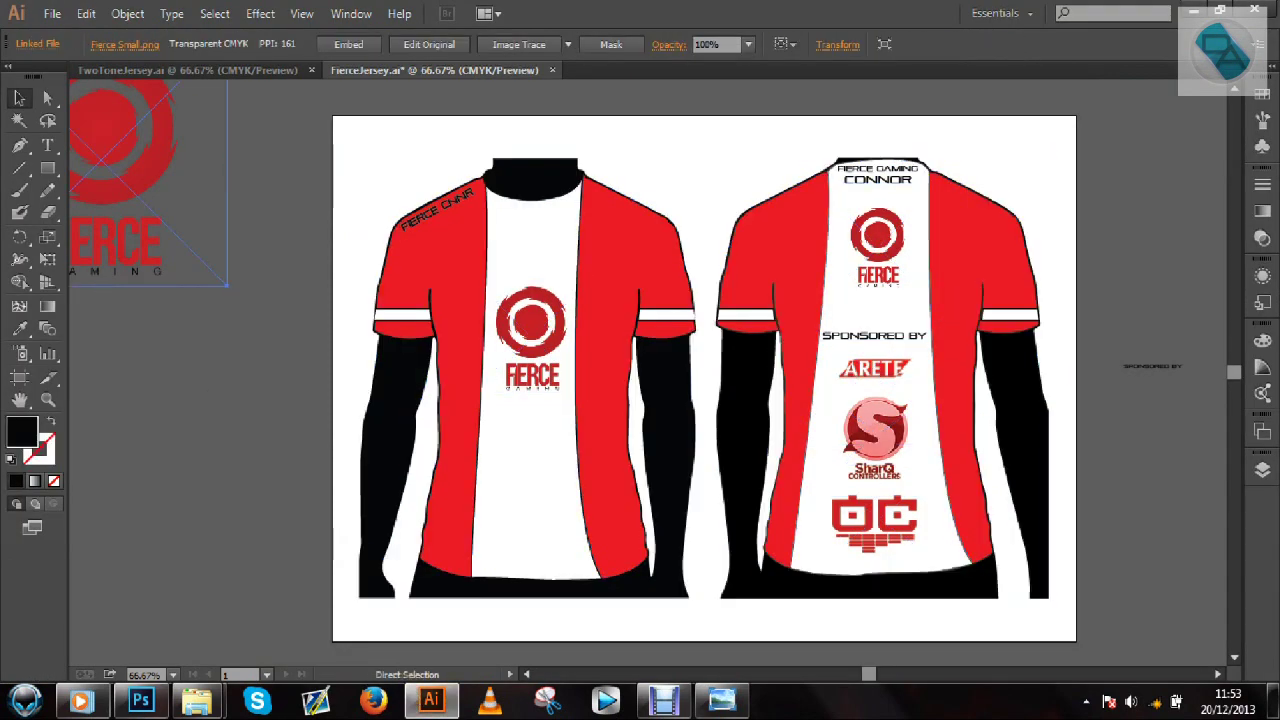
pyautogui.click(140, 700)
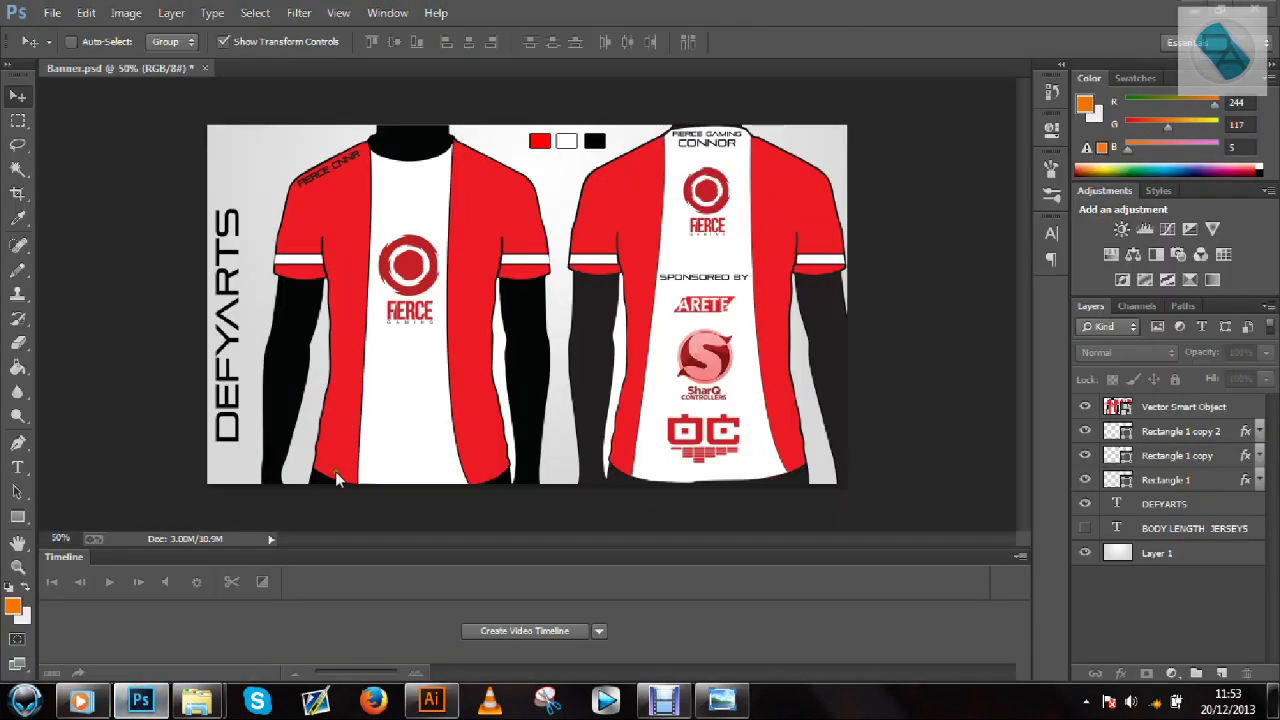
pyautogui.hotkey('ctrl', 'v')
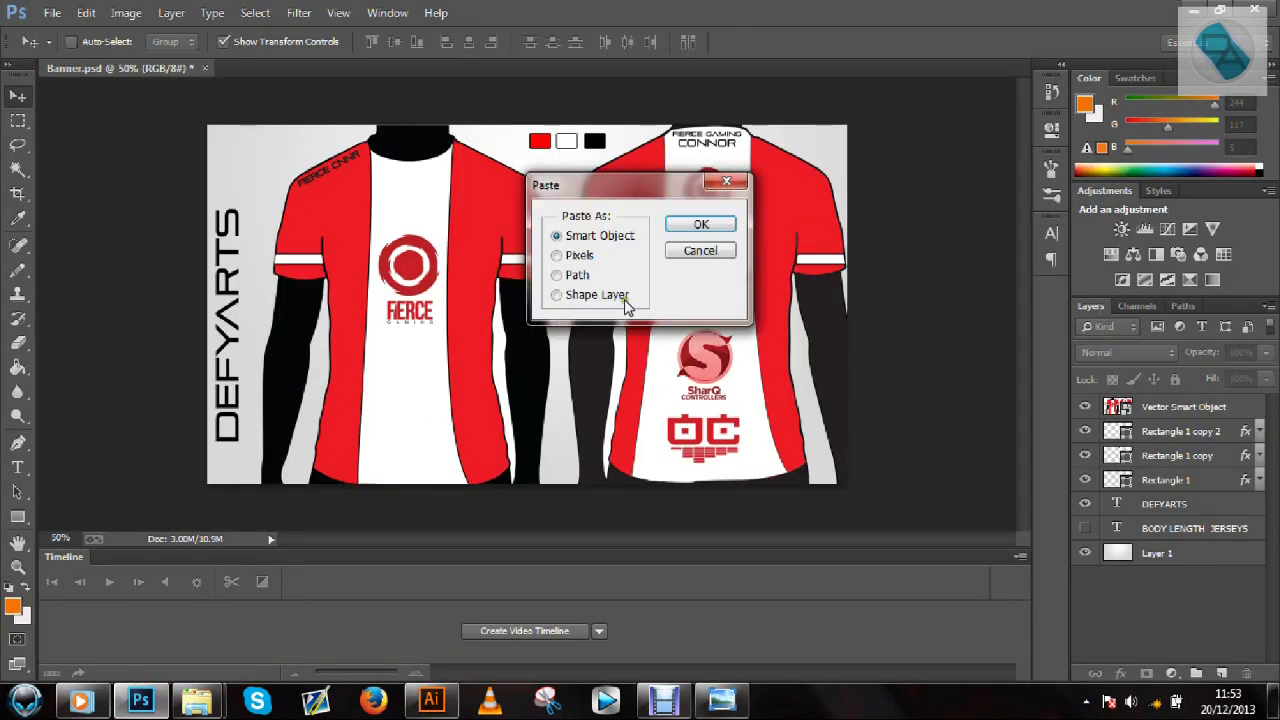
pyautogui.press('Return')
# Scale the pasted Fierce logo down and place it in the banner's upper-left corner, above the DEFYARTS text
pyautogui.moveTo(620, 399); pyautogui.dragTo(549, 327)
pyautogui.moveTo(520, 308); pyautogui.dragTo(275, 207)
pyautogui.moveTo(260, 180); pyautogui.dragTo(265, 192)
pyautogui.press('Return')
pyautogui.click(1158, 626)
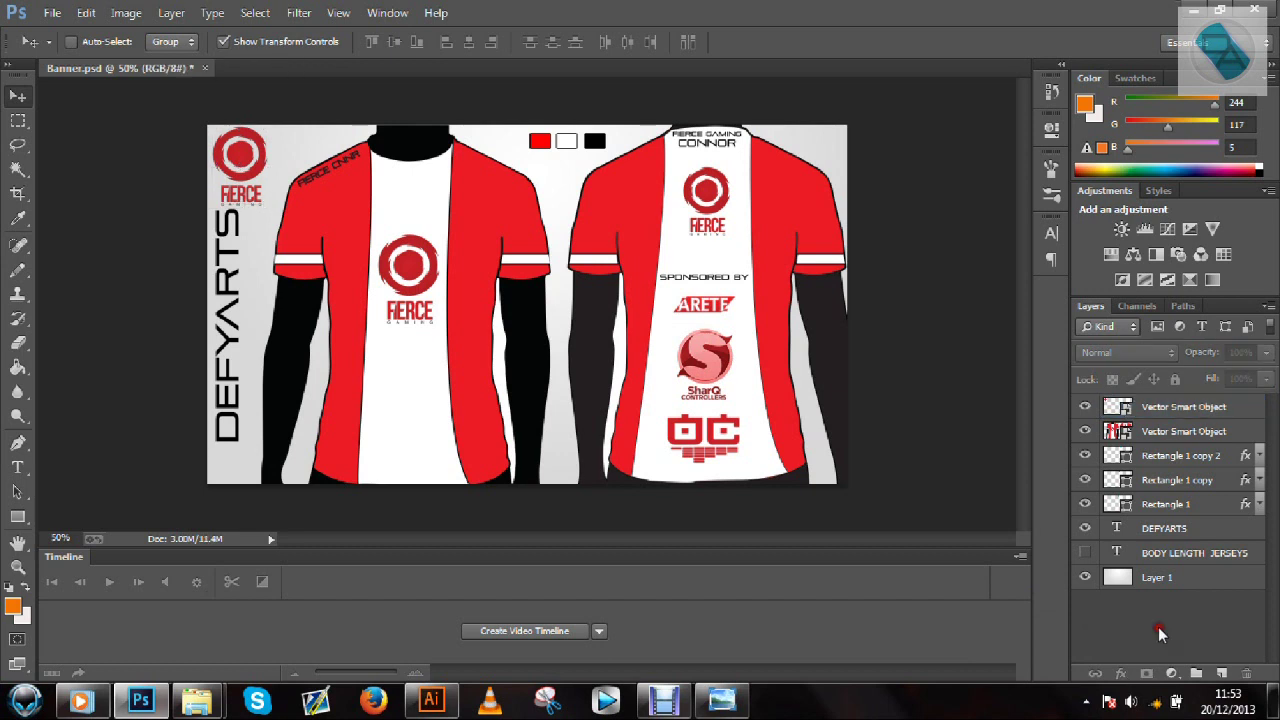
# Move the vertical DEFYARTS text slightly down to leave a gap below the Fierce logo, and deselect its layer
pyautogui.click(1163, 530)
pyautogui.moveTo(227, 257); pyautogui.dragTo(228, 279)
pyautogui.click(1240, 645)
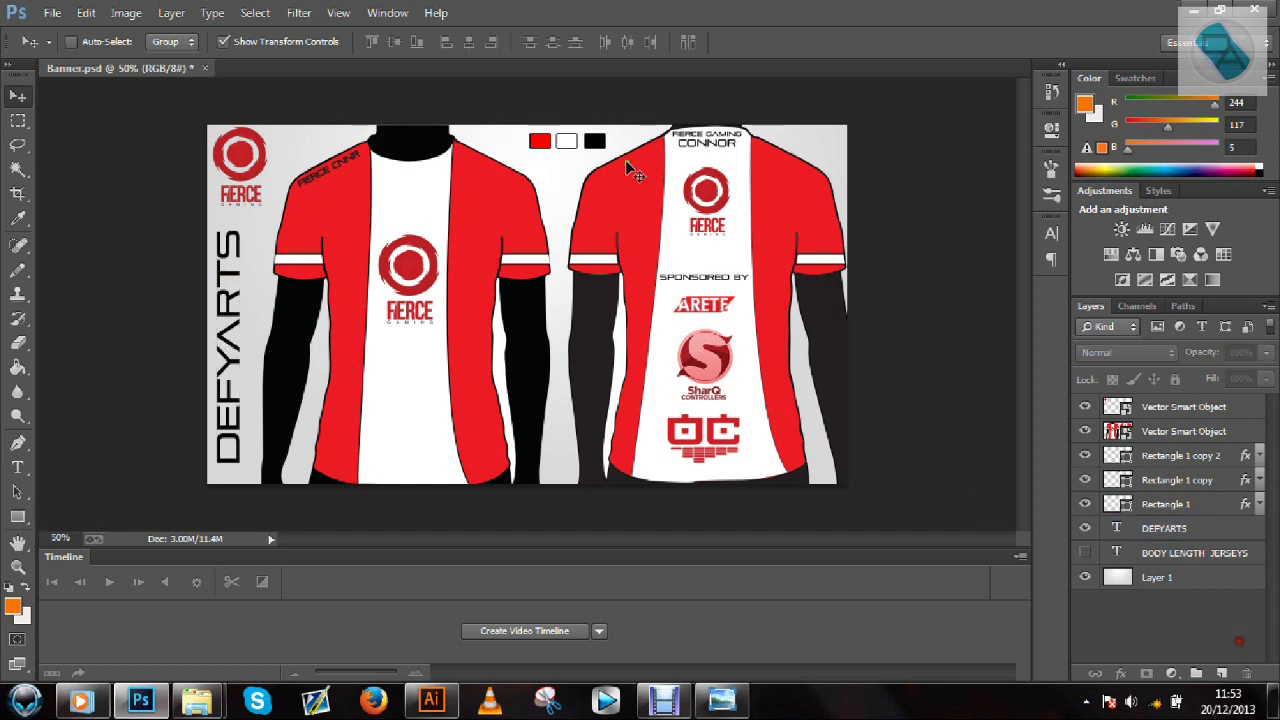
# Start saving the banner under a new name in the 2014Style pictures folder, with PNG as the file format
pyautogui.click(50, 14)
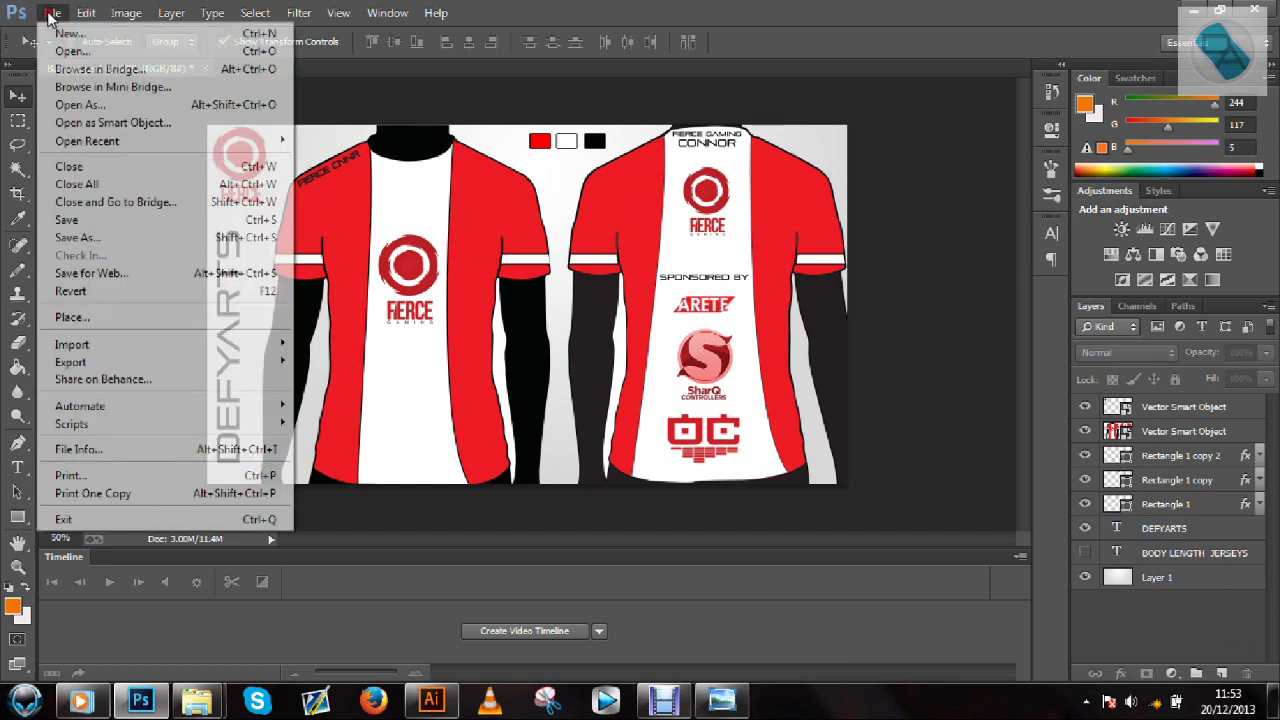
pyautogui.click(77, 237)
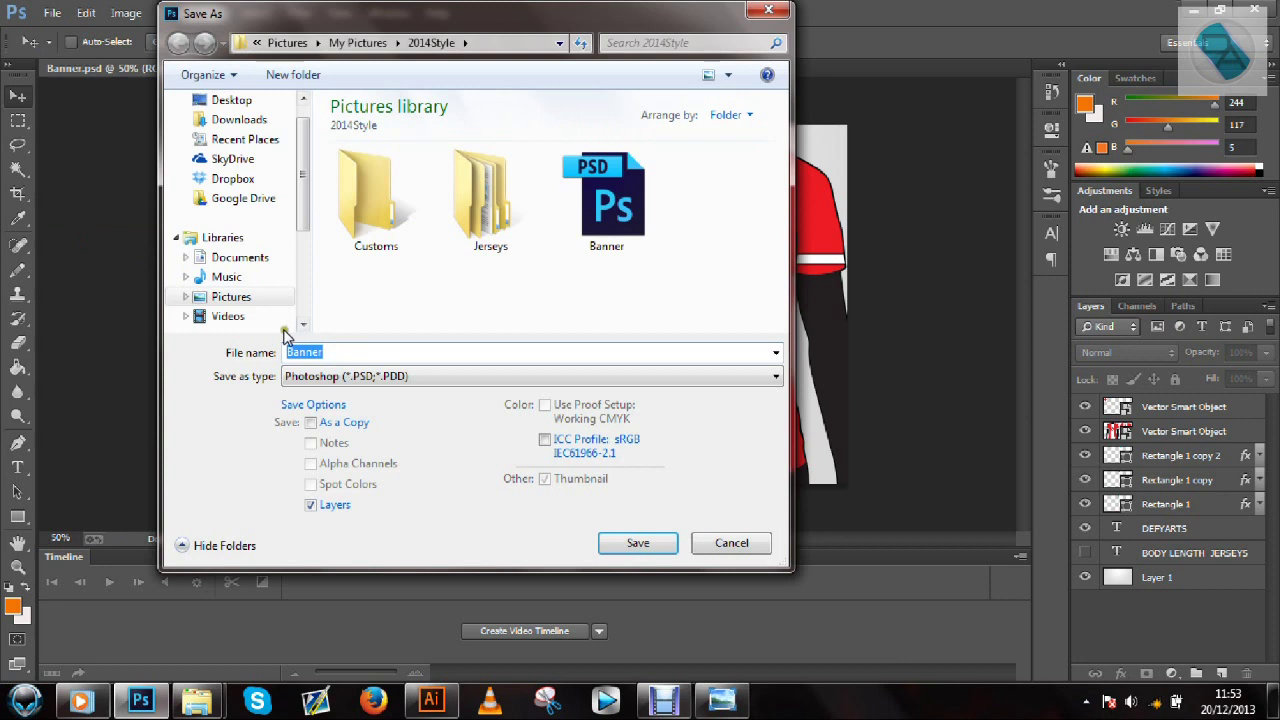
pyautogui.click(244, 301)
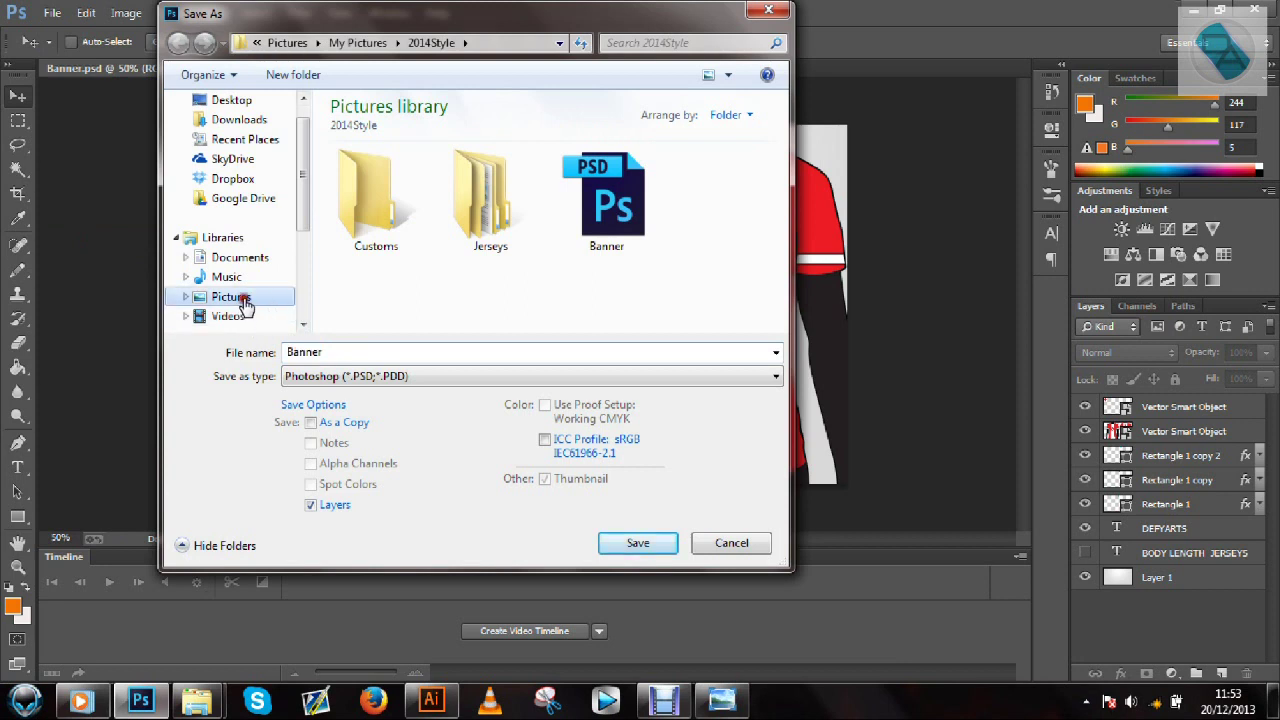
pyautogui.click(398, 232)
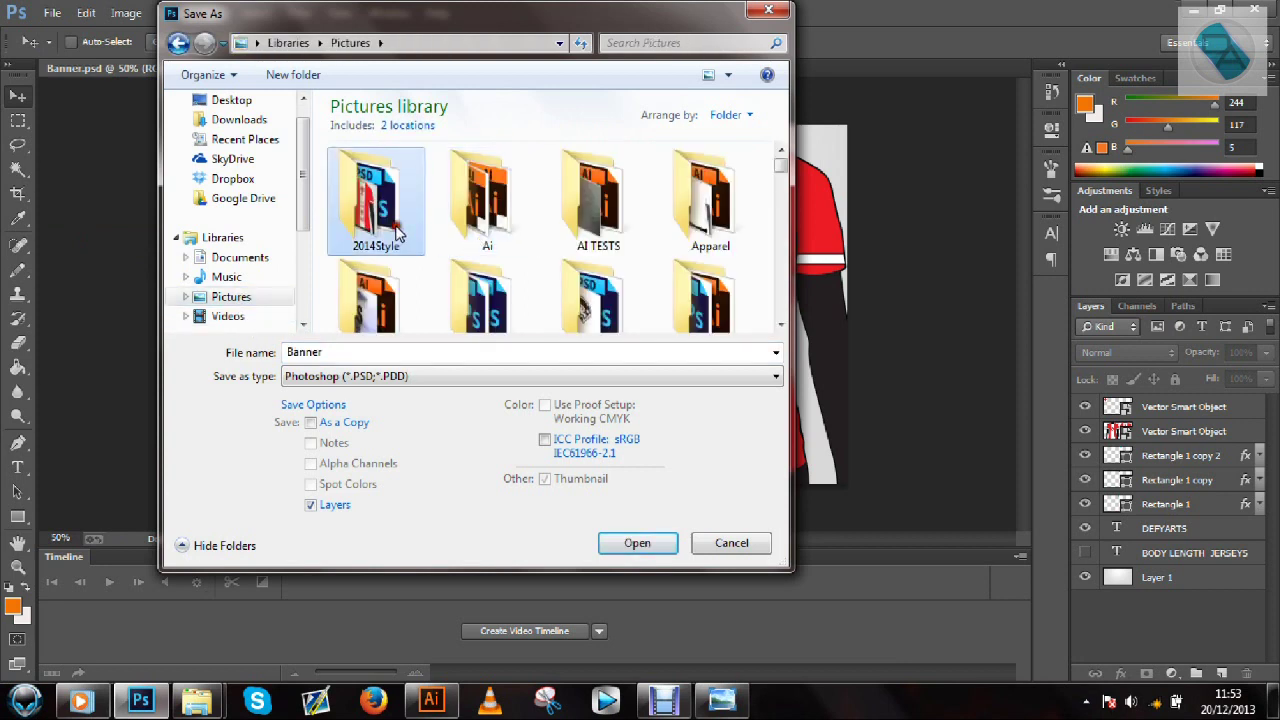
pyautogui.doubleClick(398, 232)
pyautogui.click(368, 377)
pyautogui.click(328, 633)
pyautogui.click(380, 374)
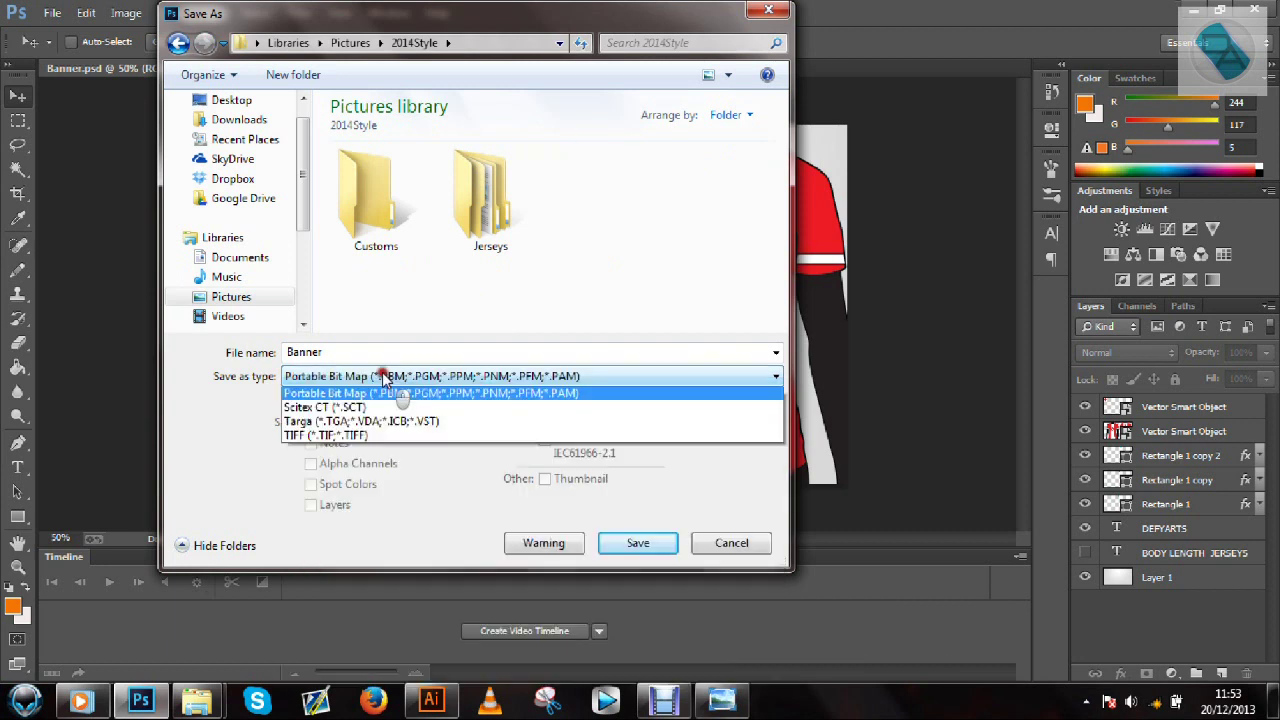
pyautogui.click(335, 619)
# Name the file fIERCE2 and save it with Smallest / Slow compression and no interlacing
pyautogui.doubleClick(363, 351)
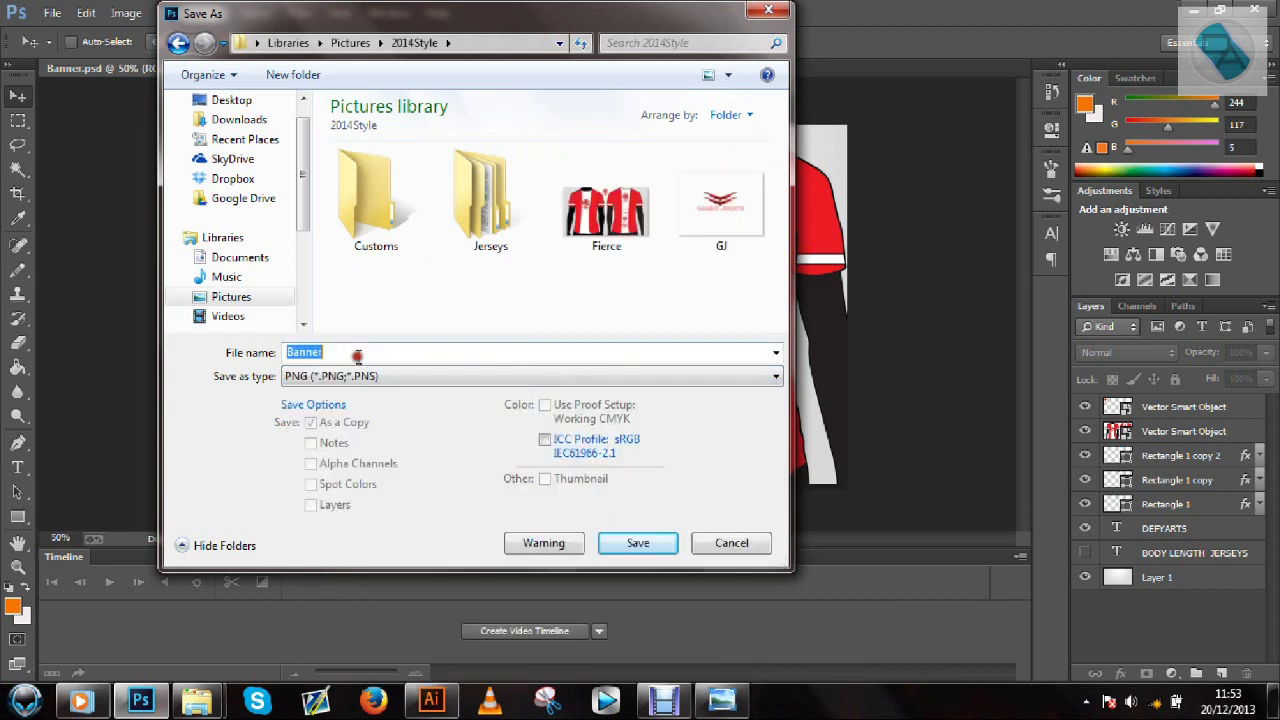
pyautogui.write('fIERCE')
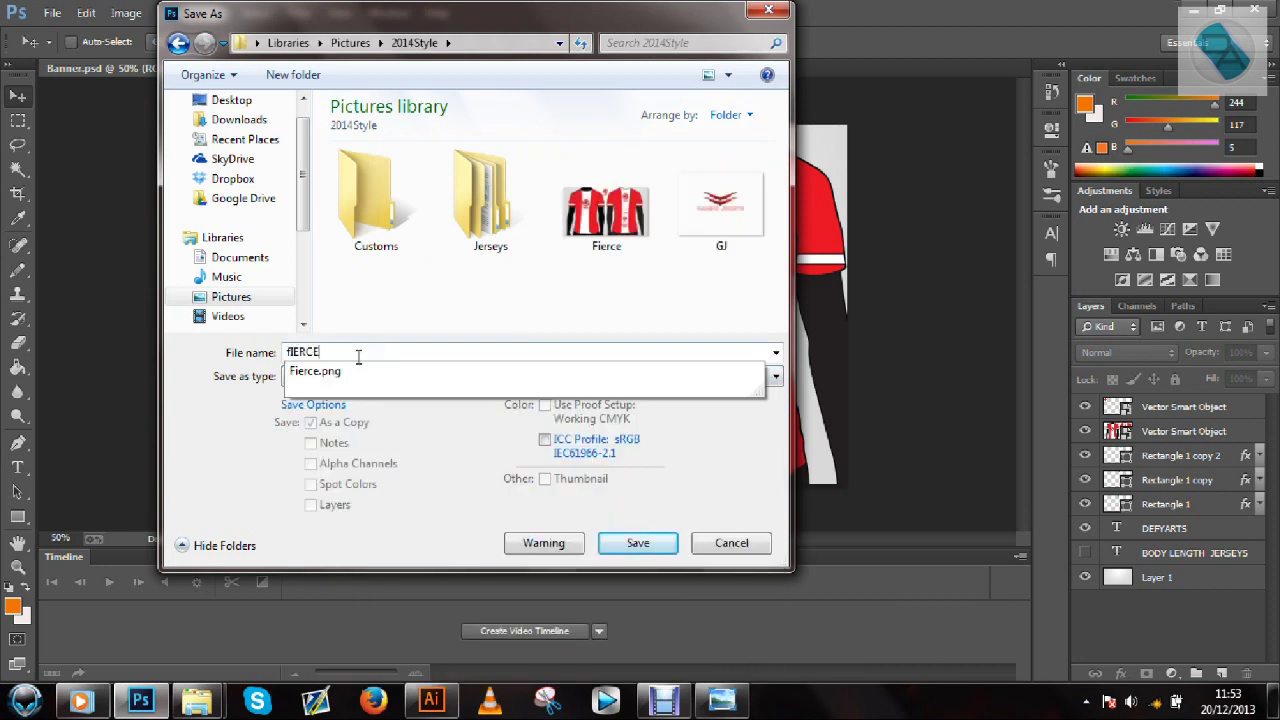
pyautogui.press('Return')
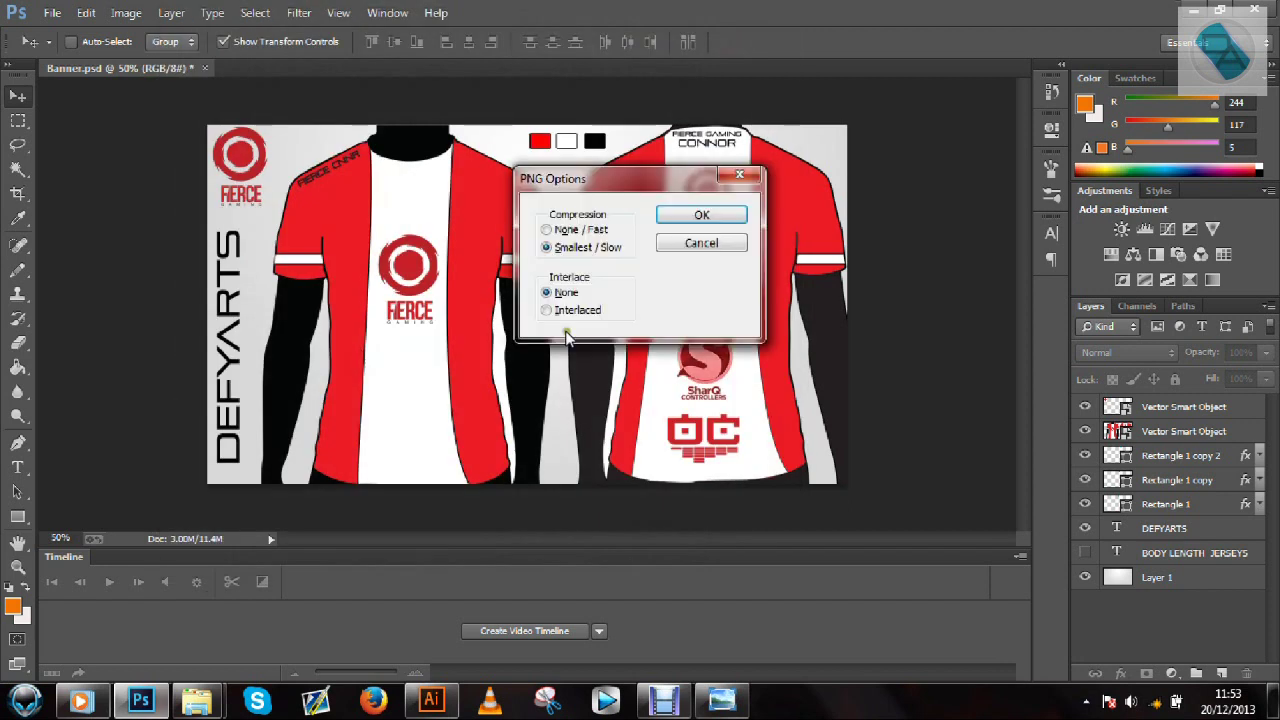
pyautogui.press('Return')
# Switch to Windows Explorer and open the 2014Style folder in the Pictures library
pyautogui.moveTo(197, 700)
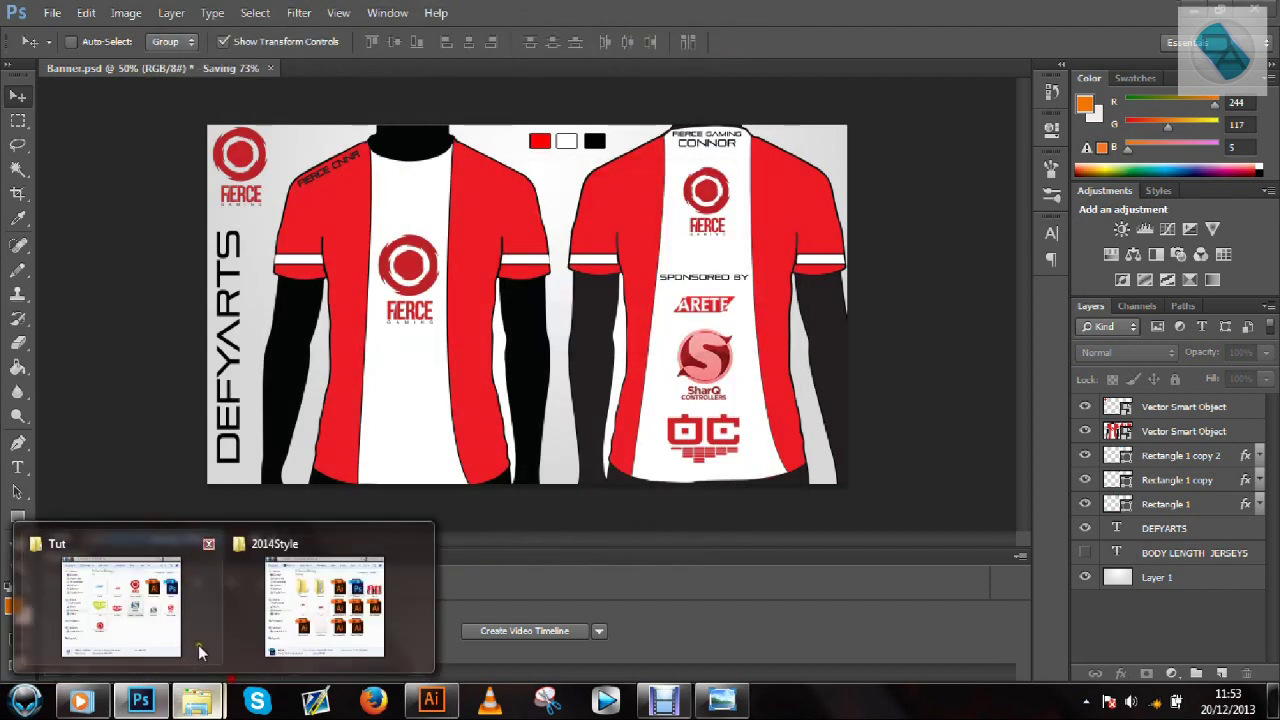
pyautogui.click(324, 607)
pyautogui.click(700, 376)
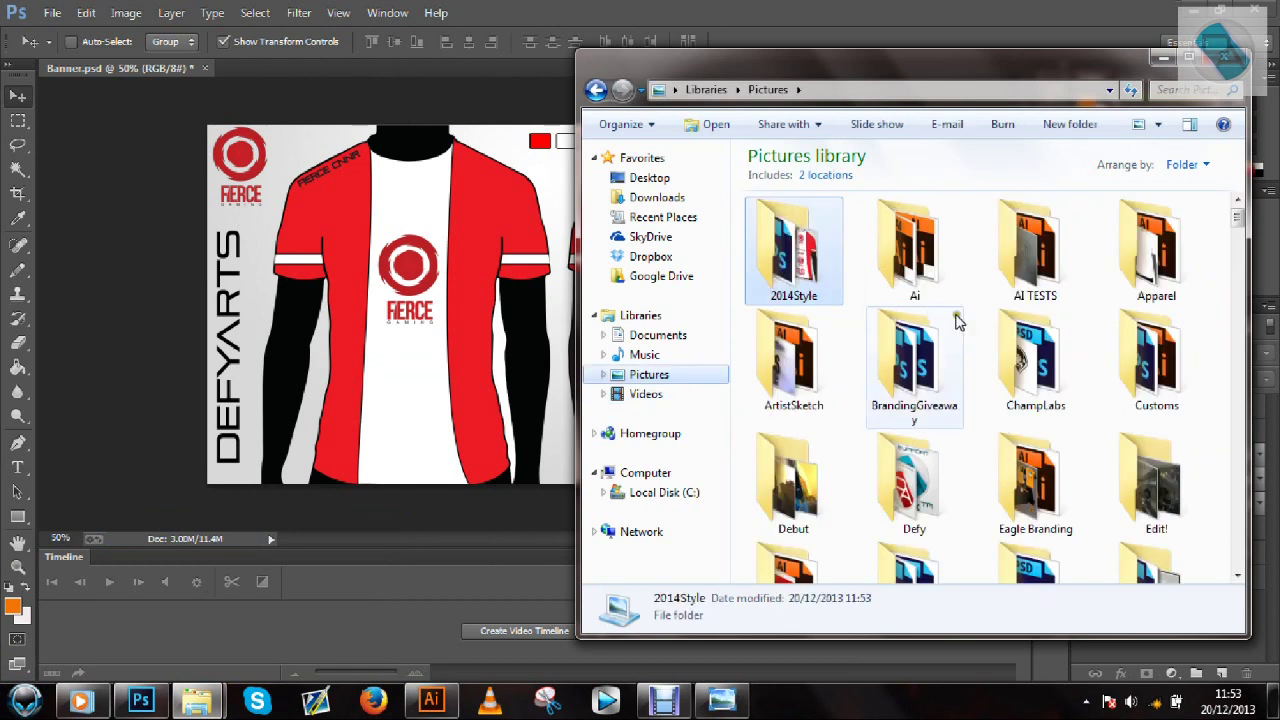
pyautogui.doubleClick(790, 245)
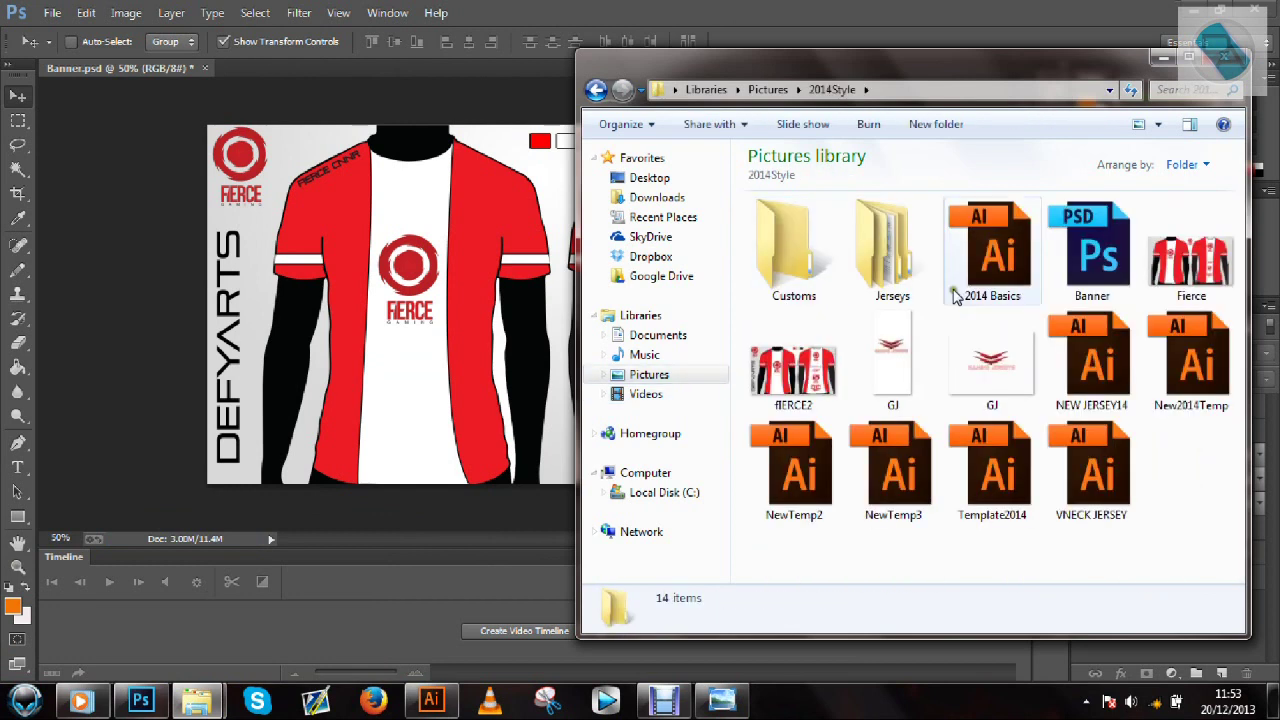
# View the Fierce image and close it, and open the exported fIERCE2 image in Windows Photo Viewer
pyautogui.click(1172, 276)
pyautogui.doubleClick(1168, 276)
pyautogui.click(1262, 8)
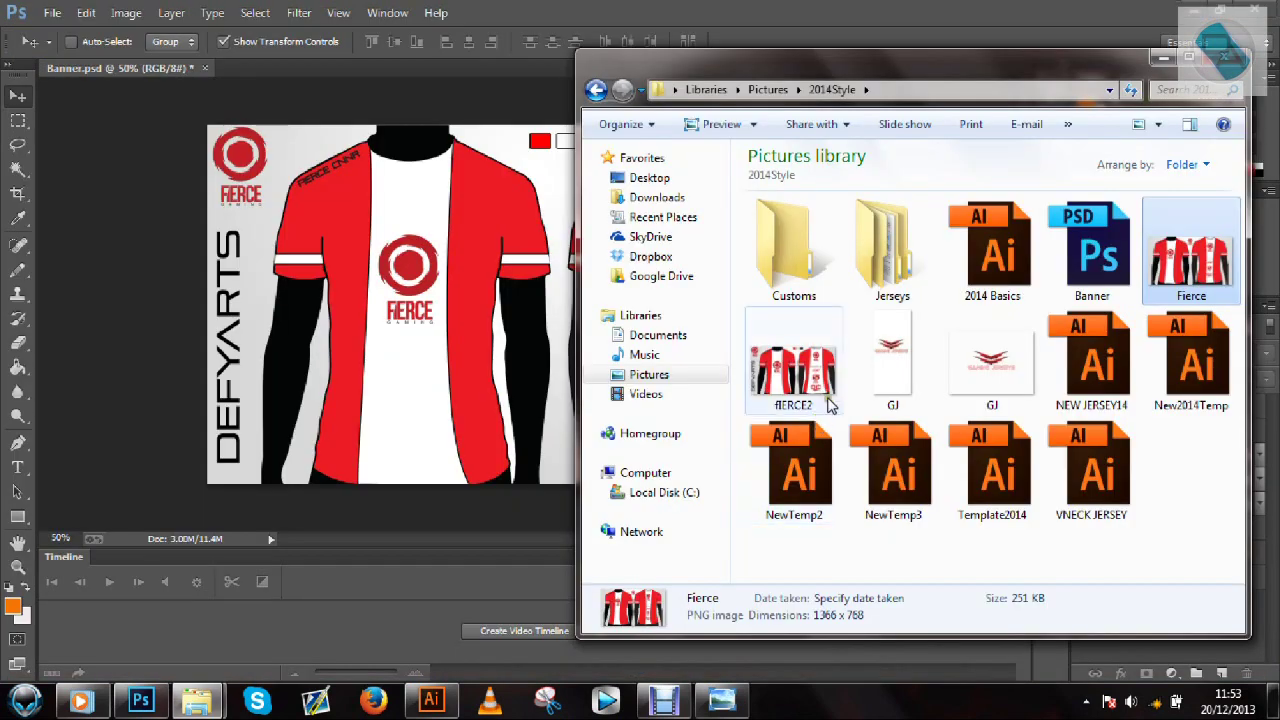
pyautogui.doubleClick(793, 372)
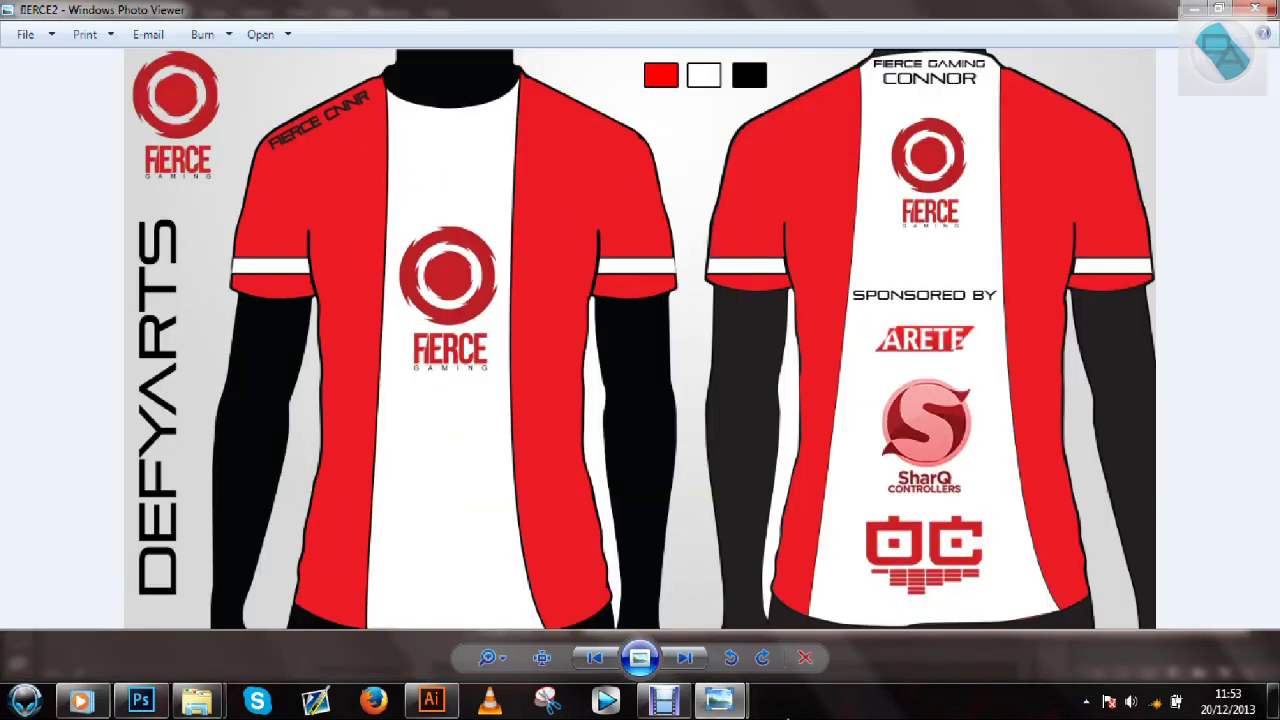